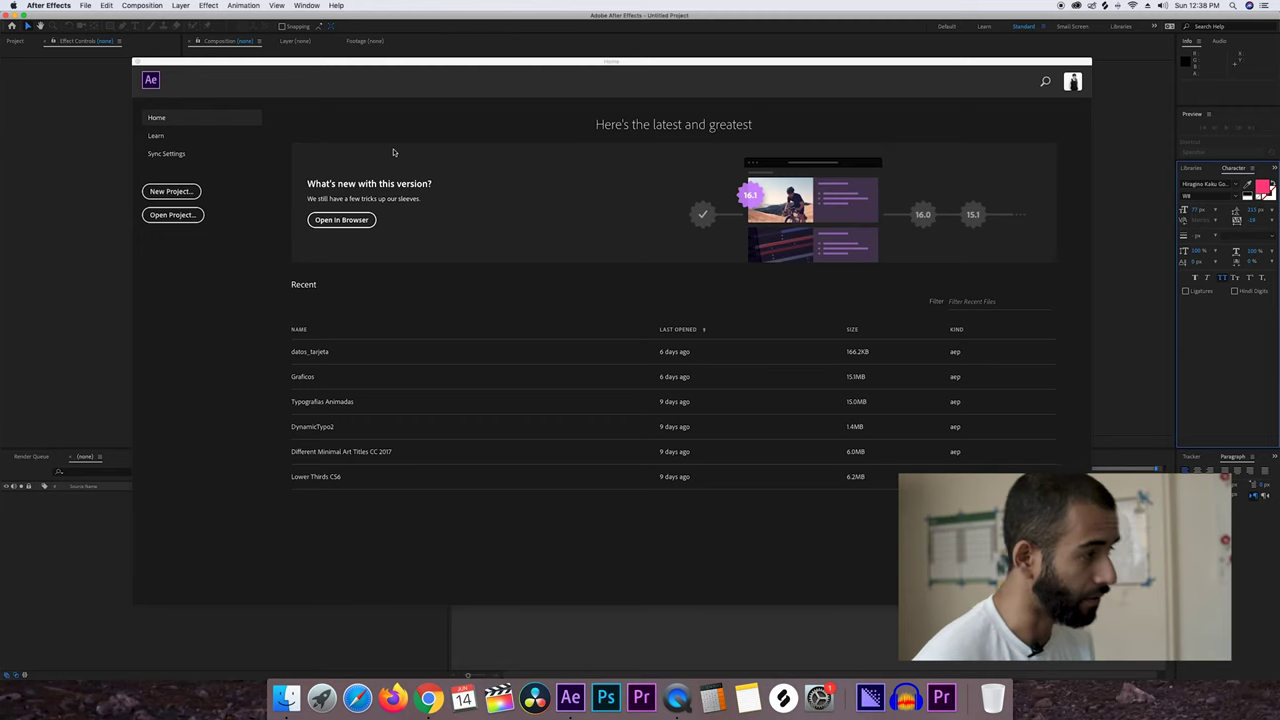
Start a new, empty project from the Home screen
left_click(171, 191)
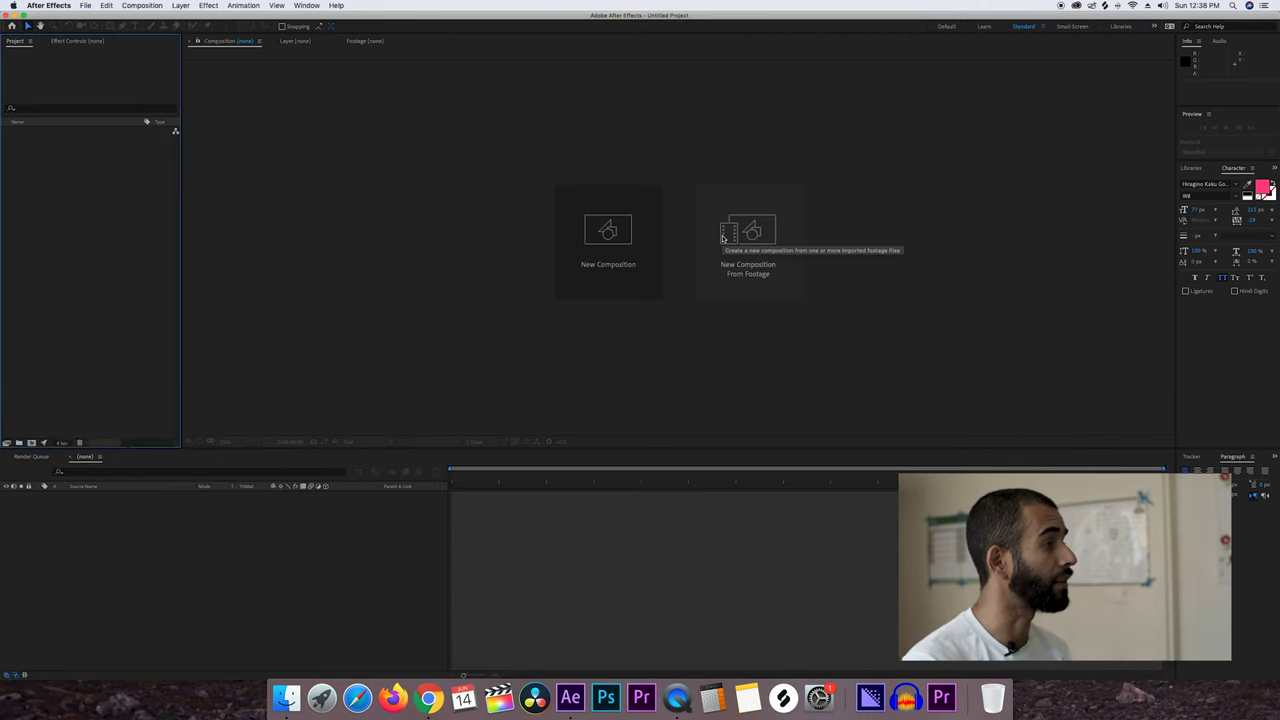
Create Comp 1 from the HDTV 1080 24 preset at 1920×1080 and 23.976 fps
left_click(434, 266)
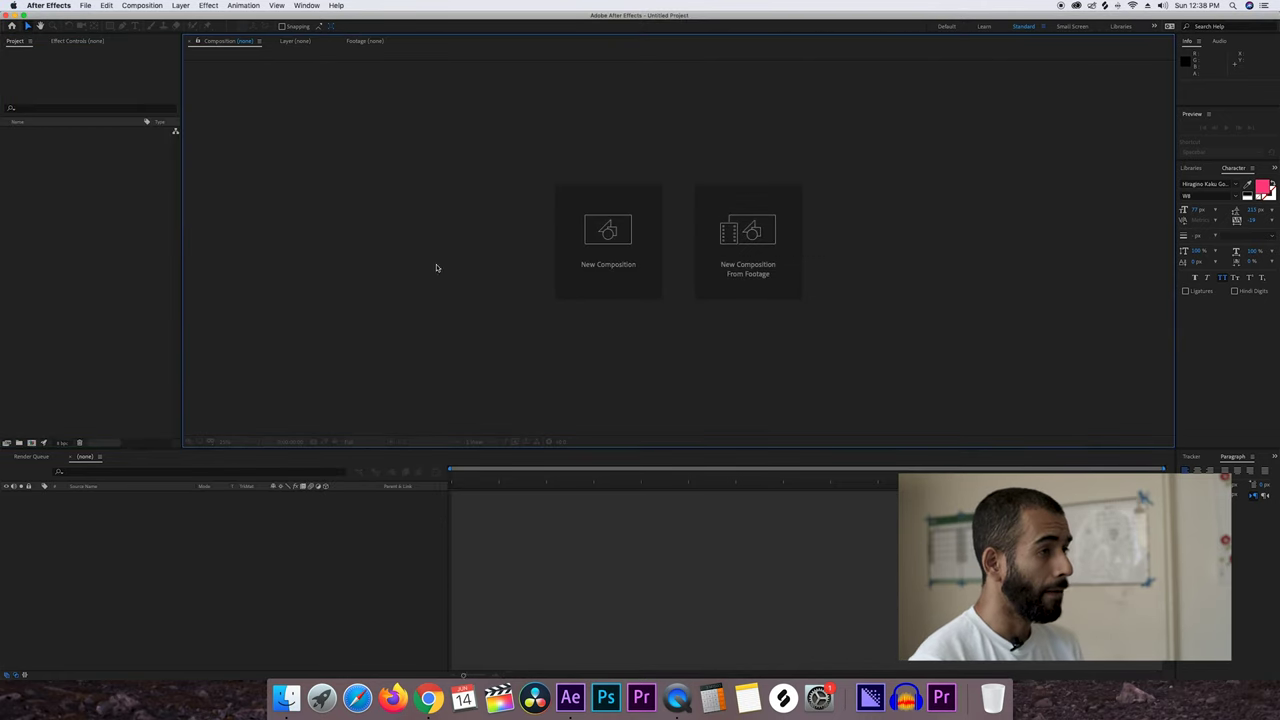
left_click(602, 255)
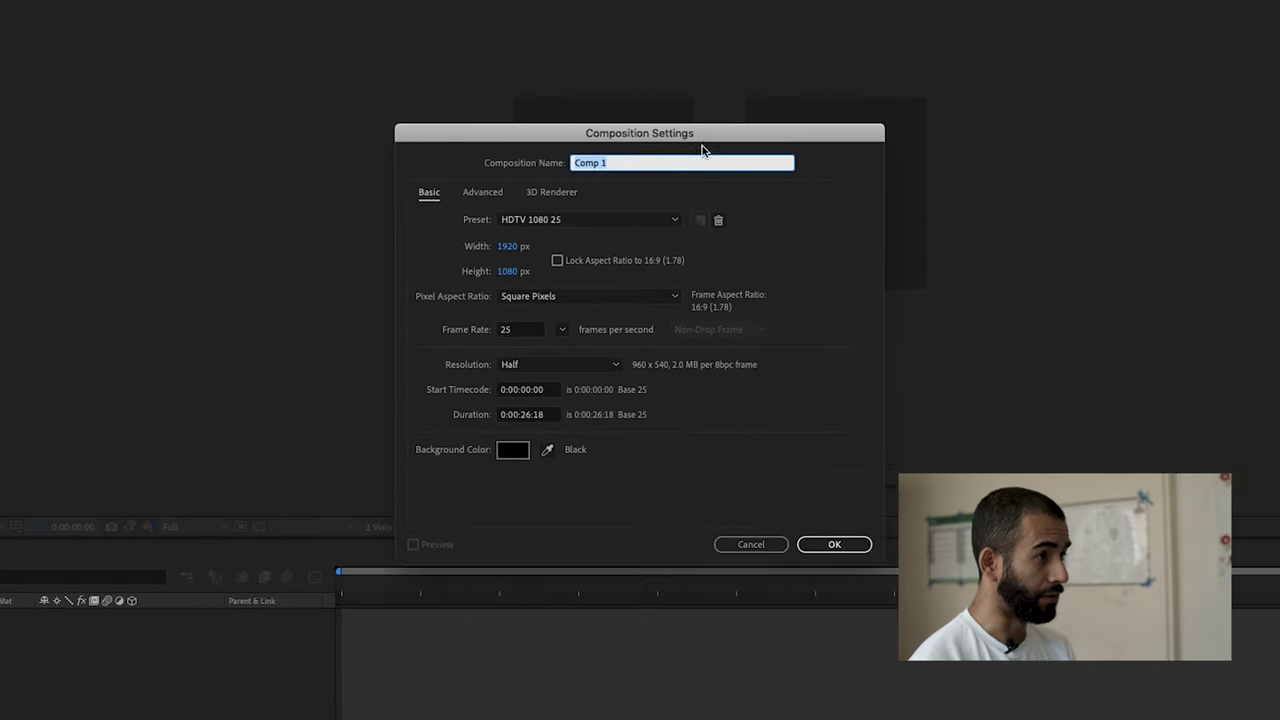
left_click_drag(720, 134, 666, 216)
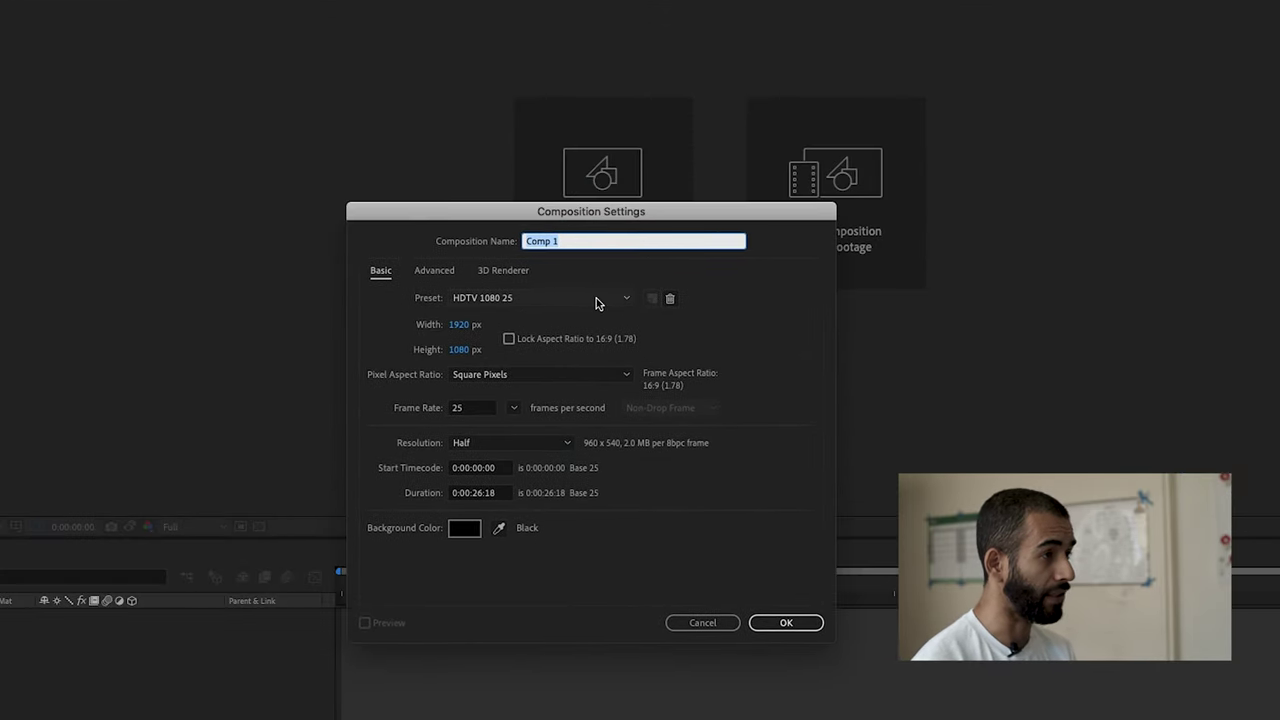
left_click(596, 301)
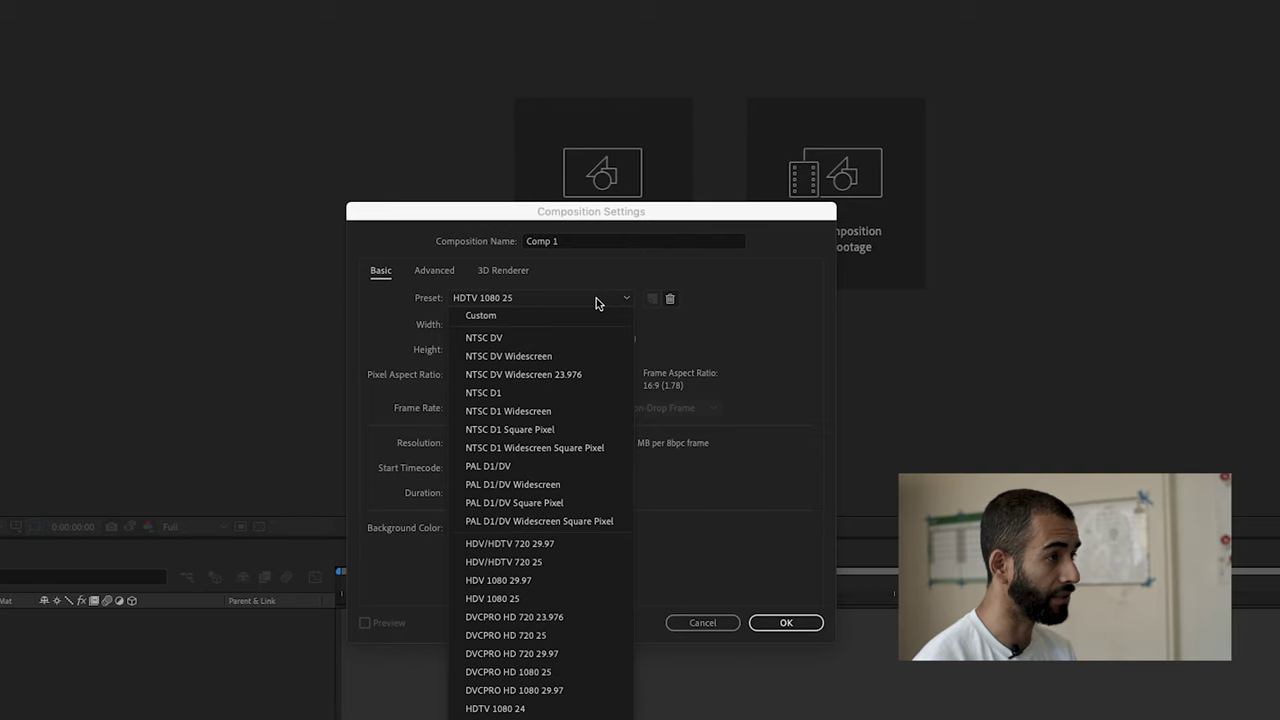
left_click(588, 226)
left_click_drag(583, 211, 573, 111)
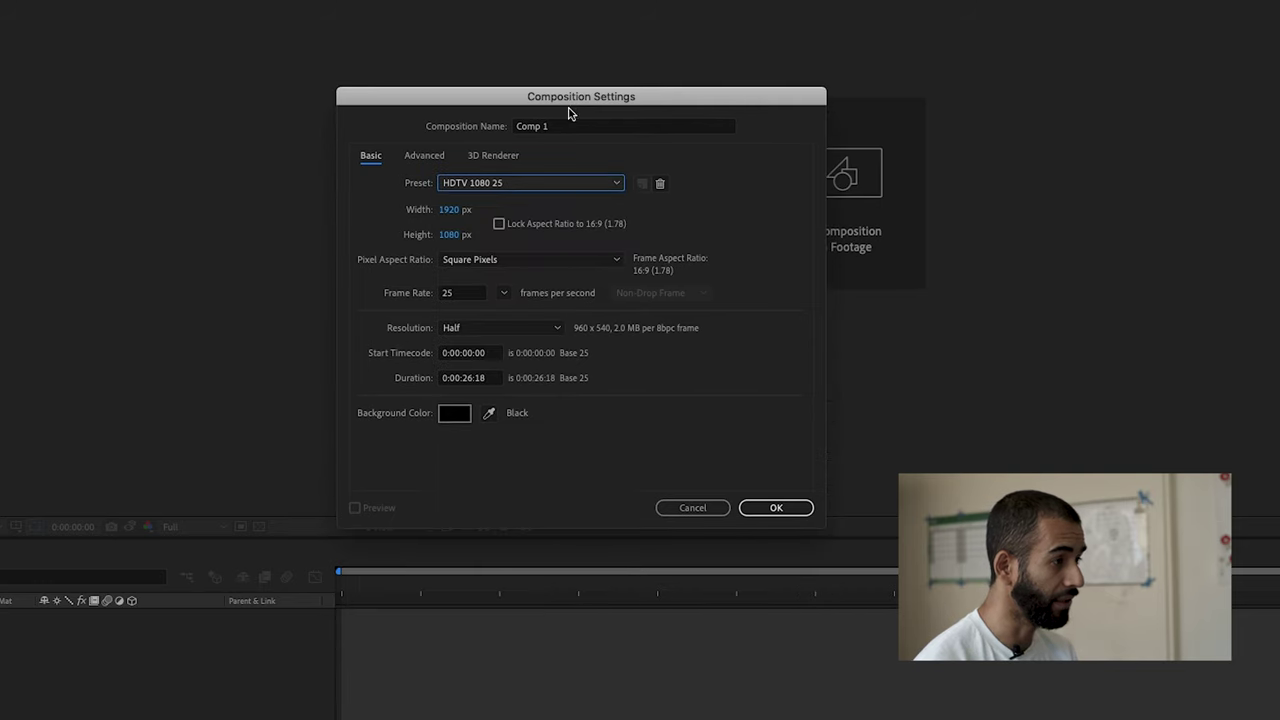
left_click(531, 190)
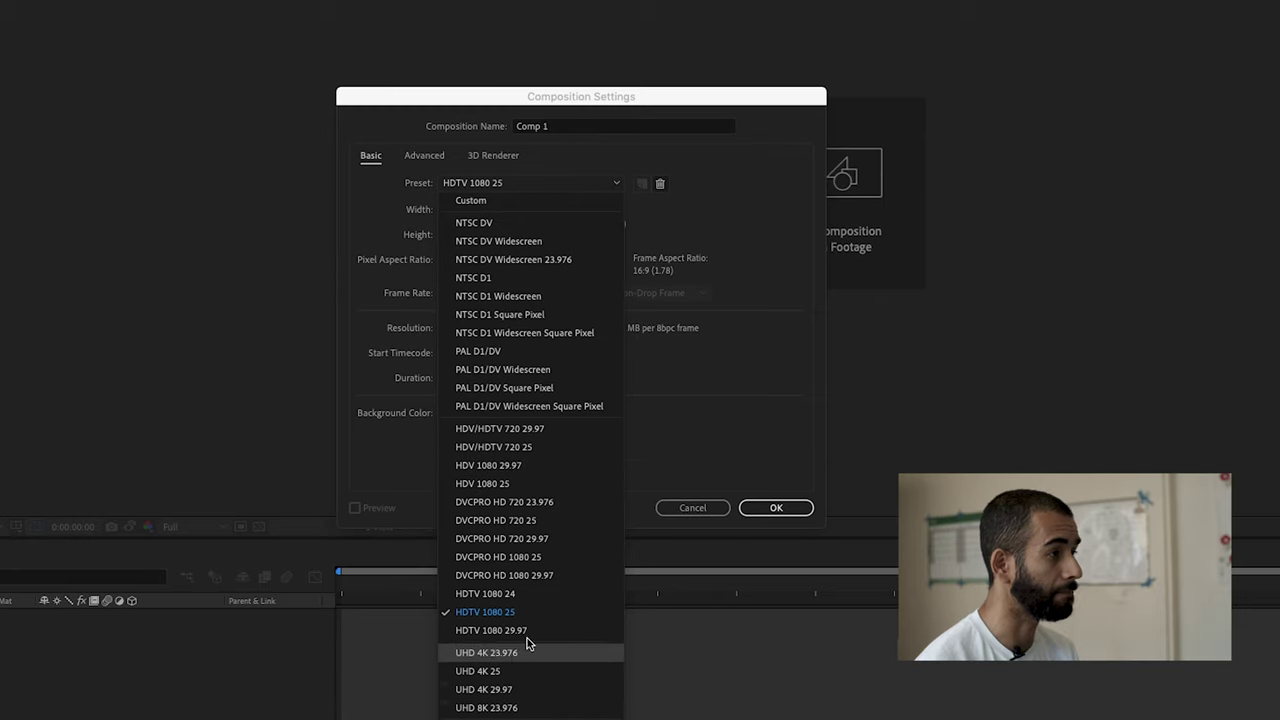
left_click(528, 596)
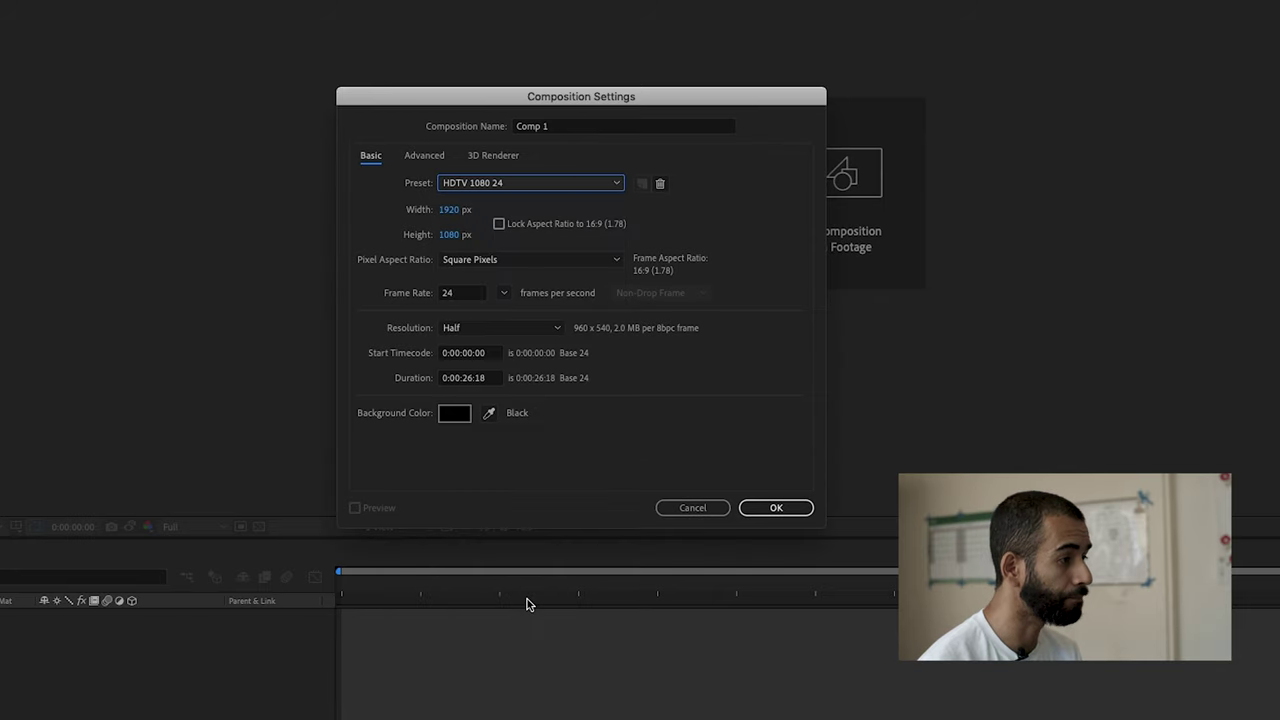
left_click(471, 292)
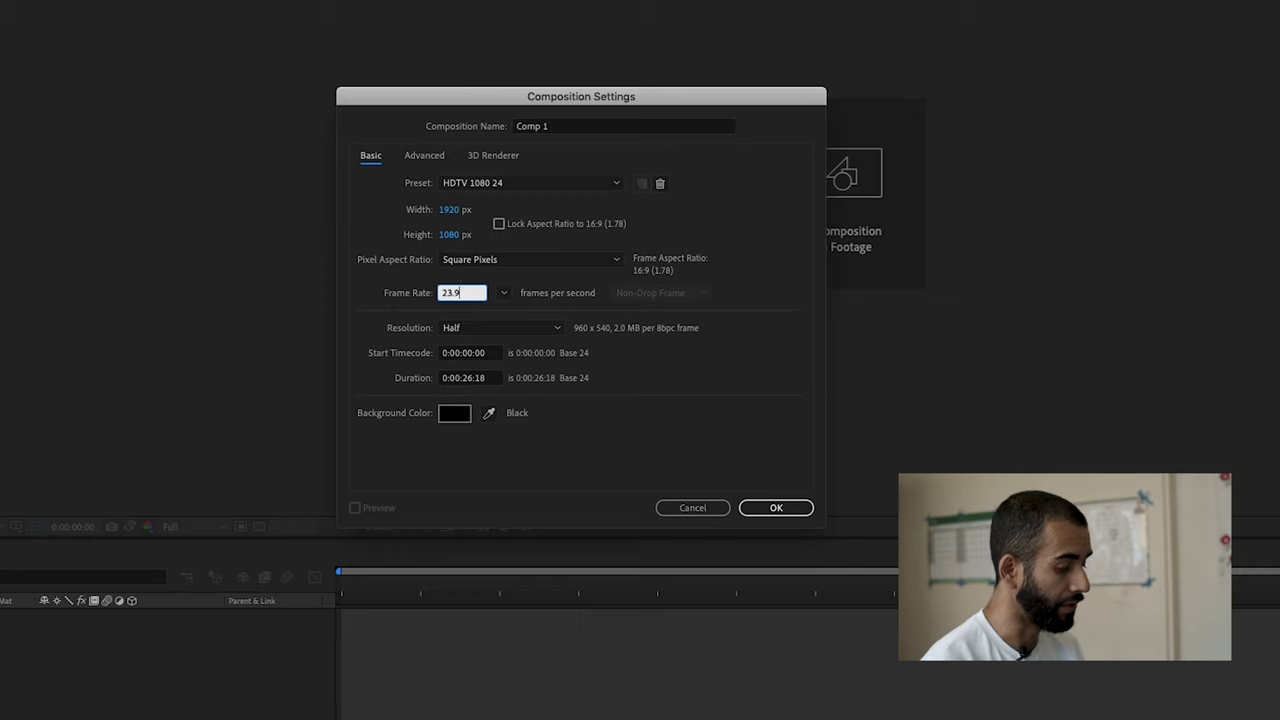
left_click(802, 156)
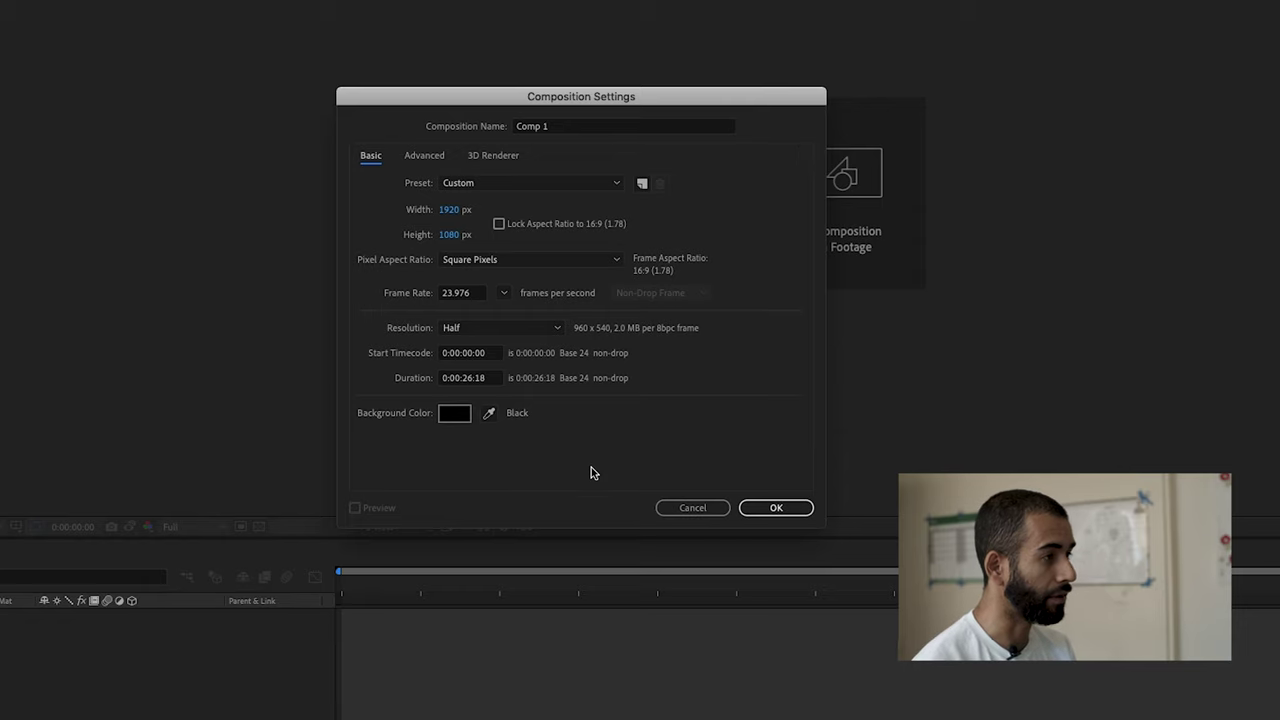
left_click(781, 507)
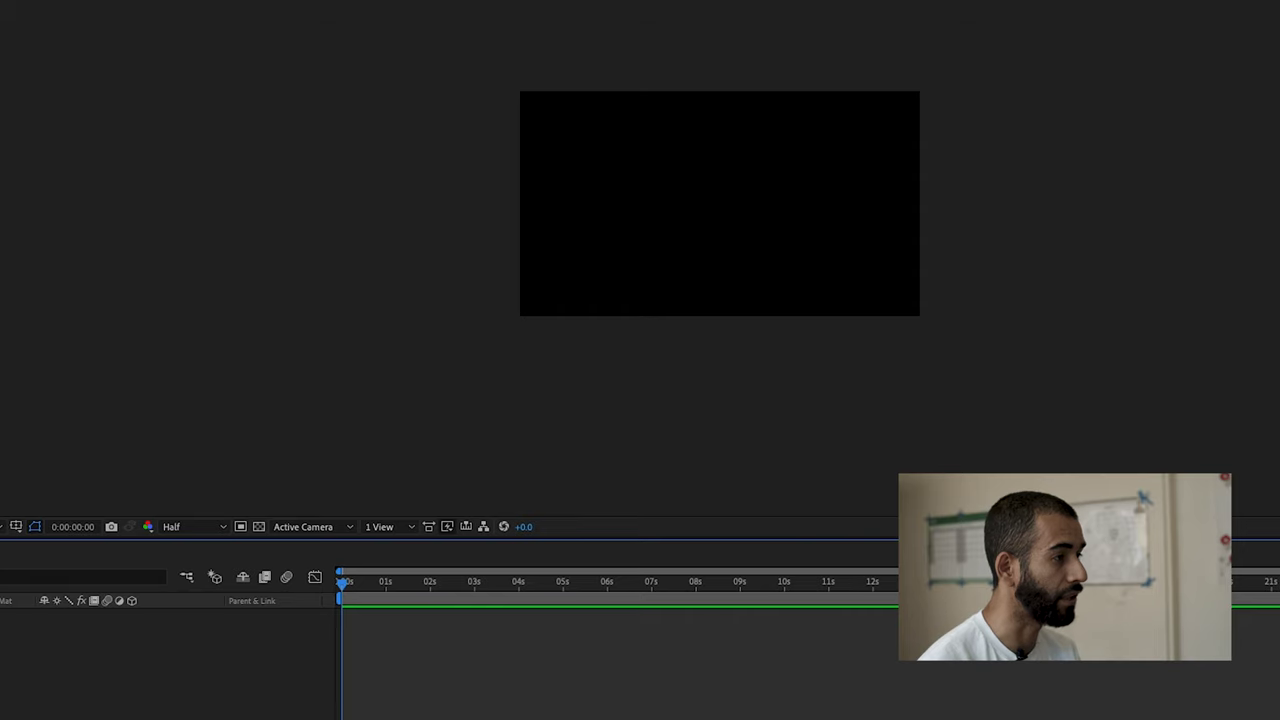
Import both .mov clips into the project
left_click(85, 5)
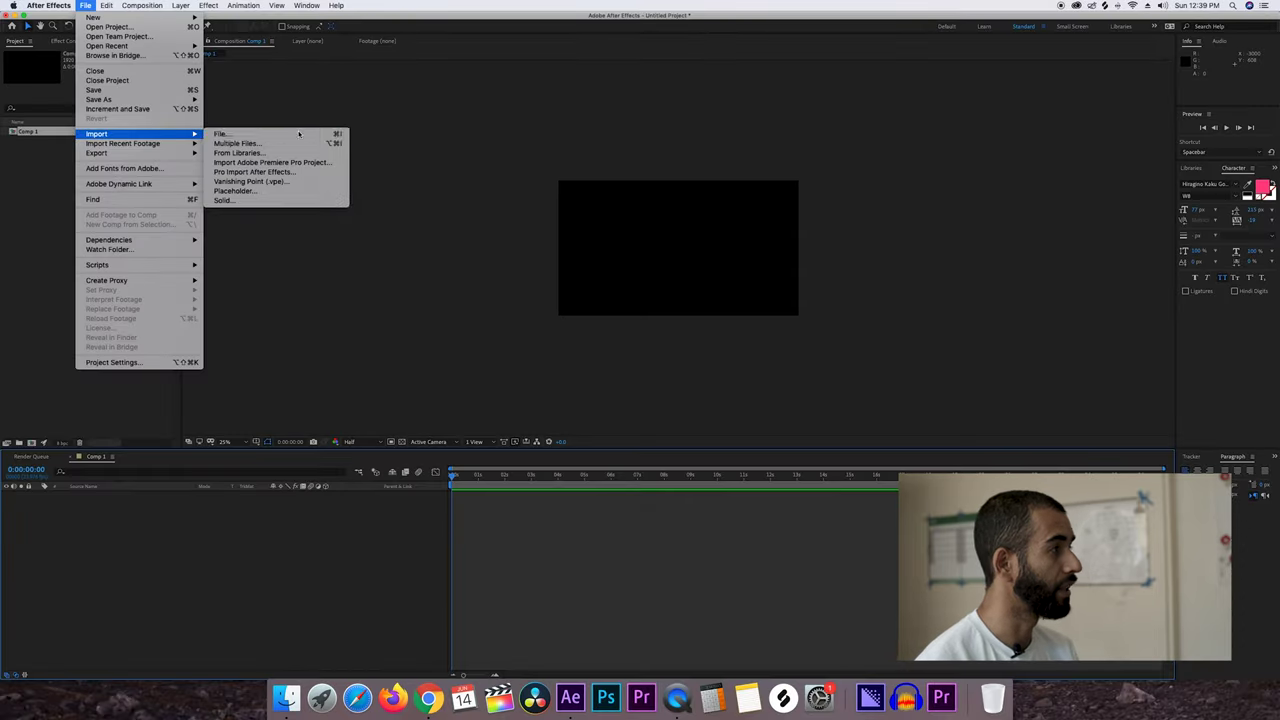
left_click(655, 158)
key("super+i")
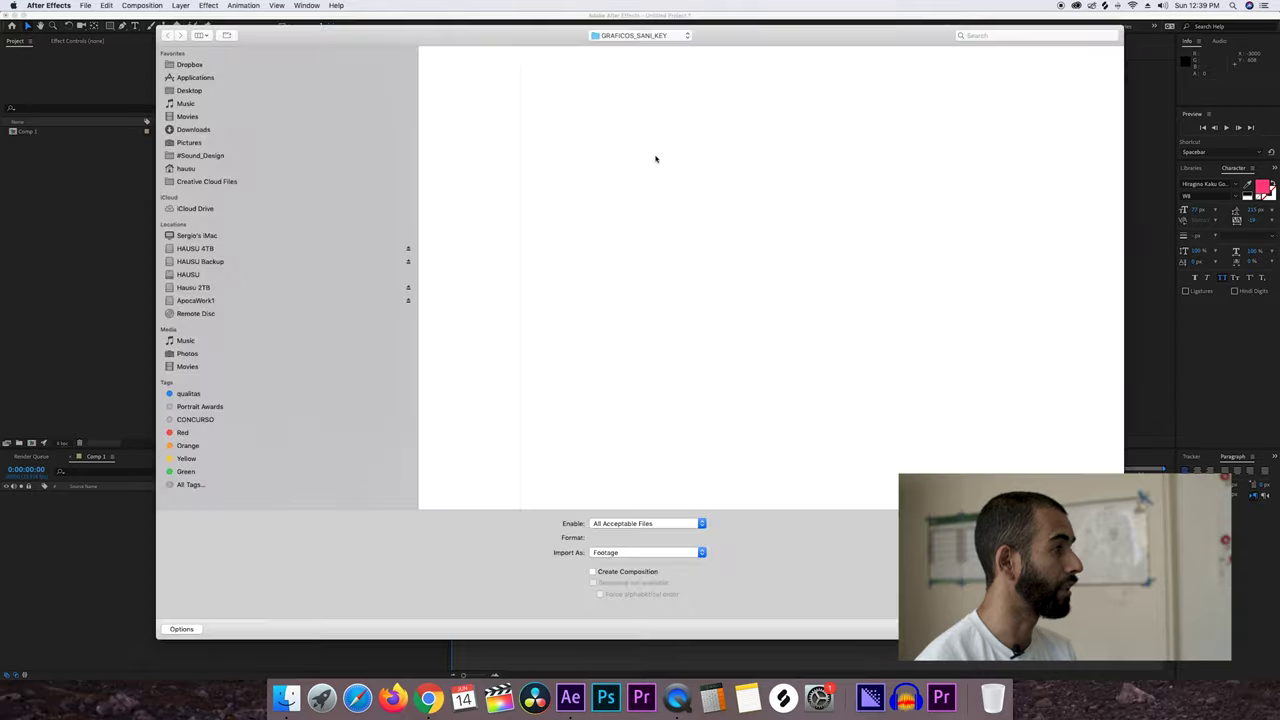
key("Return")
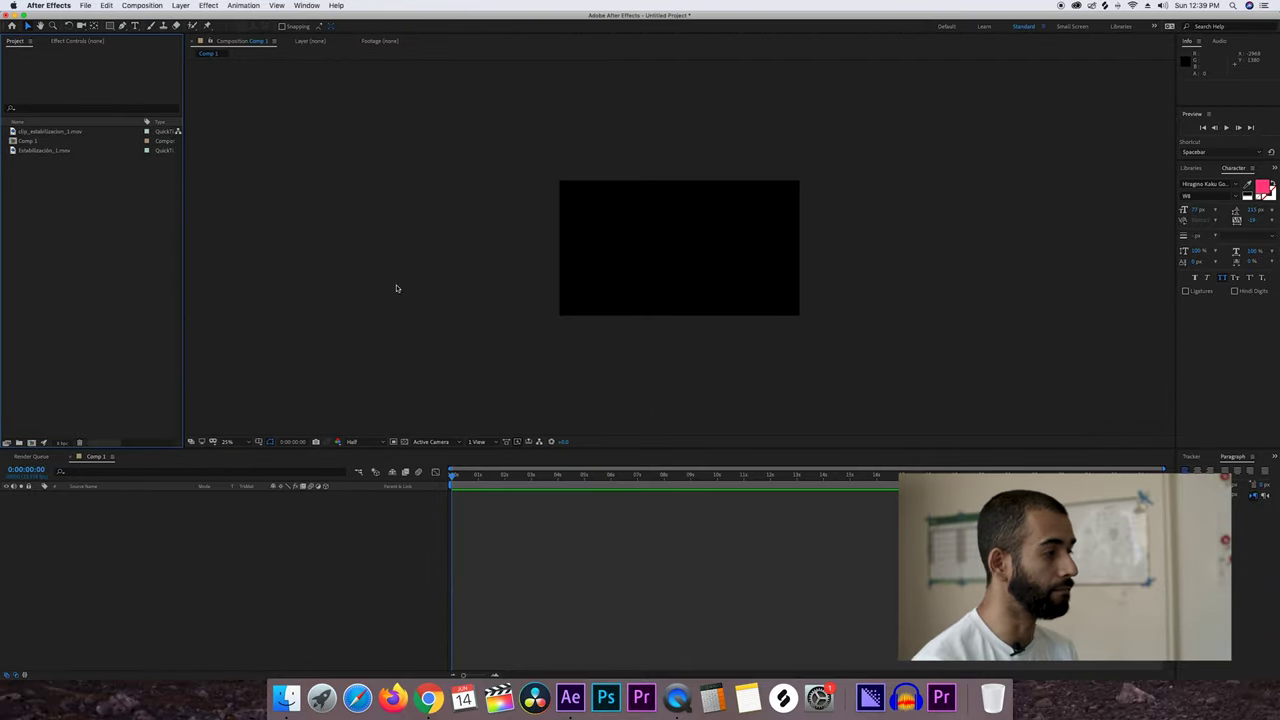
Add Estabilización_1.mov to Comp 1, scale it down to 51%, and go to 0:00:02:13
left_click_drag(180, 291, 403, 292)
left_click(64, 152)
left_click_drag(57, 152, 161, 545)
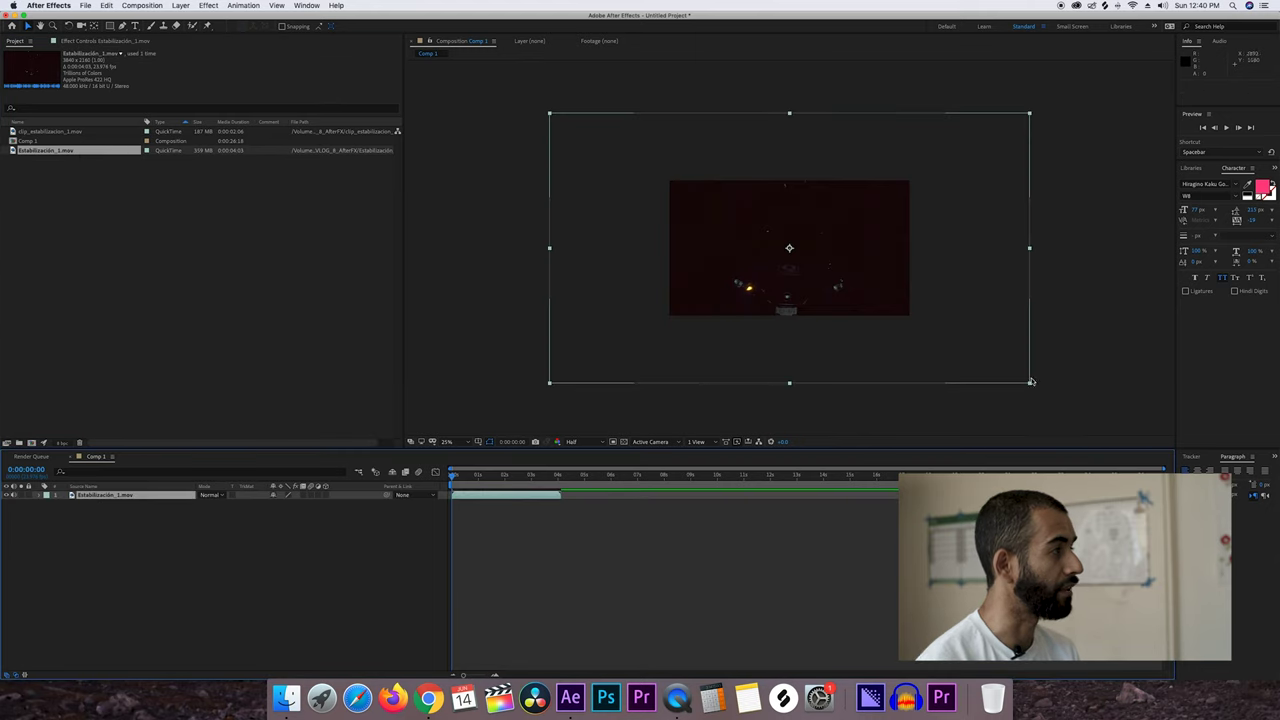
key("s")
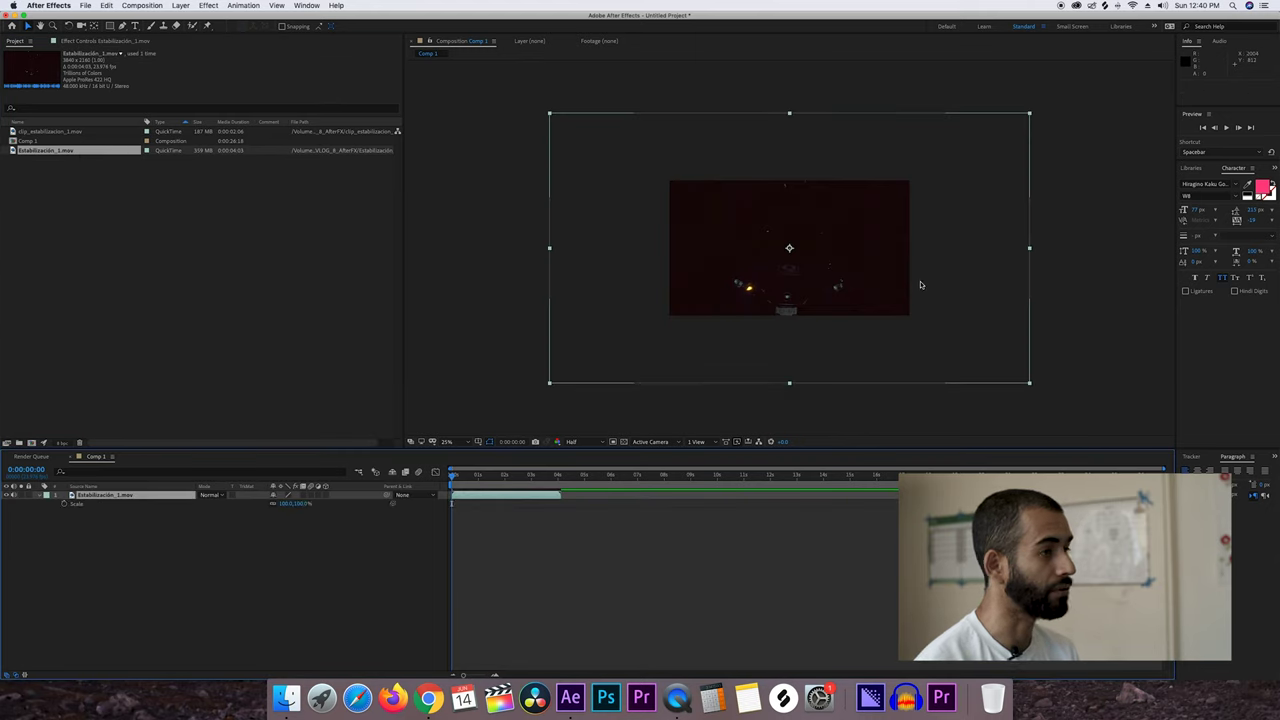
left_click(760, 256)
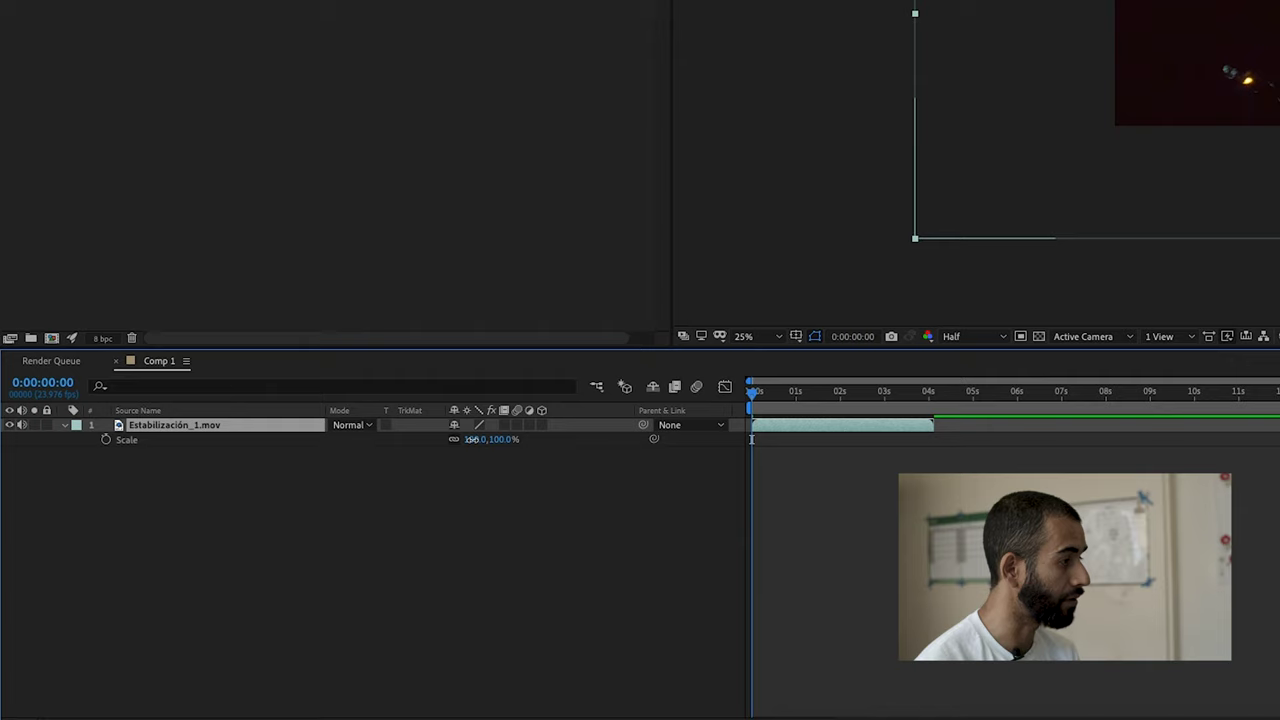
left_click_drag(470, 441, 446, 451)
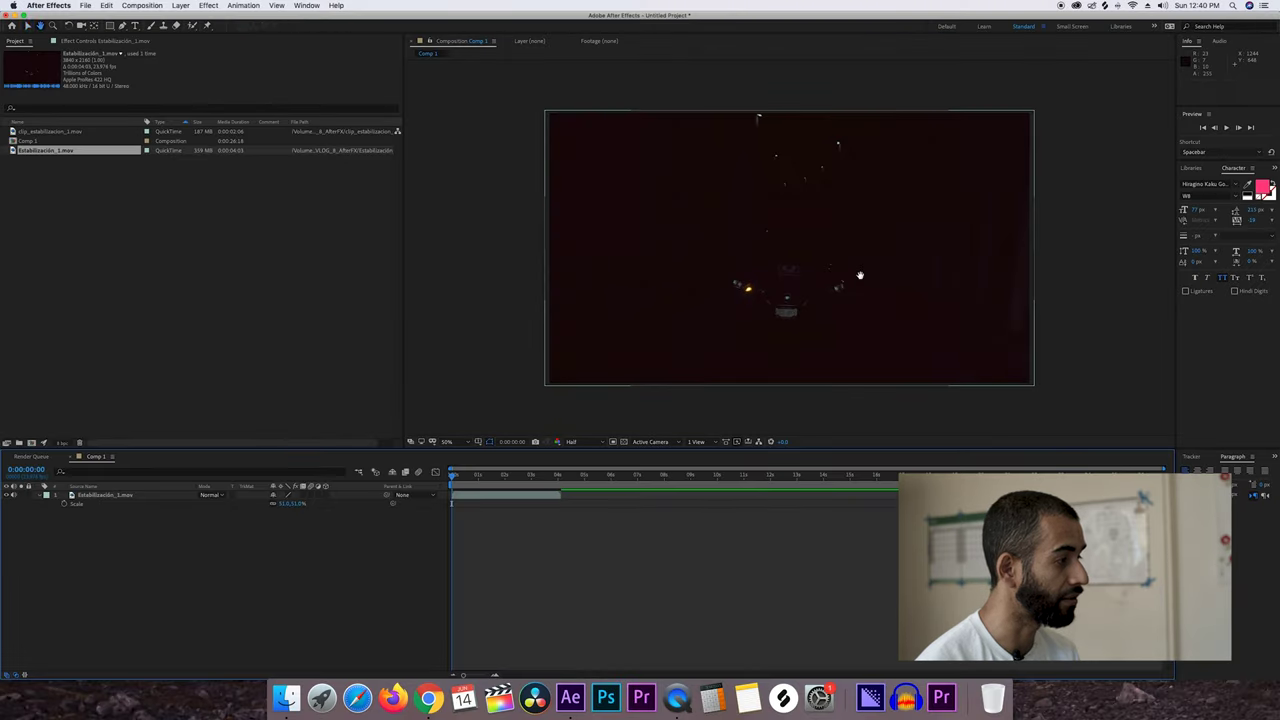
left_click(519, 479)
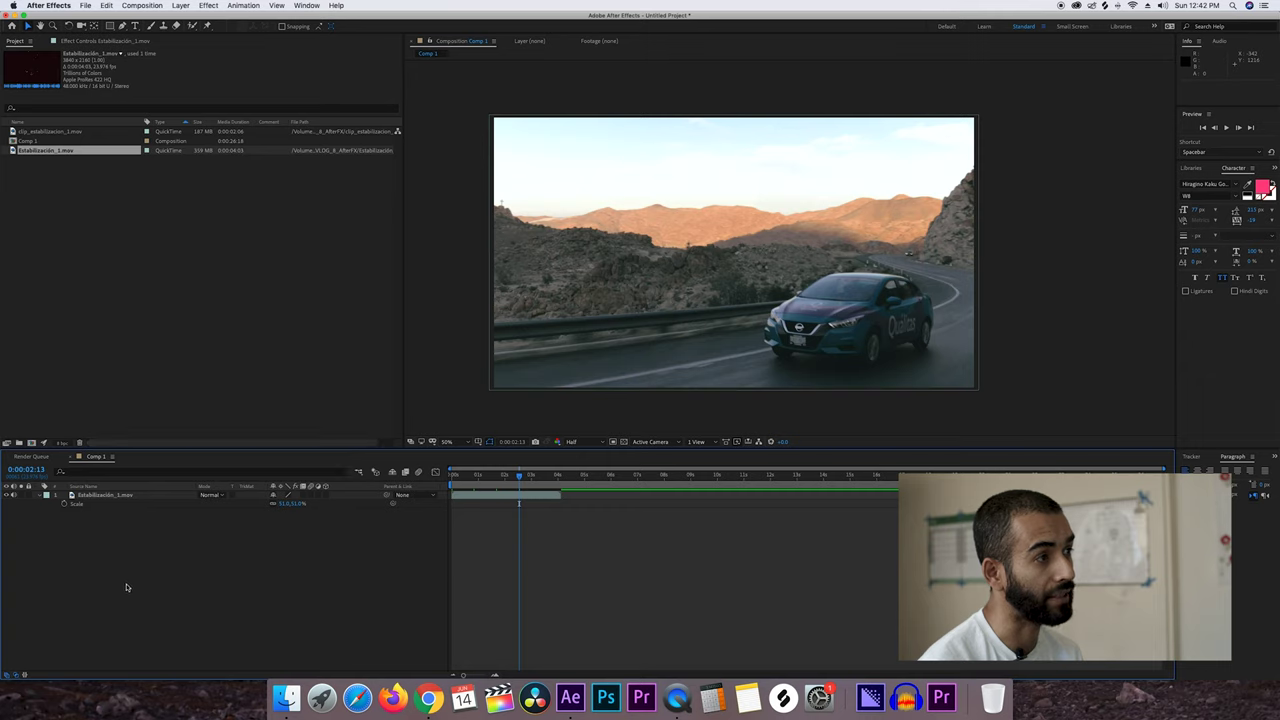
left_click(120, 495)
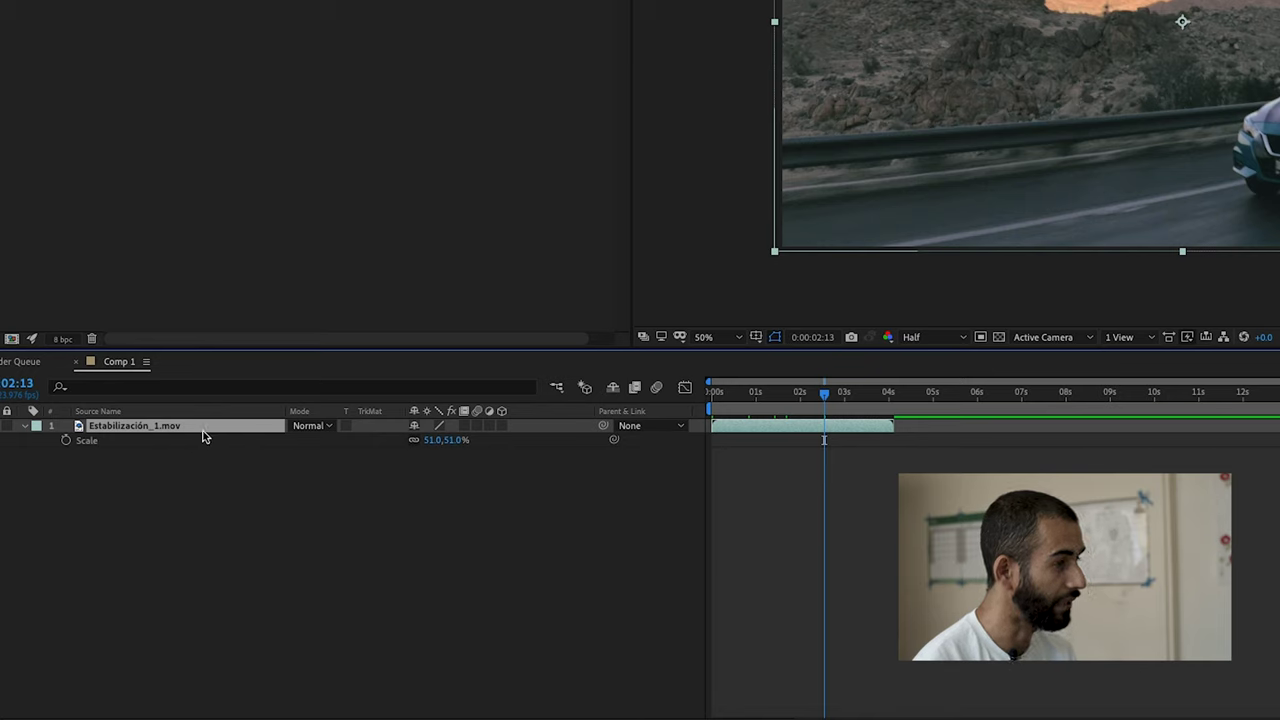
Split the clip at 0:00:02:13, then zoom the timeline and find the next cut at 0:00:03:05
key("ctrl+shift+d")
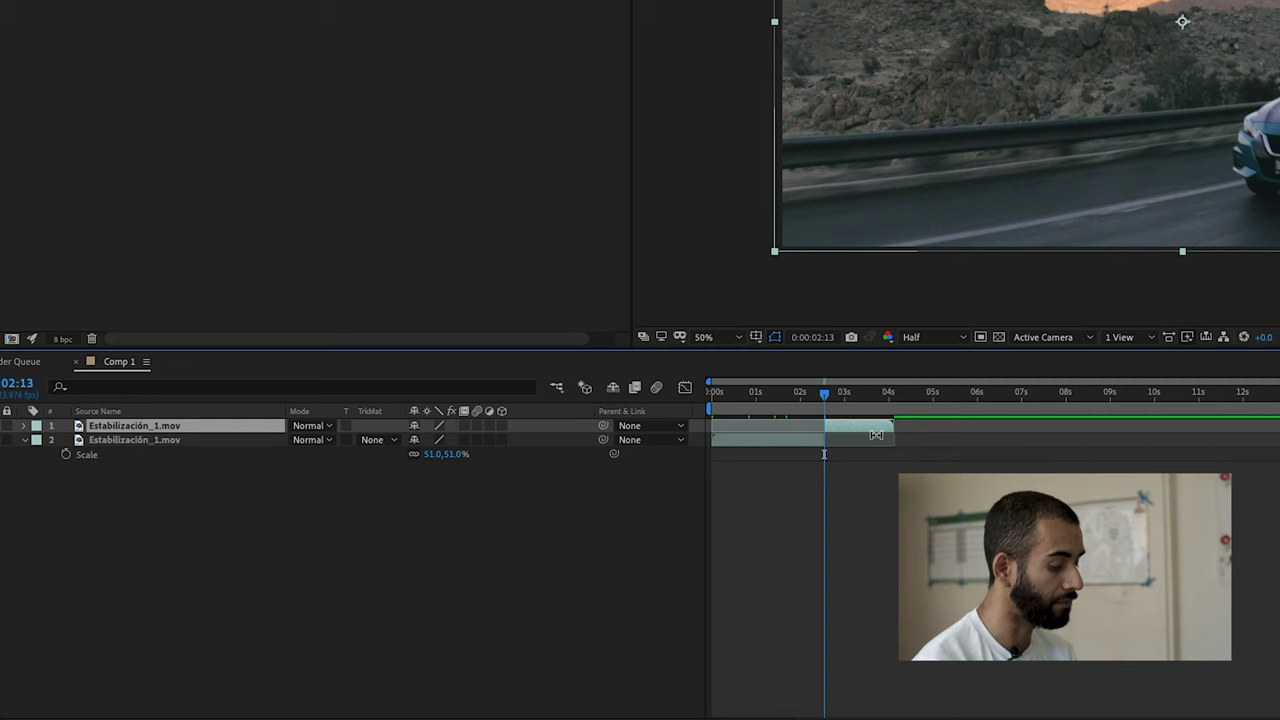
key("=")
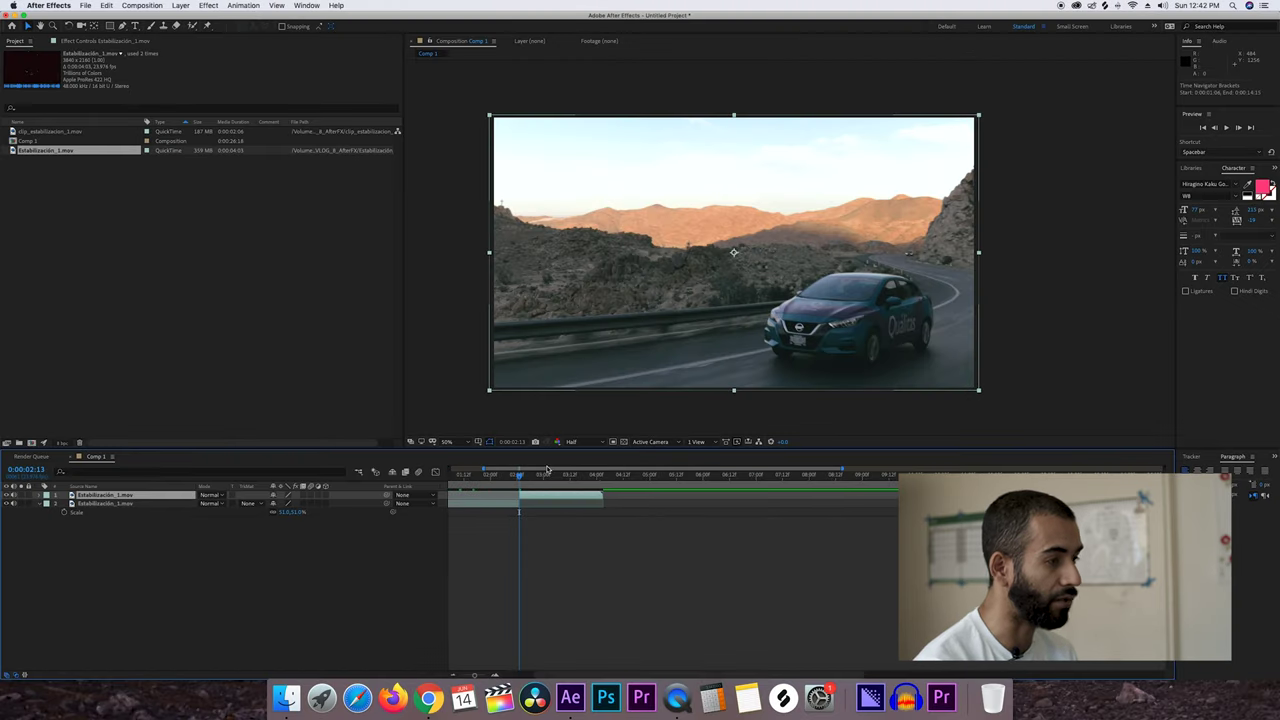
key("=")
scroll(534, 532, "left", 3)
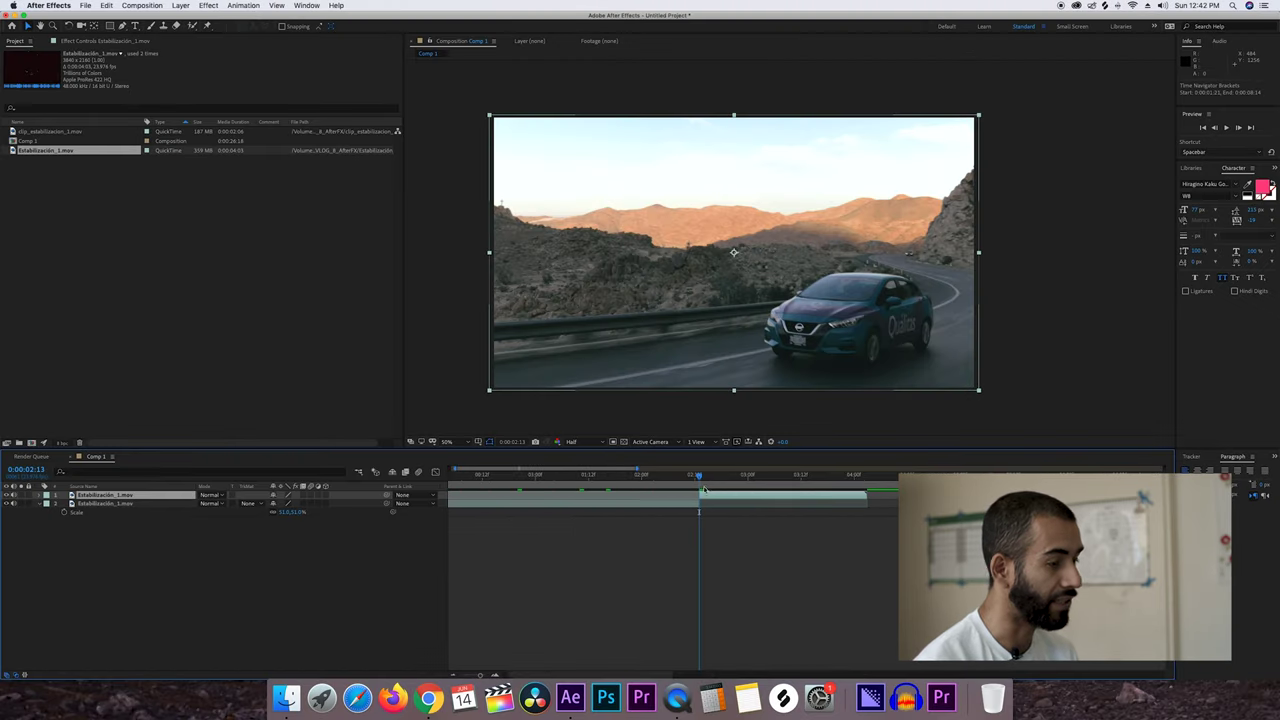
left_click_drag(698, 479, 702, 478)
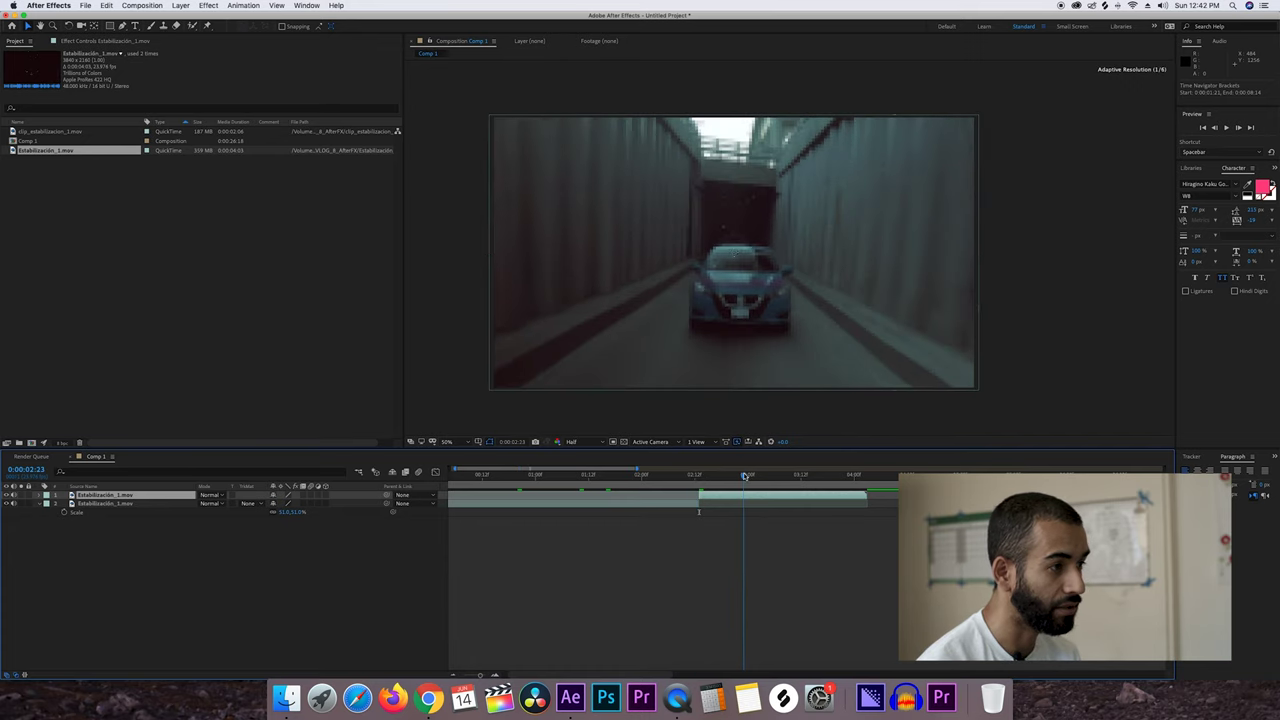
left_click_drag(702, 478, 743, 477)
scroll(731, 503, "right", 2)
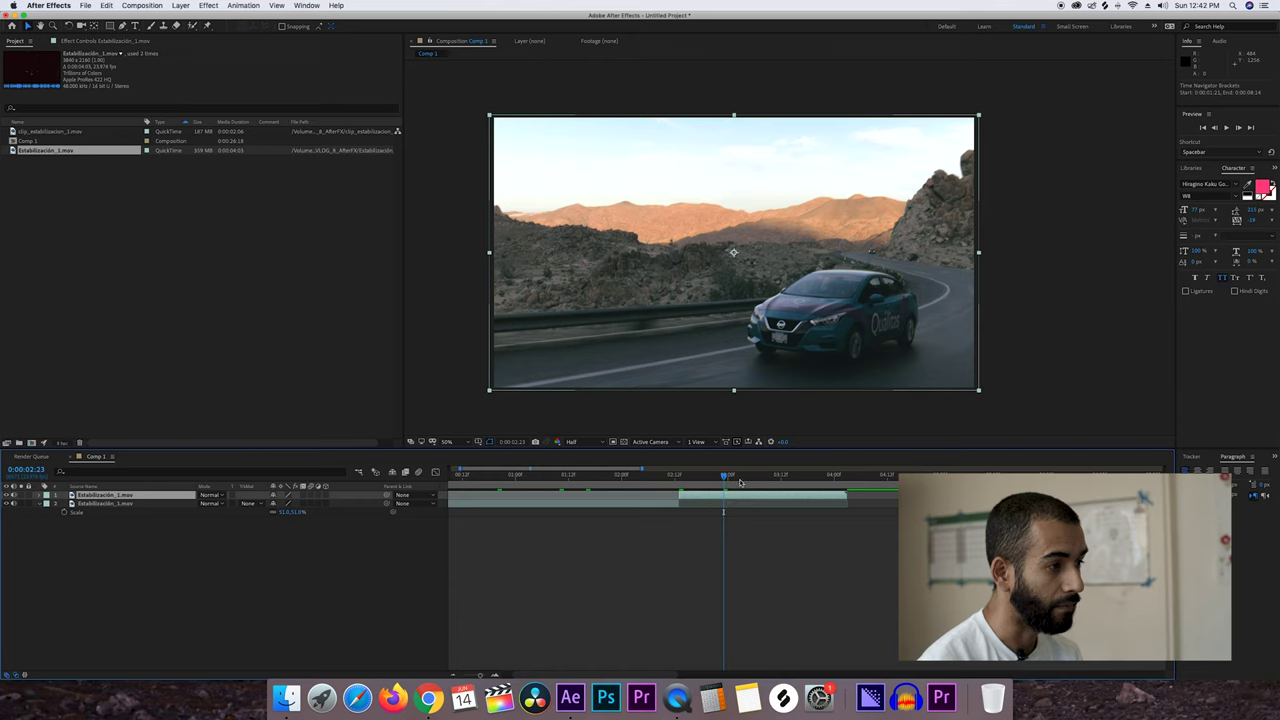
left_click(745, 477)
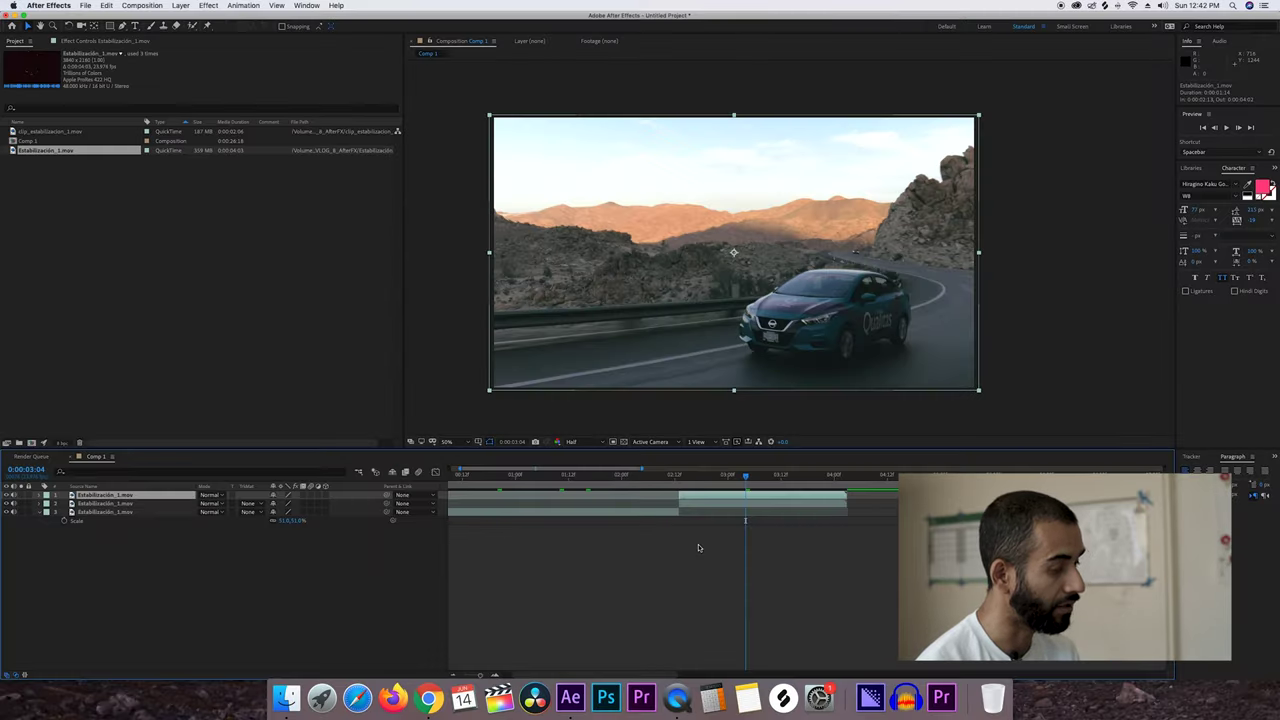
left_click(751, 477)
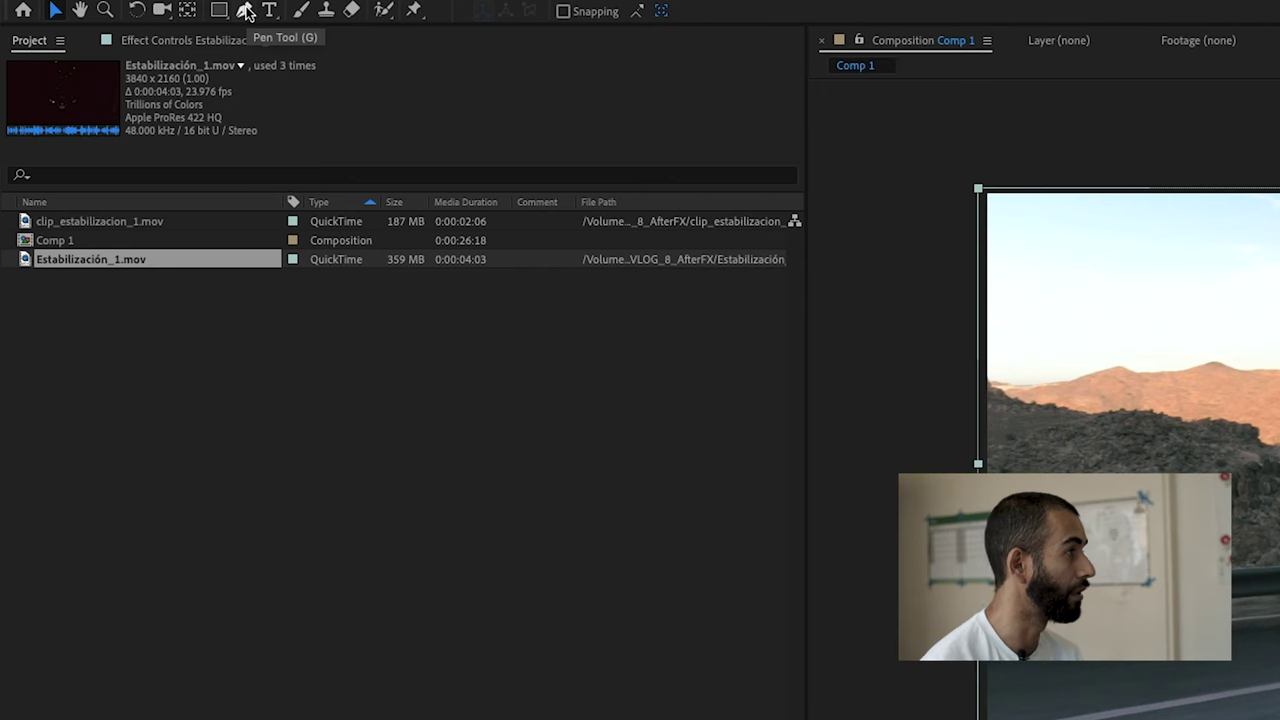
With the Pen tool, trace mask points along the ridge line from the footage's left edge
left_click(124, 26)
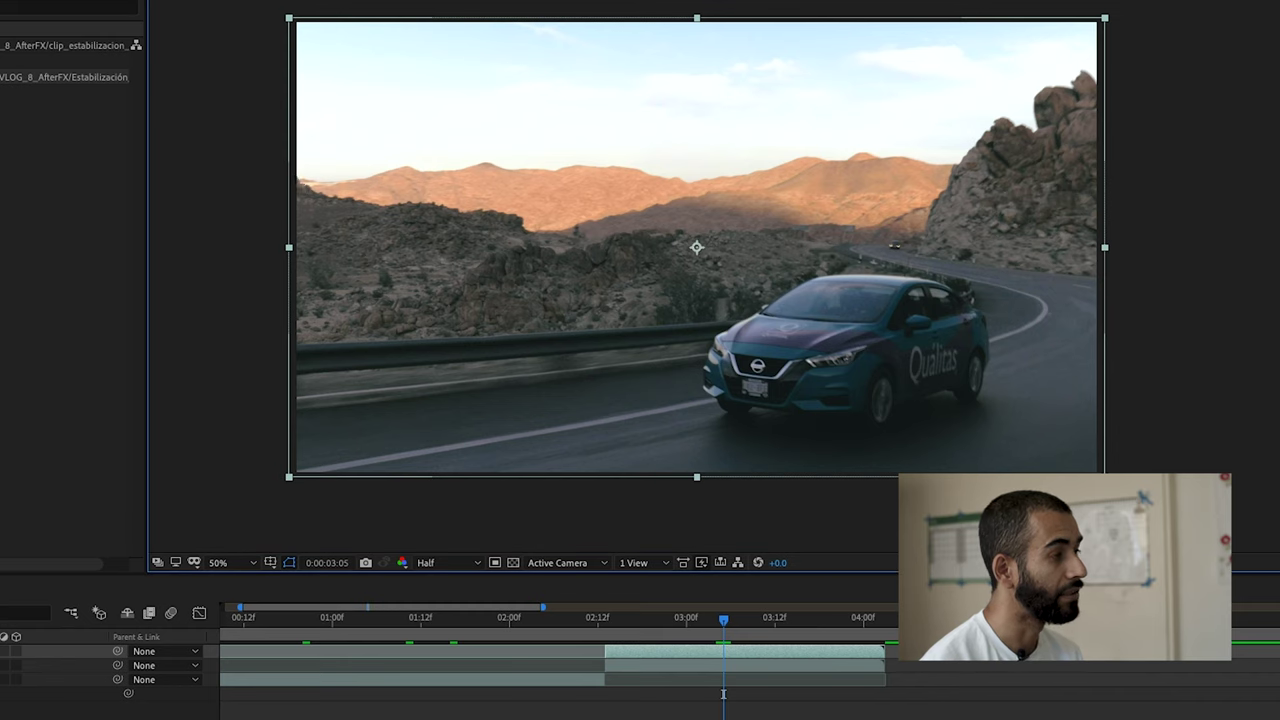
left_click(295, 177)
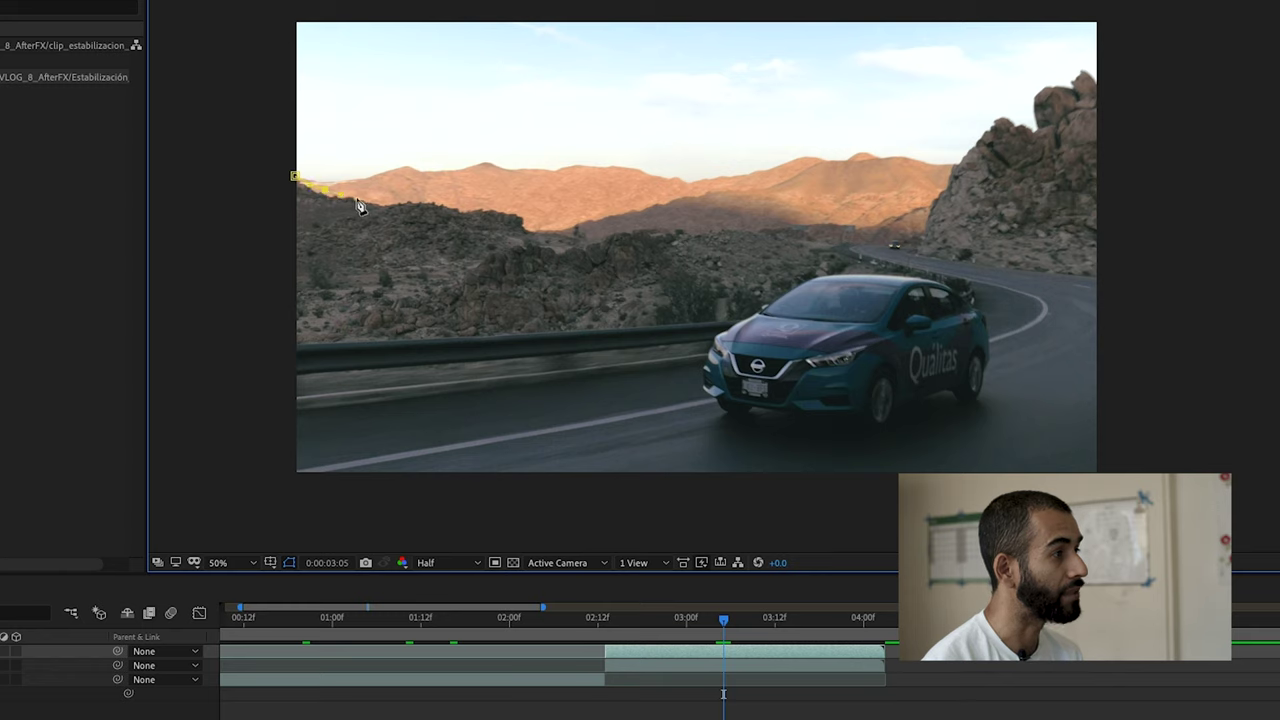
left_click(440, 205)
left_click(466, 208)
left_click(512, 215)
left_click(528, 226)
left_click(585, 233)
left_click(632, 227)
left_click(704, 225)
left_click(778, 221)
left_click(827, 217)
left_click(862, 213)
key("ctrl+z")
key("ctrl+z")
Continue the mask along the ridge's right part, up over the rock outcrop to the top-right corner
left_click(861, 224)
left_click(915, 220)
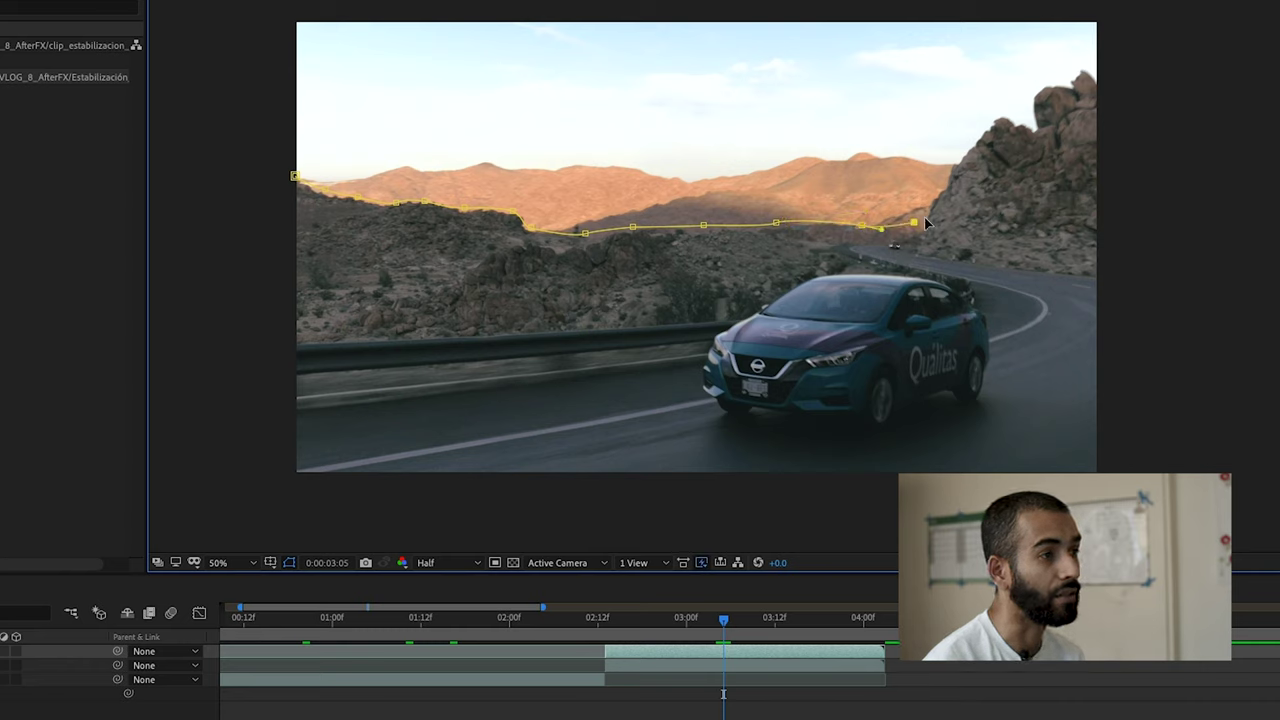
left_click(937, 190)
left_click(958, 152)
left_click(975, 135)
left_click(1003, 112)
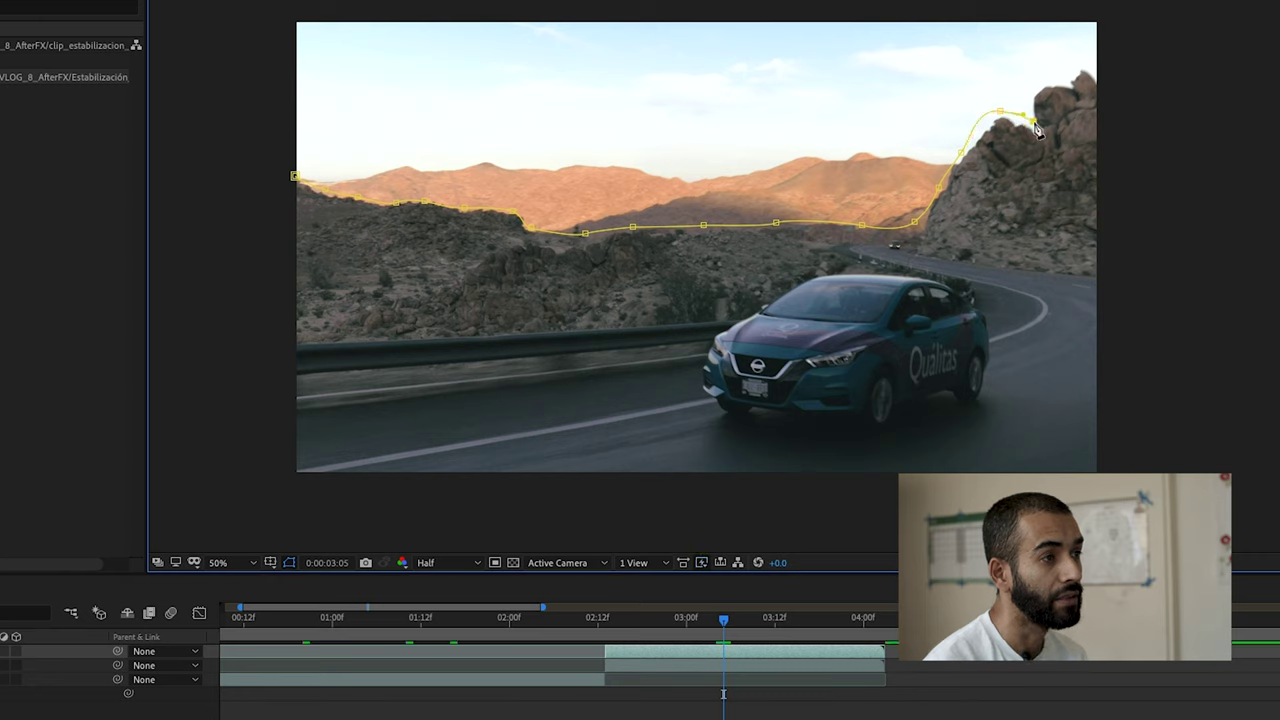
left_click_drag(1031, 93, 1100, 72)
left_click(1100, 71)
Close the mask around the frame's bottom corners and nudge the first point left
left_click(1122, 485)
left_click(266, 503)
left_click(284, 239)
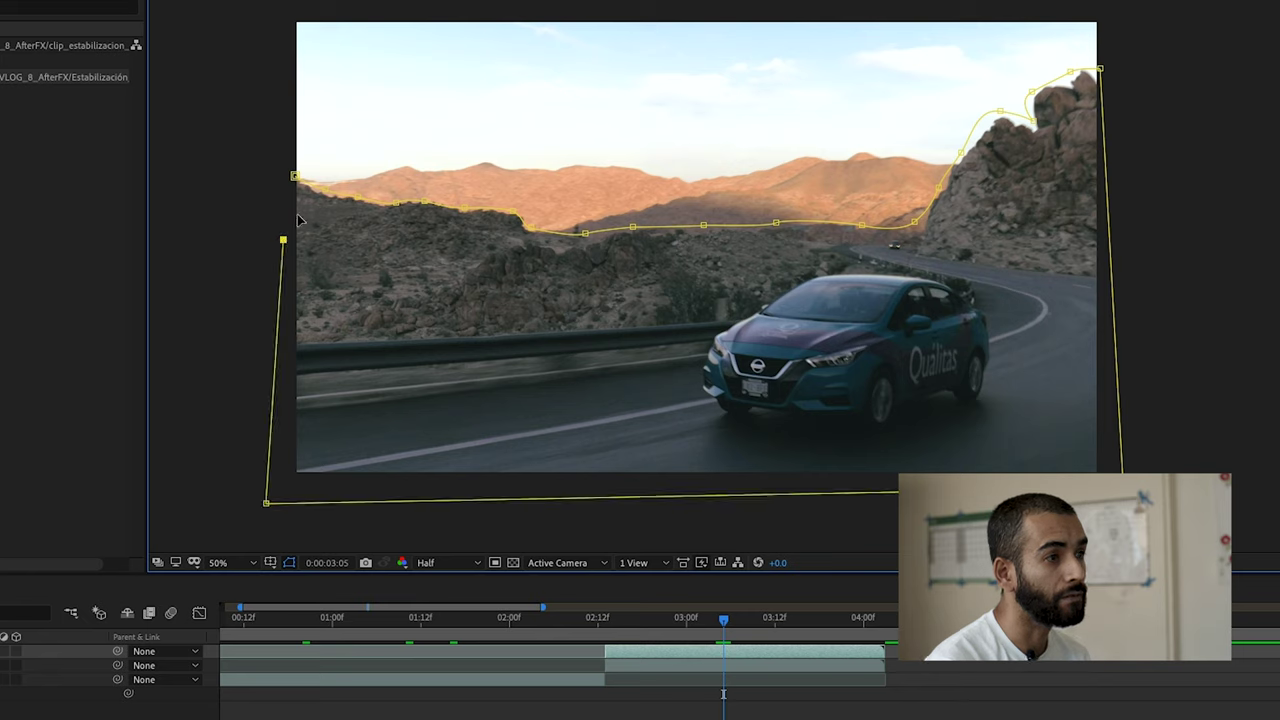
left_click(294, 177)
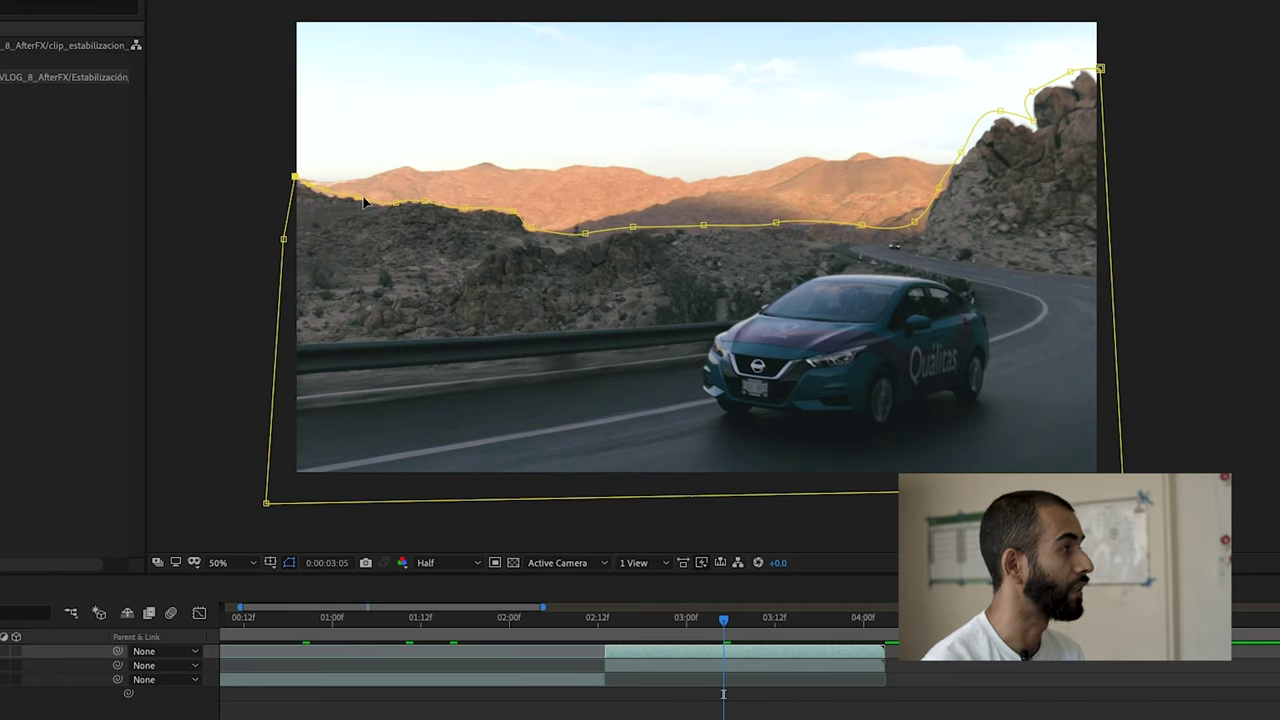
left_click_drag(294, 178, 280, 177)
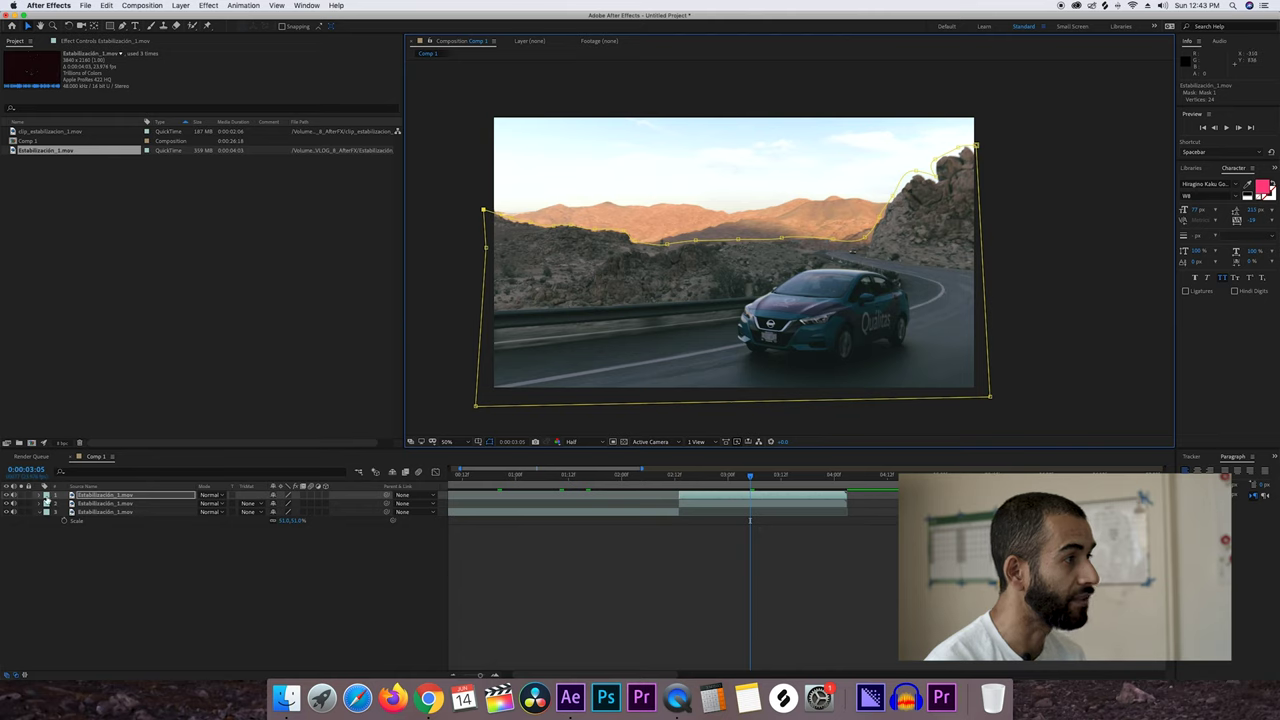
Expand the top layer to show Mask 1's properties and select the mask
left_click(38, 496)
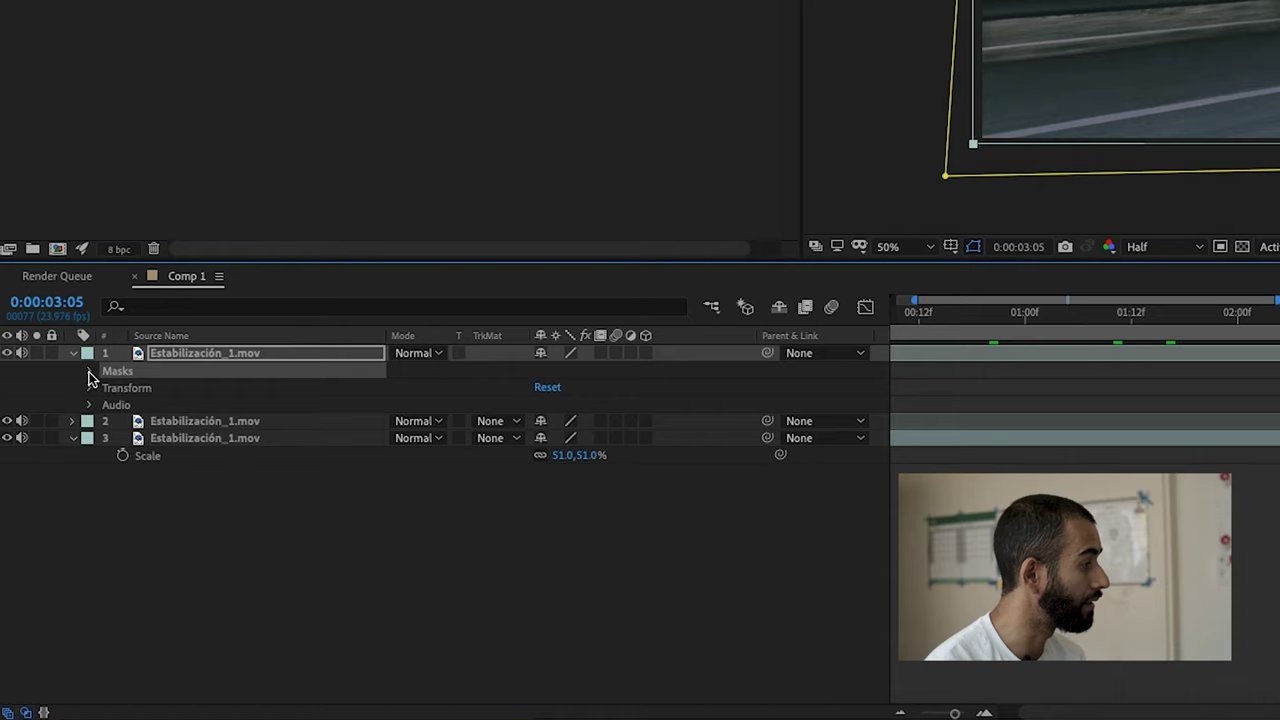
left_click(48, 504)
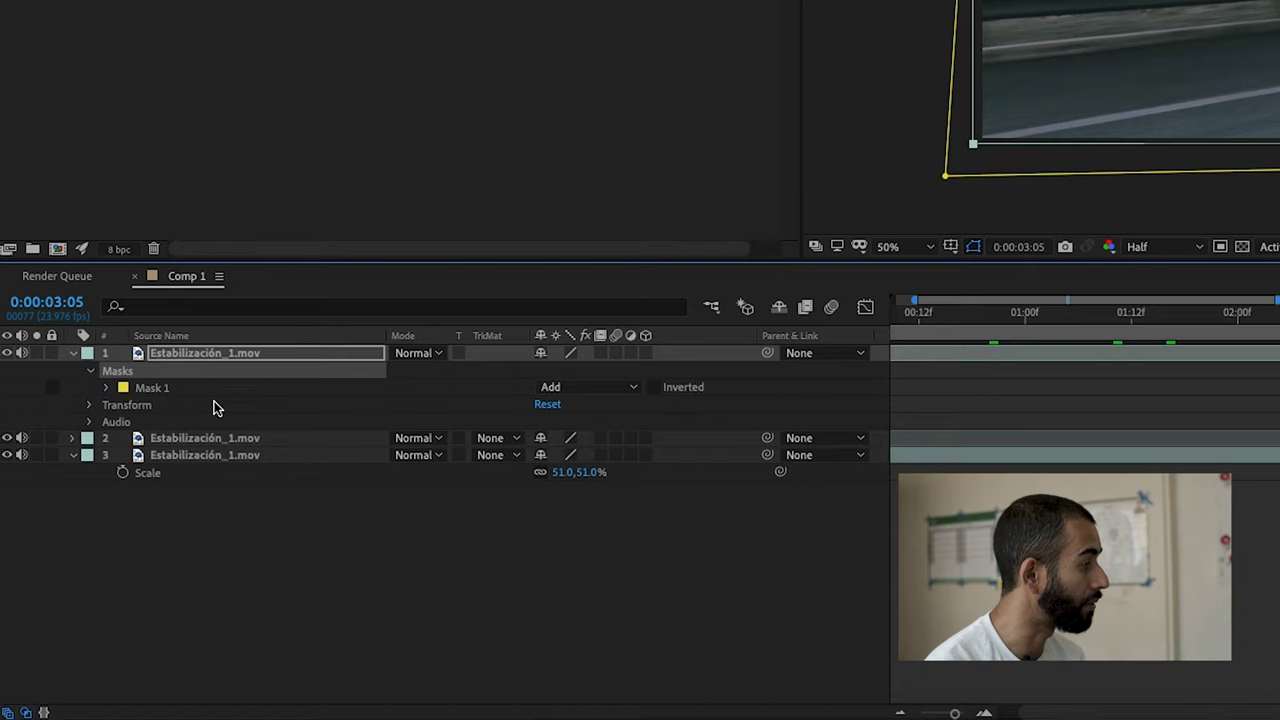
left_click(106, 388)
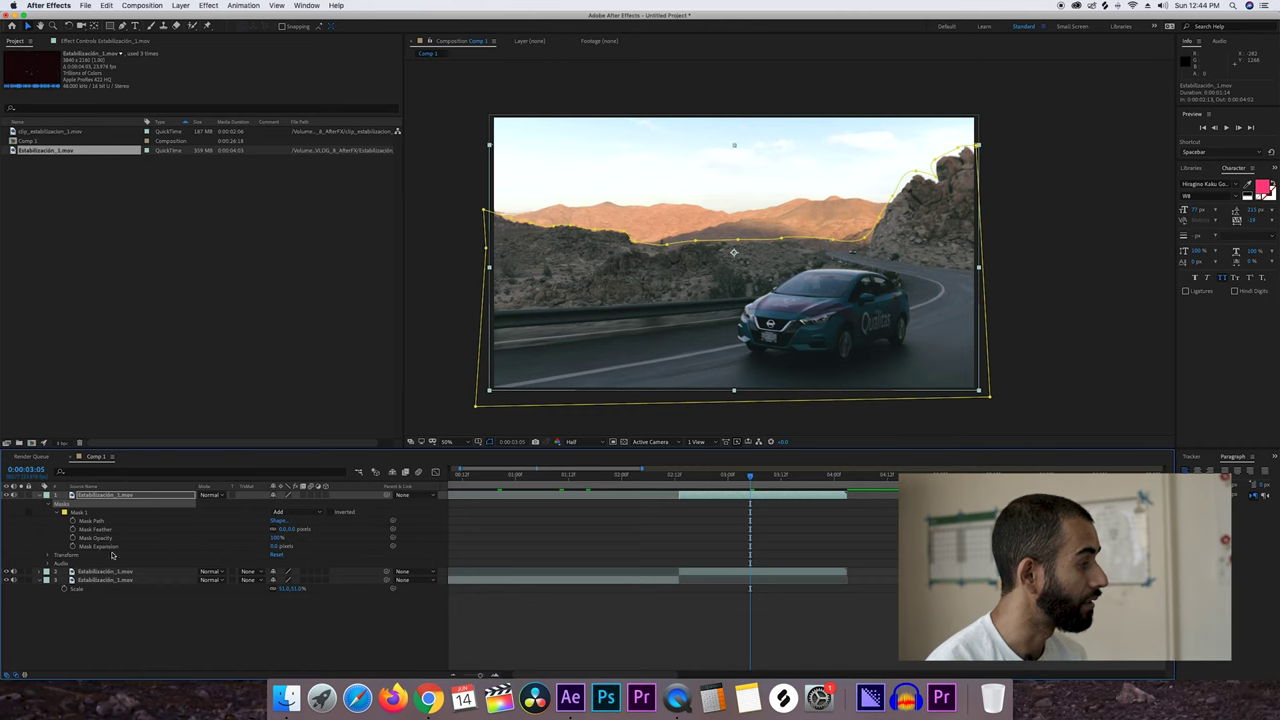
left_click(92, 513)
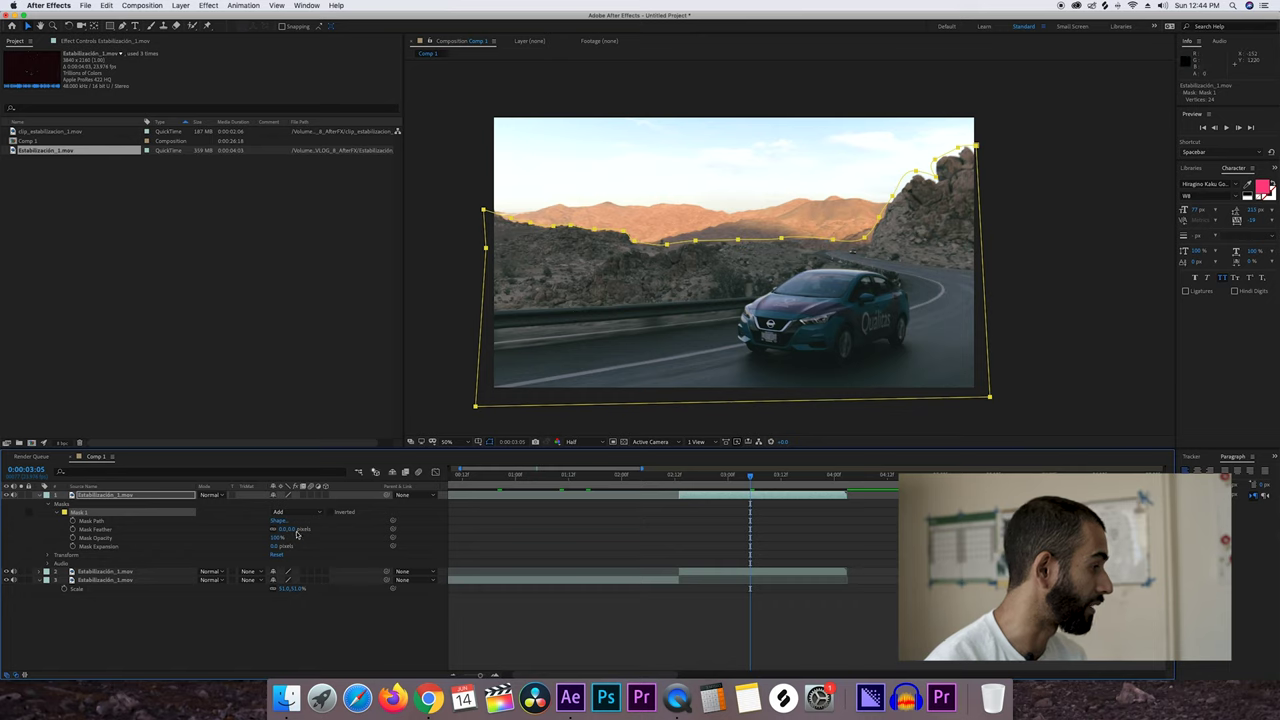
left_click(205, 5)
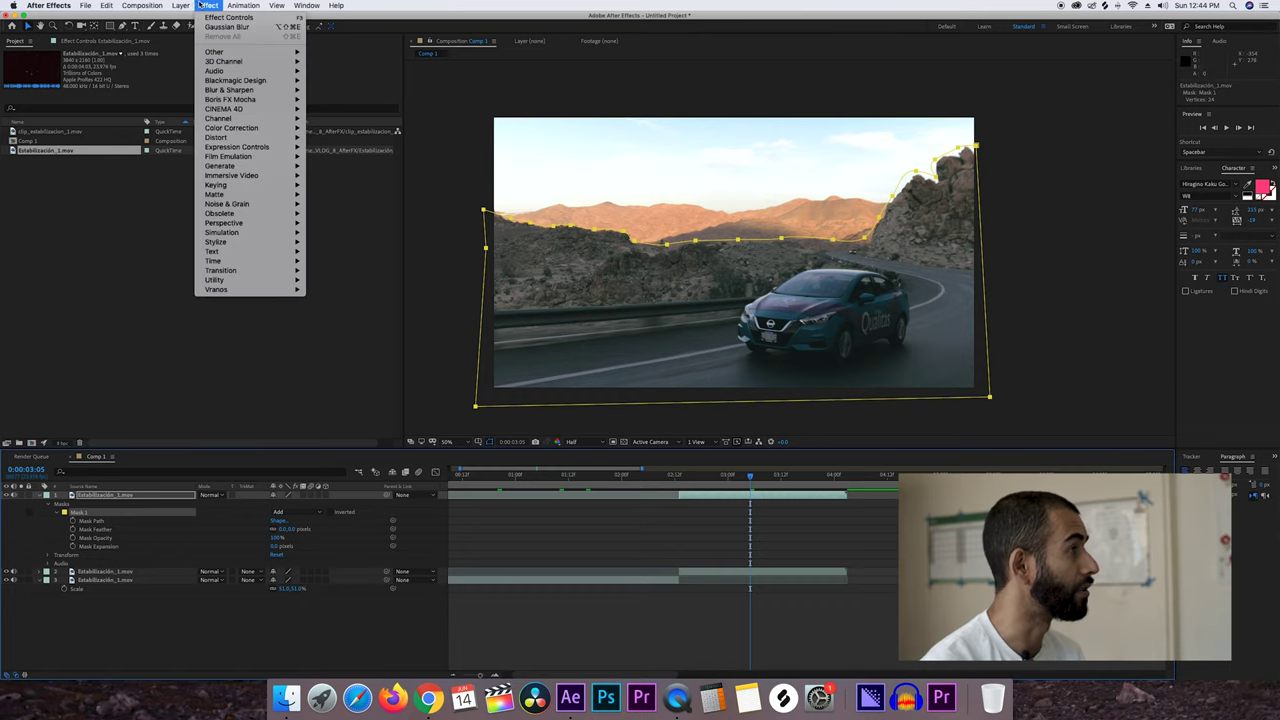
Apply a Color Correction > Curves effect to the masked top layer
mouse_move(106, 5)
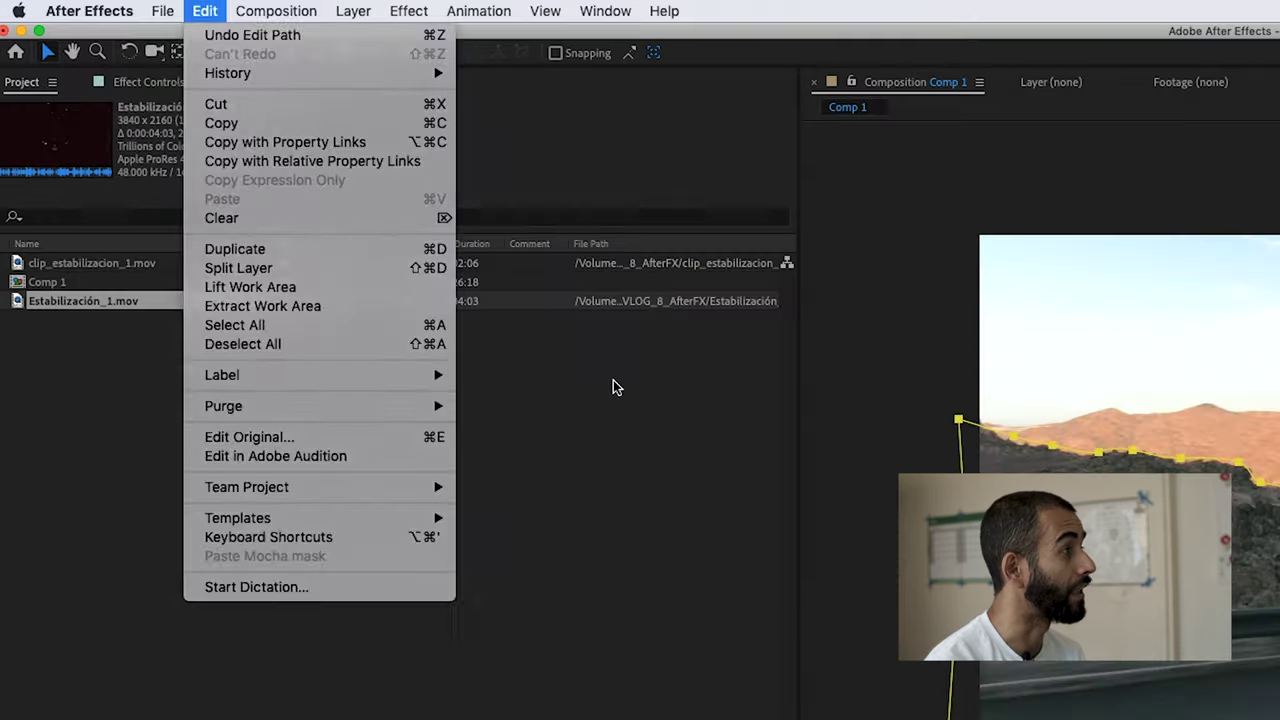
left_click(614, 387)
left_click(409, 11)
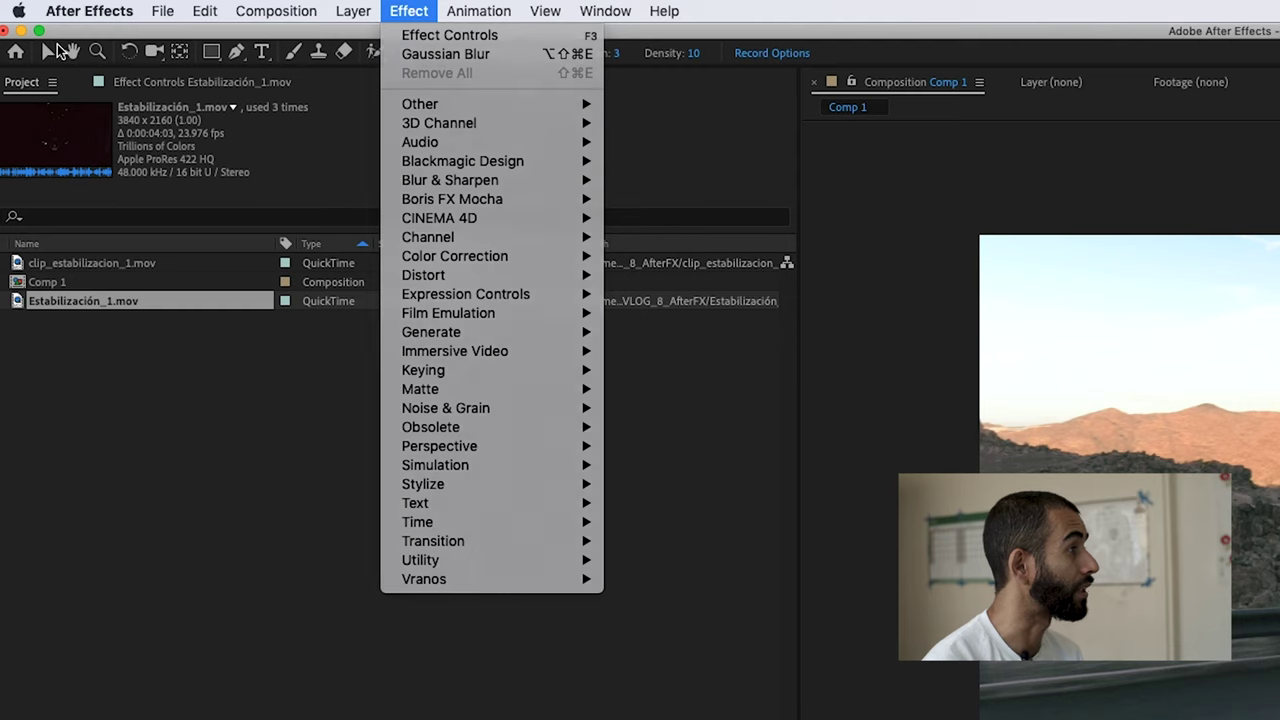
left_click(47, 52)
left_click(412, 11)
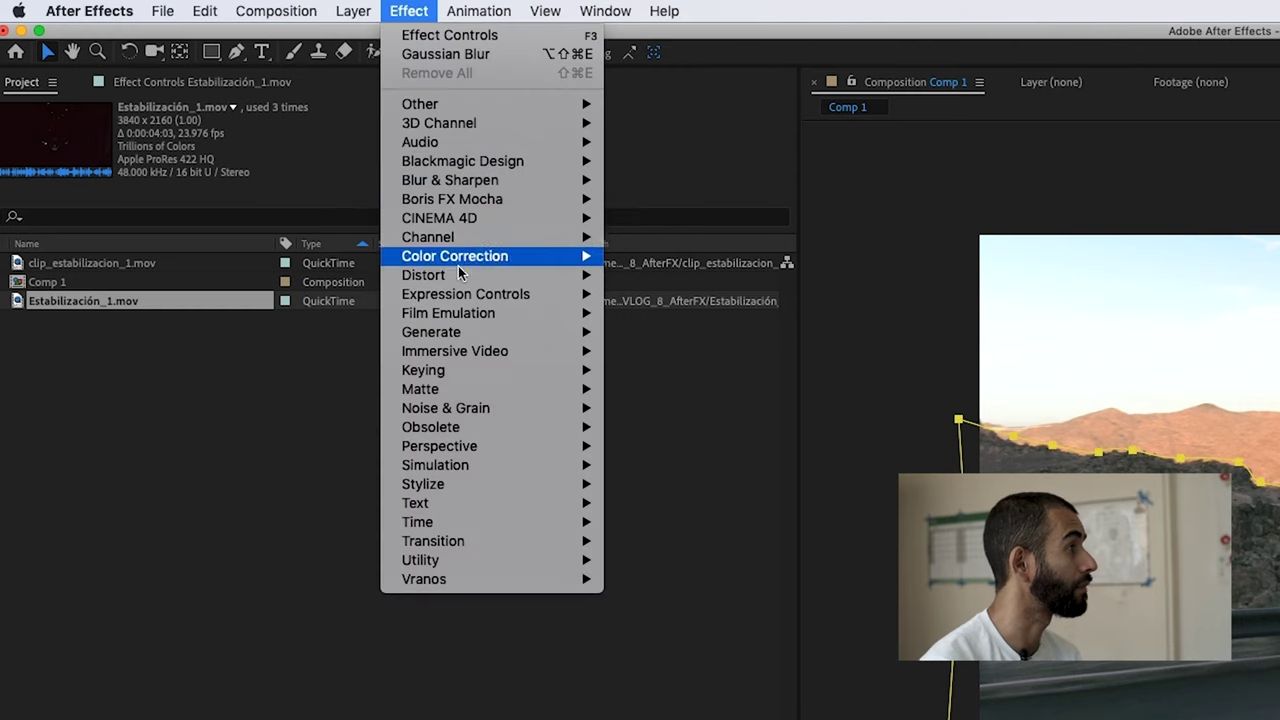
mouse_move(568, 258)
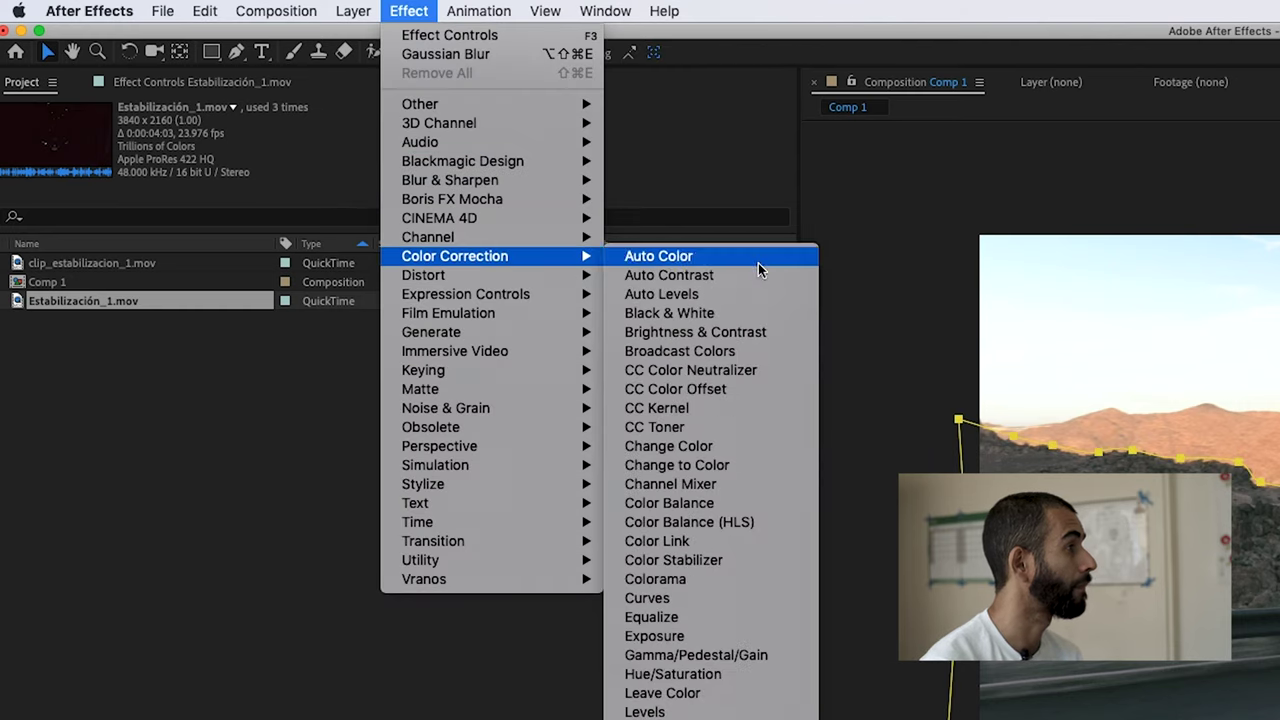
left_click(725, 600)
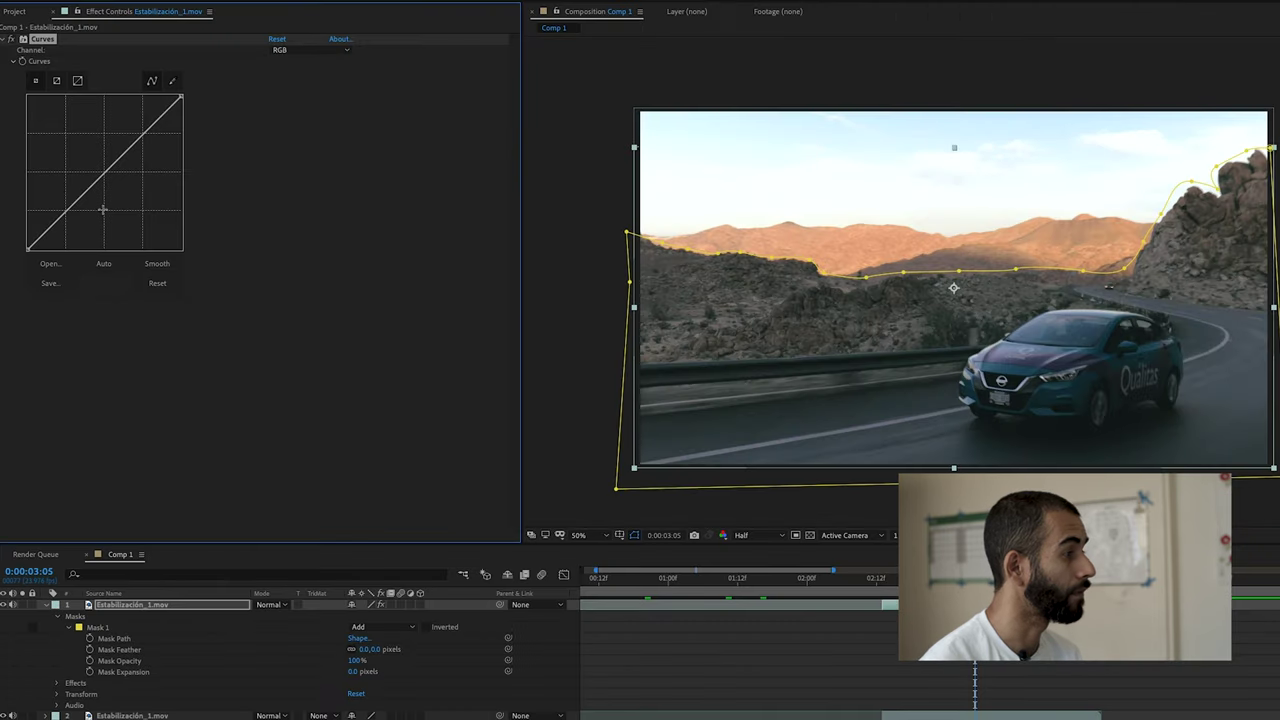
Raise the RGB curve to brighten the ground, comparing before and after with undo/redo
left_click_drag(103, 172, 117, 184)
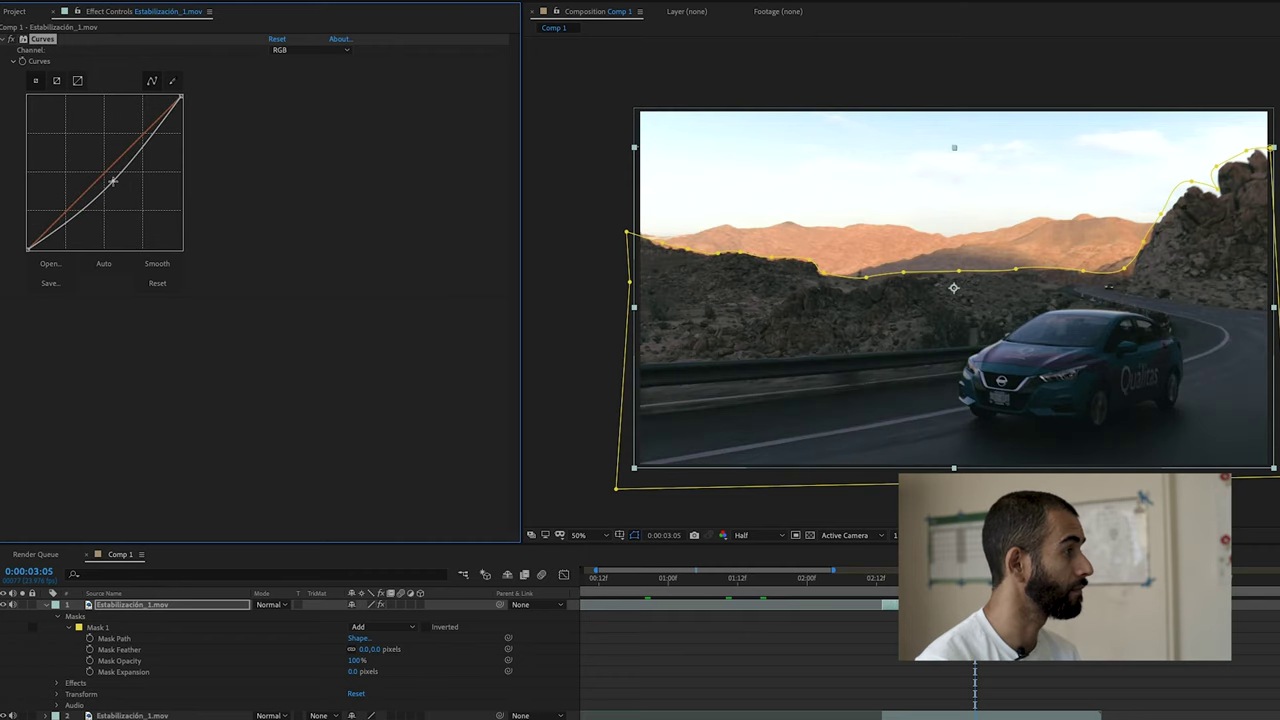
left_click_drag(117, 184, 90, 160)
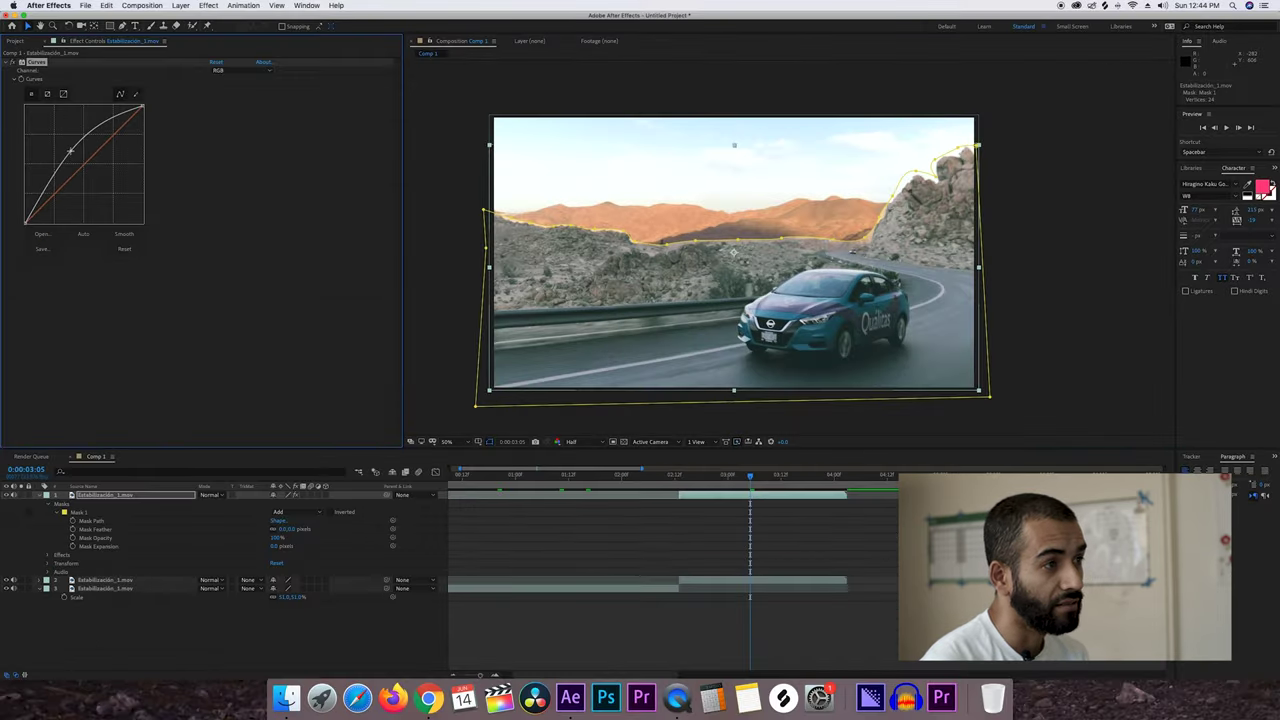
left_click_drag(73, 150, 79, 157)
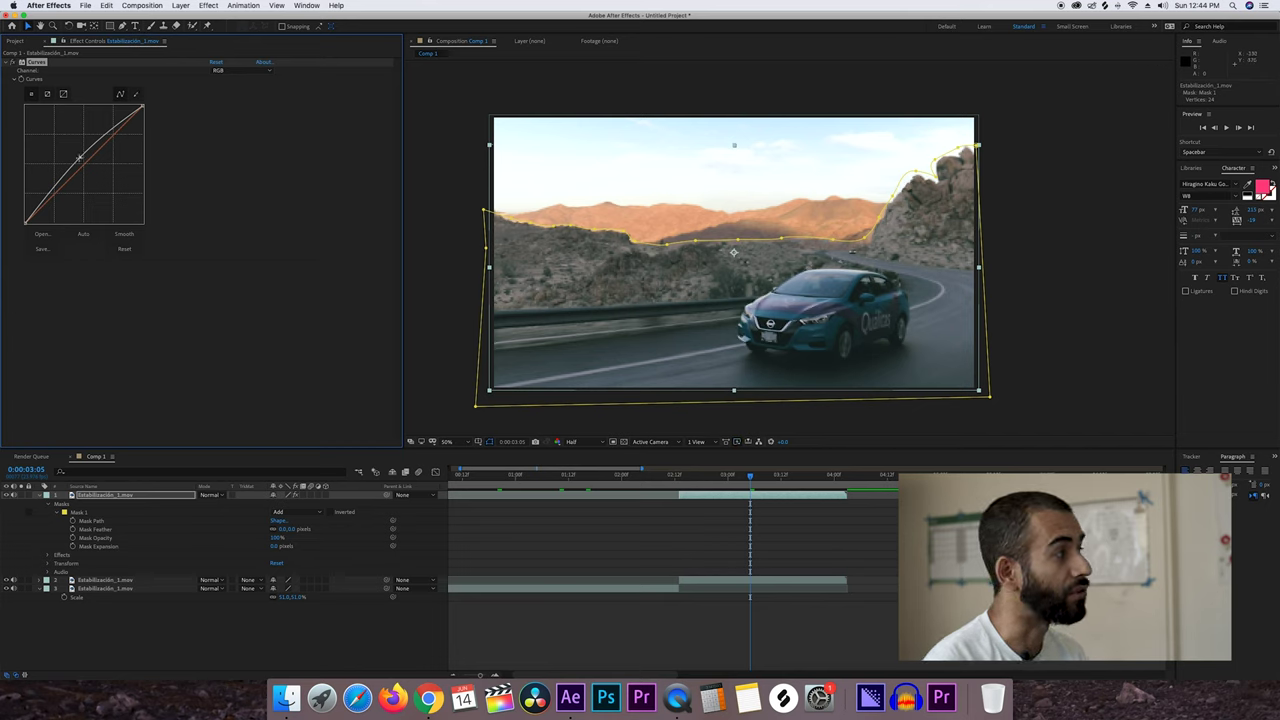
key("cmd+z")
key("cmd+shift+z")
key("cmd+z")
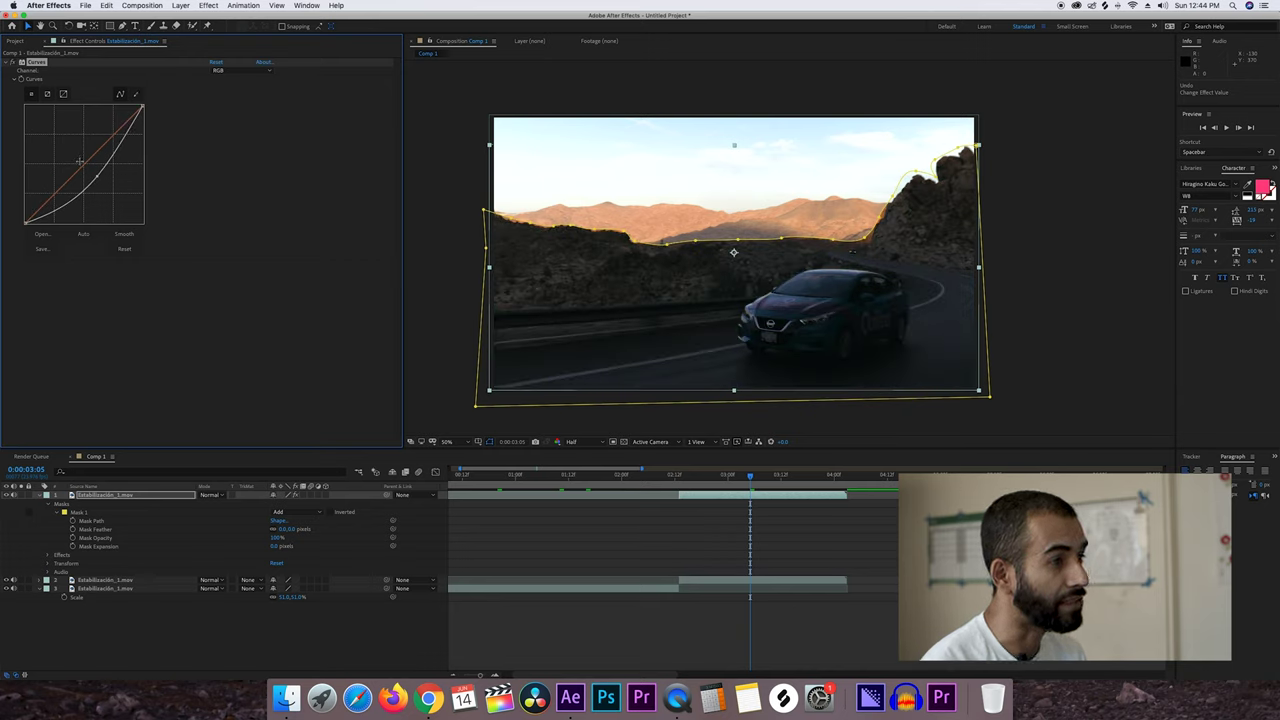
key("cmd+z")
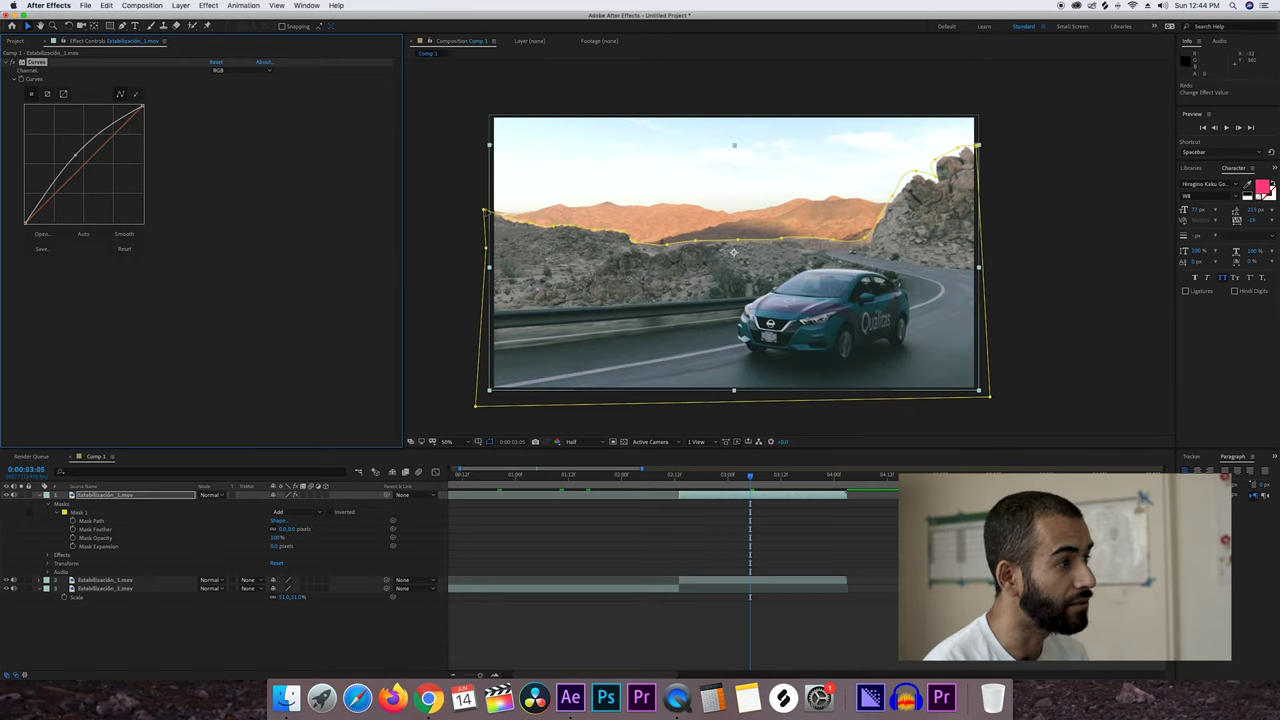
scroll(610, 238, "up", 2)
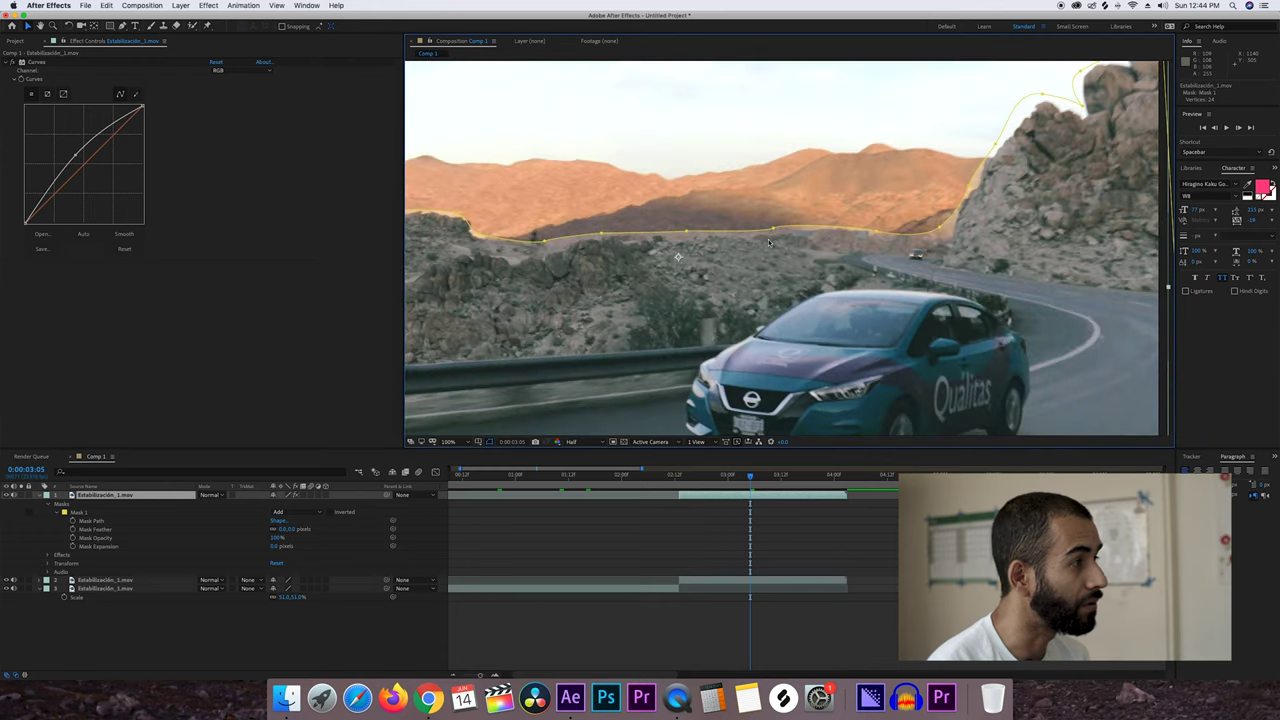
scroll(769, 242, "up", 1)
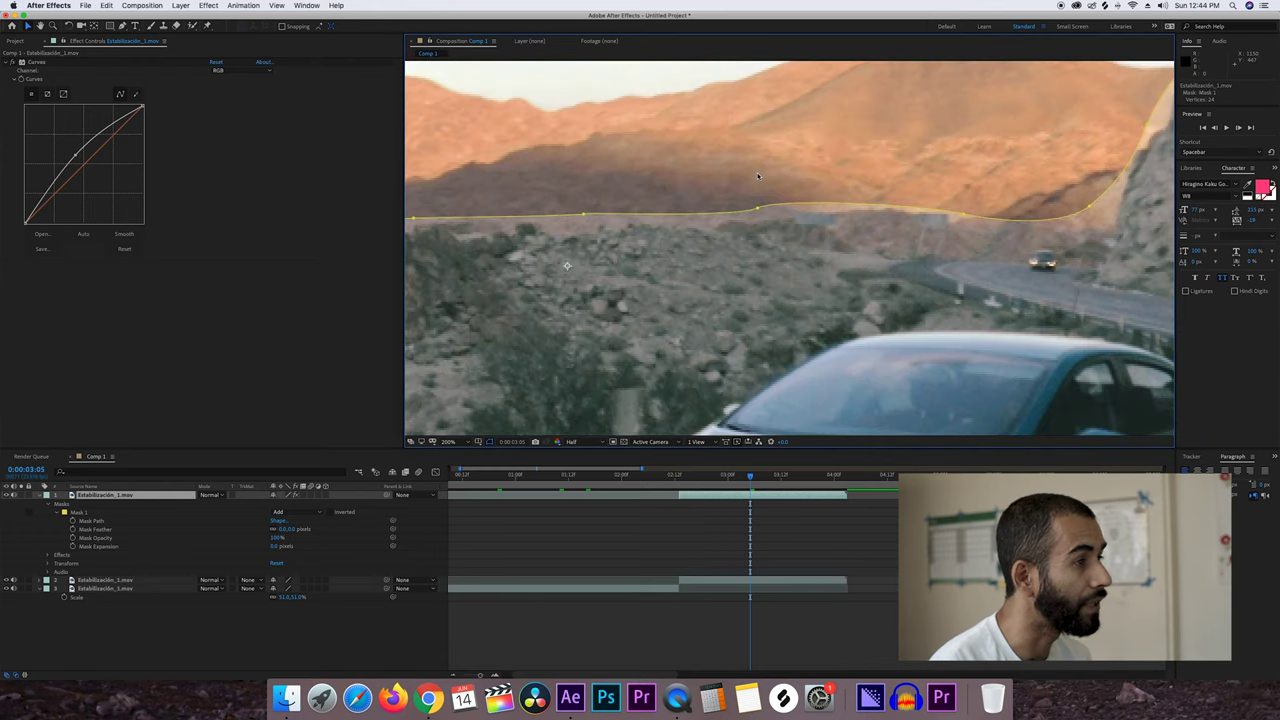
scroll(756, 246, "down", 1)
scroll(729, 143, "down", 1)
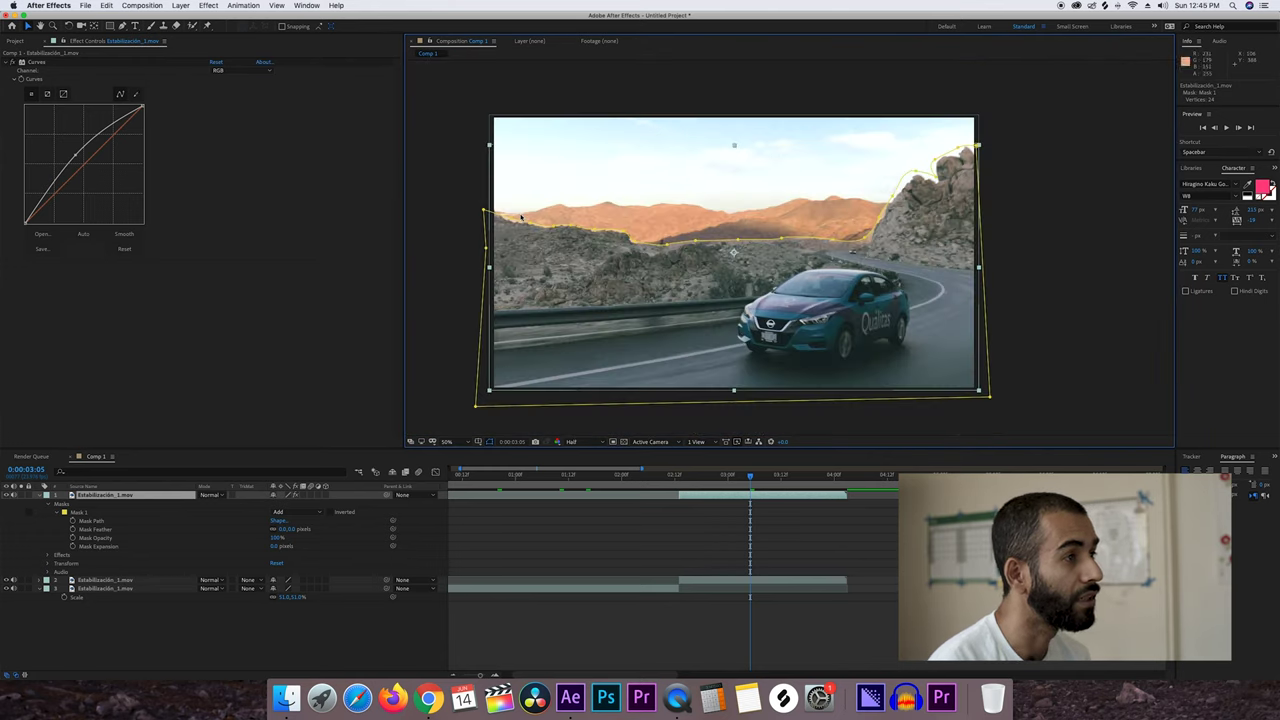
left_click(471, 163)
scroll(786, 228, "up", 1)
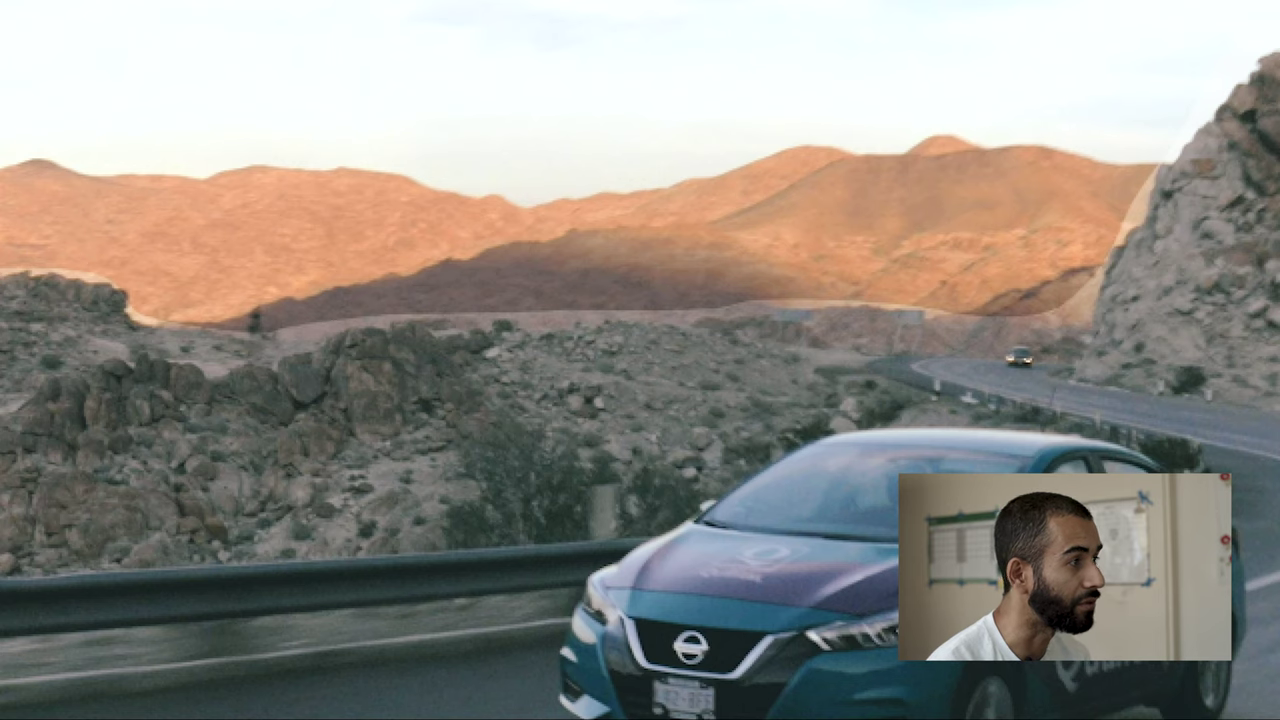
left_click(544, 363)
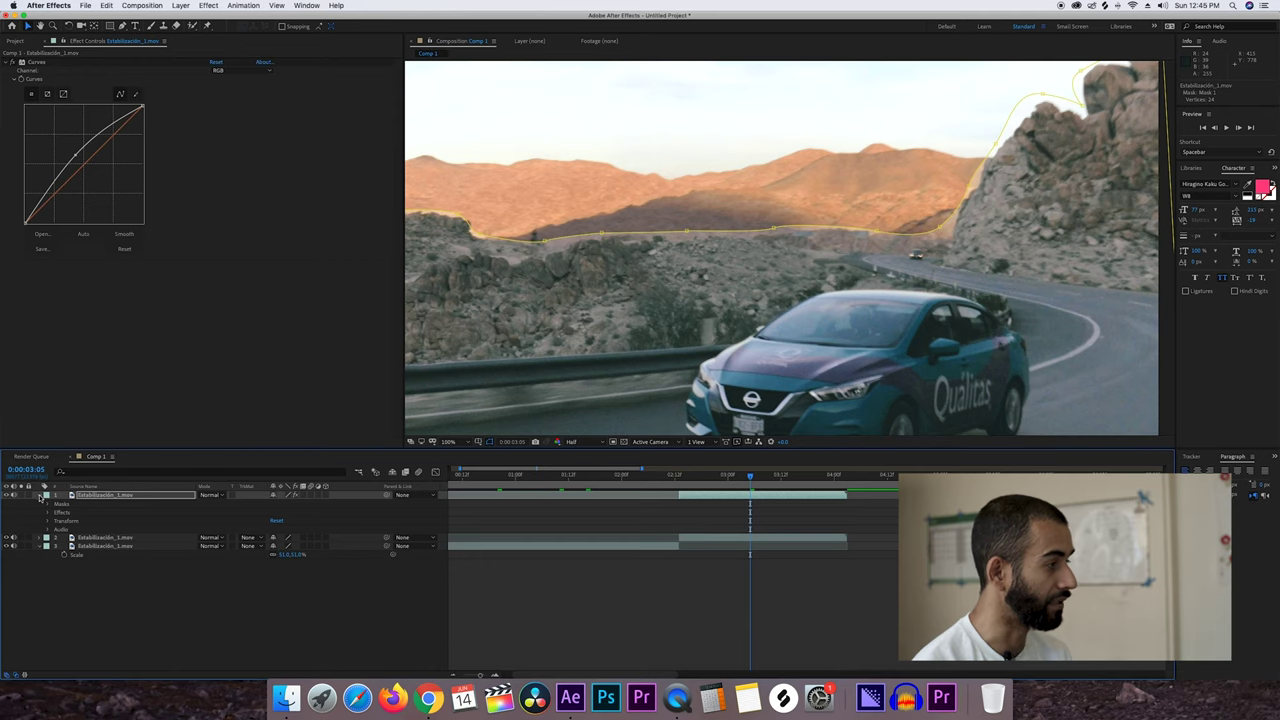
left_click(37, 495)
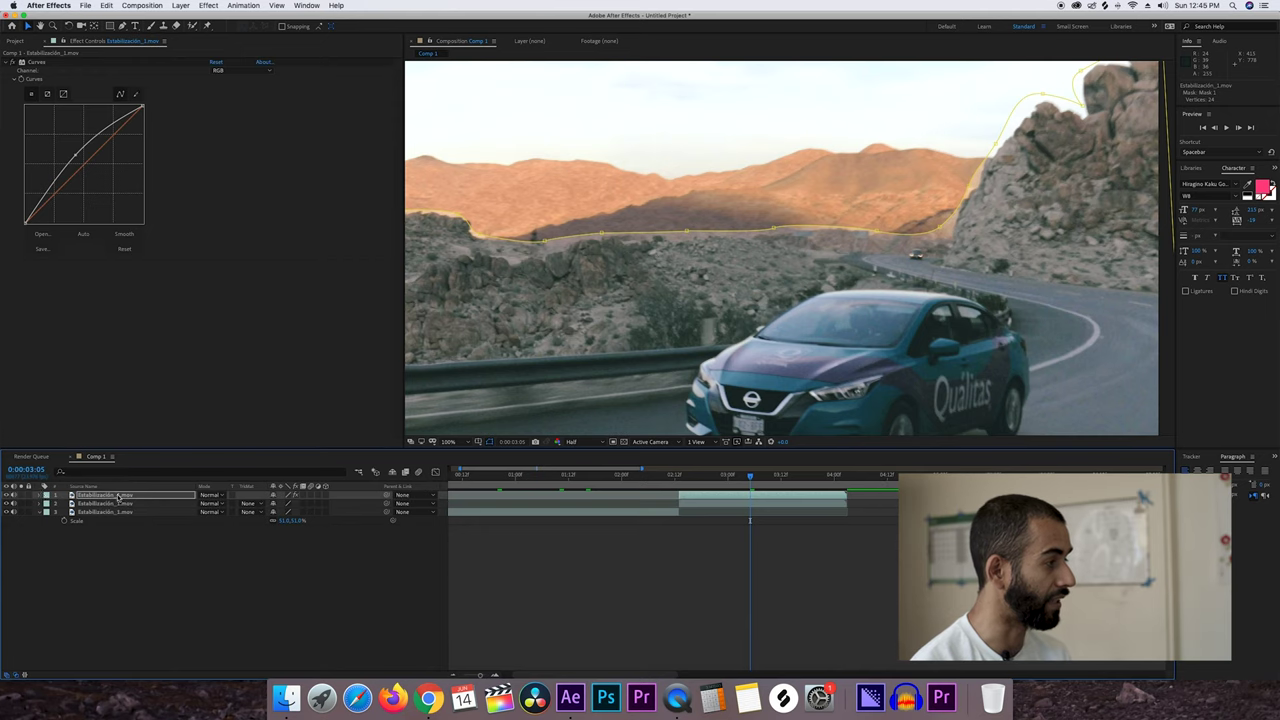
Set a Mask Feather keyframe on Mask 1 and raise the feather to 55 pixels
left_click(37, 495)
left_click(47, 503)
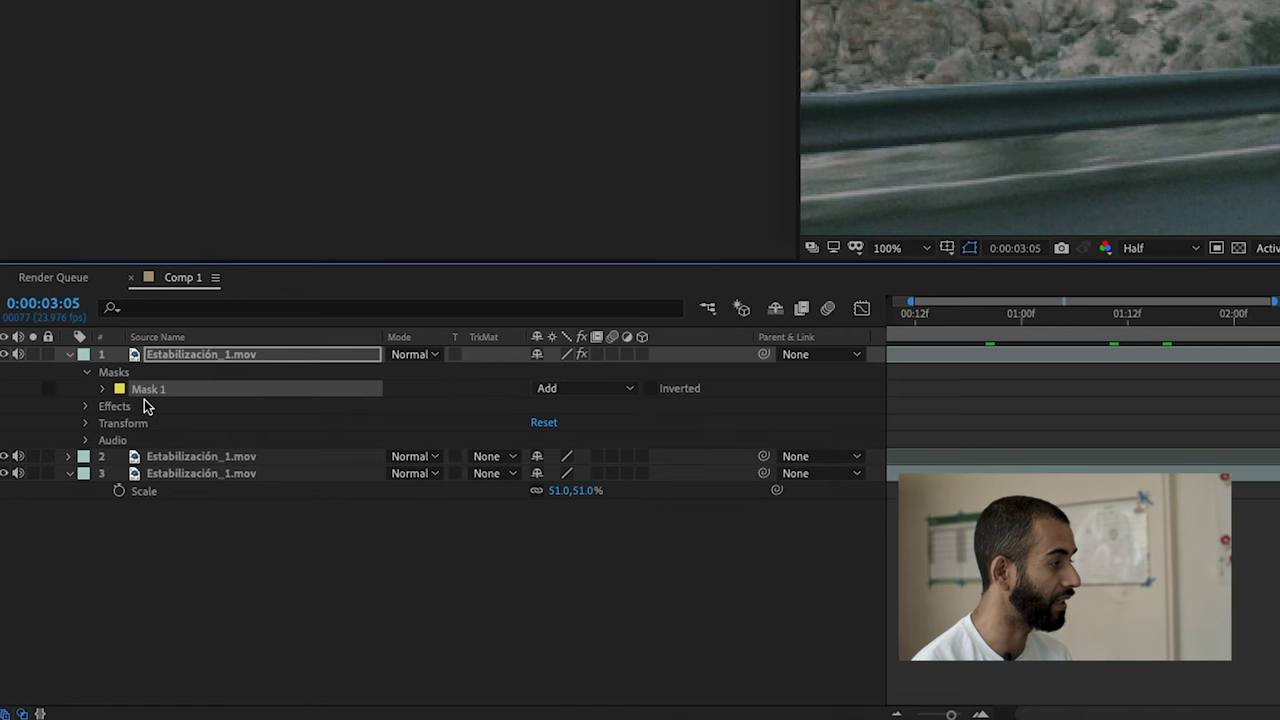
left_click(104, 389)
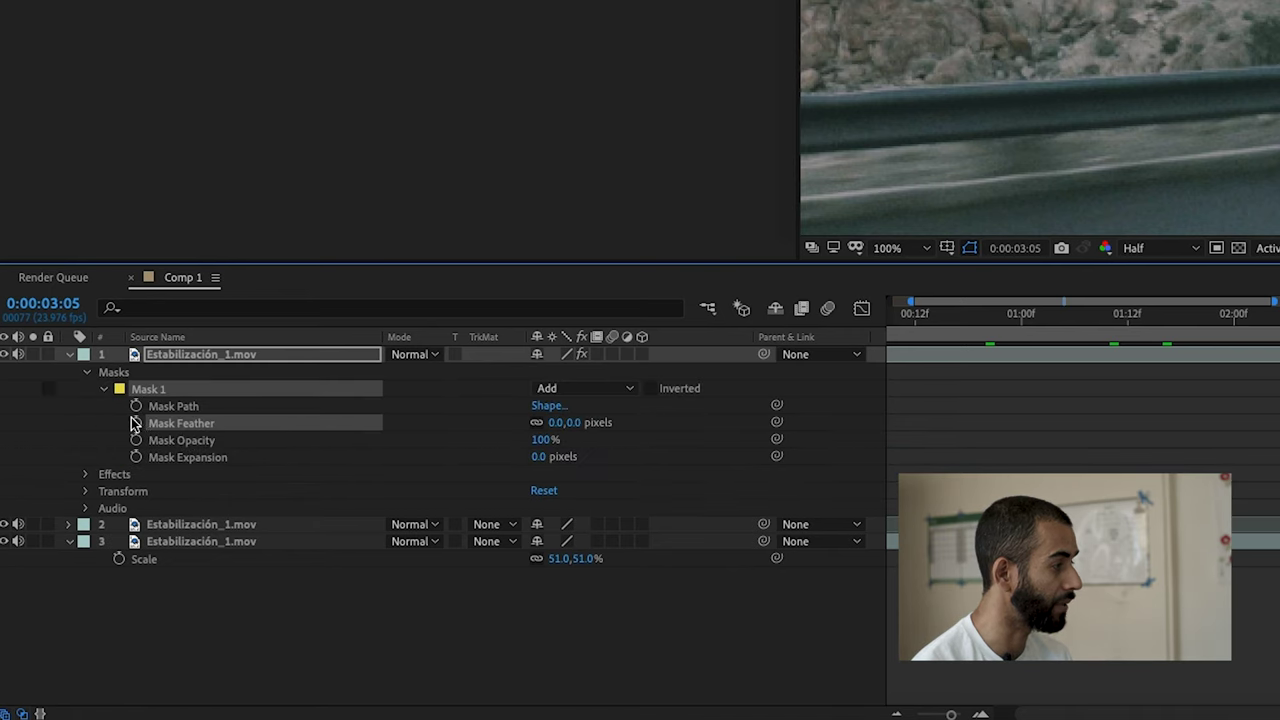
left_click(137, 422)
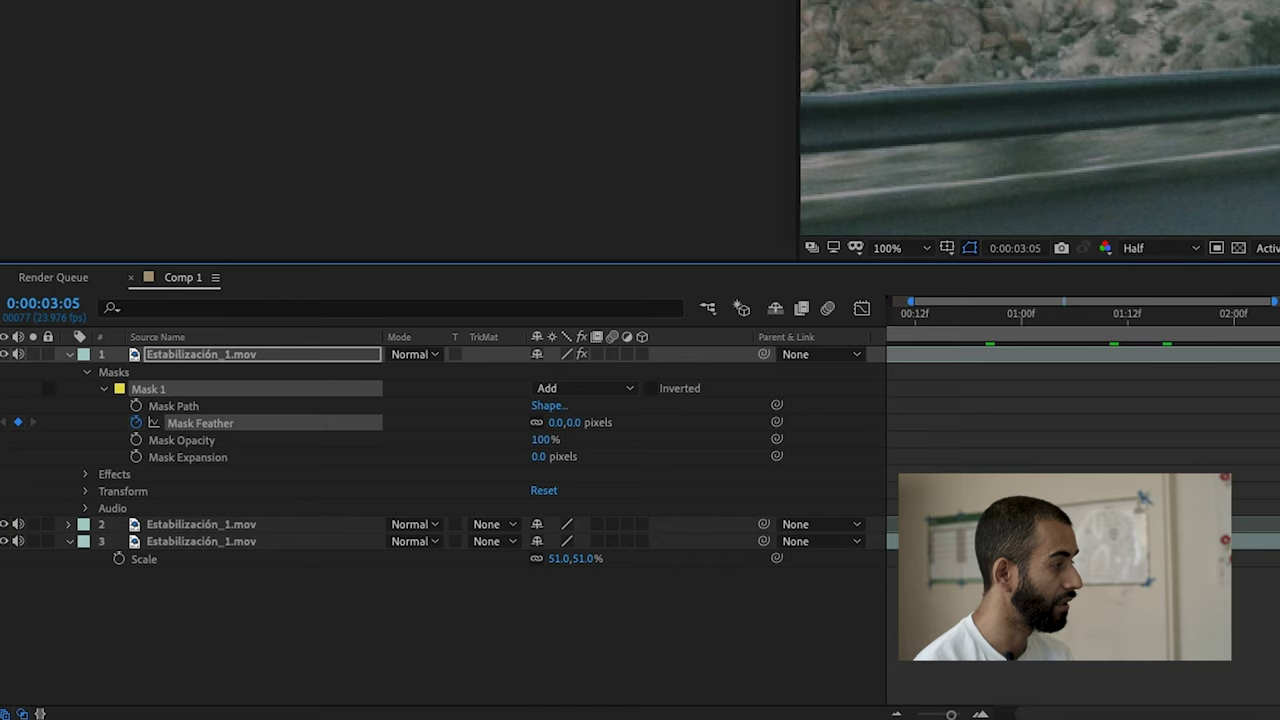
left_click_drag(557, 423, 594, 423)
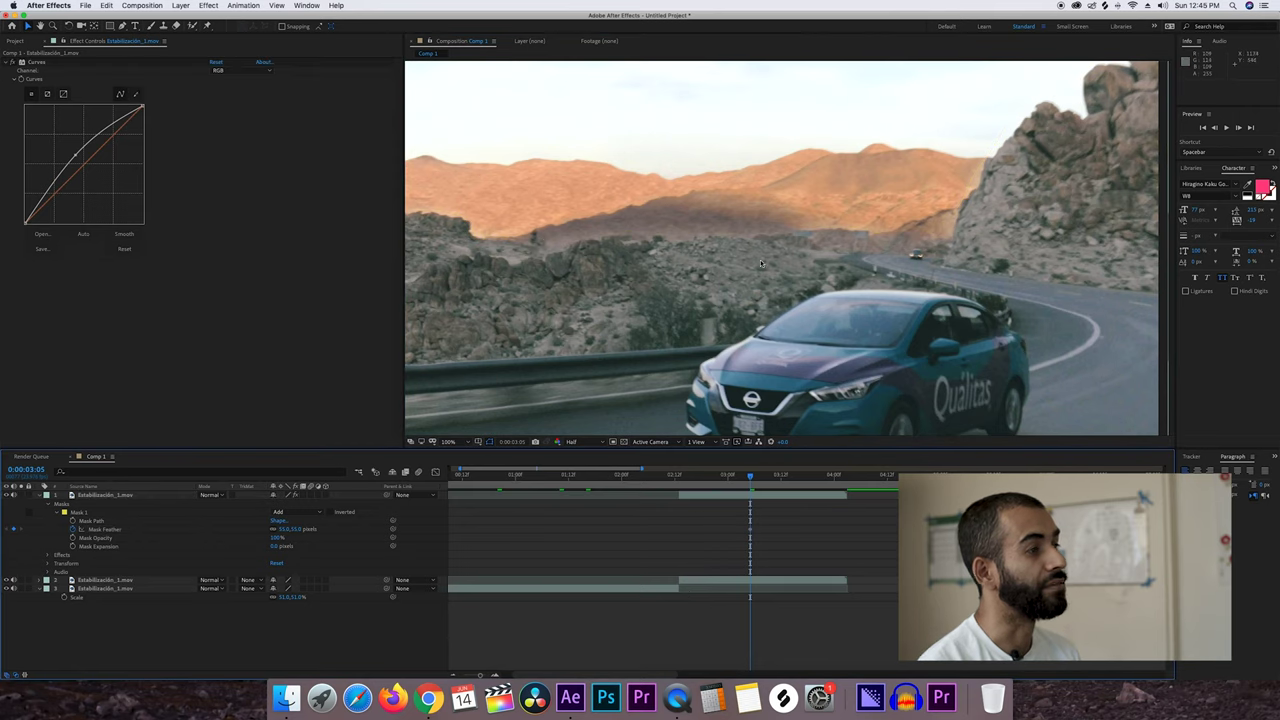
Zoom into the viewer and move Mask 1's vertices onto the ridge line
scroll(765, 247, "down", 2)
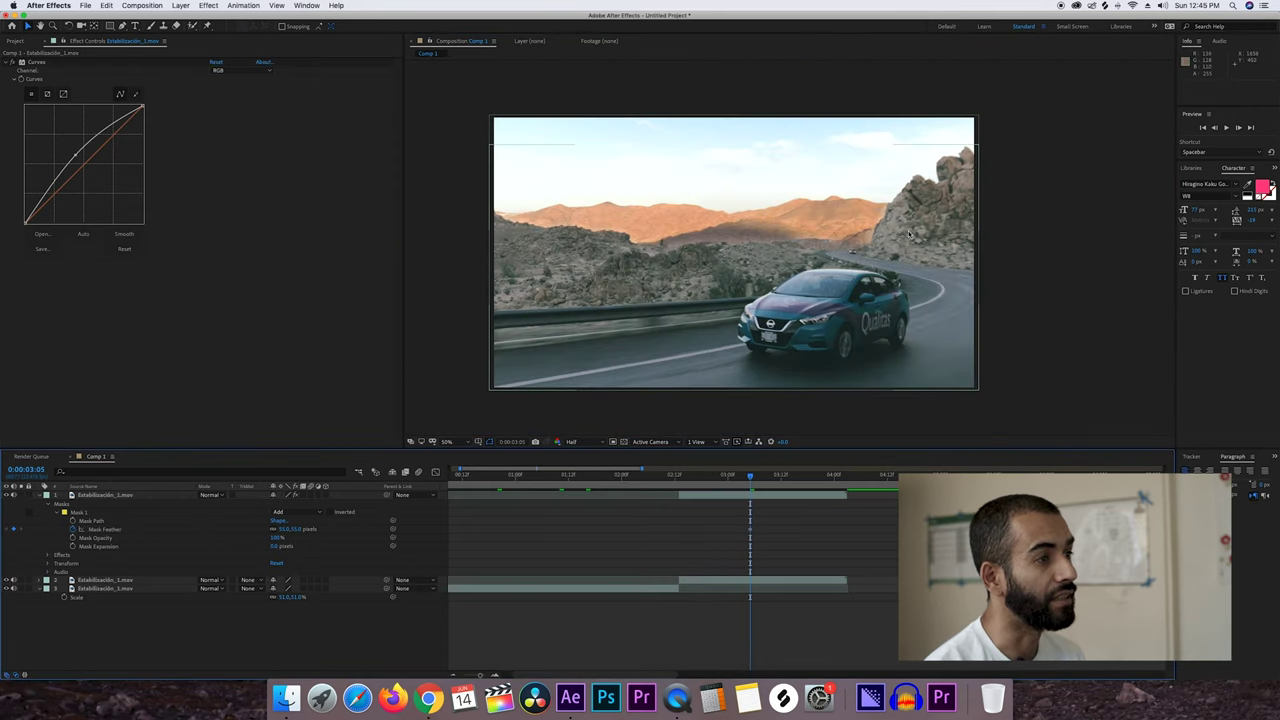
scroll(794, 322, "up", 4)
left_click_drag(794, 322, 797, 220)
scroll(817, 292, "down", 2)
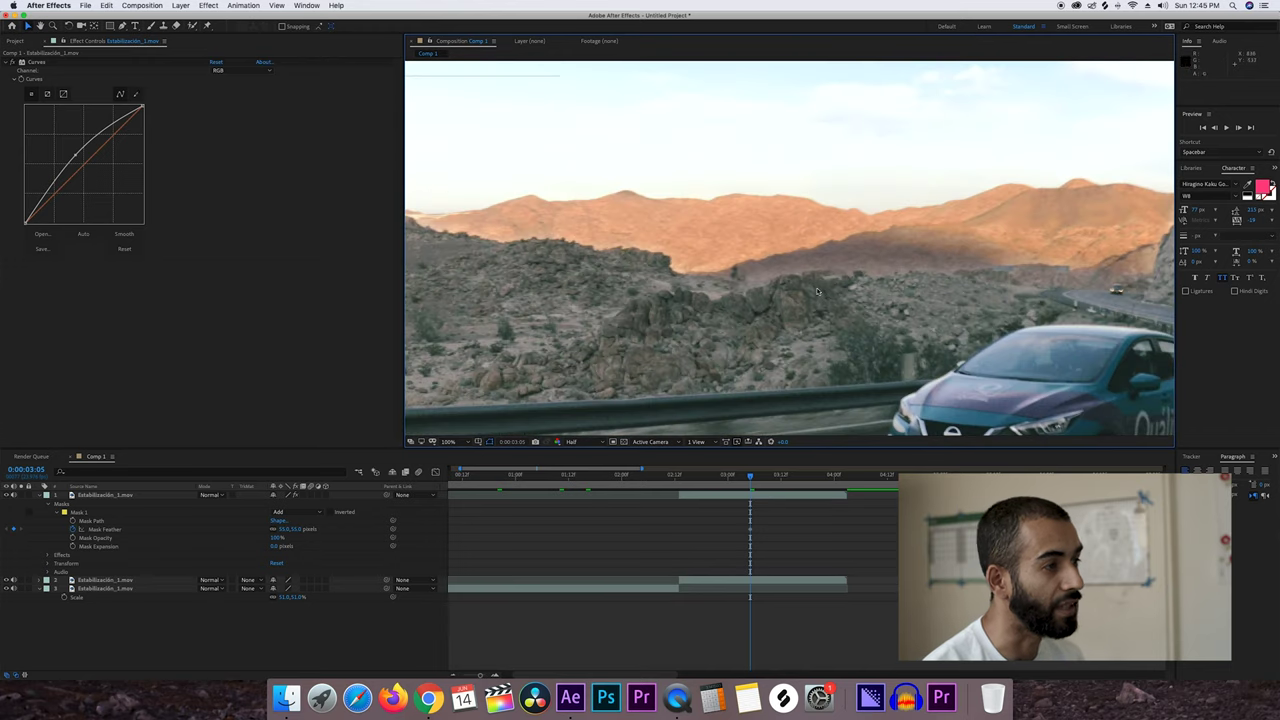
left_click(122, 496)
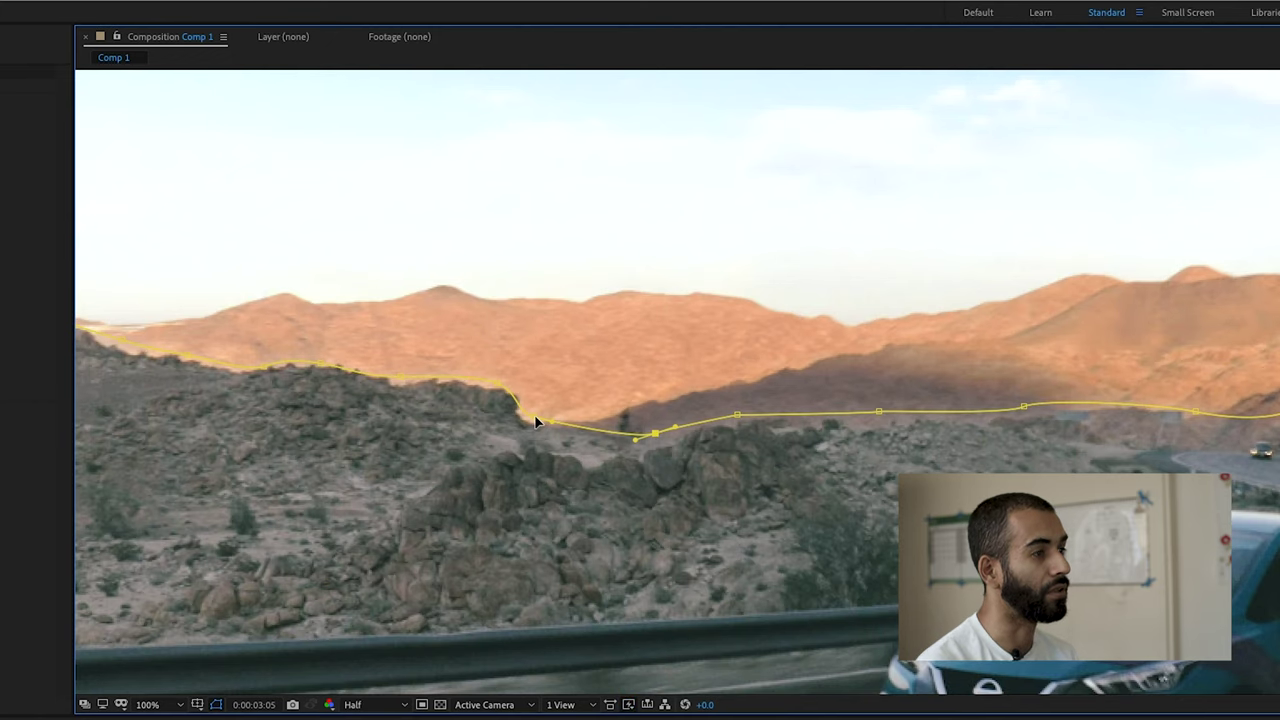
left_click_drag(552, 421, 567, 425)
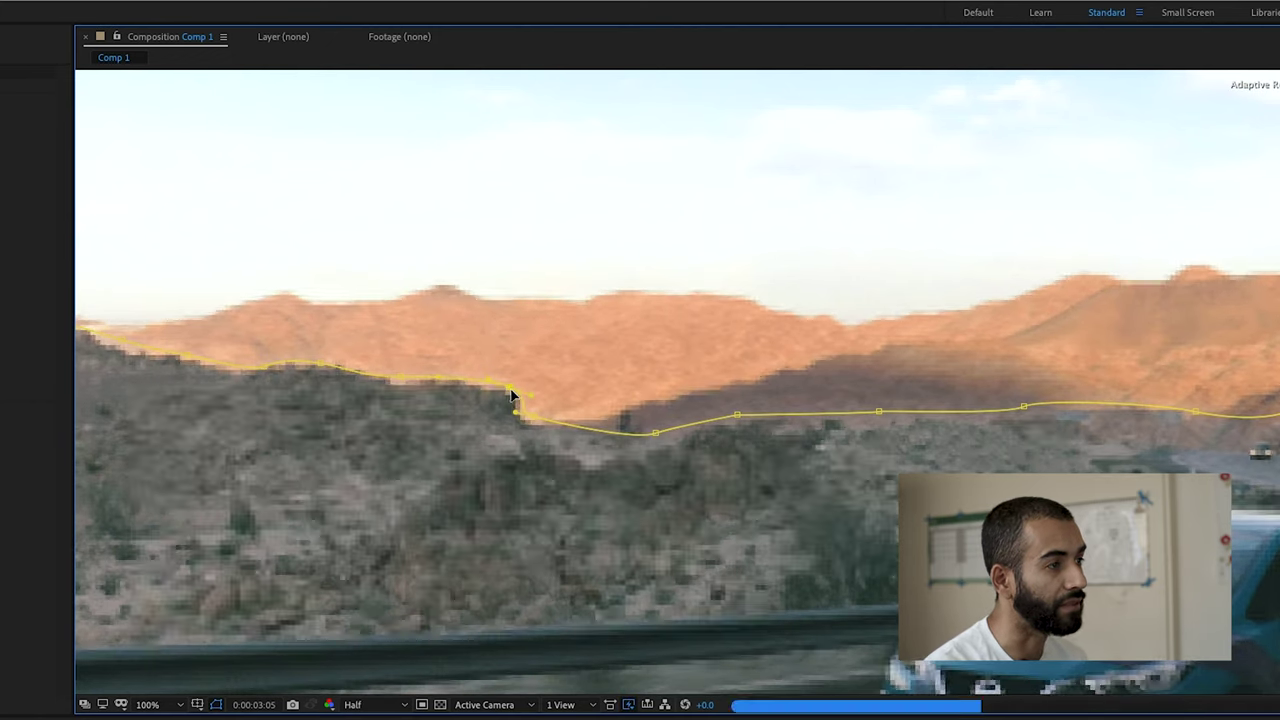
left_click(738, 415)
left_click_drag(738, 415, 766, 414)
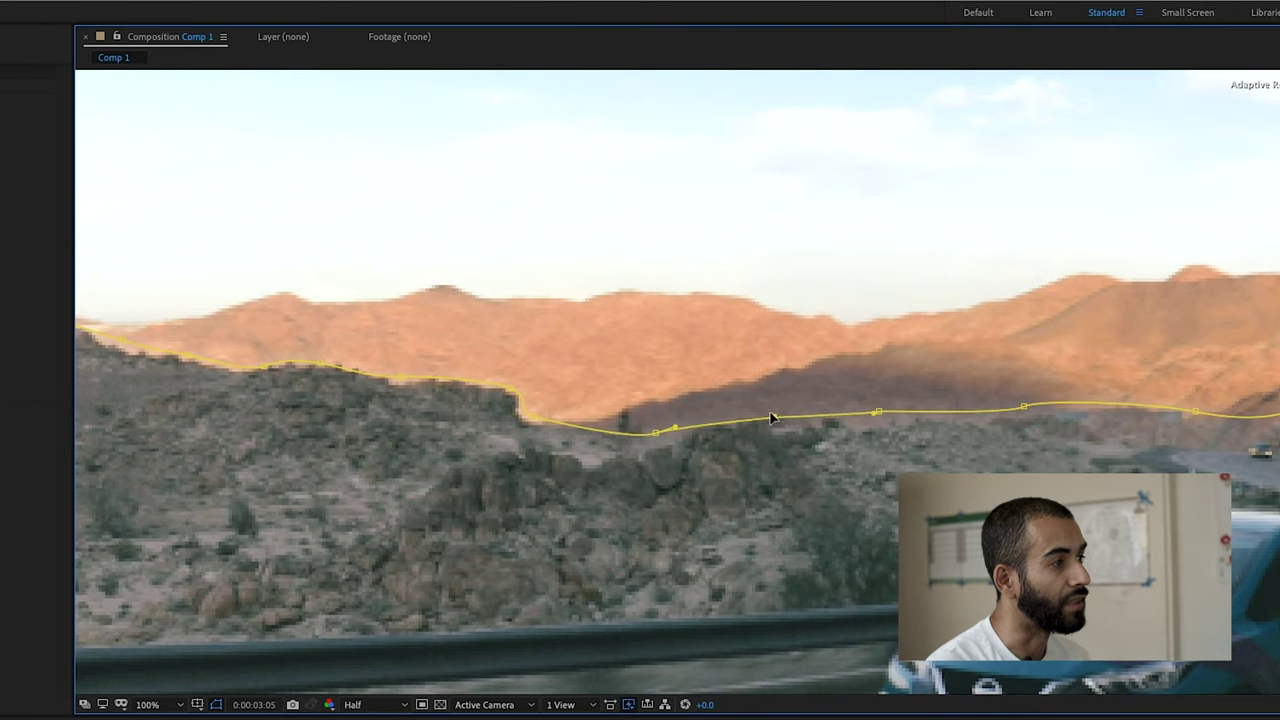
left_click(878, 418)
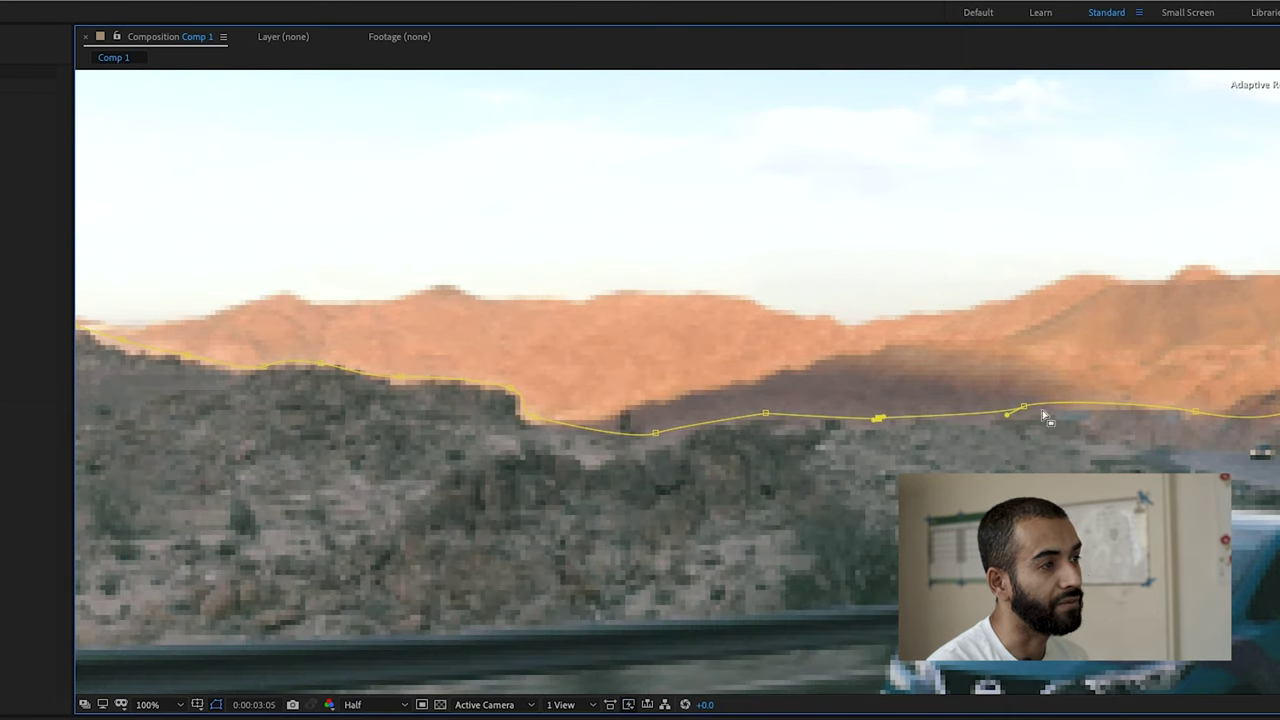
left_click_drag(1024, 410, 1042, 411)
left_click_drag(1196, 411, 531, 430)
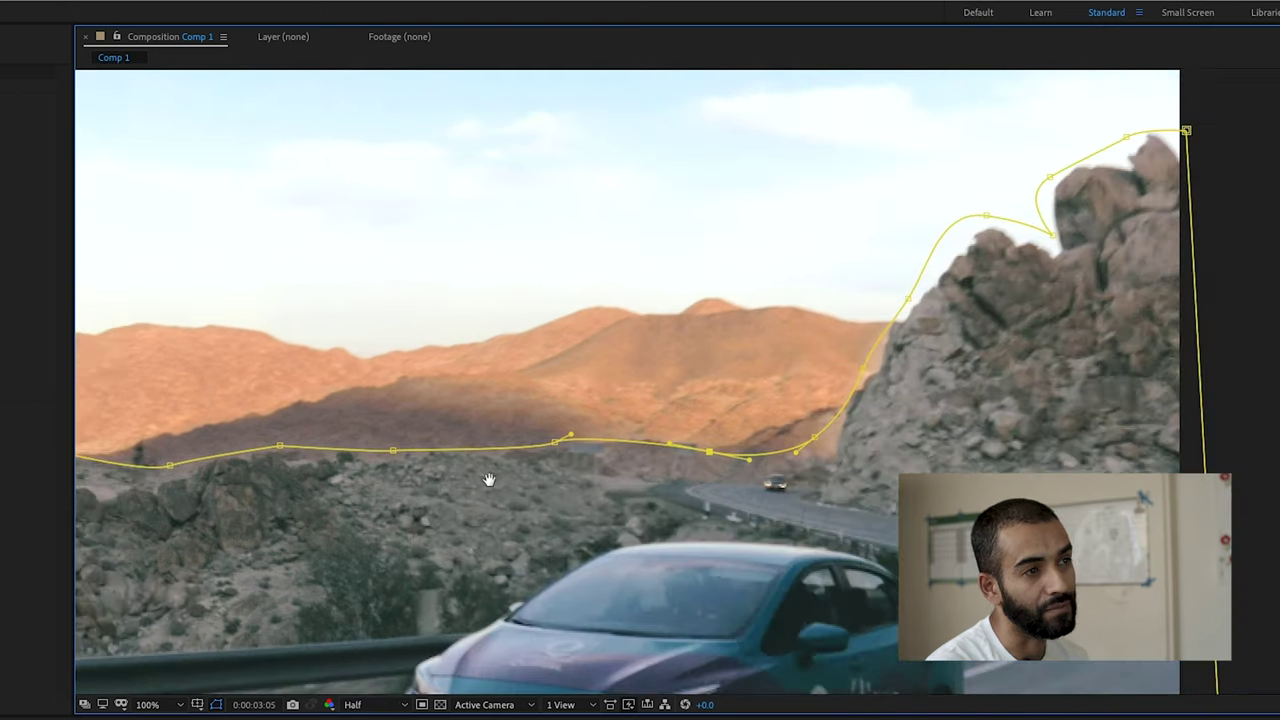
Reshape the mask curves to hug the rock outcrop's edge and top
left_click_drag(608, 381, 612, 387)
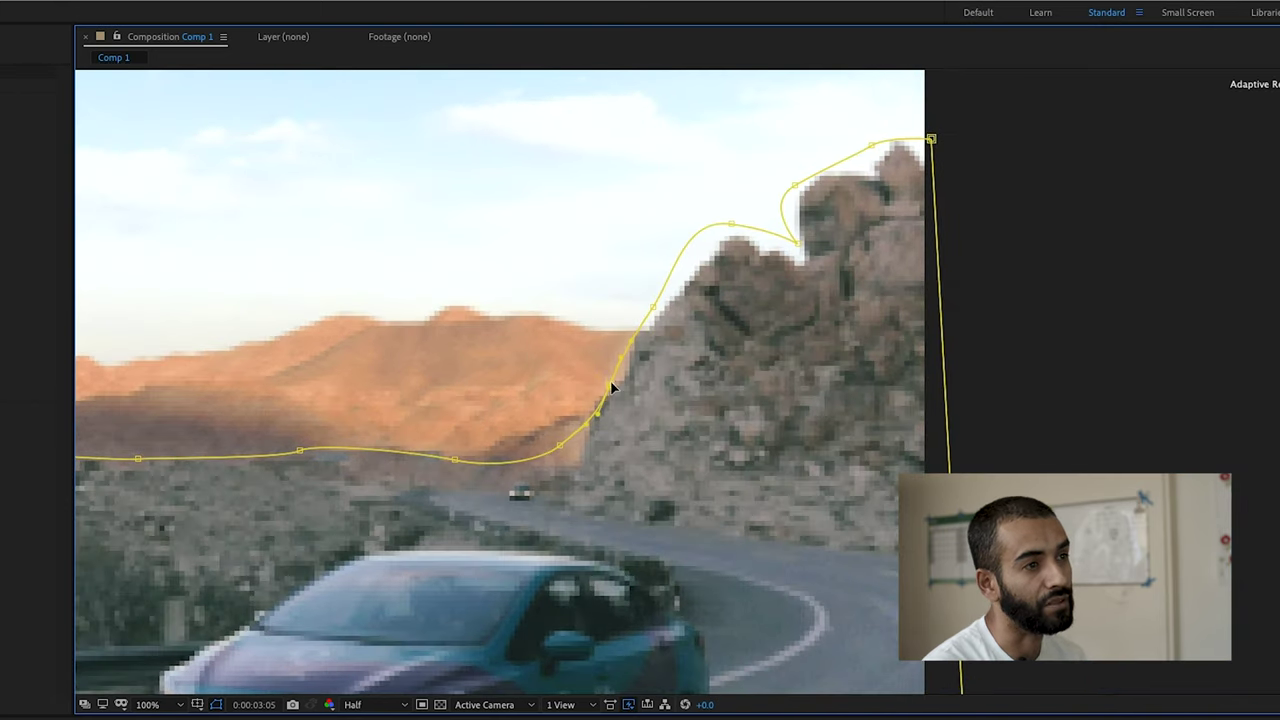
left_click_drag(582, 433, 572, 465)
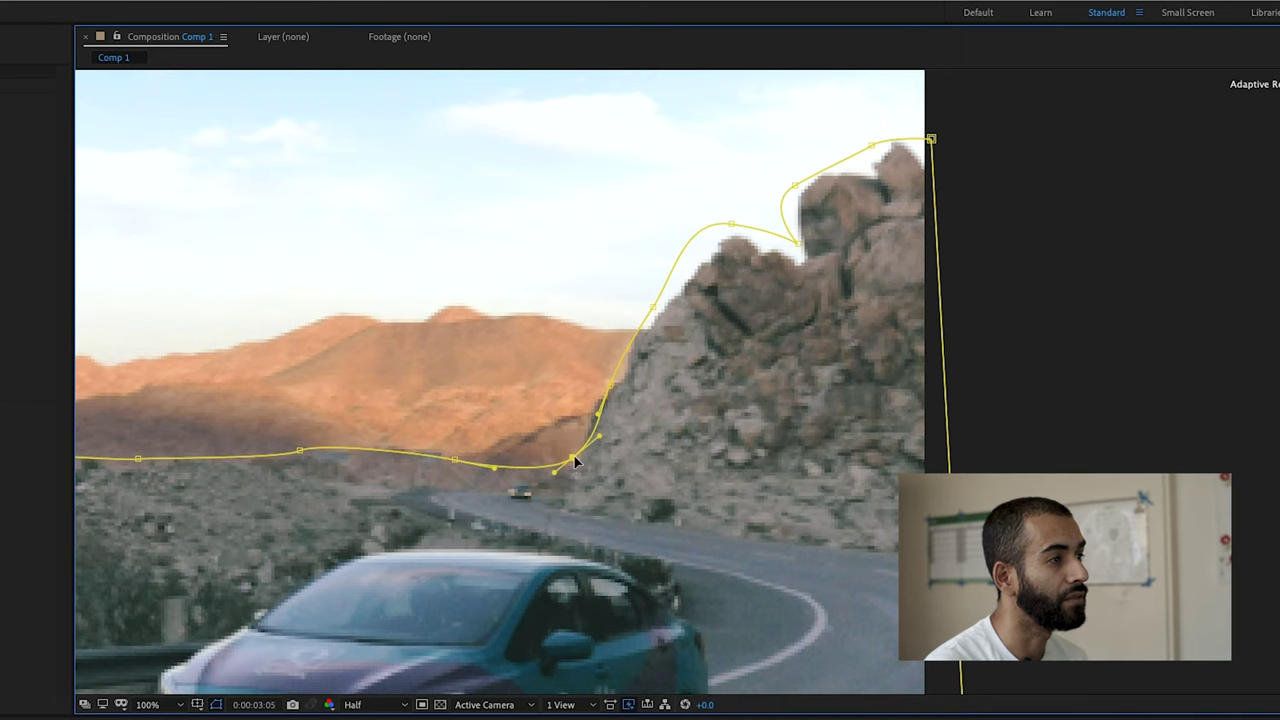
left_click_drag(652, 308, 659, 315)
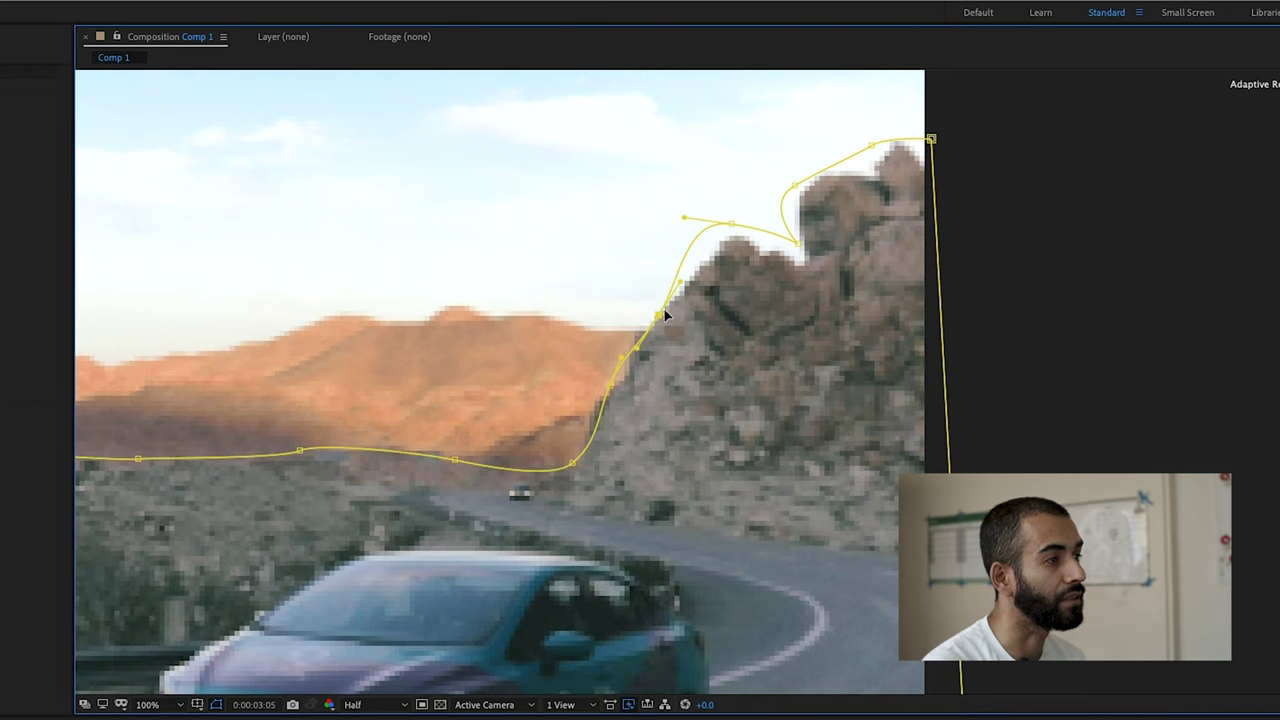
left_click_drag(731, 224, 752, 243)
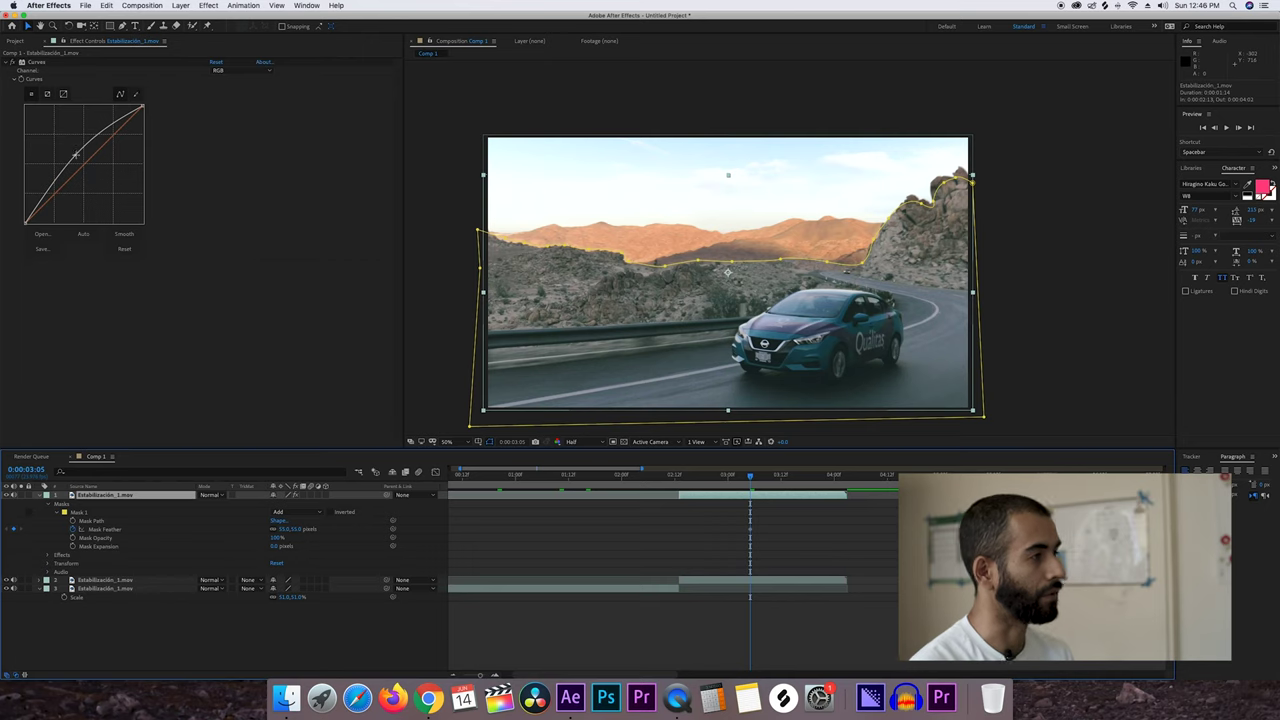
Add shadow and highlight points to the Curves graph, lifting its upper section, then deselect
mouse_move(74, 155)
left_mouse_down()
mouse_move(86, 163)
mouse_move(86, 152)
left_mouse_up()
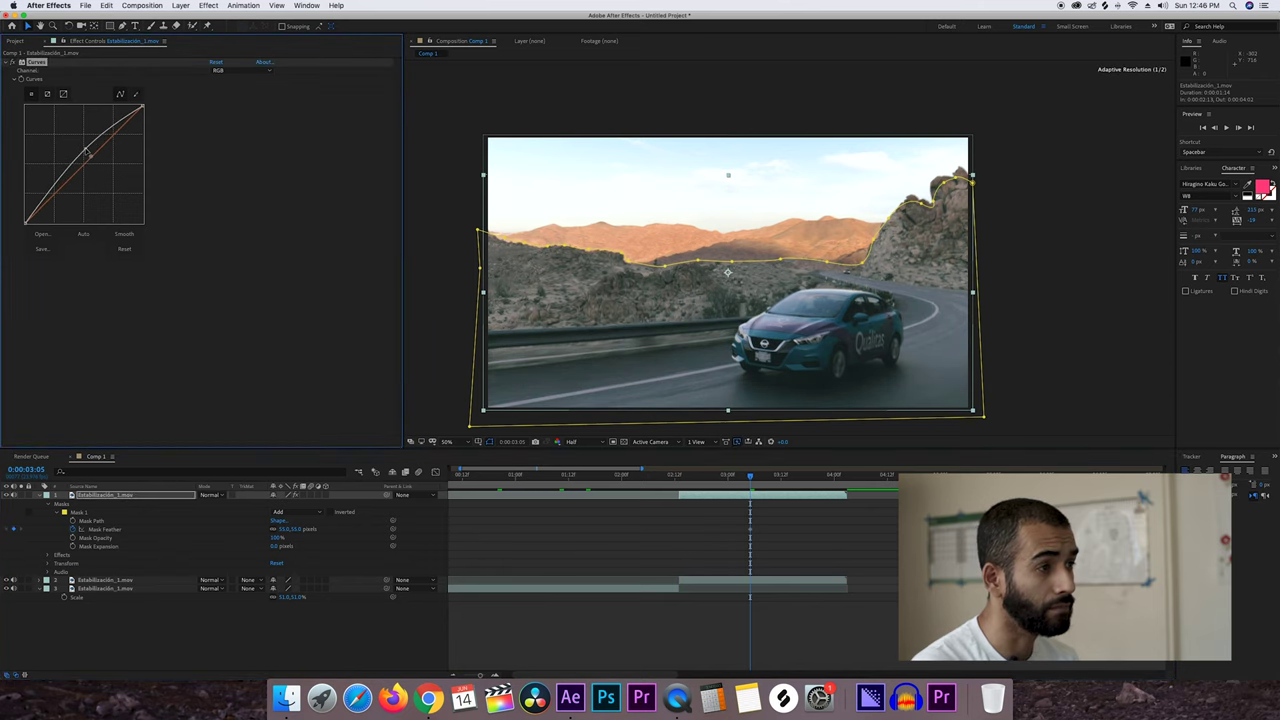
left_click_drag(50, 198, 54, 200)
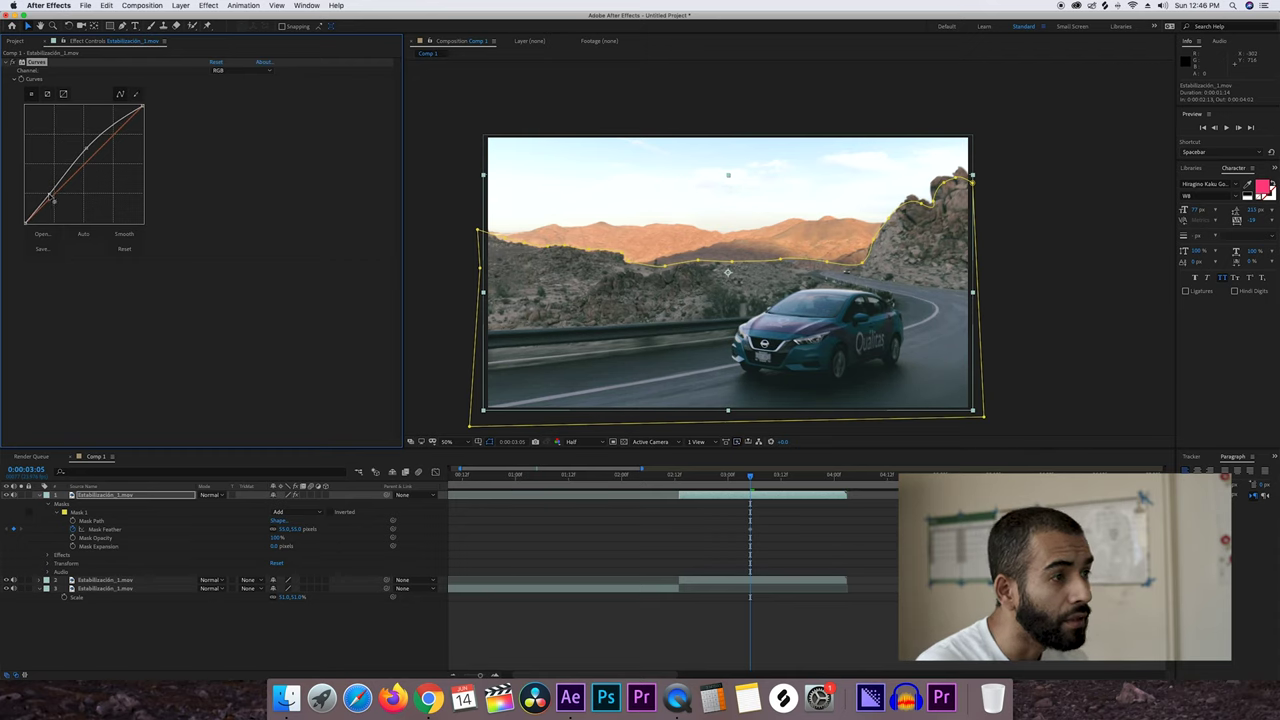
left_click_drag(51, 202, 49, 201)
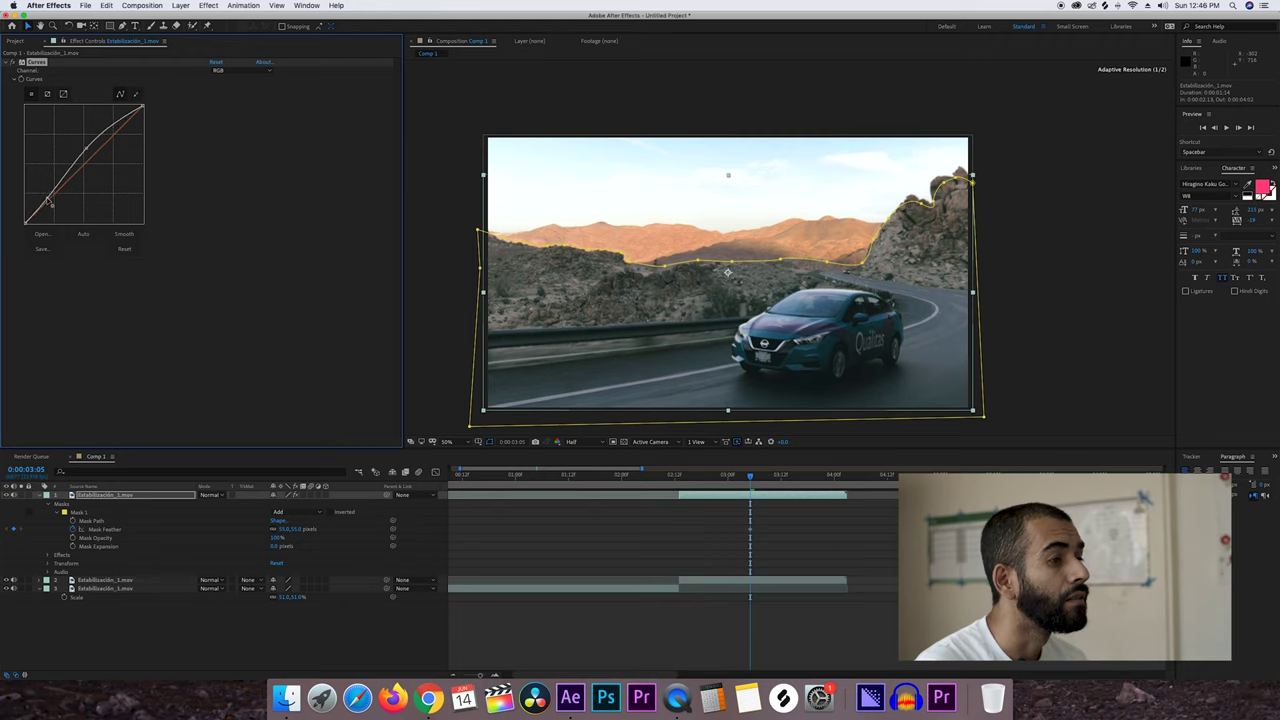
left_click_drag(110, 128, 110, 127)
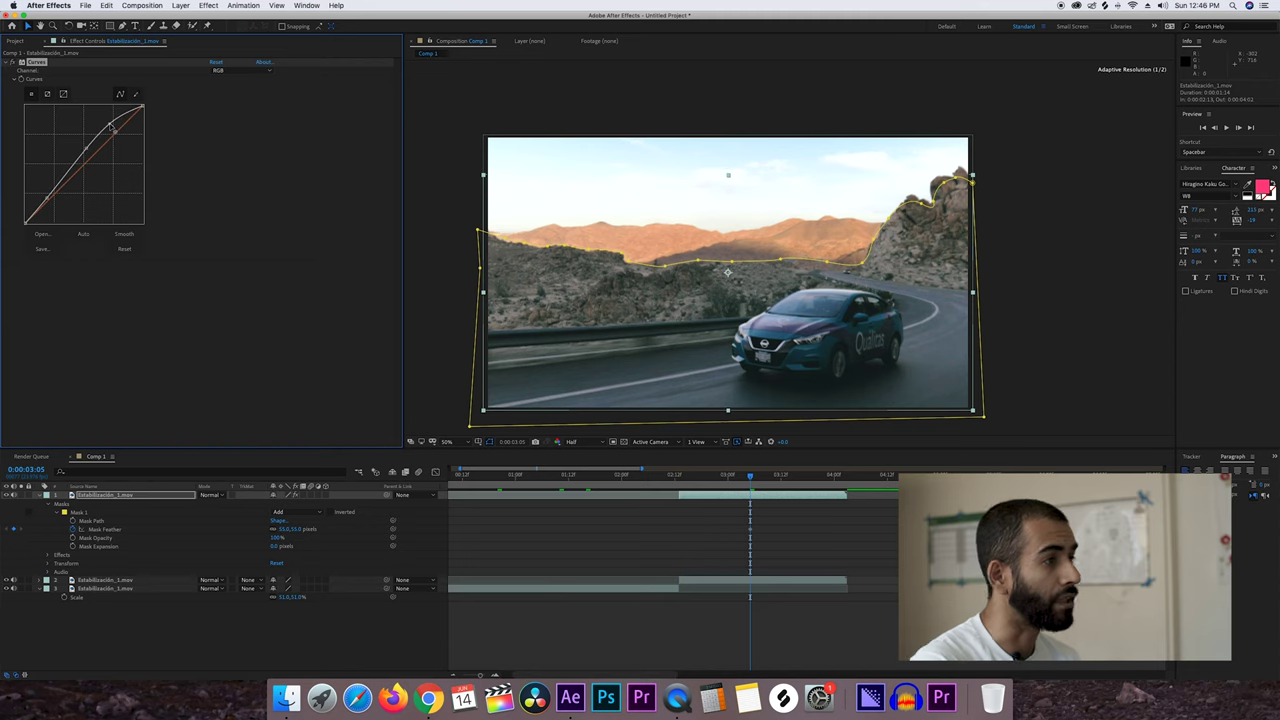
left_click(1057, 212)
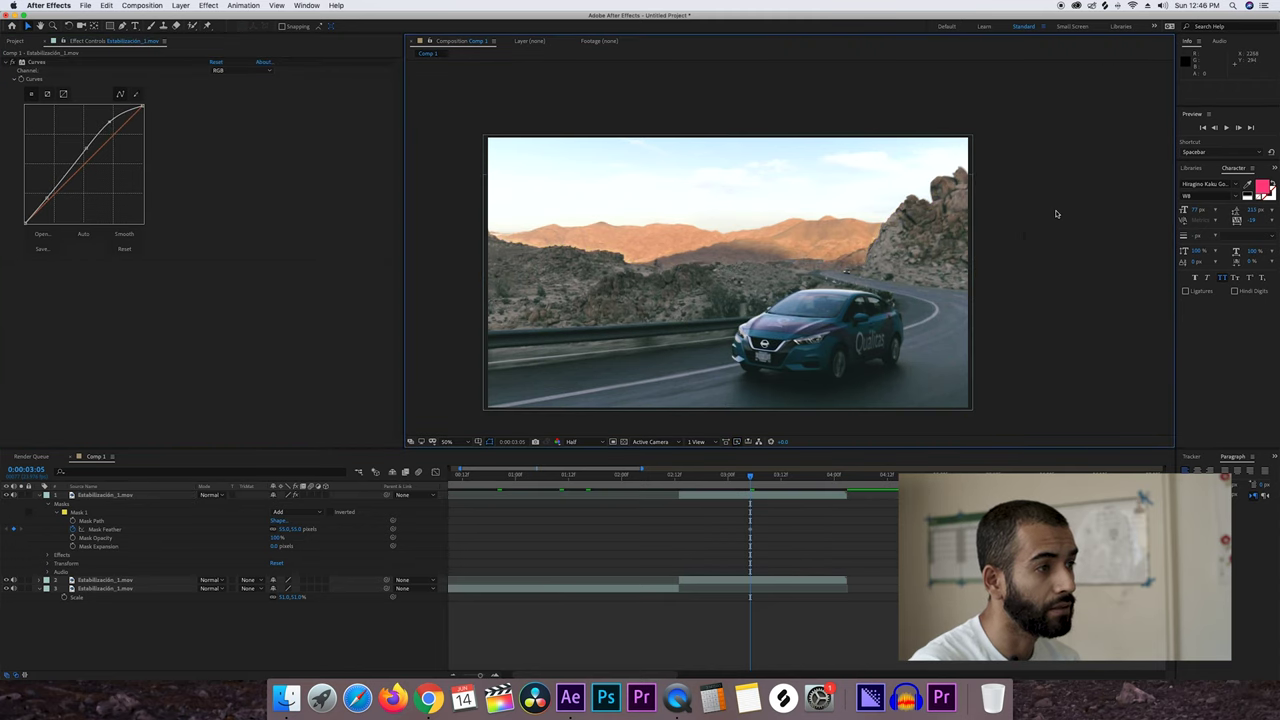
Check the mask at 0:00:03:14, then select layer 2 for the sky grade
left_click(130, 496)
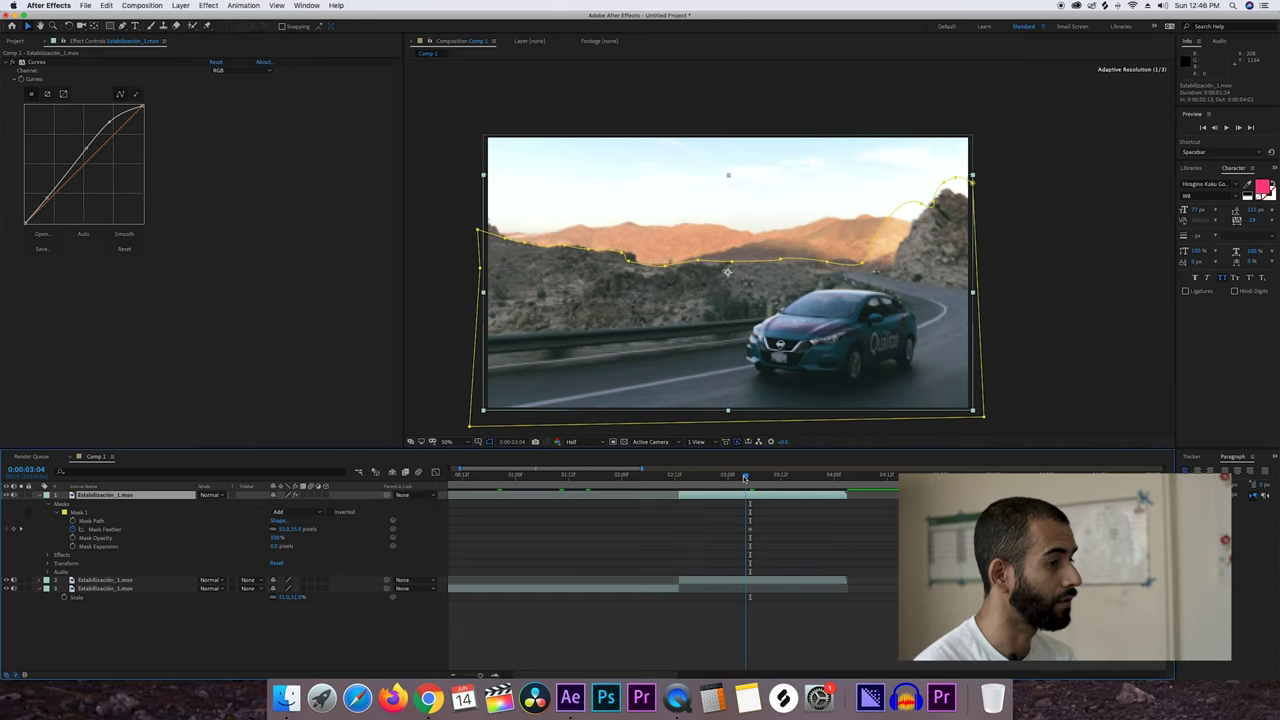
left_click_drag(749, 477, 788, 478)
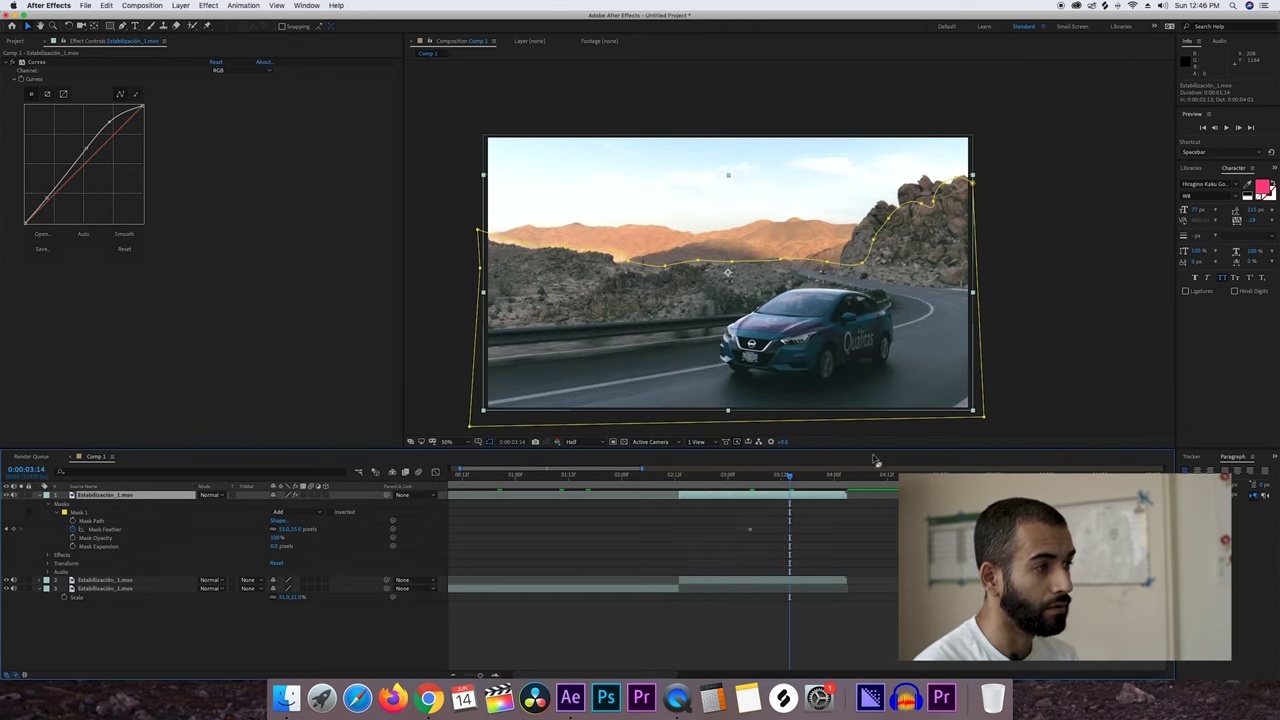
left_click(105, 580)
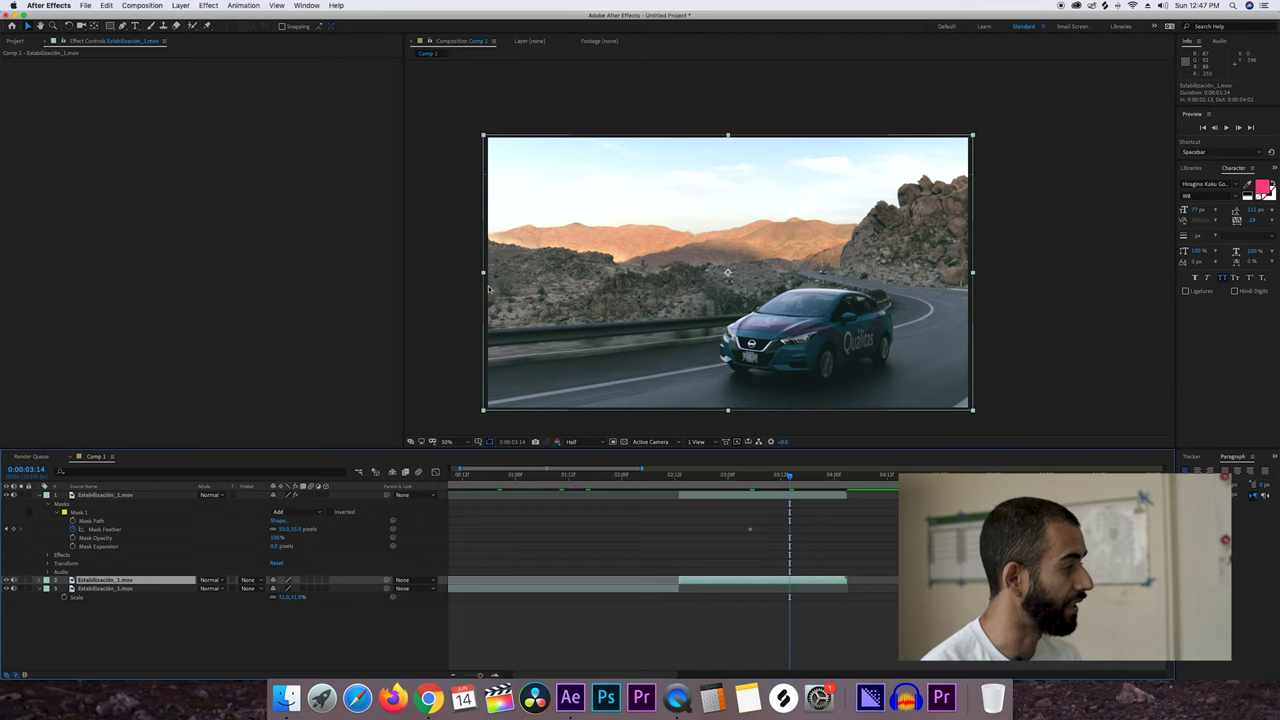
Apply a Curves effect from the colour correction effects to the second Estabilización_1.mov layer
left_click(209, 5)
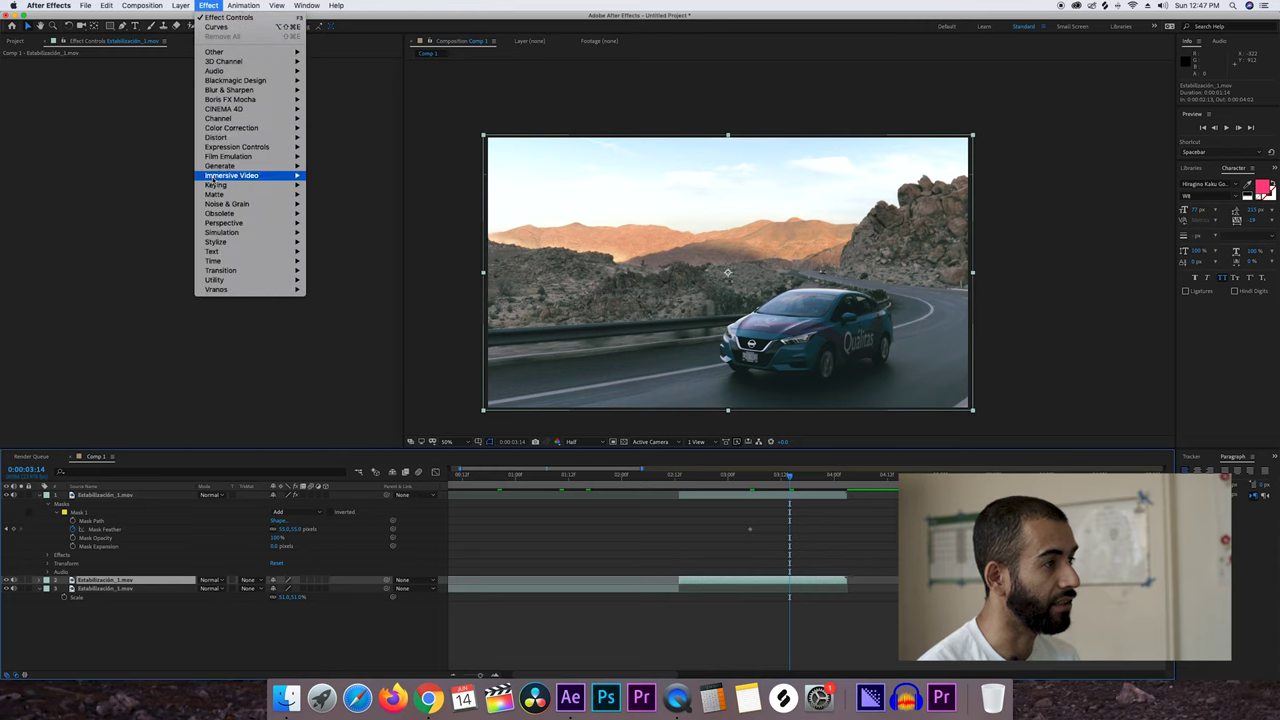
mouse_move(260, 128)
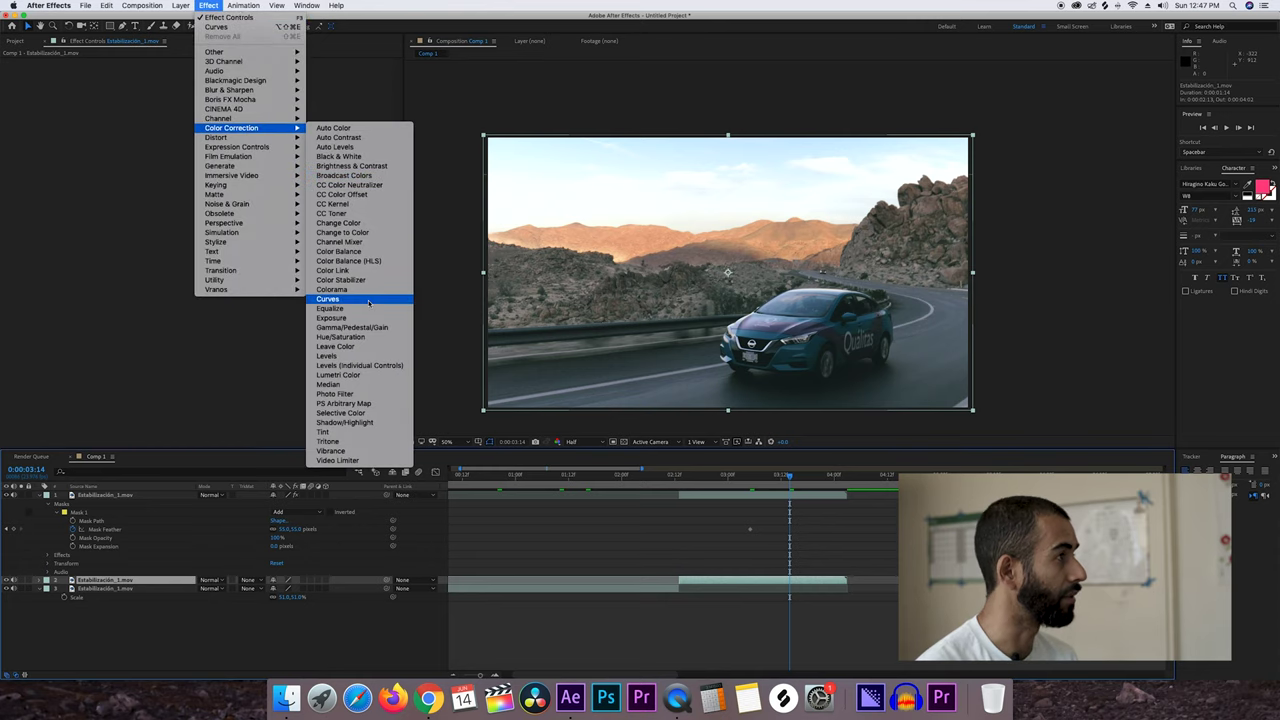
left_click(330, 298)
Bend the Curves tone curve to darken the footage and deepen the sky, then deselect all layers
mouse_move(95, 124)
left_mouse_down()
mouse_move(112, 139)
mouse_move(108, 128)
left_mouse_up()
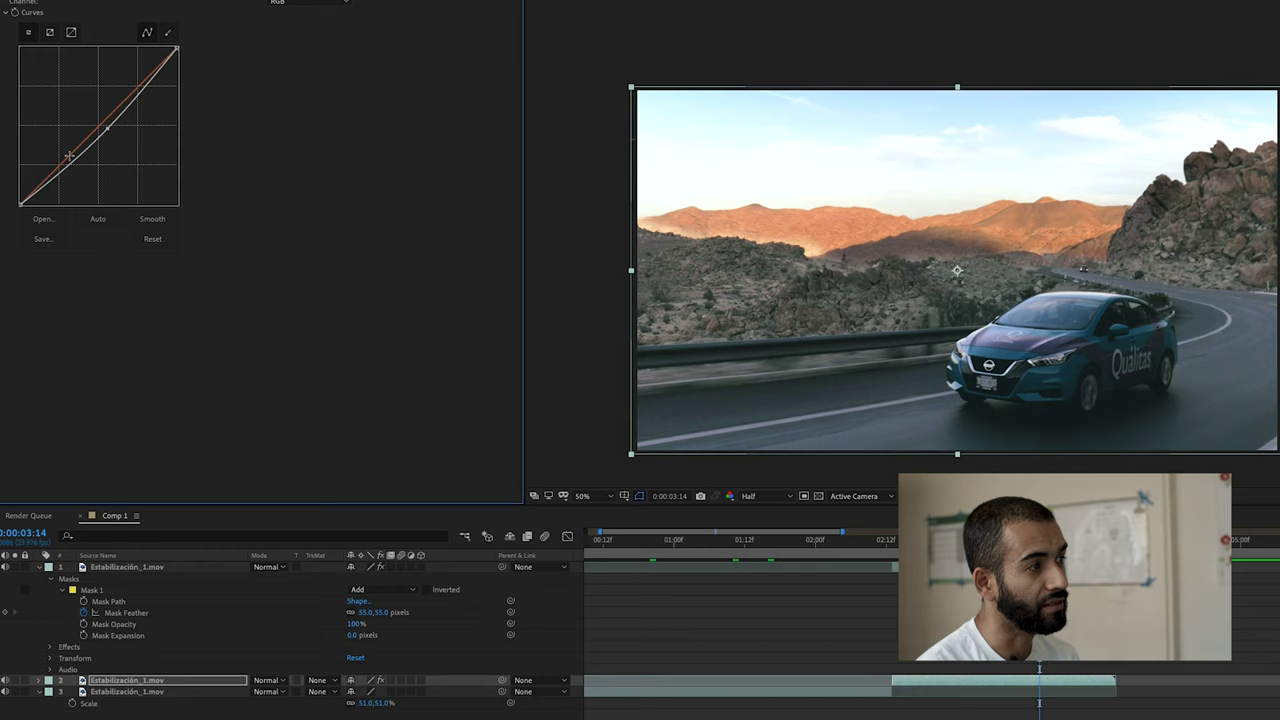
left_click_drag(65, 172, 67, 175)
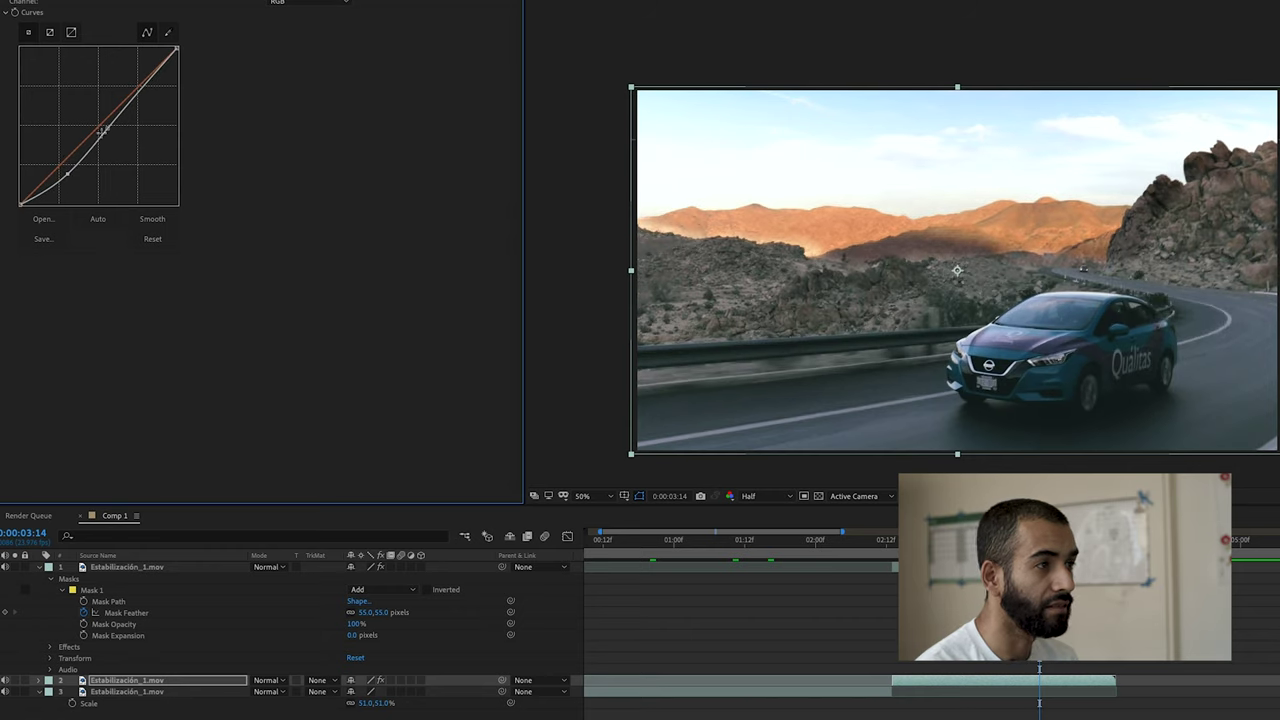
mouse_move(108, 130)
left_mouse_down()
mouse_move(130, 142)
mouse_move(119, 145)
left_mouse_up()
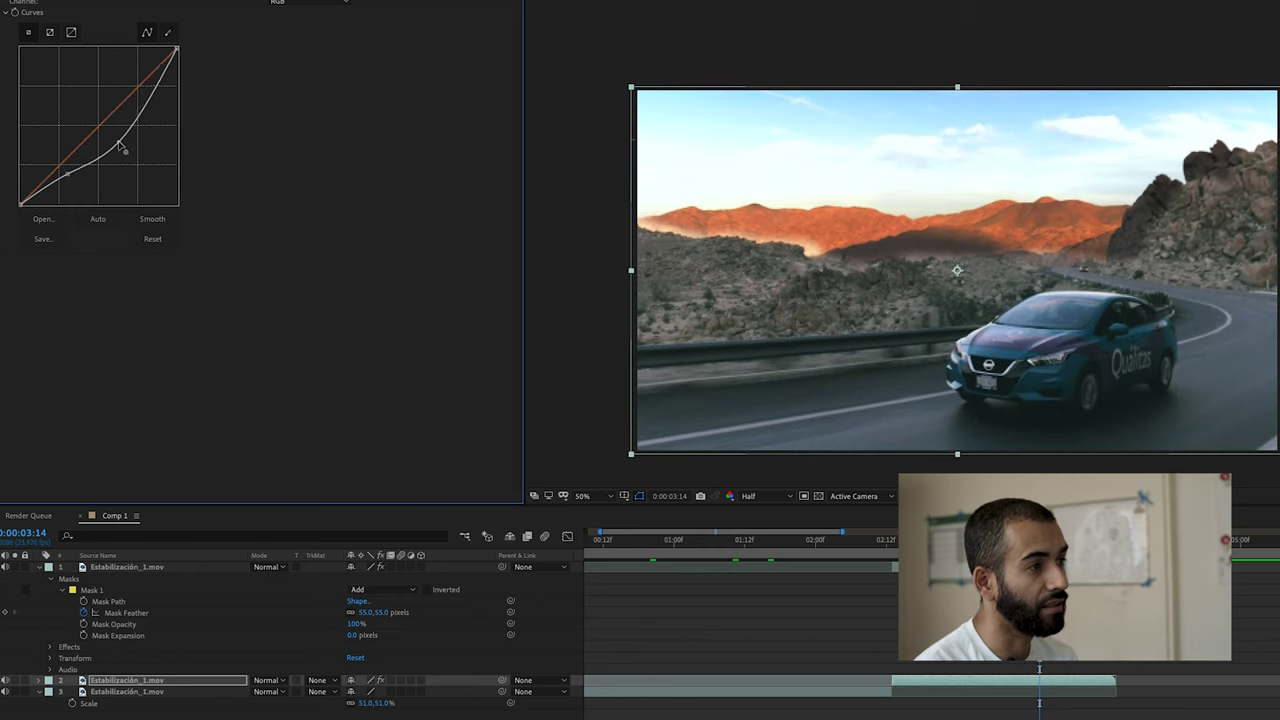
left_click_drag(148, 94, 163, 95)
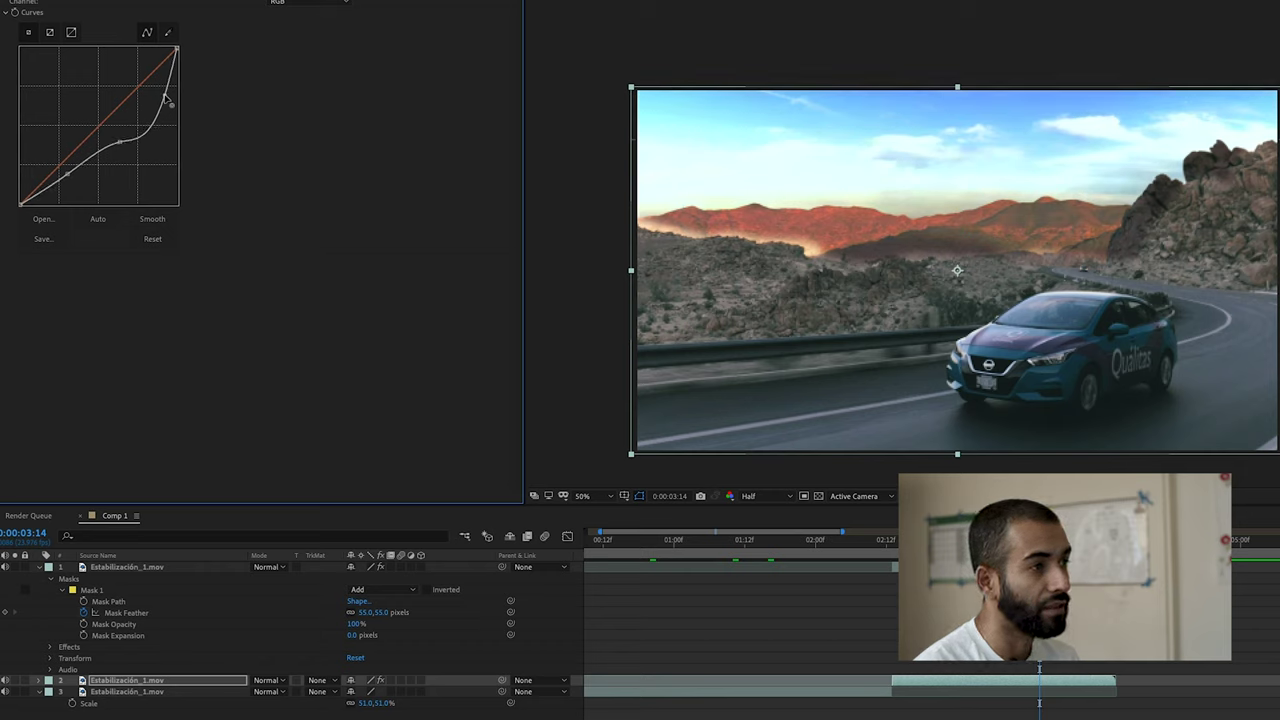
mouse_move(164, 96)
left_mouse_down()
mouse_move(155, 121)
mouse_move(148, 113)
left_mouse_up()
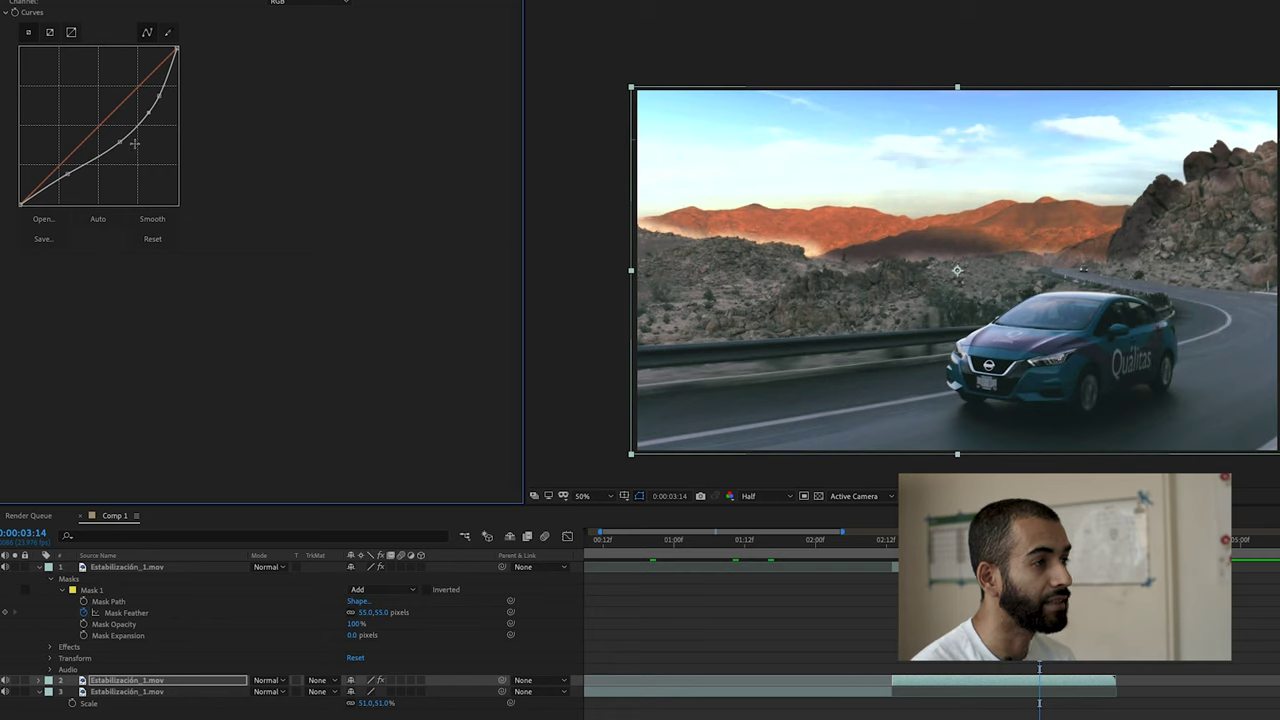
left_click_drag(118, 148, 108, 150)
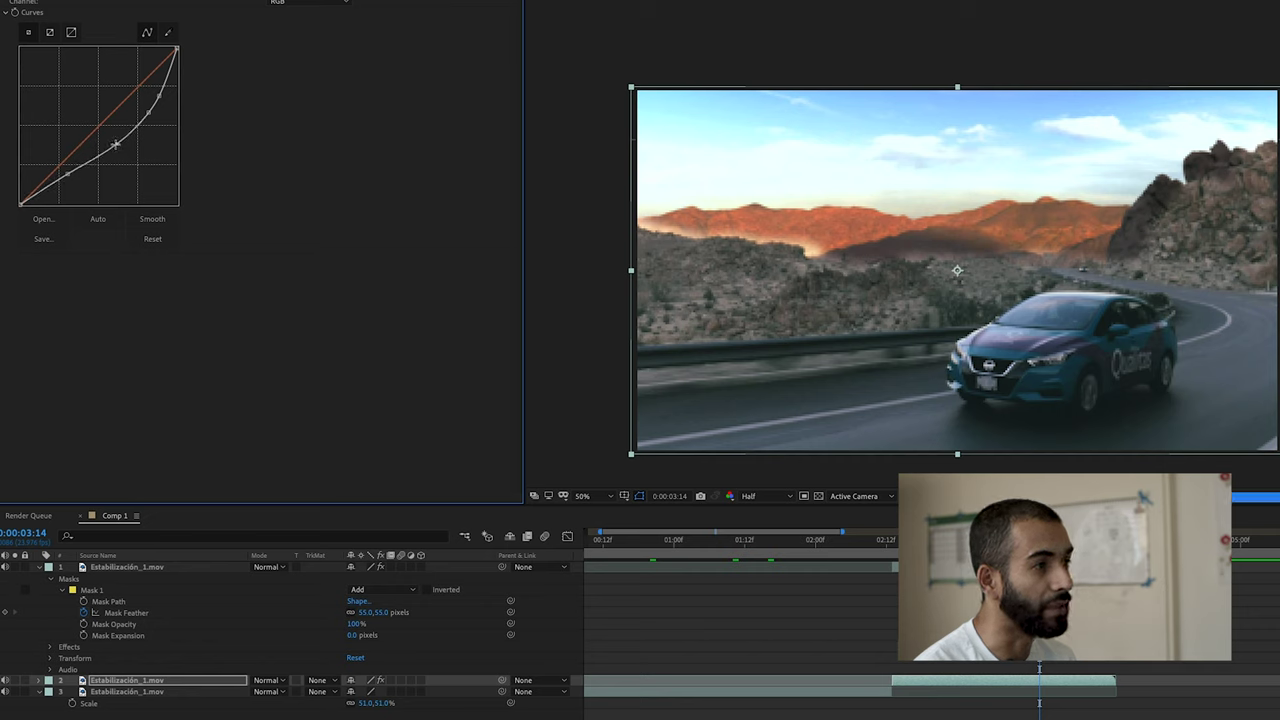
left_click_drag(69, 175, 75, 185)
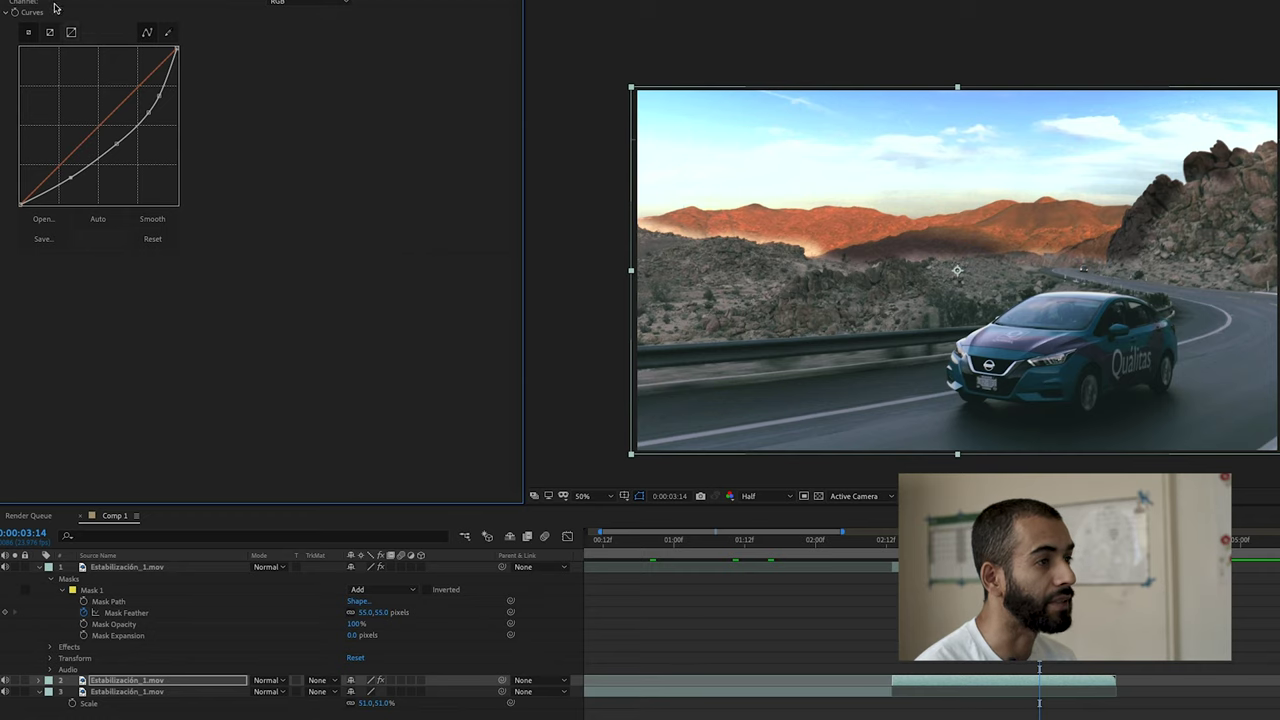
key("ctrl+shift+a")
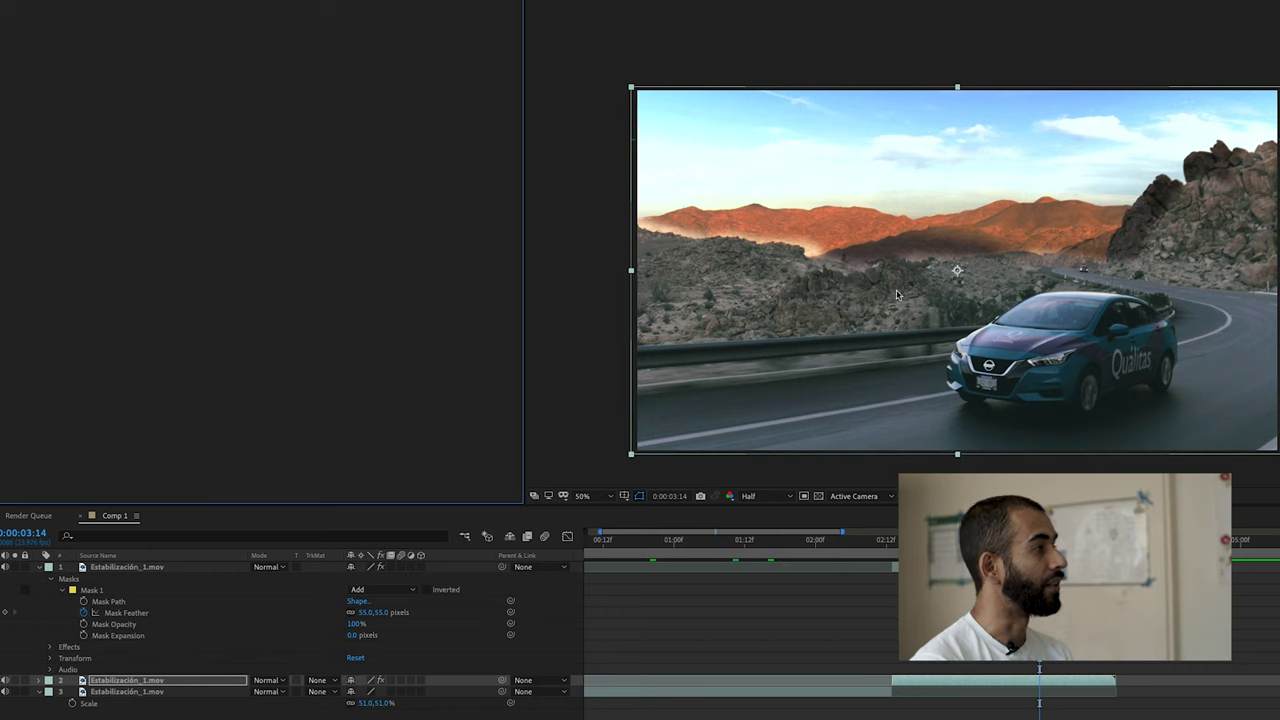
Pull one of the top layer's Mask 1 points down onto the ridge line
left_click(1270, 358)
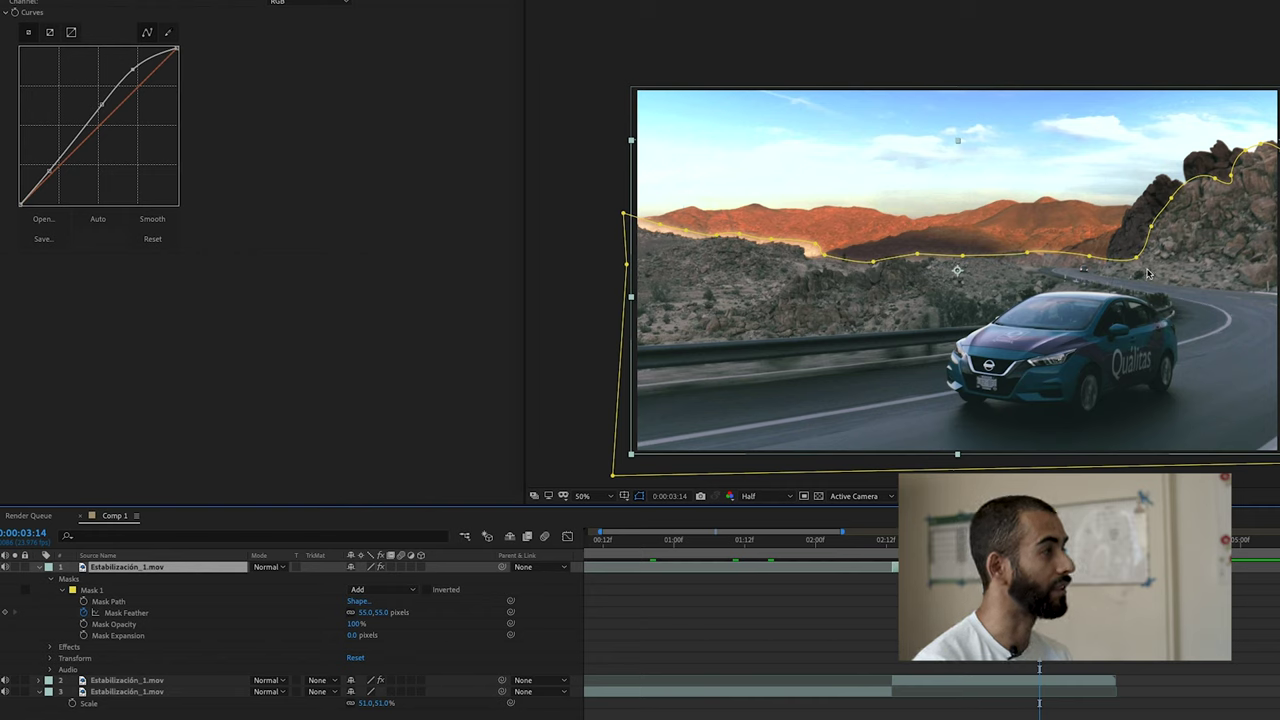
left_click(1088, 261)
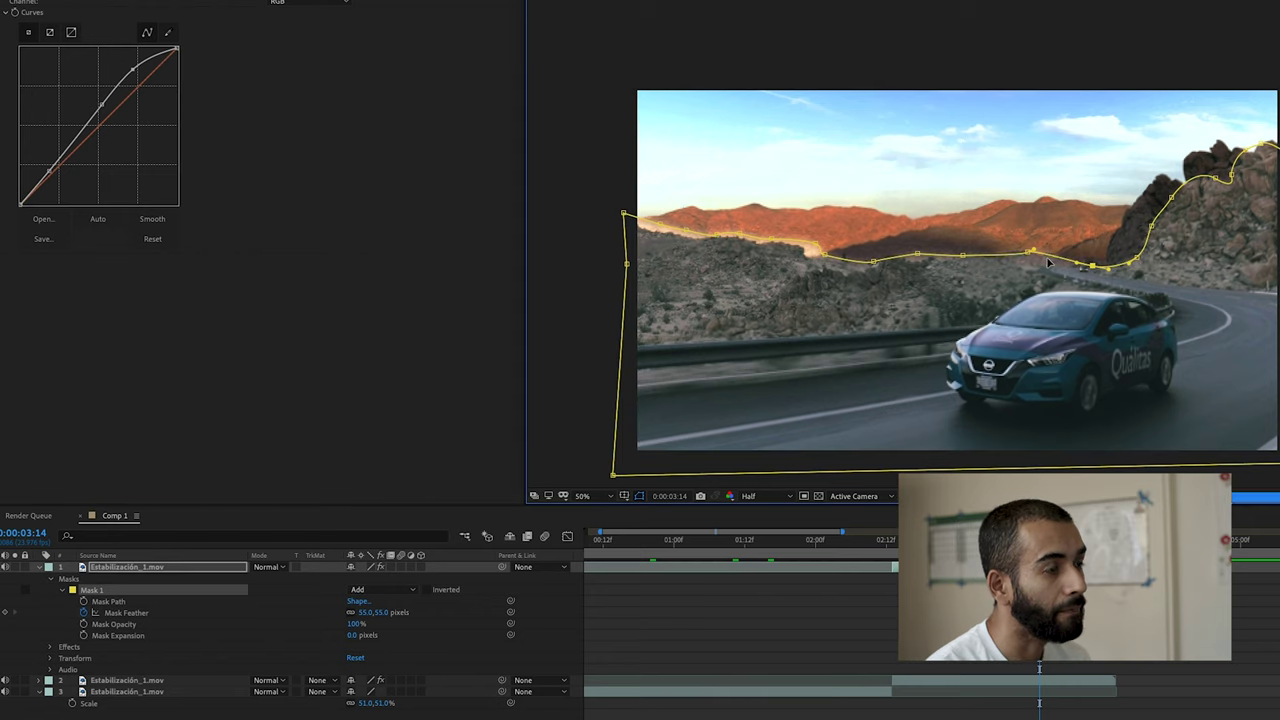
left_click_drag(1029, 256, 1051, 267)
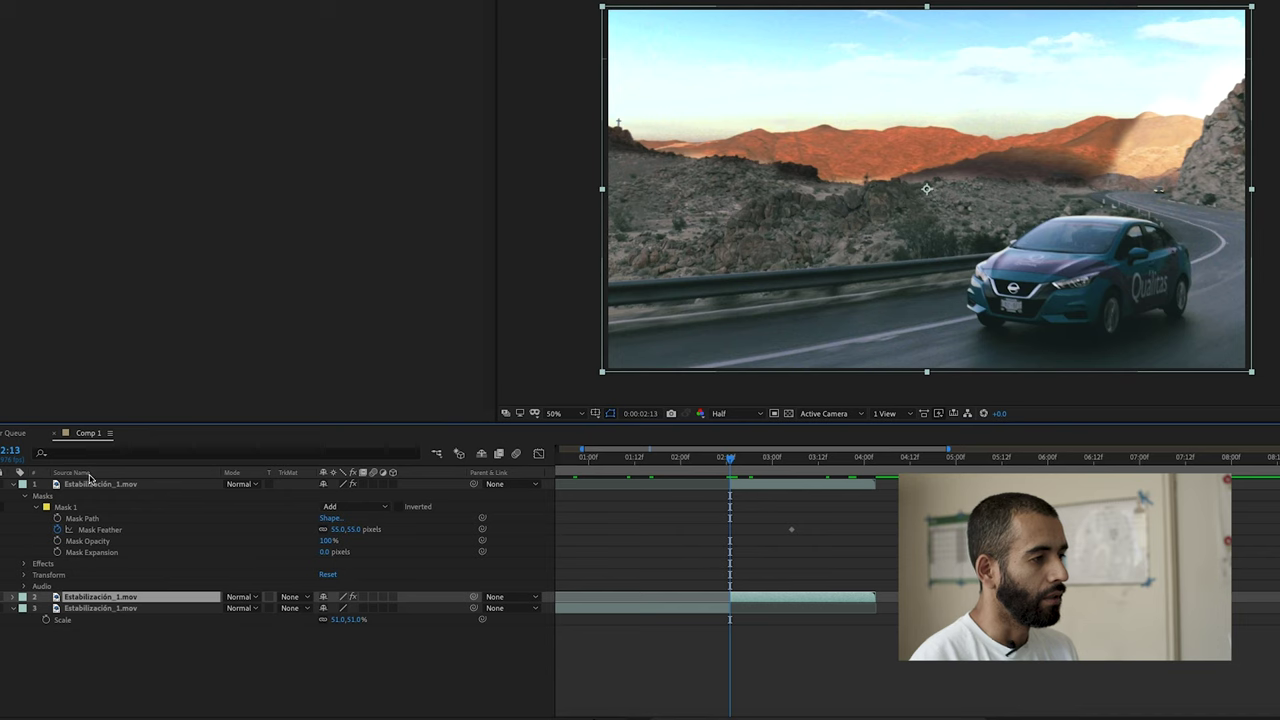
left_click(87, 485)
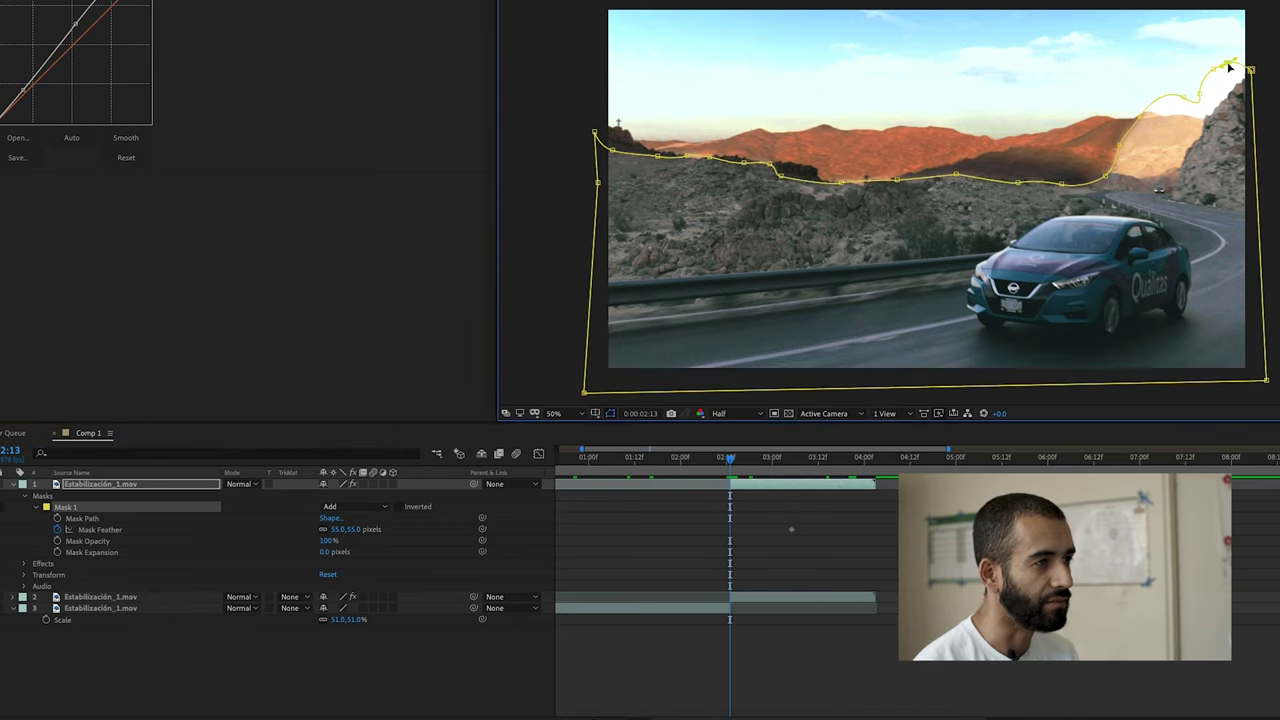
Drag Mask 1's top-right points down against the right hillside and onto the ridge
left_click(1218, 70)
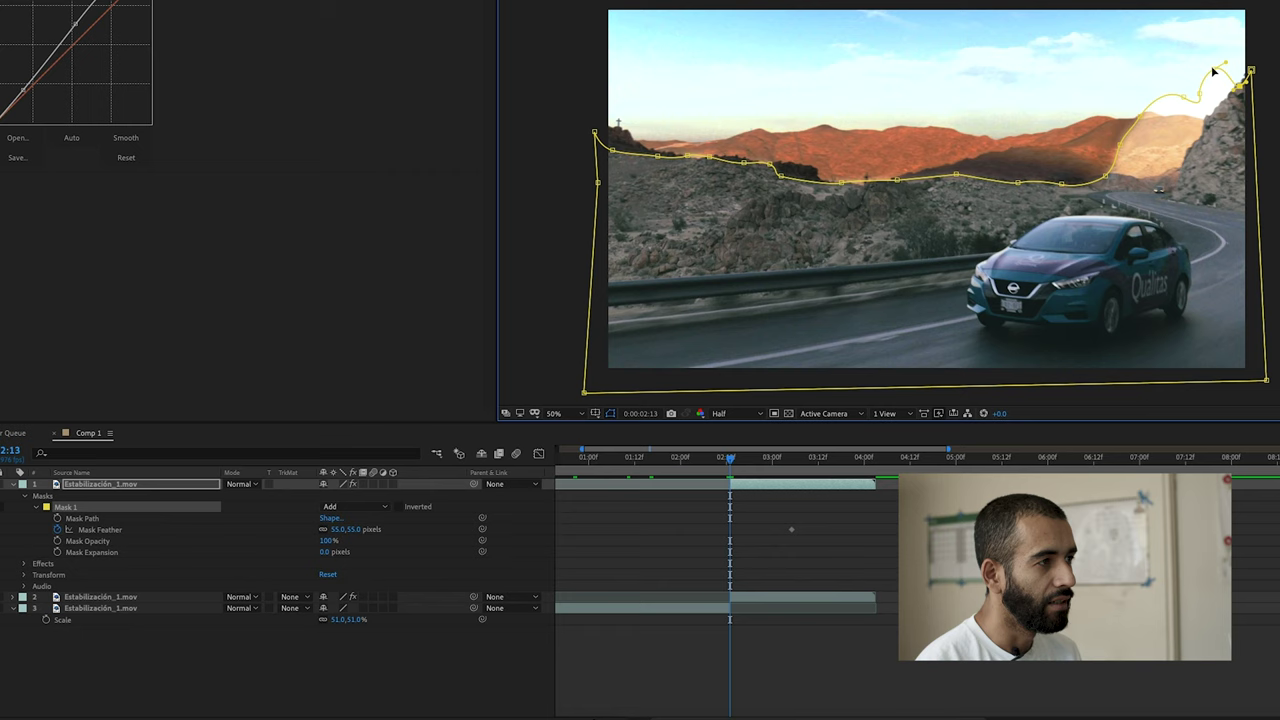
left_click_drag(1220, 66, 1220, 117)
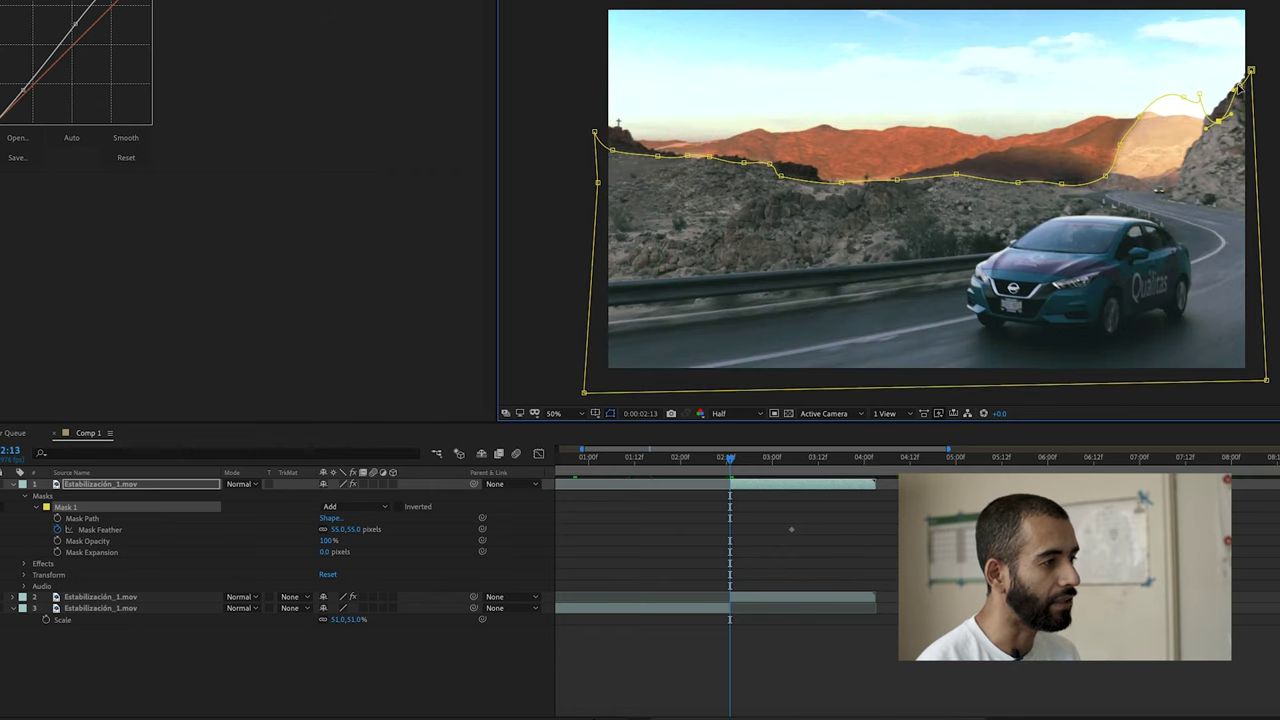
left_click_drag(1250, 72, 1230, 208)
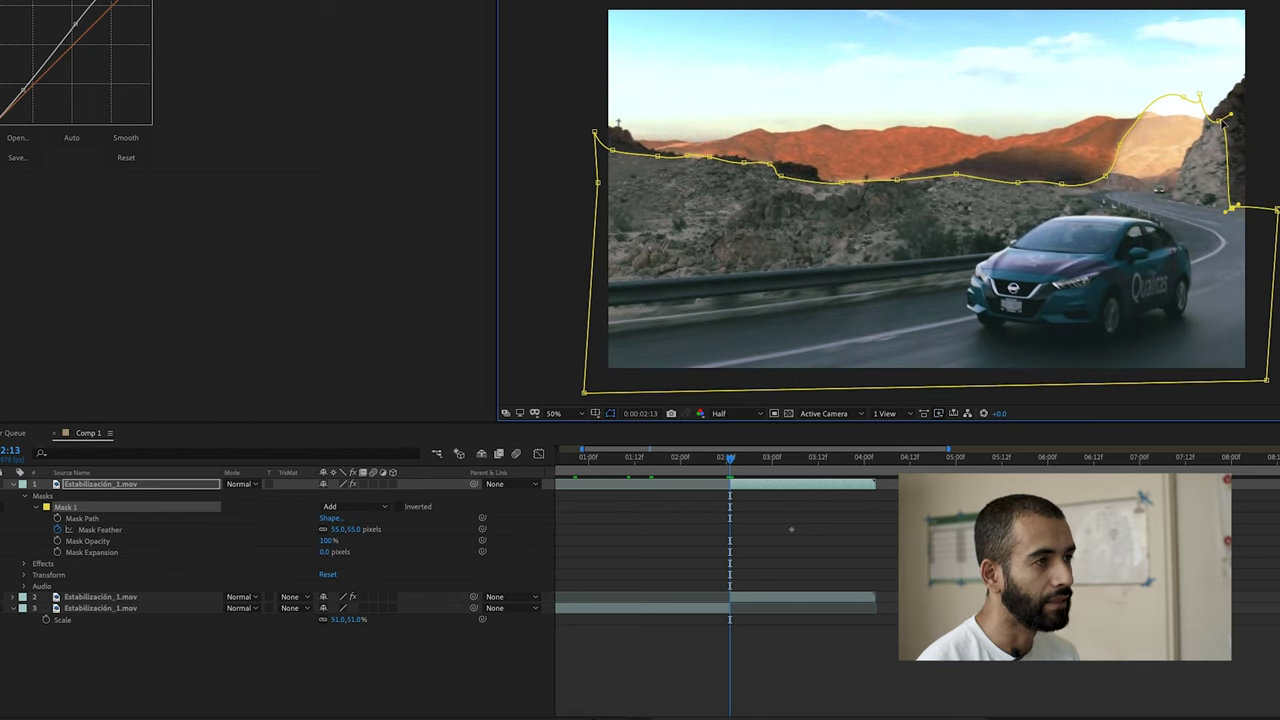
left_click_drag(1230, 206, 1177, 197)
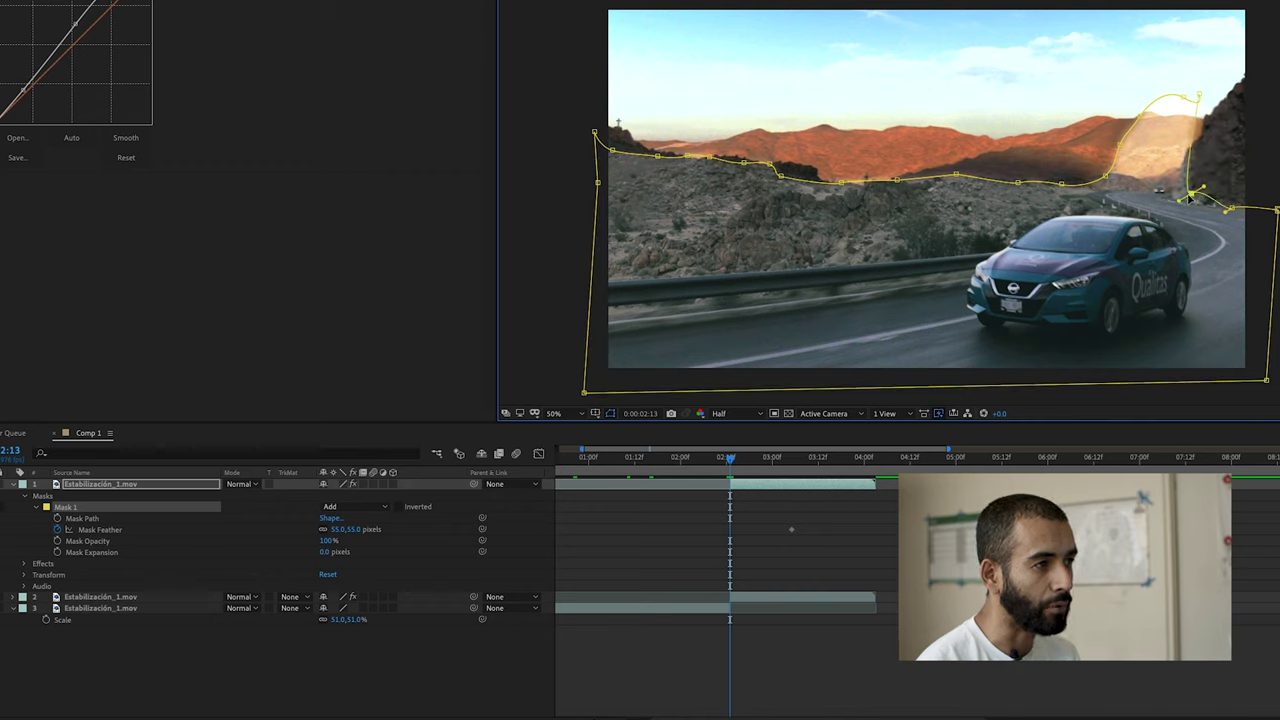
mouse_move(1178, 197)
left_mouse_down()
mouse_move(1172, 175)
mouse_move(1140, 180)
left_mouse_up()
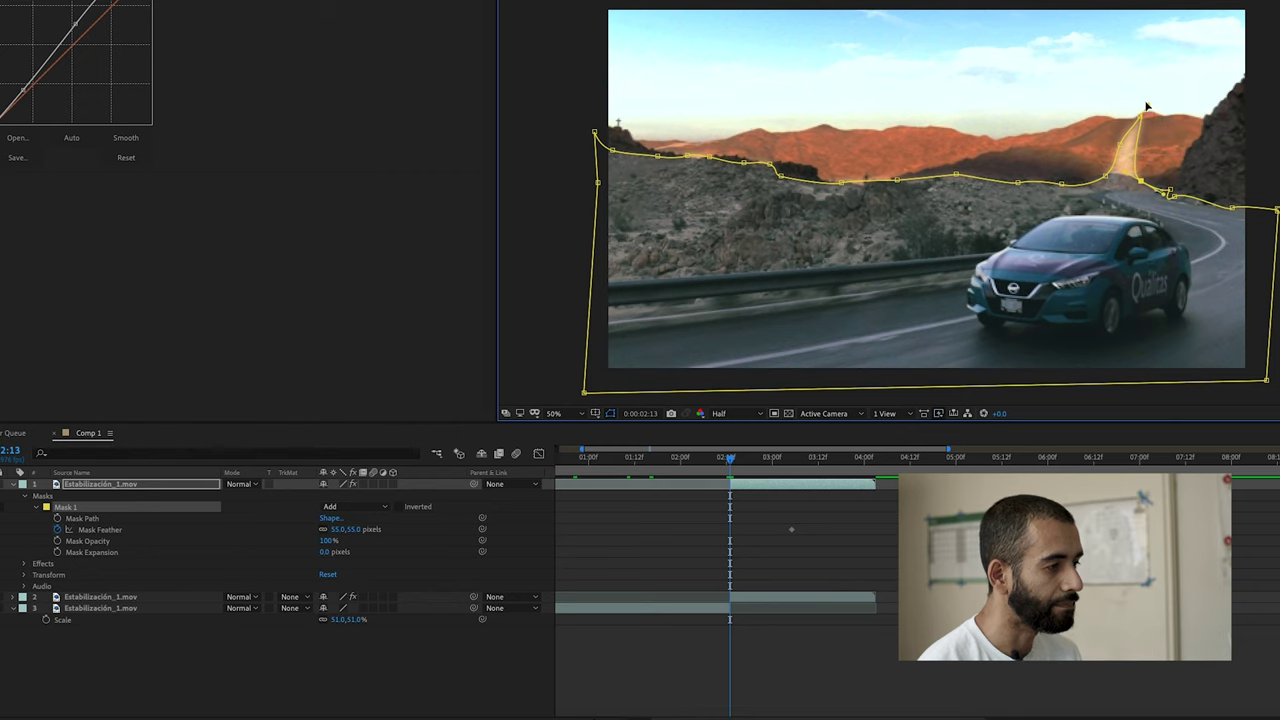
left_click_drag(1142, 118, 1117, 175)
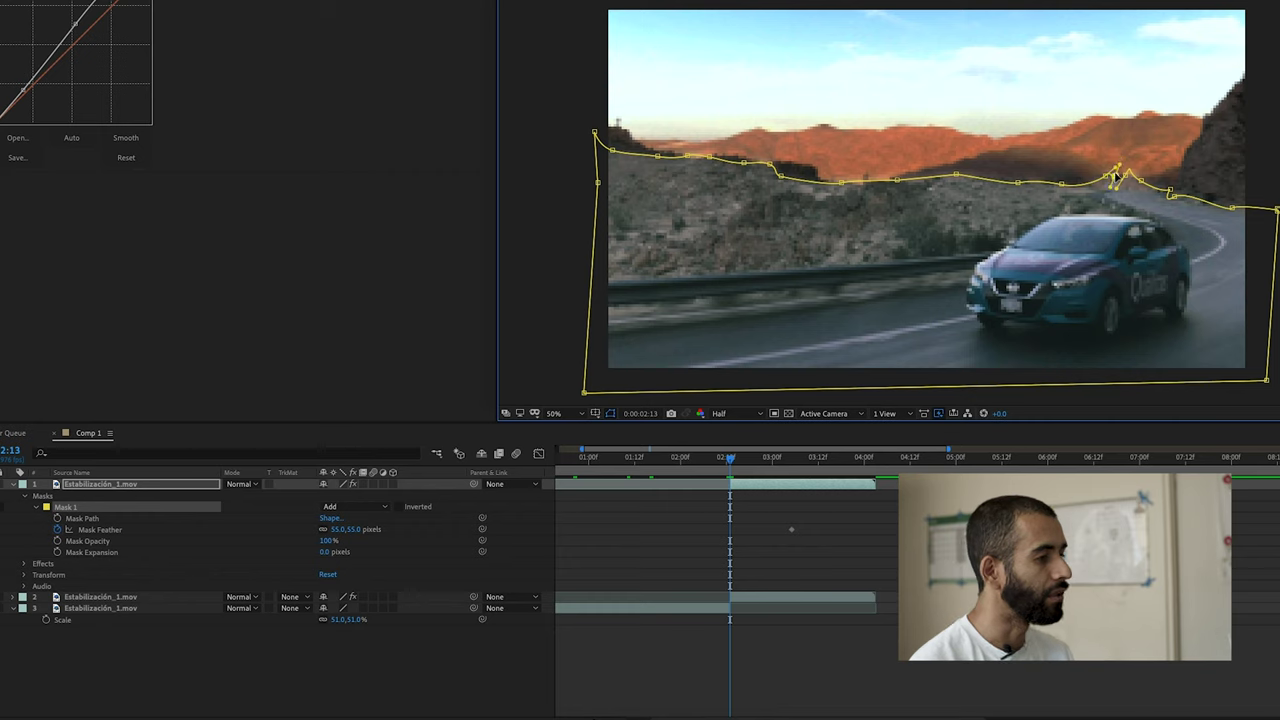
left_click_drag(1118, 175, 1126, 175)
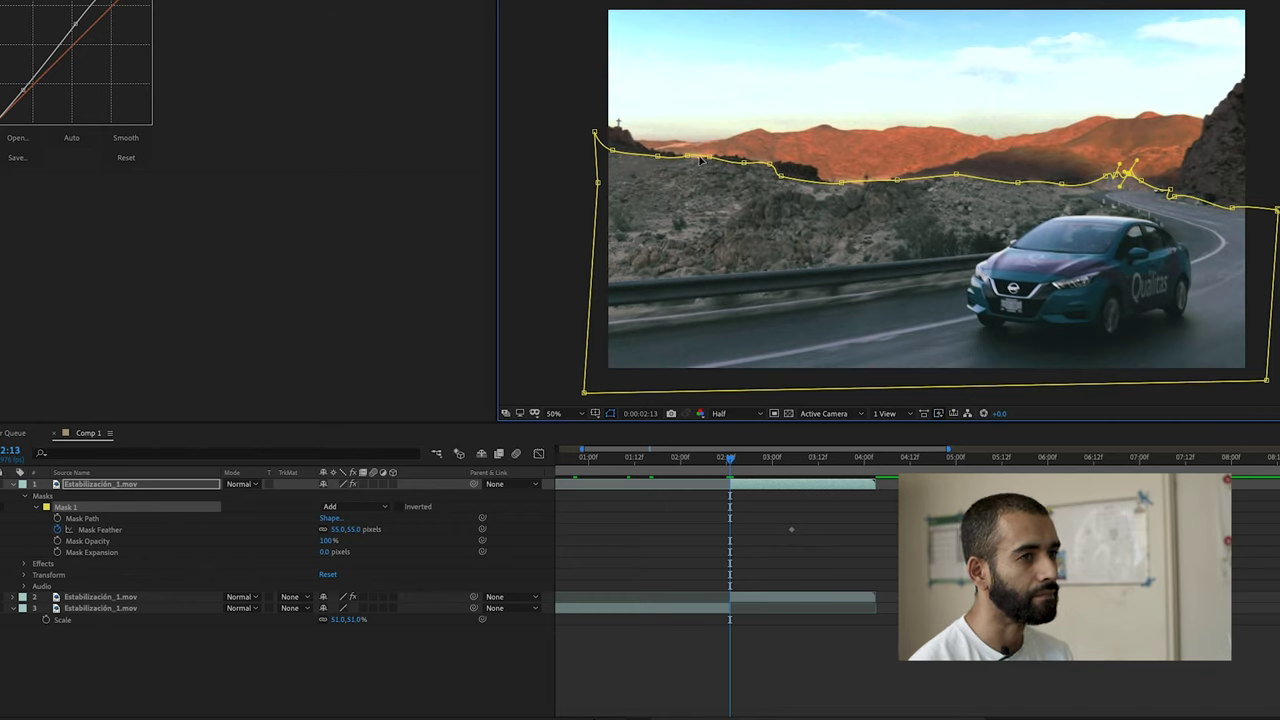
Shift the ridge mask points right, add one more point, and flatten it onto the skyline
left_click_drag(697, 158, 737, 162)
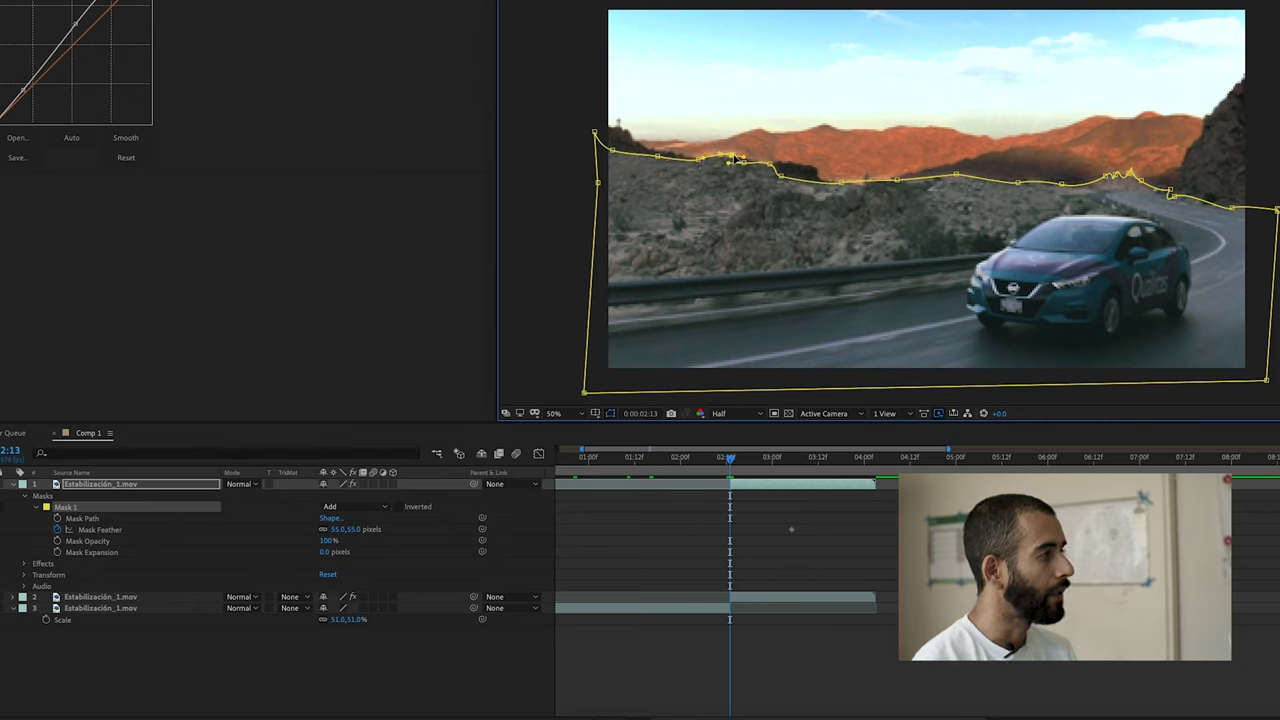
left_click_drag(741, 165, 784, 183)
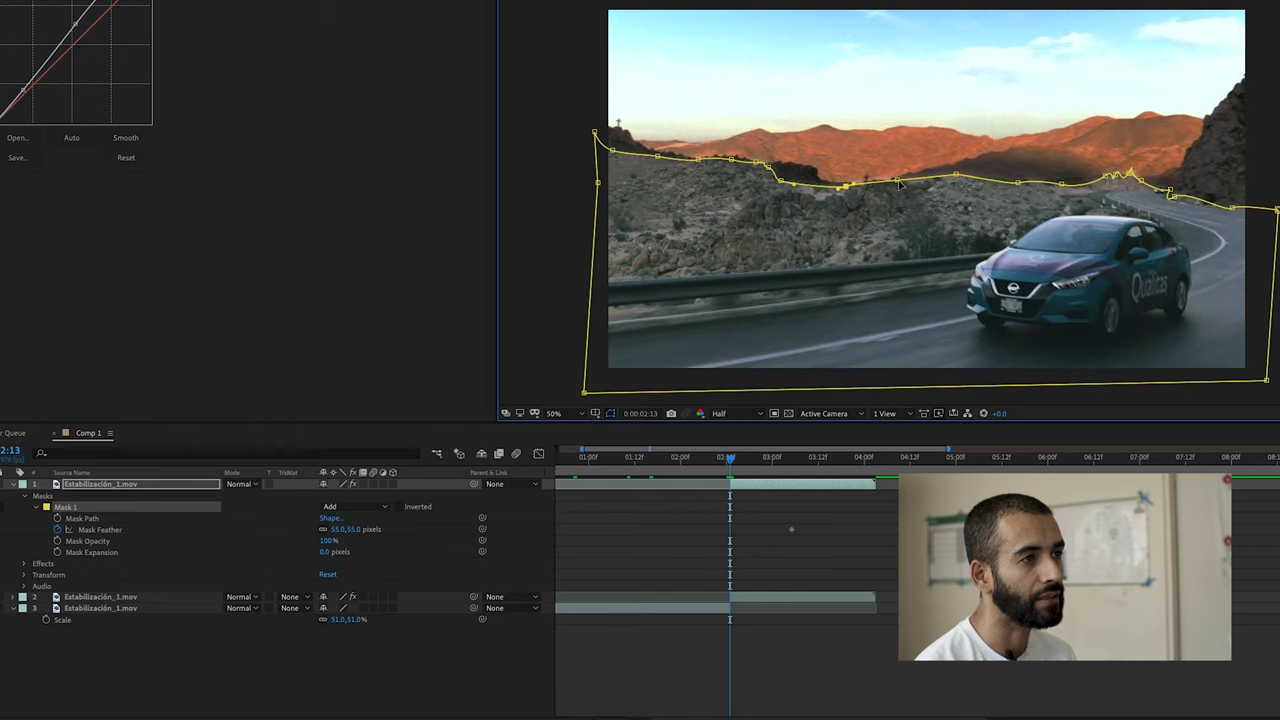
left_click_drag(897, 181, 903, 181)
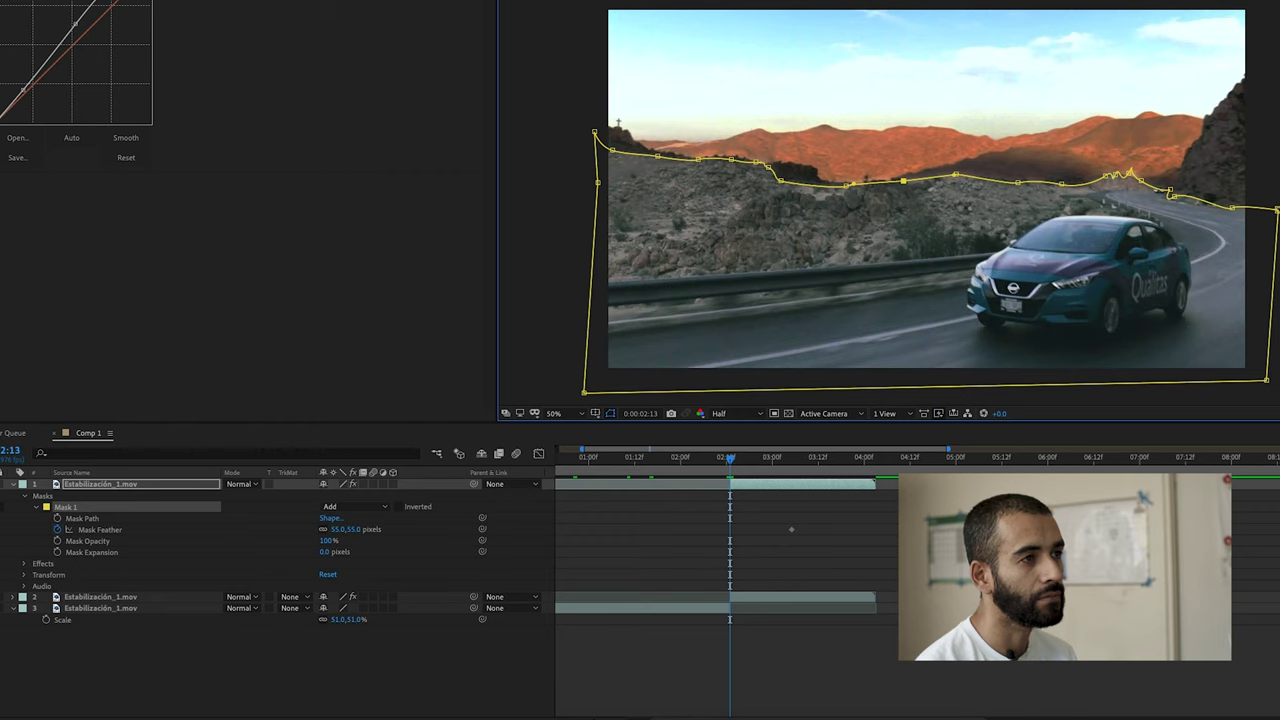
left_click_drag(1125, 173, 1128, 180)
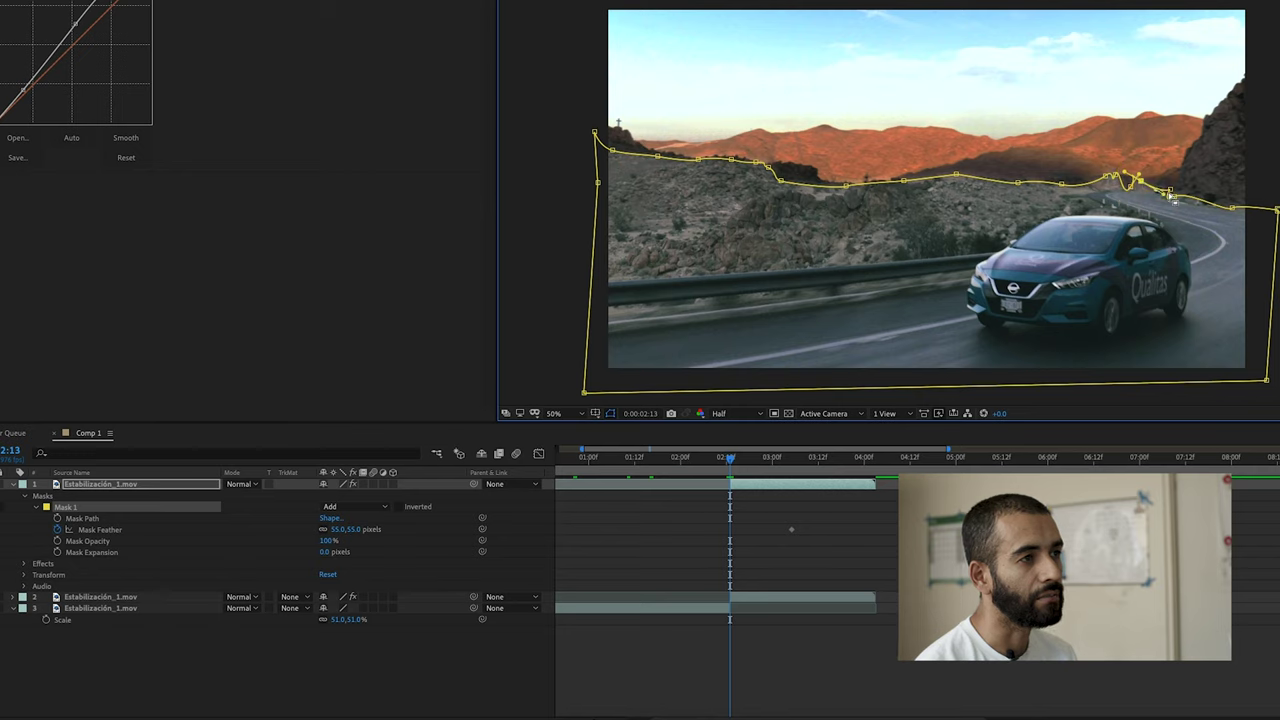
left_click_drag(1128, 180, 1112, 177)
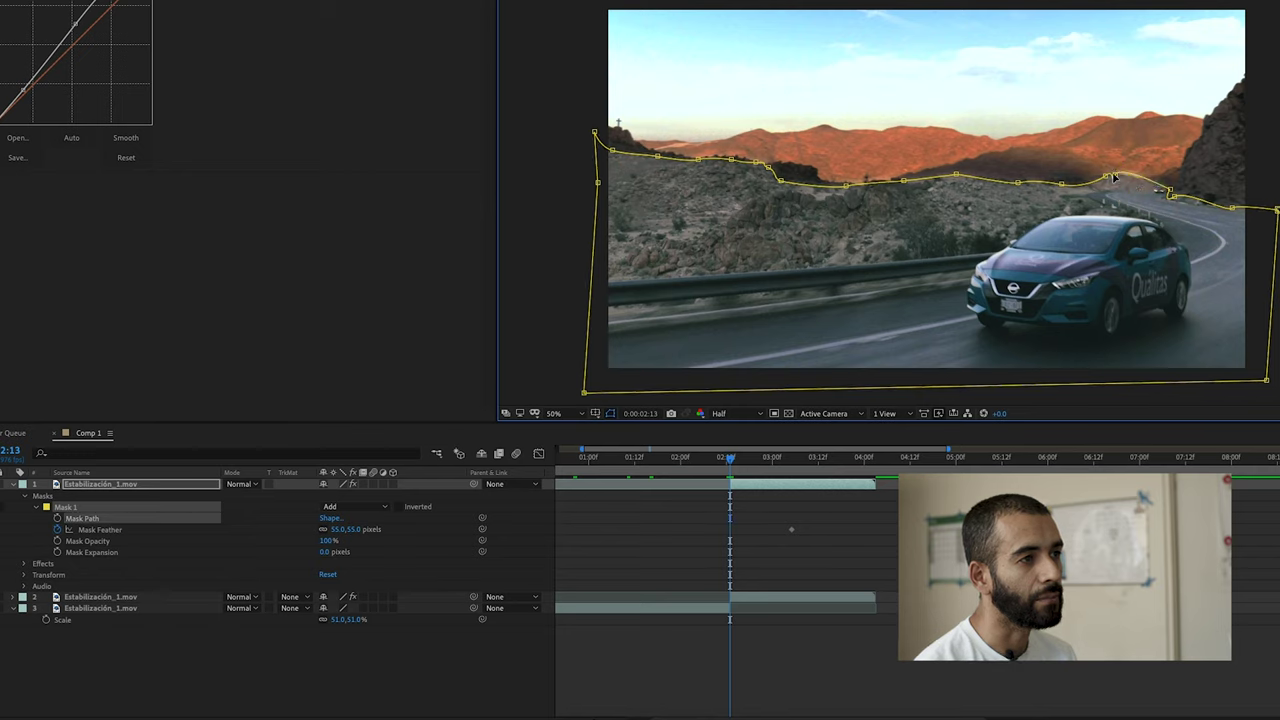
left_click(1140, 186)
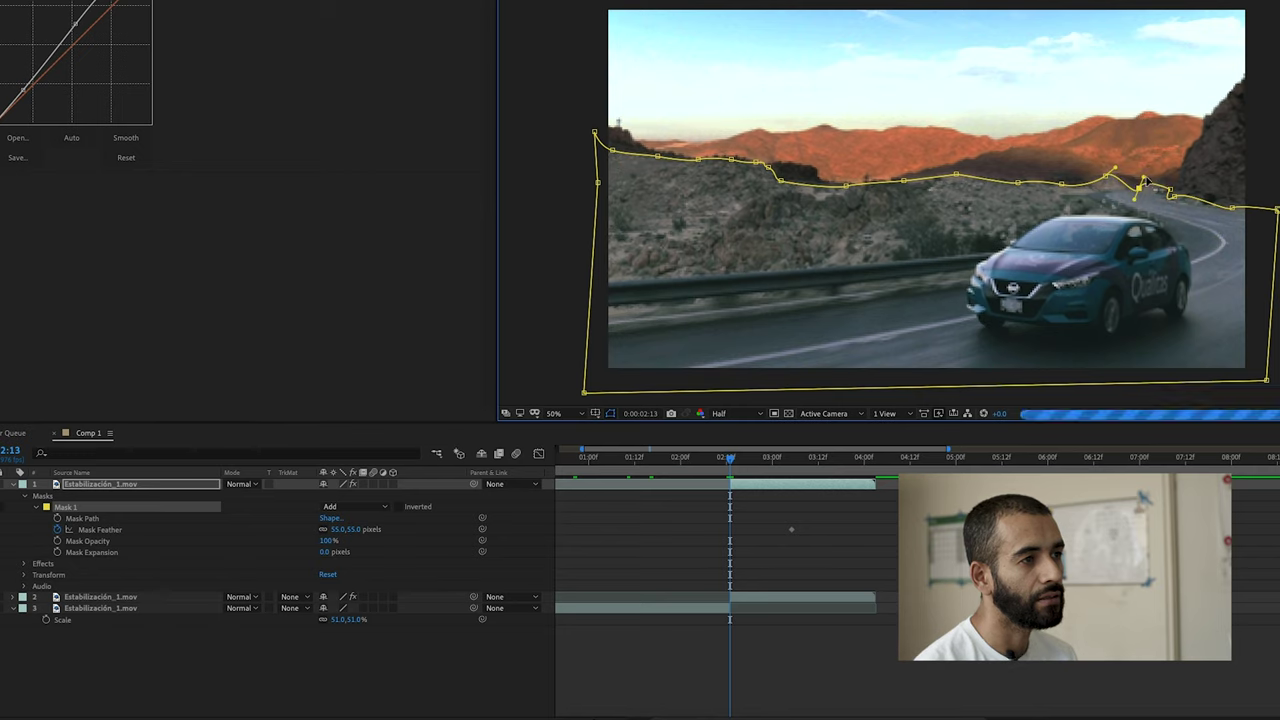
left_click_drag(1105, 183, 1100, 187)
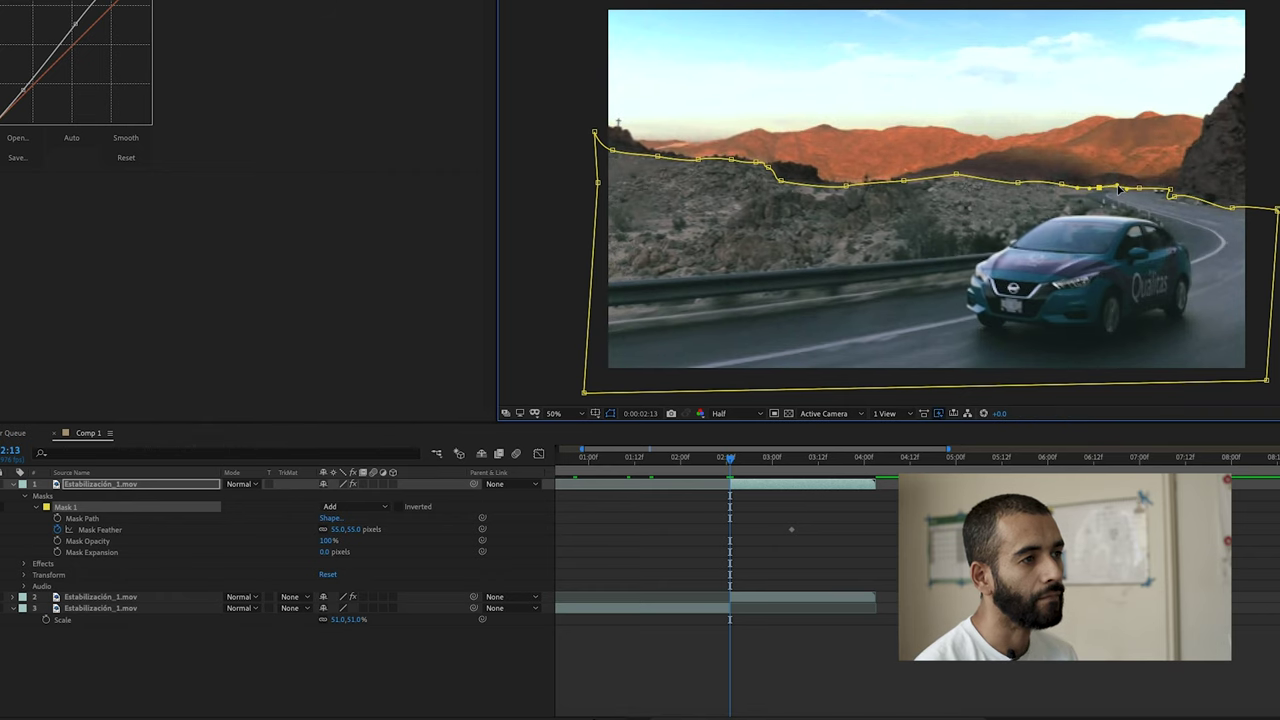
left_click(1267, 196)
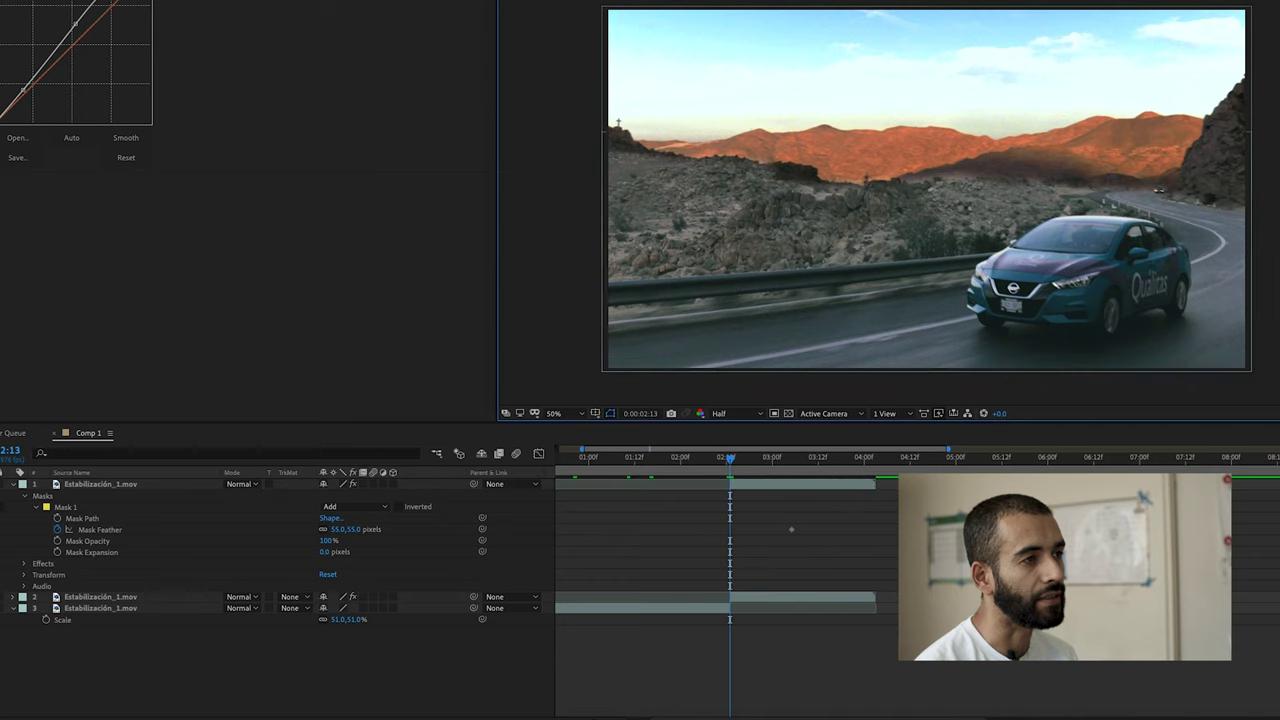
Reselect the top layer's Mask 1 and pick its ridge vertices one by one to align them
left_click(1195, 86)
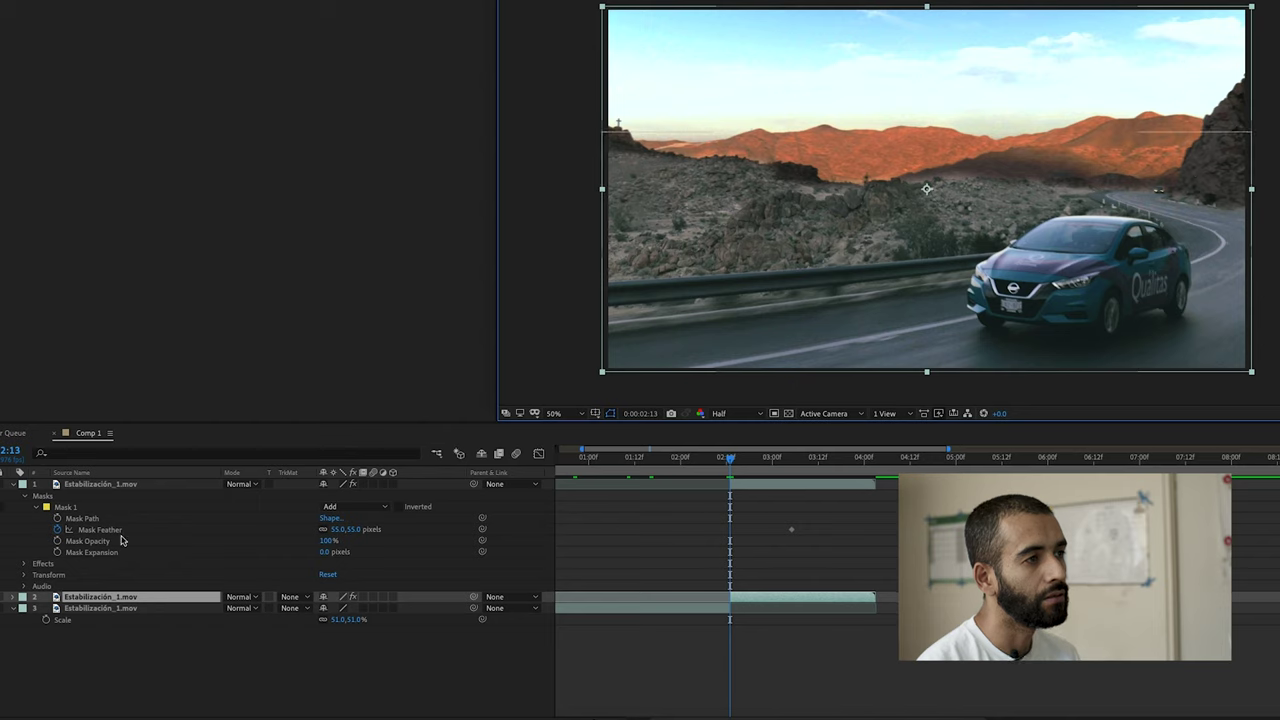
left_click(104, 485)
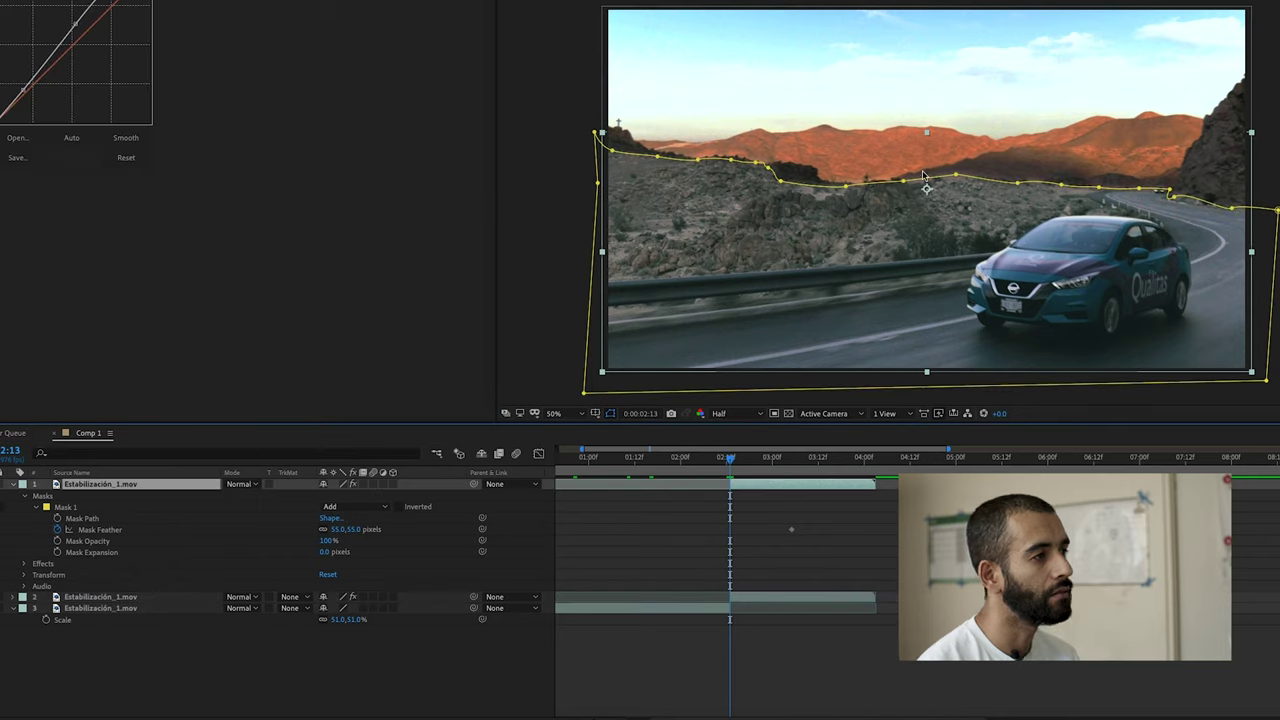
left_click(957, 183)
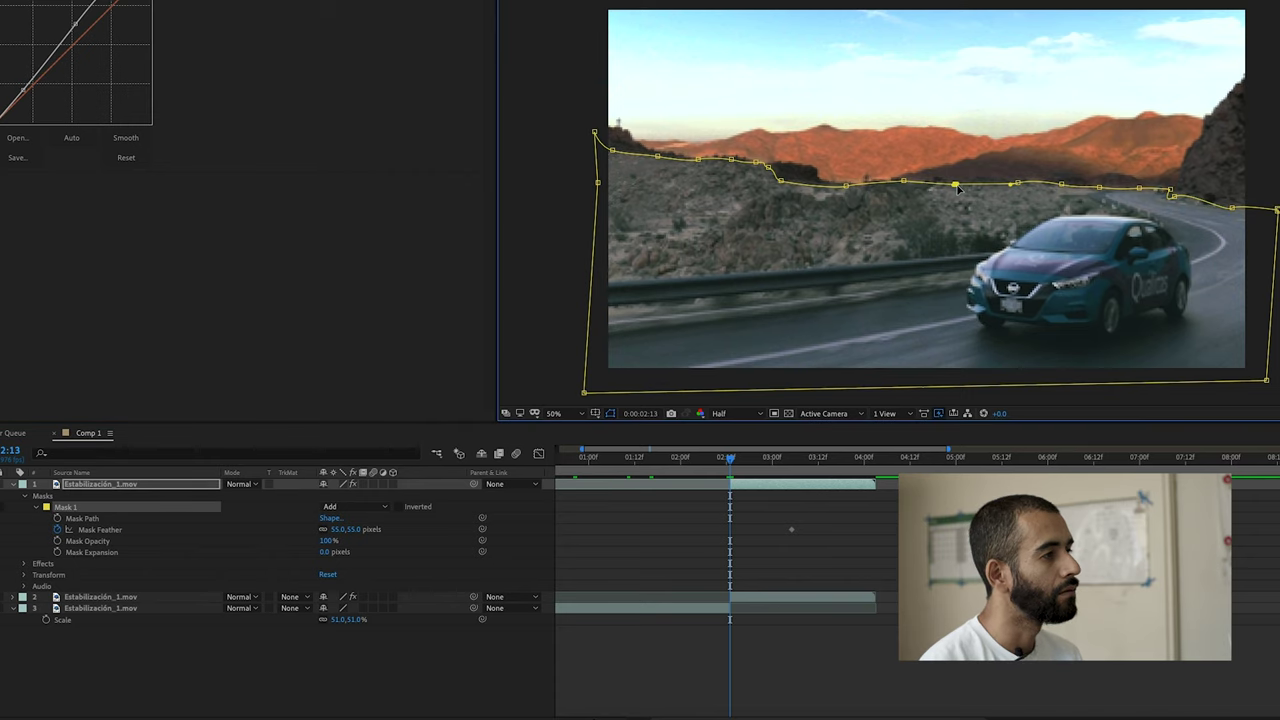
left_click(902, 187)
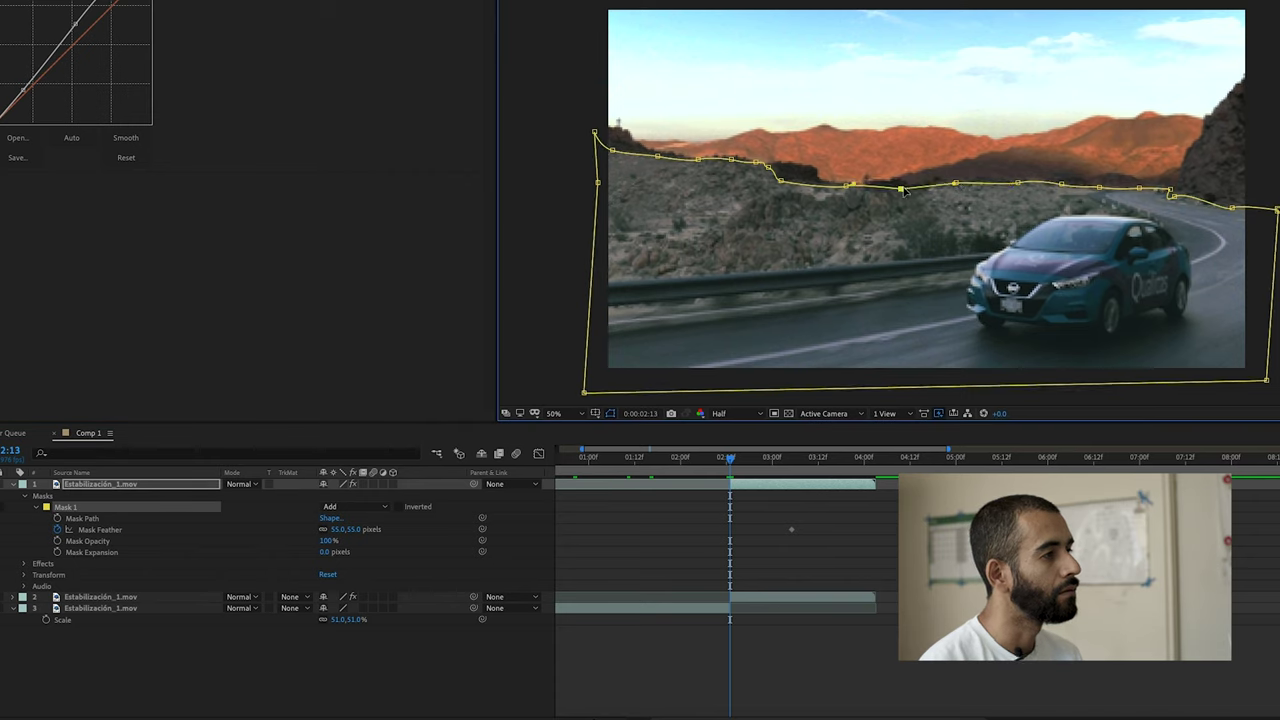
left_click(848, 188)
left_click(768, 170)
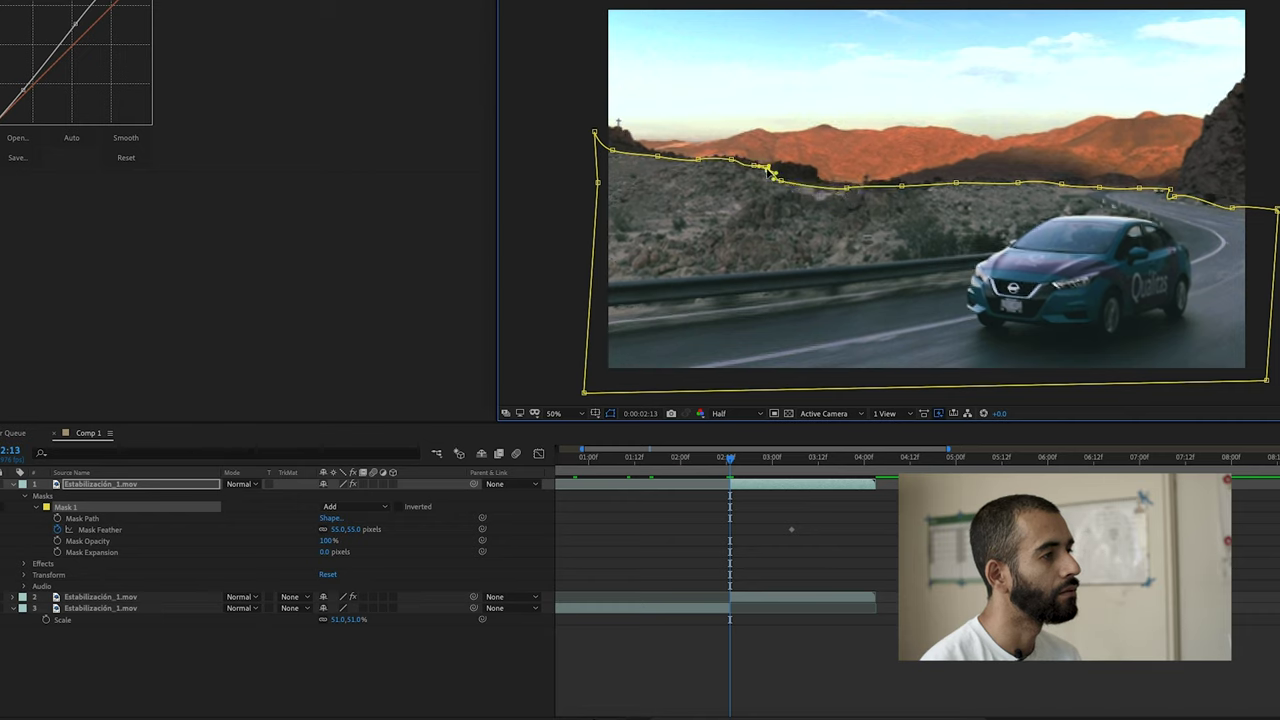
left_click(1020, 186)
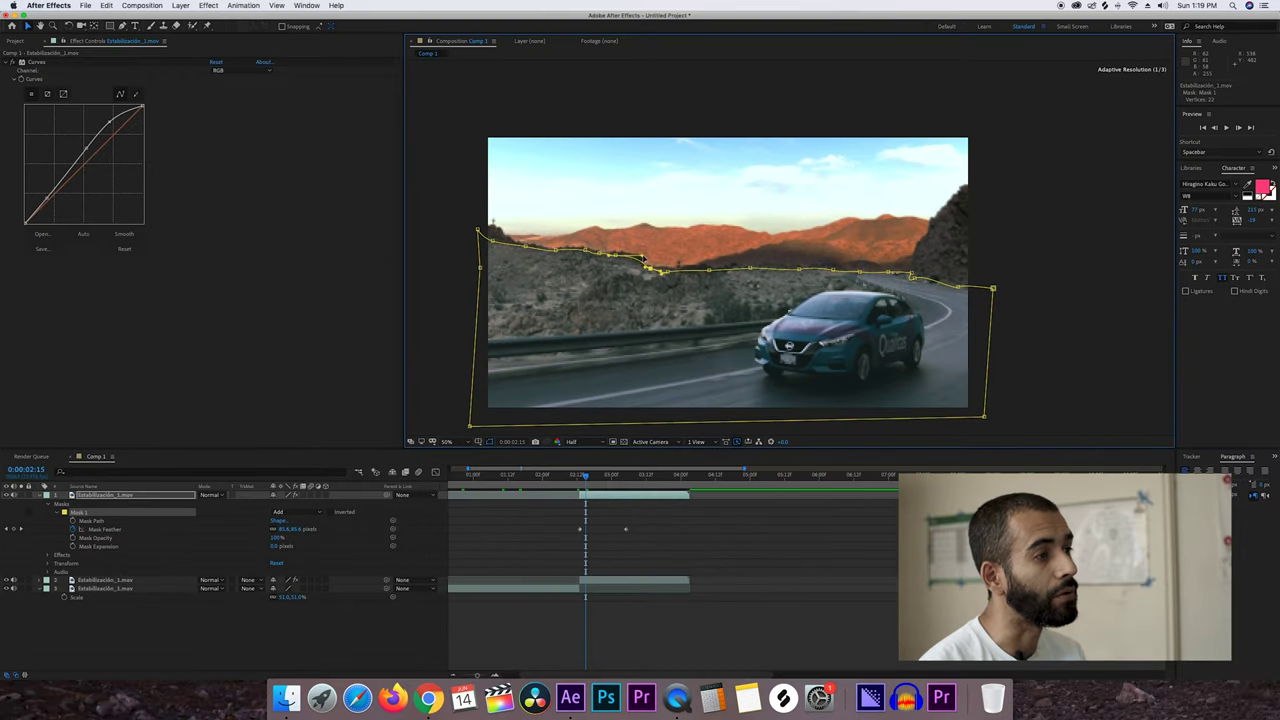
Slide Mask 1's top vertices right along the ridge and reshape the curve near the right ridge
left_click_drag(660, 271, 672, 270)
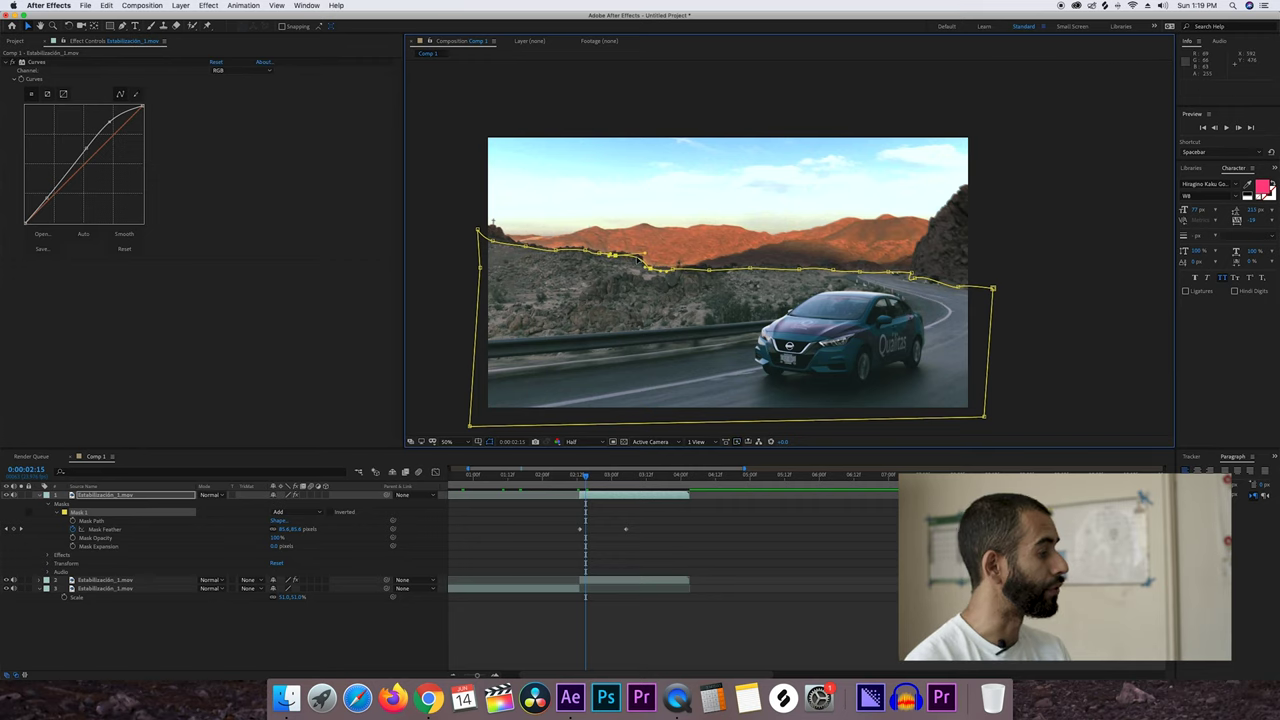
left_click_drag(645, 266, 712, 267)
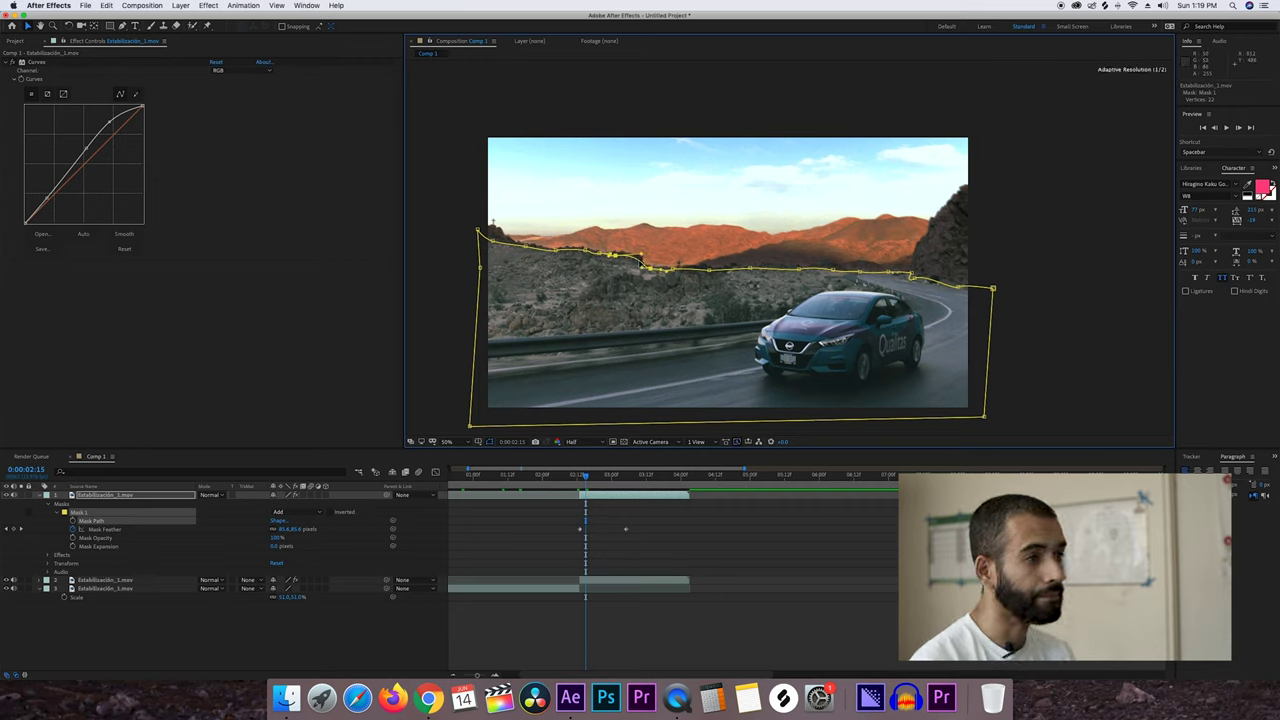
left_click_drag(714, 268, 715, 269)
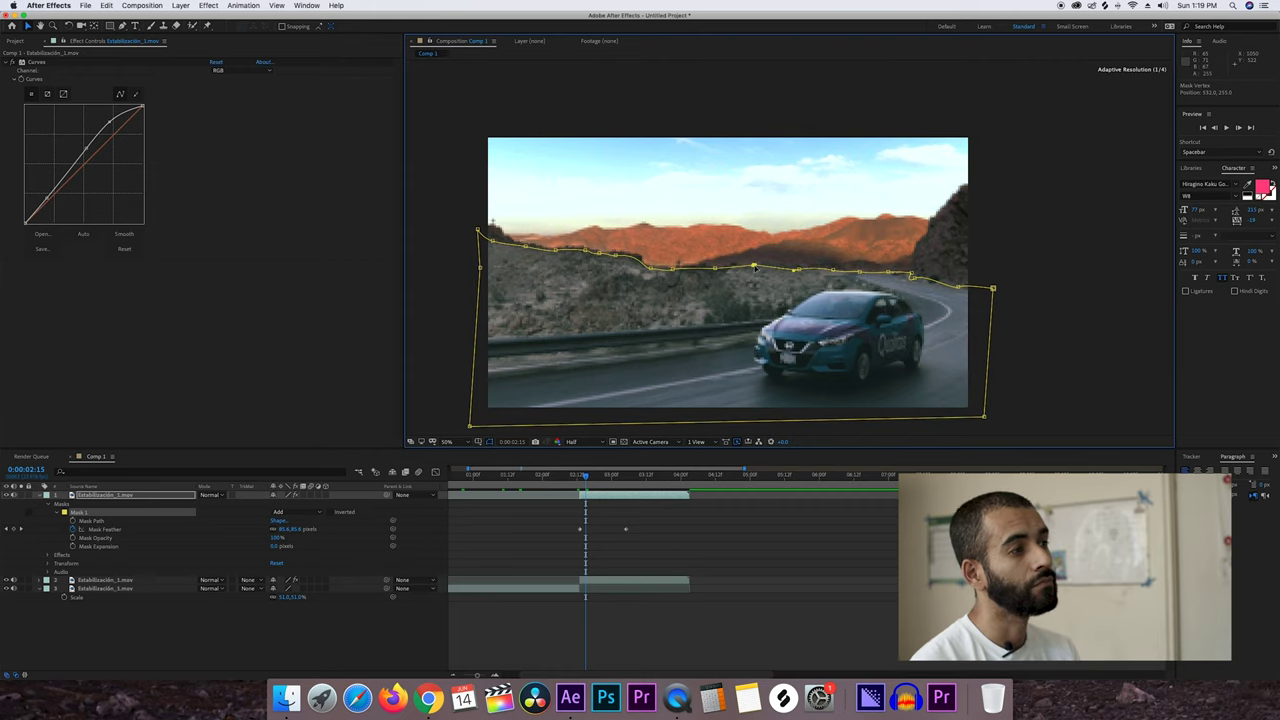
left_click_drag(804, 272, 806, 270)
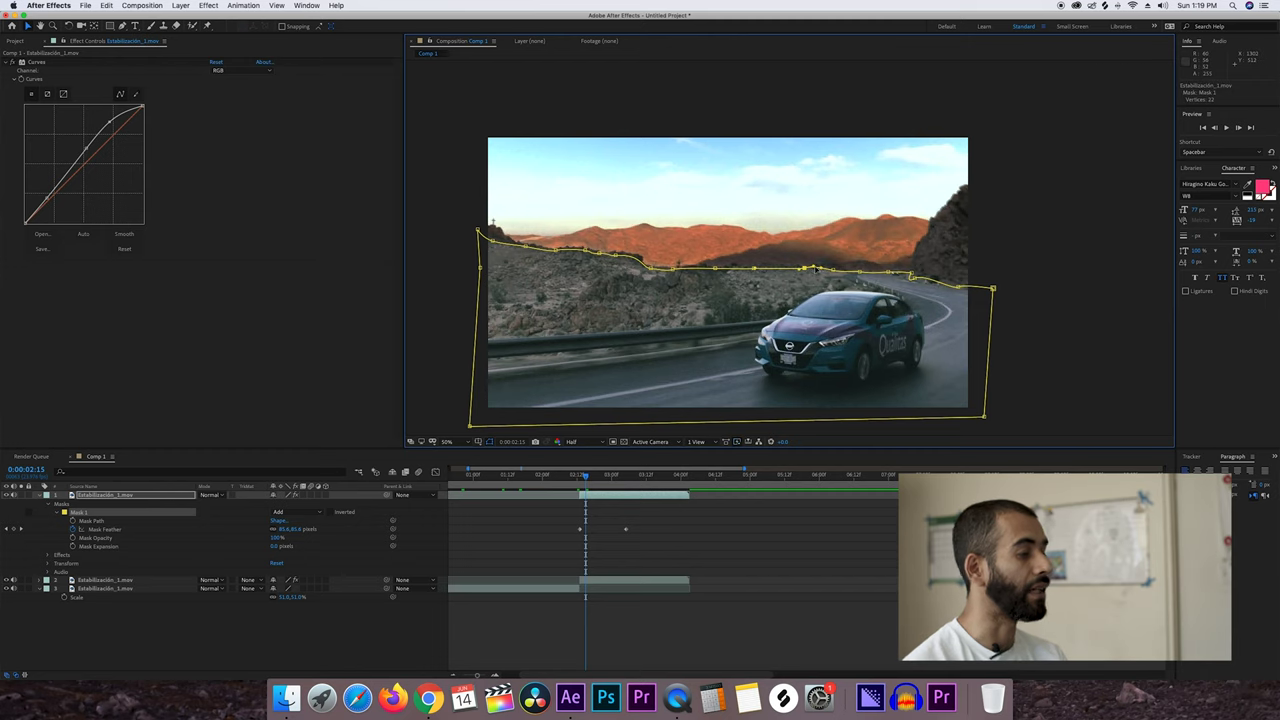
left_click_drag(830, 272, 852, 276)
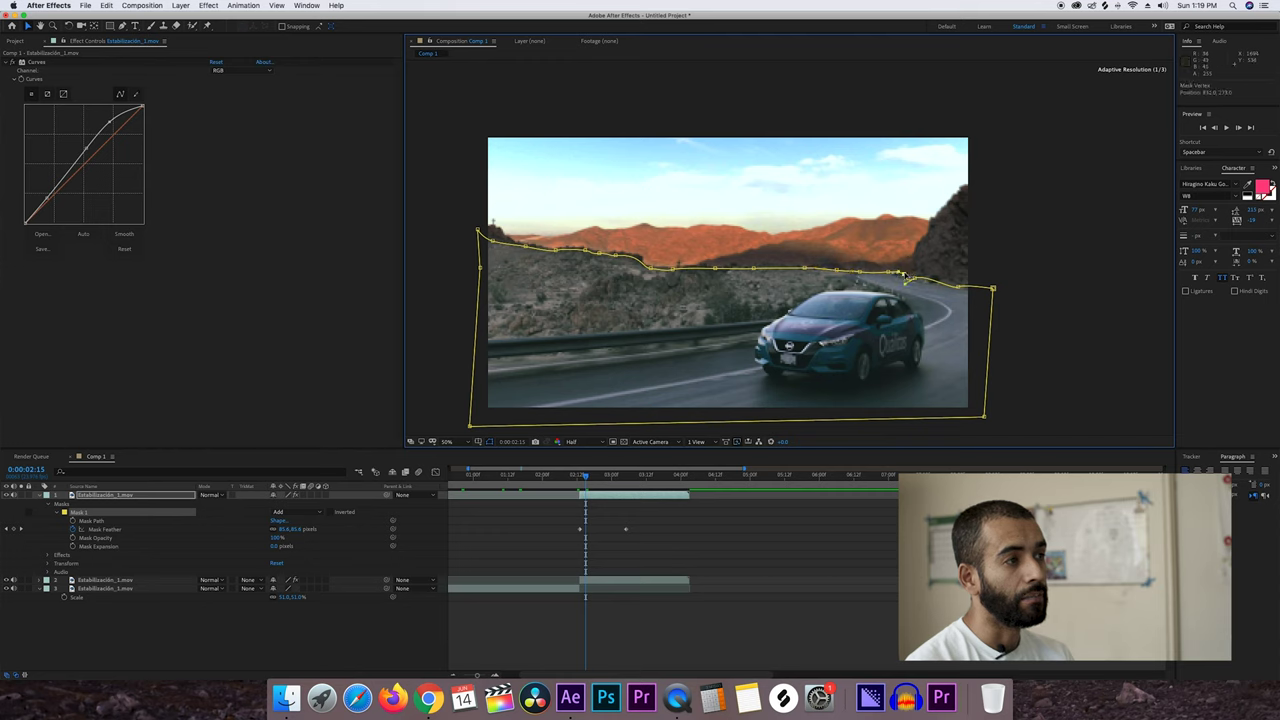
left_click(913, 276)
left_click_drag(930, 279, 996, 289)
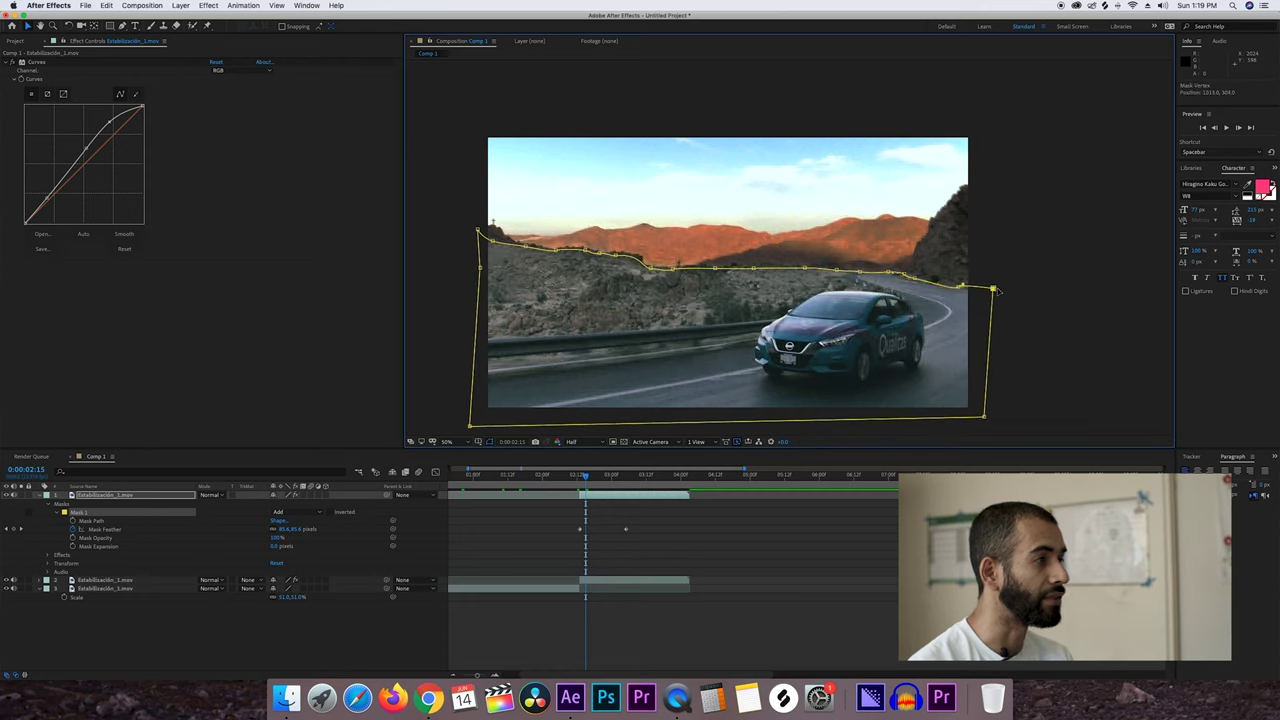
left_click(1059, 307)
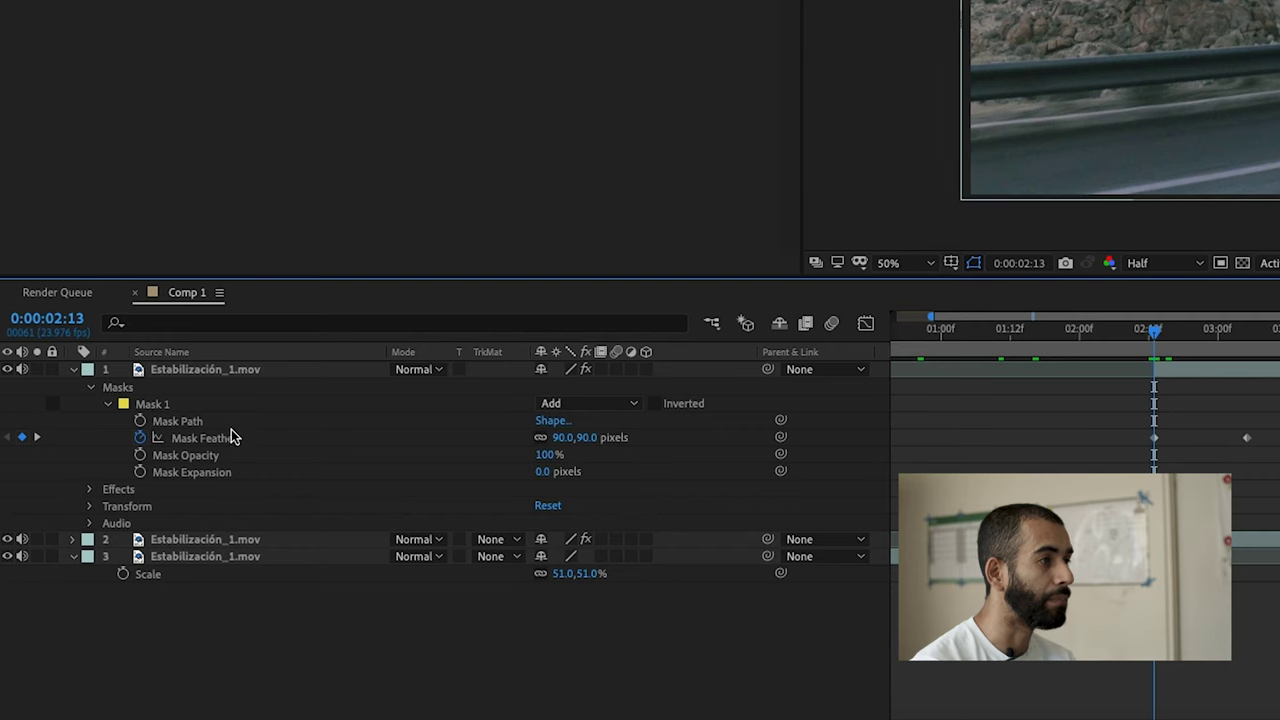
left_click(230, 422)
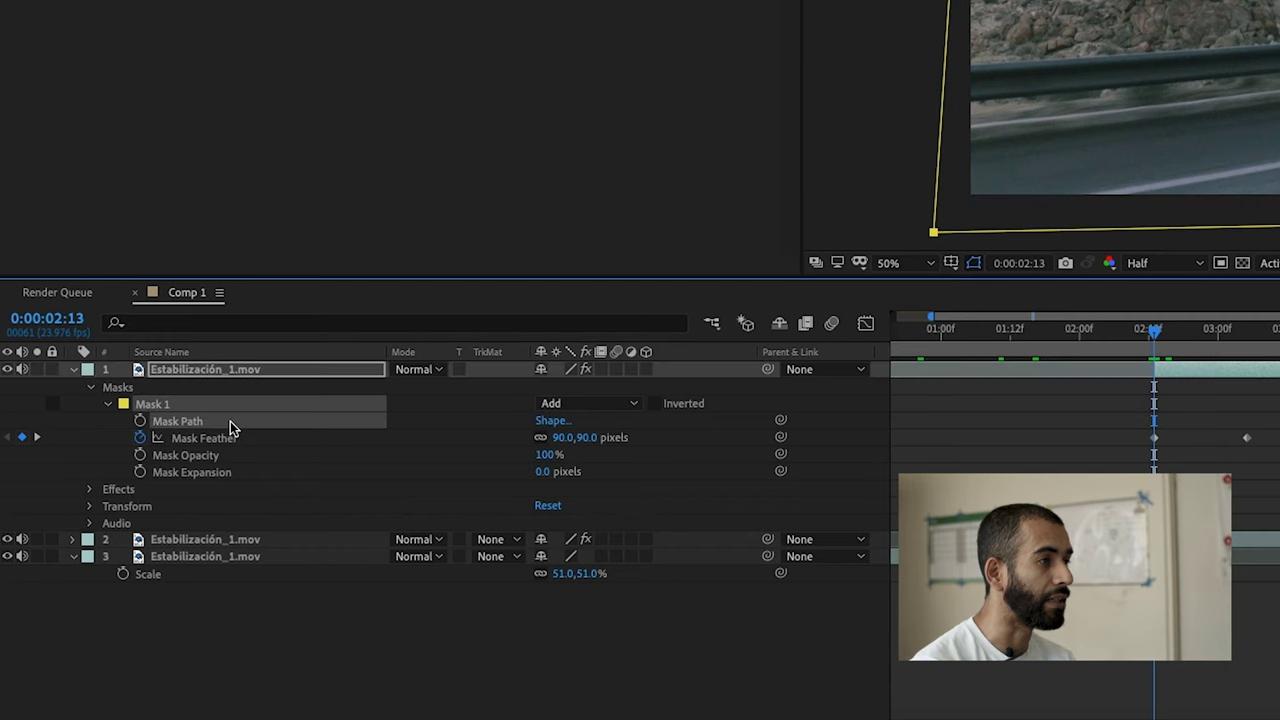
Add a Mask Path keyframe at 0:00:02:13 and move two top-edge points onto the ridge
left_click(141, 421)
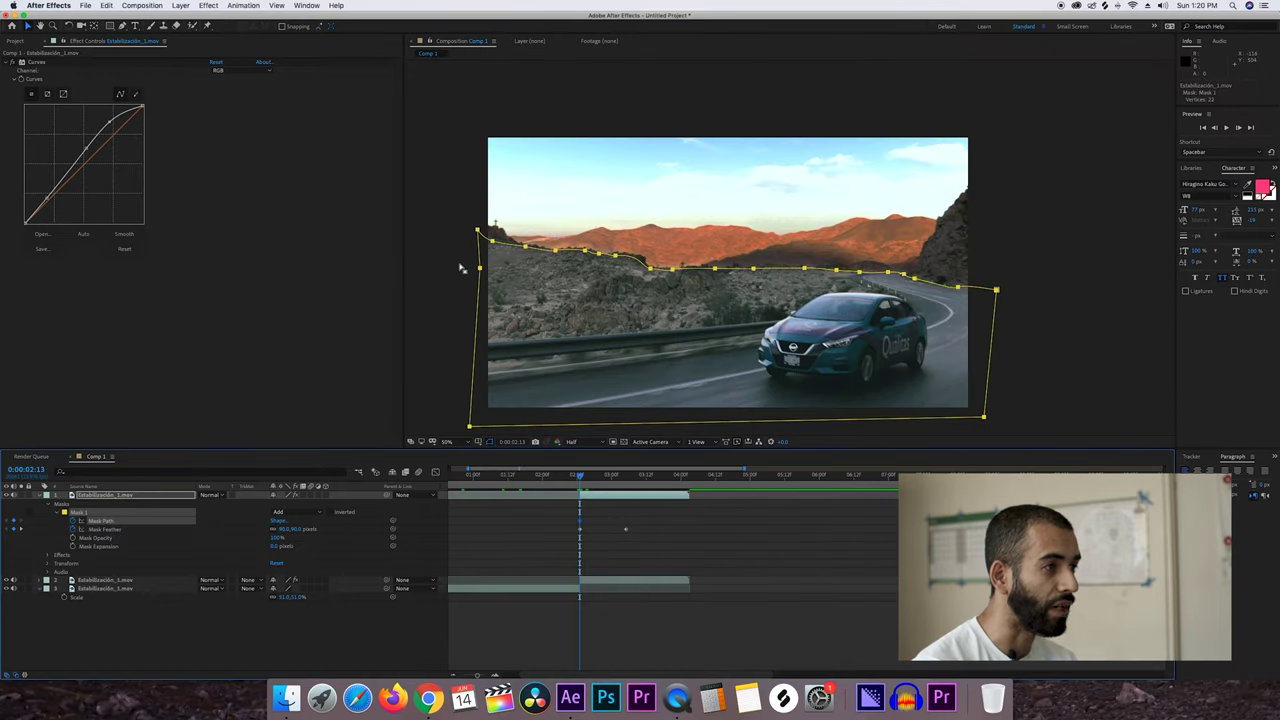
left_click(465, 261)
left_click(491, 240)
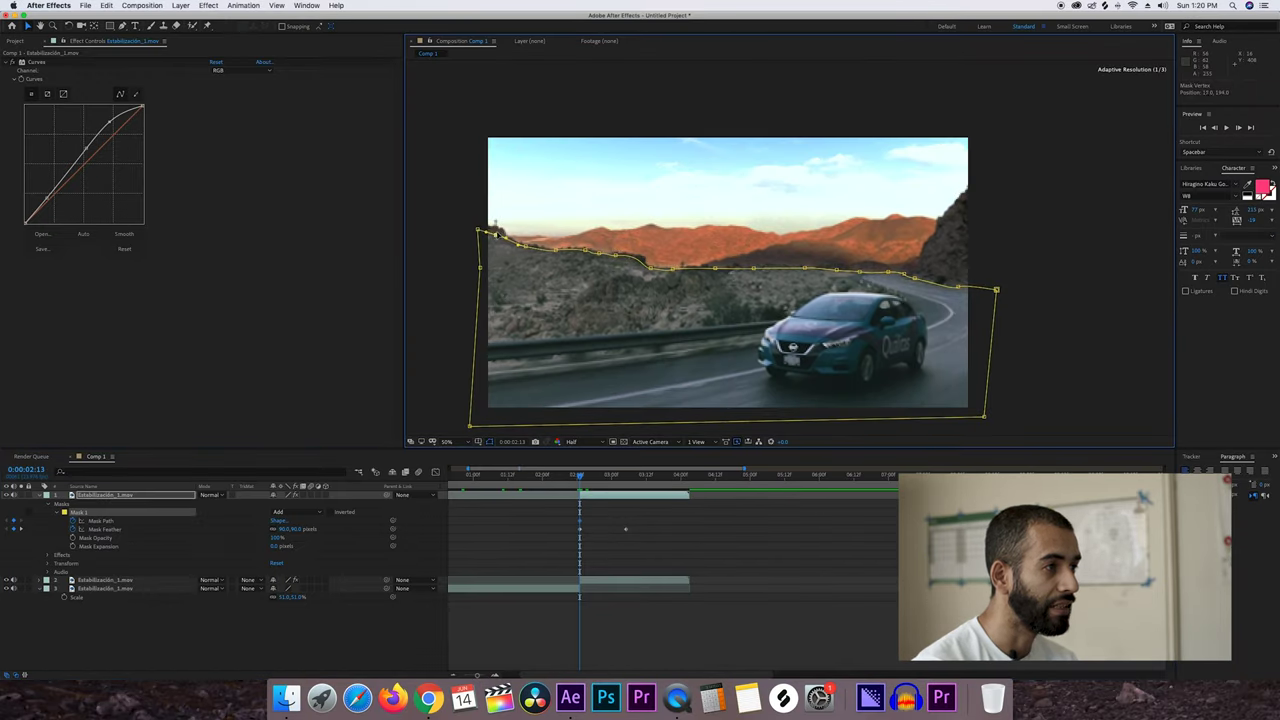
mouse_move(558, 252)
left_mouse_down()
mouse_move(547, 252)
mouse_move(560, 251)
left_mouse_up()
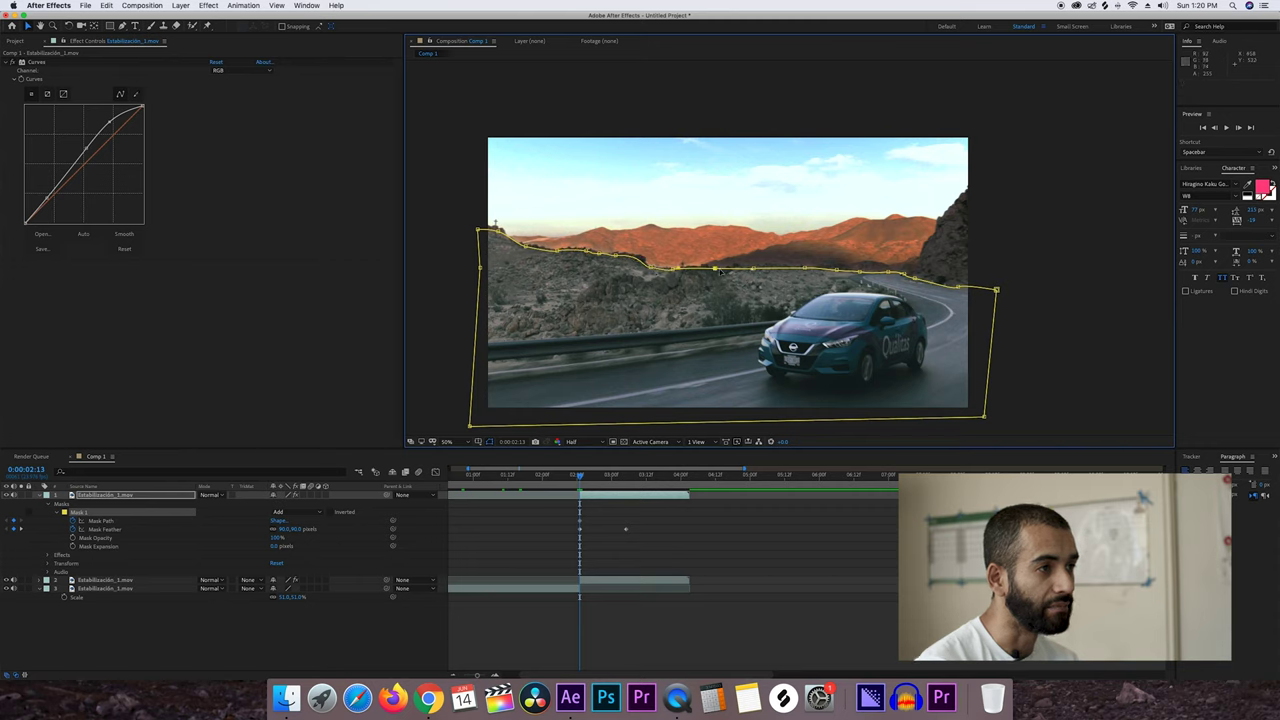
left_click_drag(757, 270, 775, 267)
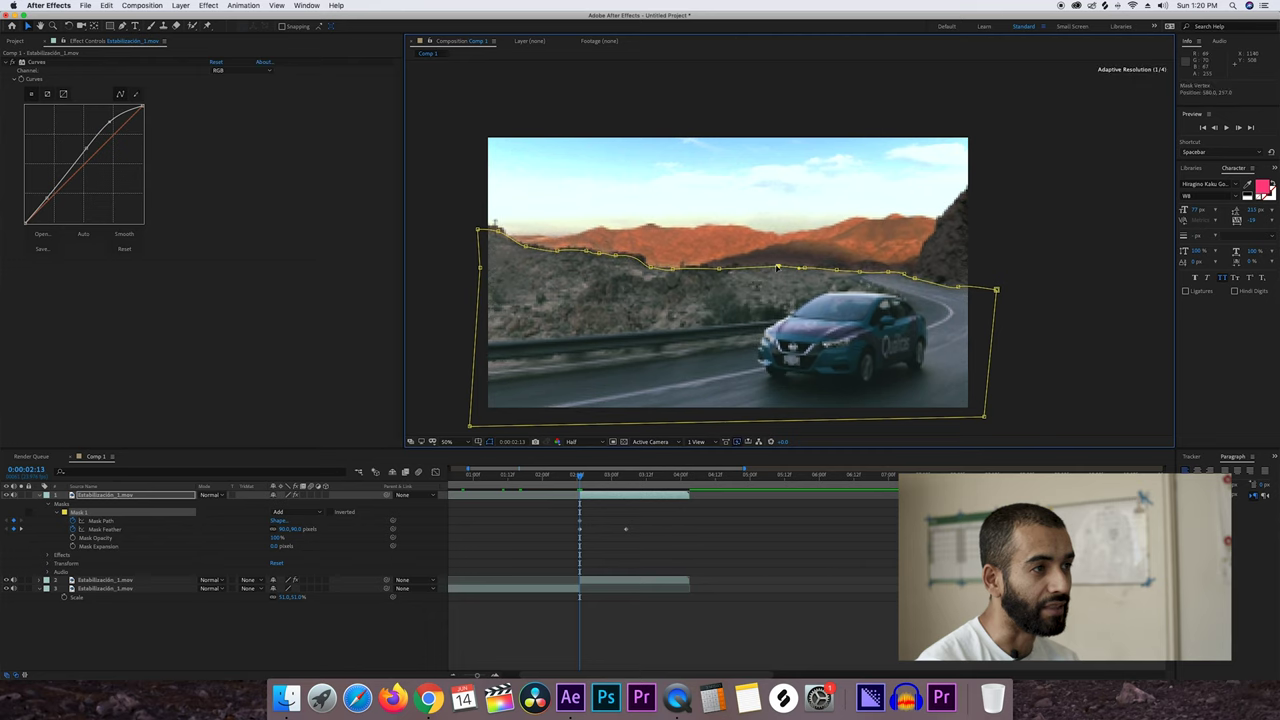
Add five new mask points along the right part of the ridge toward the hillside
left_click(808, 269)
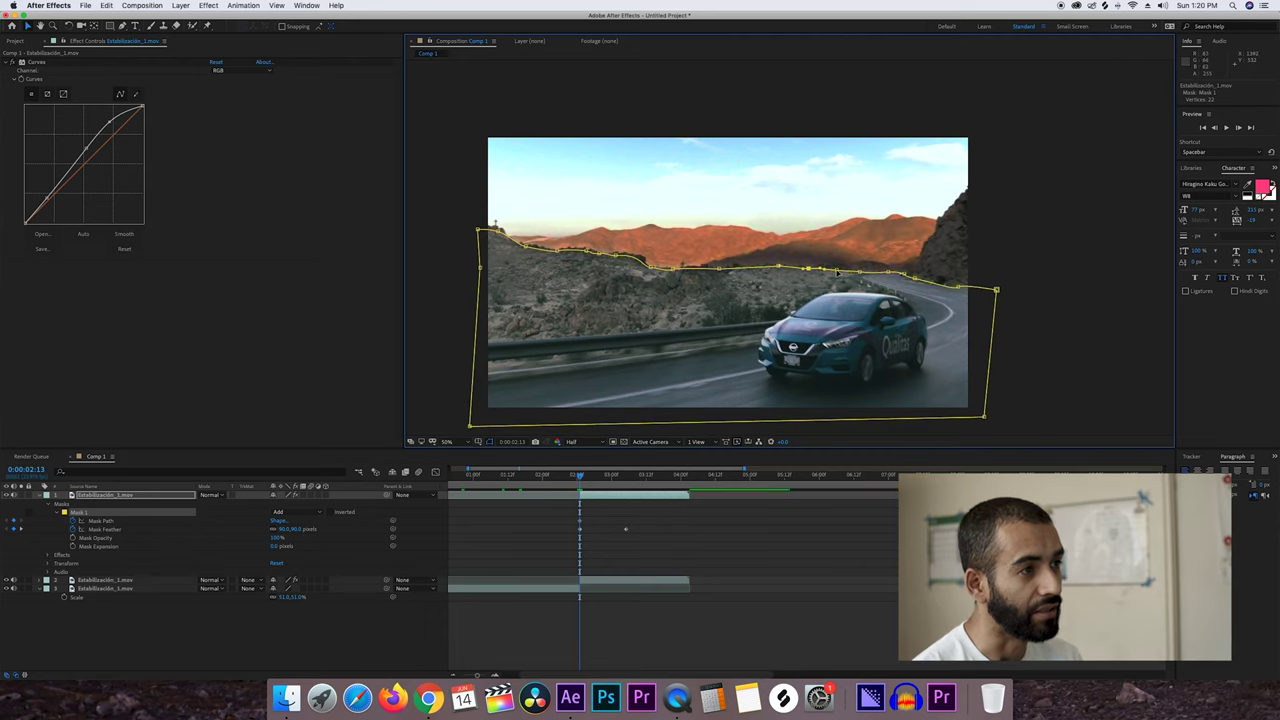
left_click(846, 270)
left_click(871, 272)
left_click(957, 286)
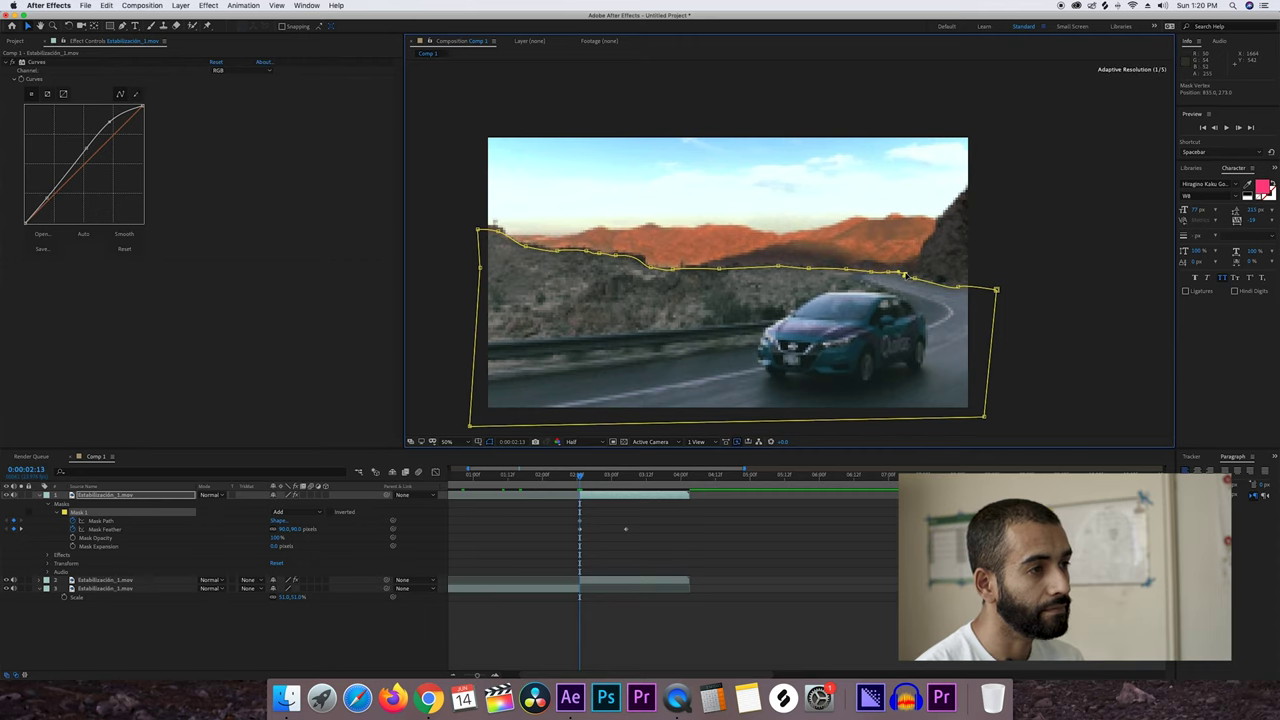
left_click(975, 288)
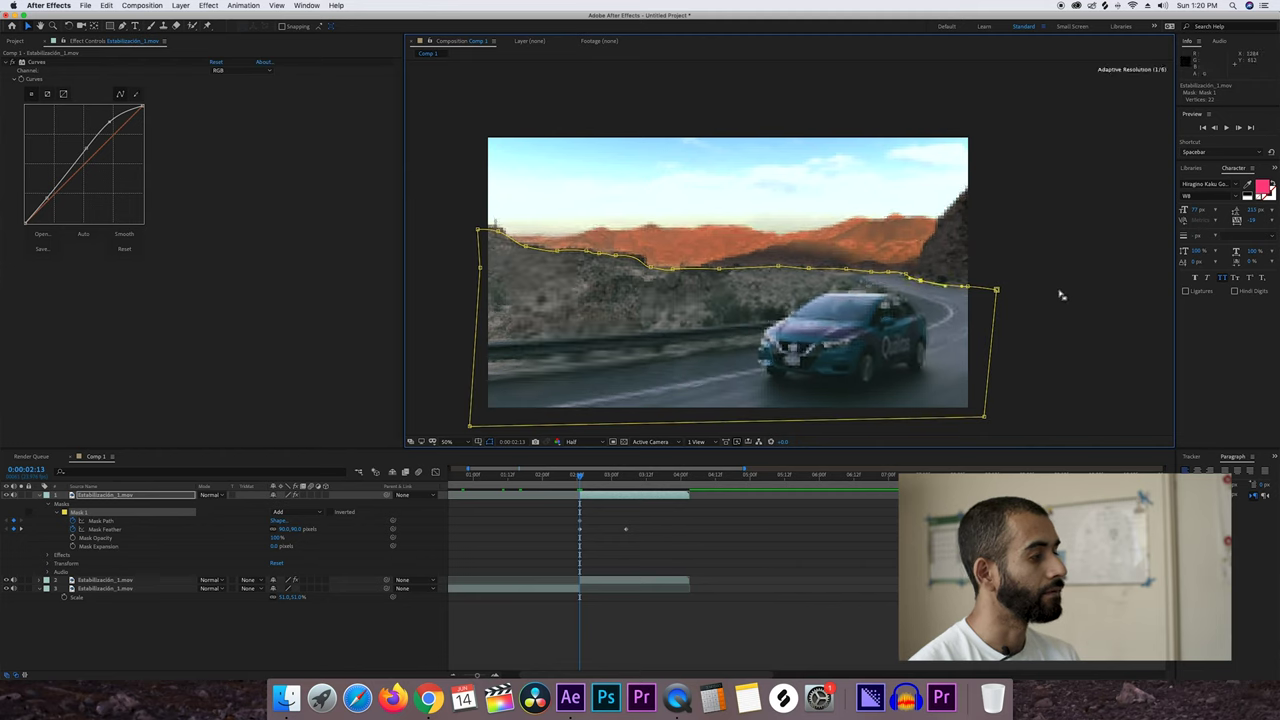
left_click(1239, 129)
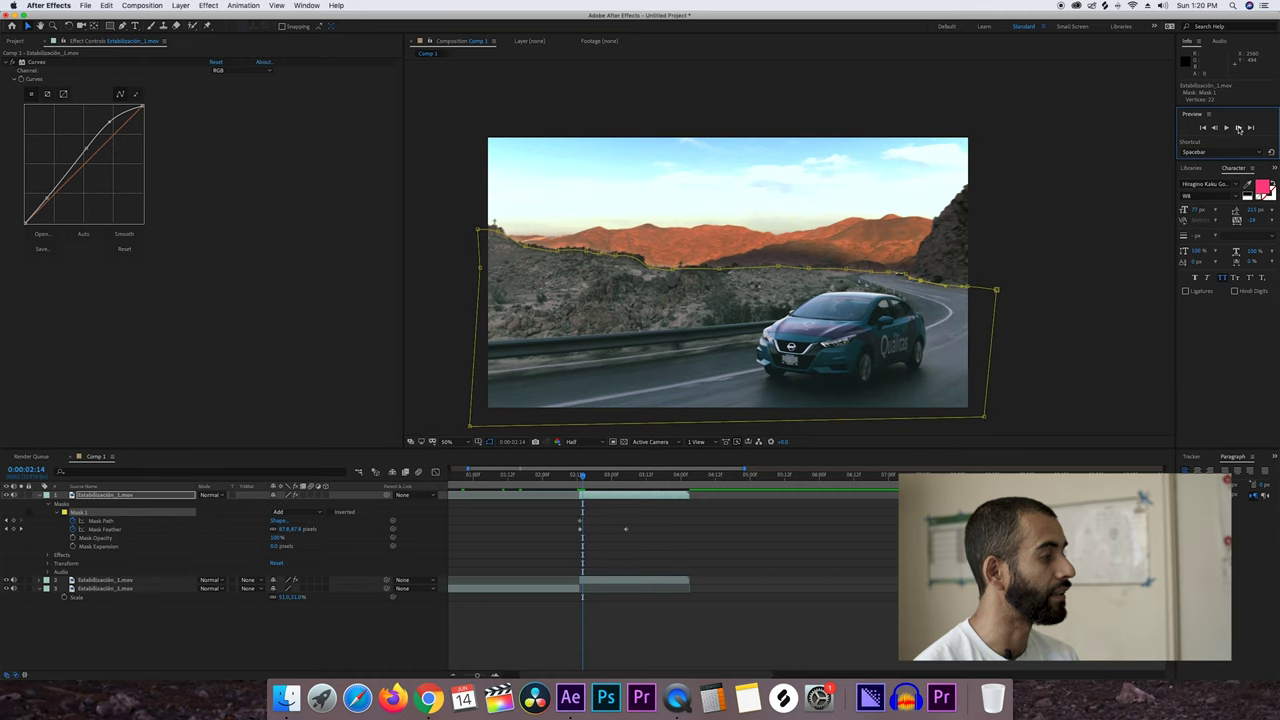
Two frames later, shift the mask's top-edge points right to follow the ridge
left_click(1239, 129)
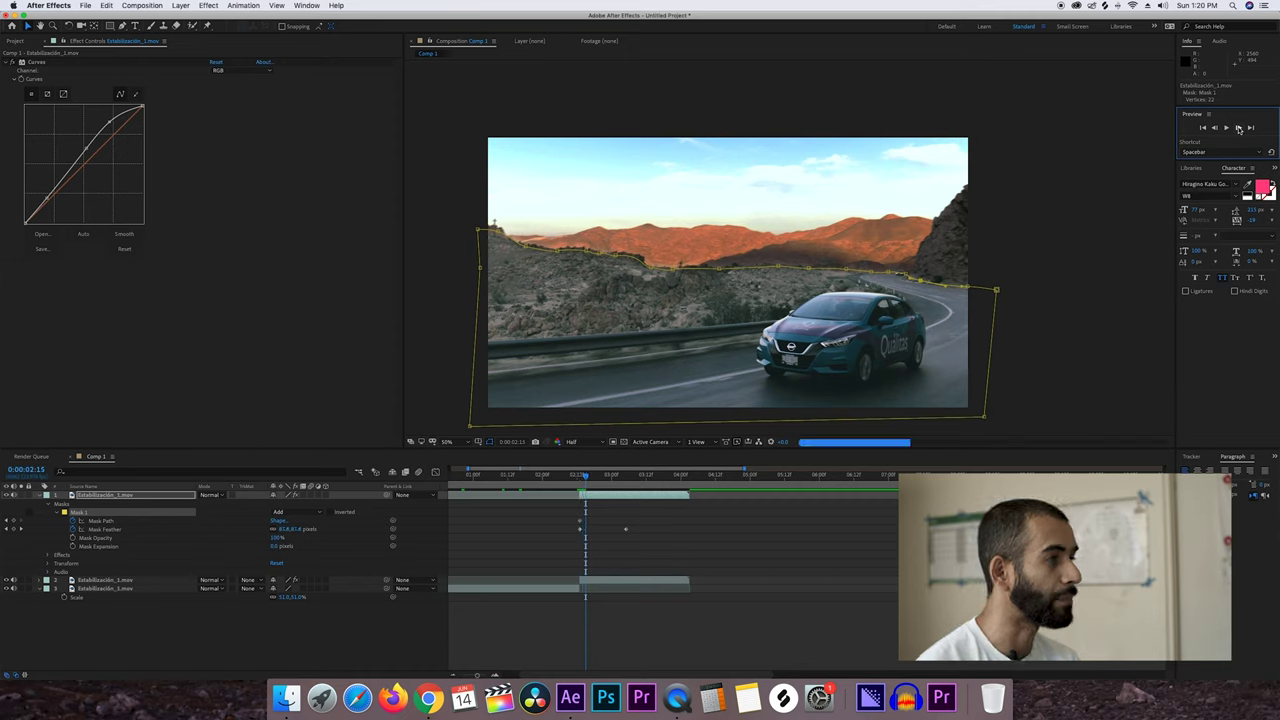
left_click(1239, 129)
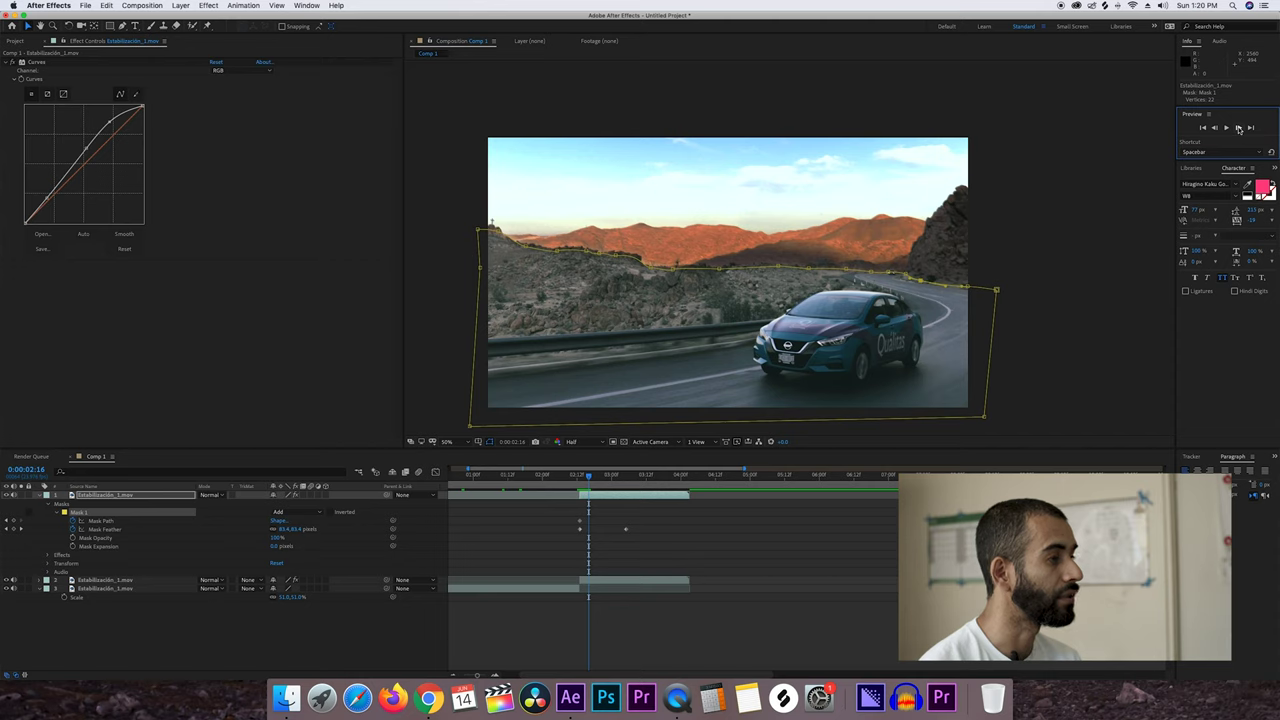
left_click_drag(524, 251, 523, 250)
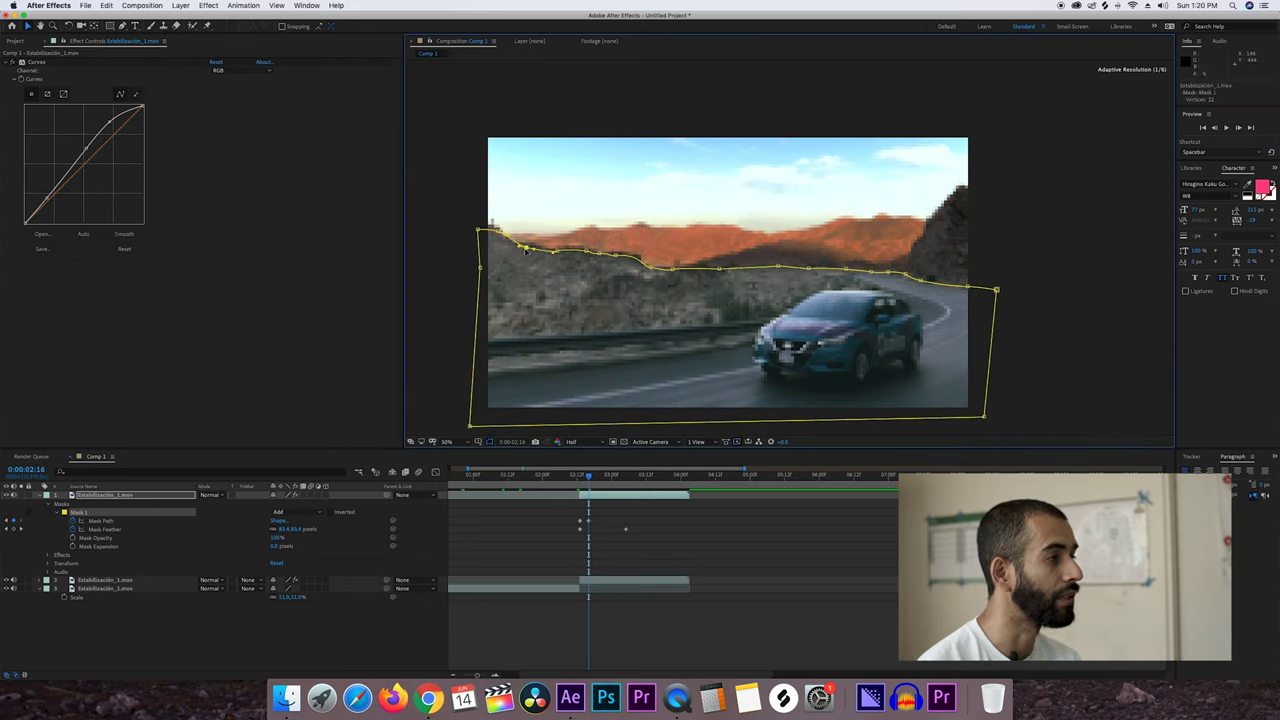
left_click(557, 252)
left_click_drag(557, 252, 617, 258)
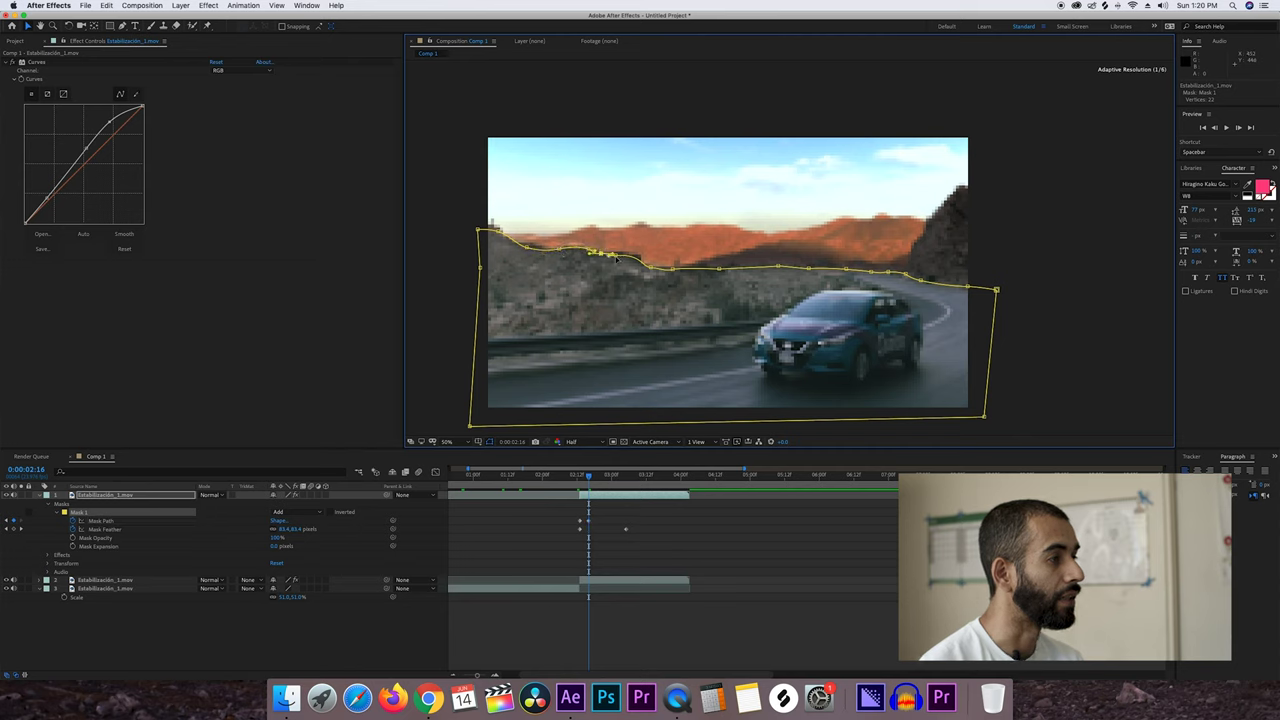
left_click_drag(617, 258, 676, 274)
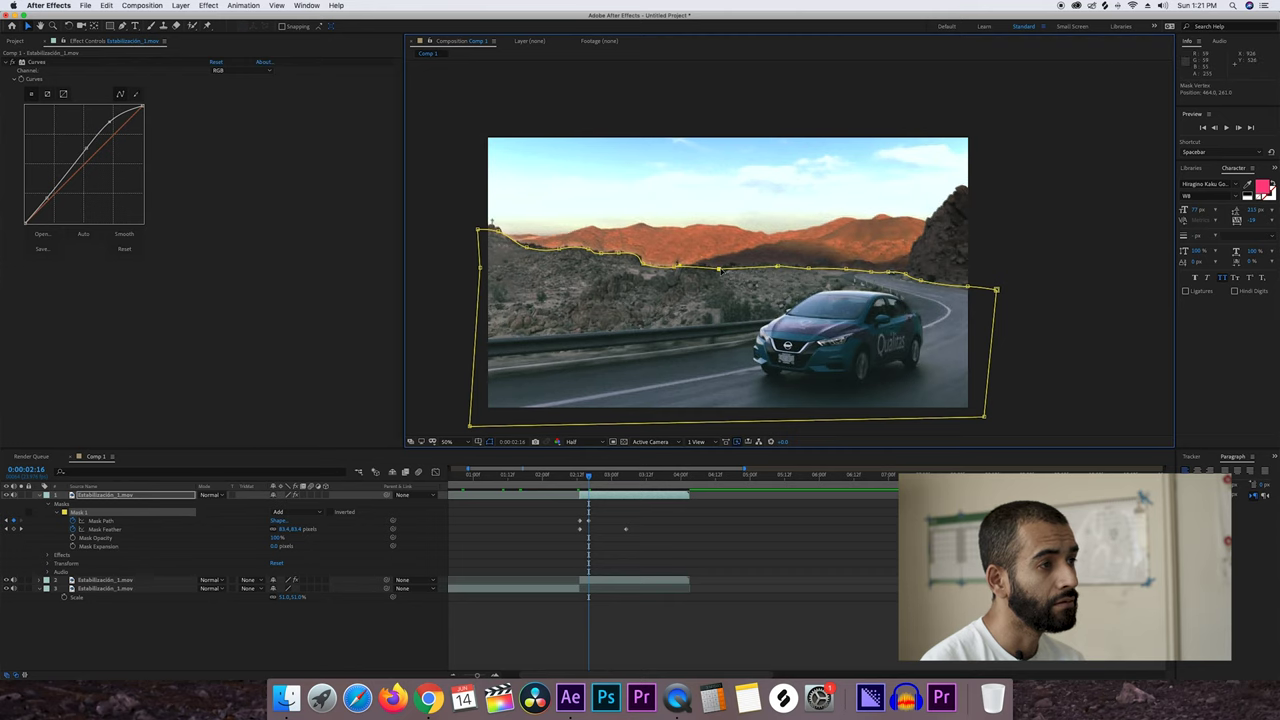
left_click_drag(777, 266, 780, 262)
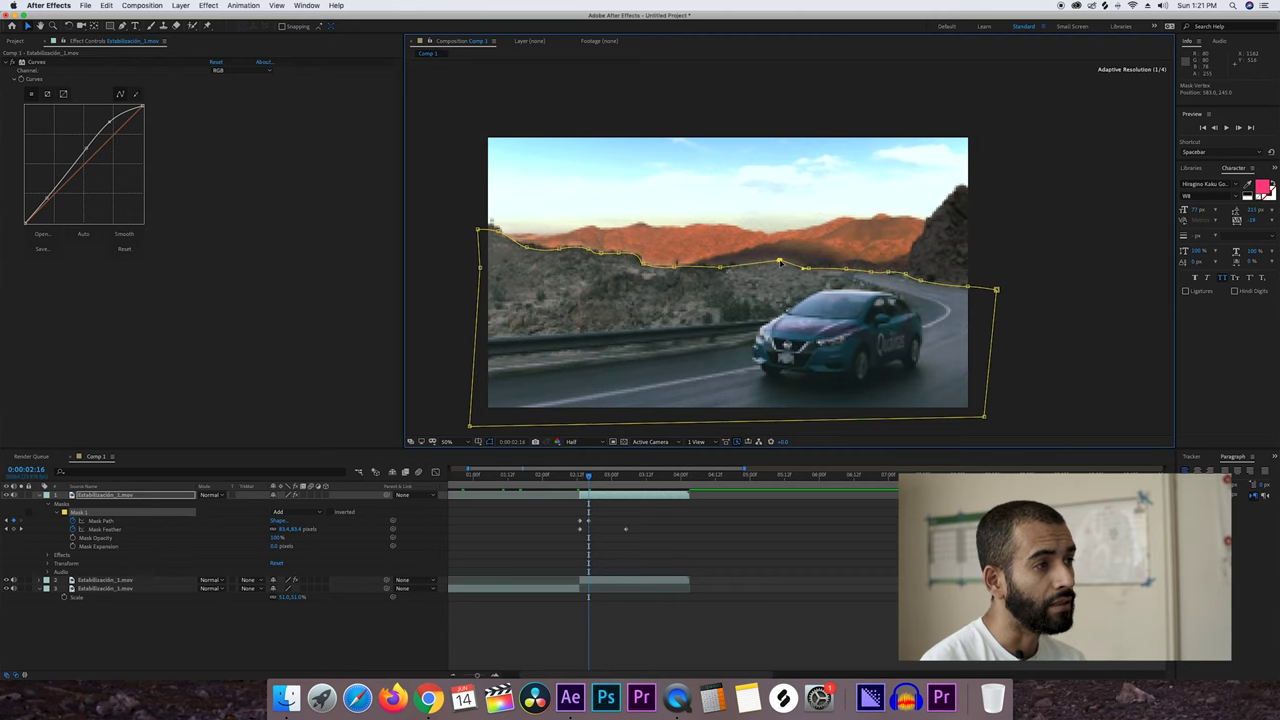
left_click_drag(821, 269, 904, 275)
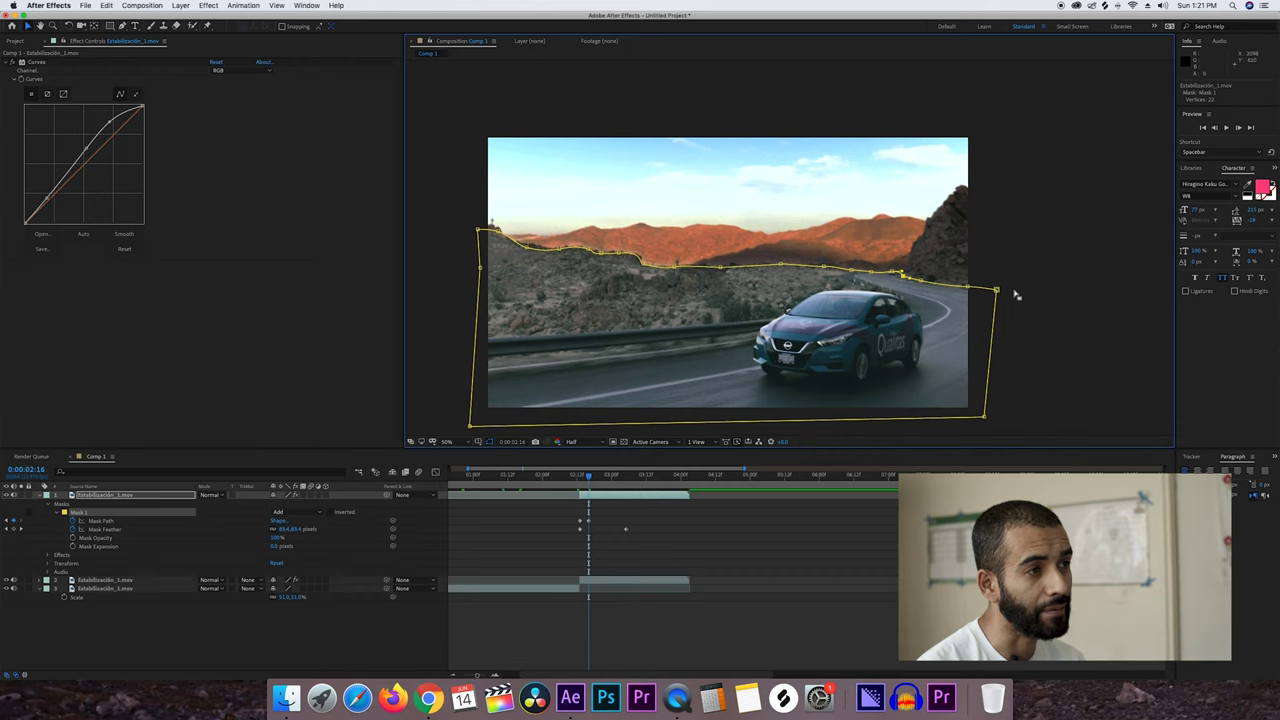
Four frames on, realign the mask points above the car with the ridge line
left_click(1239, 127)
left_click(1242, 128)
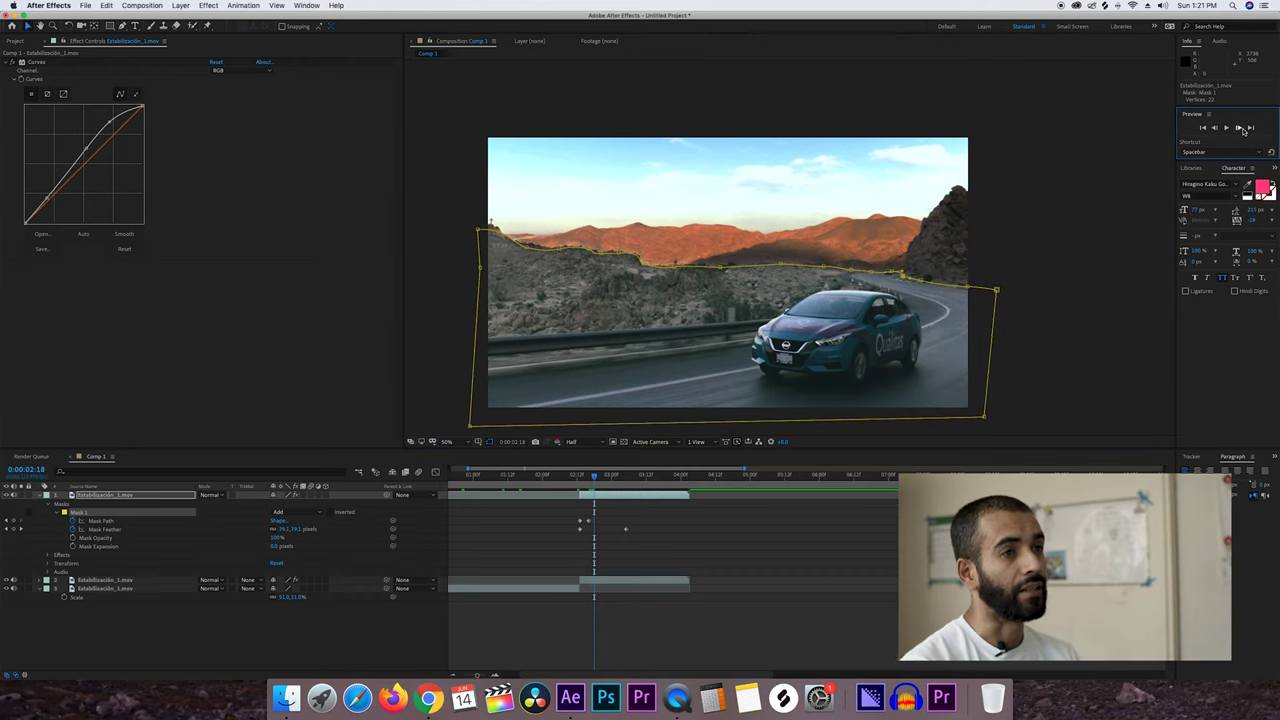
left_click(1242, 128)
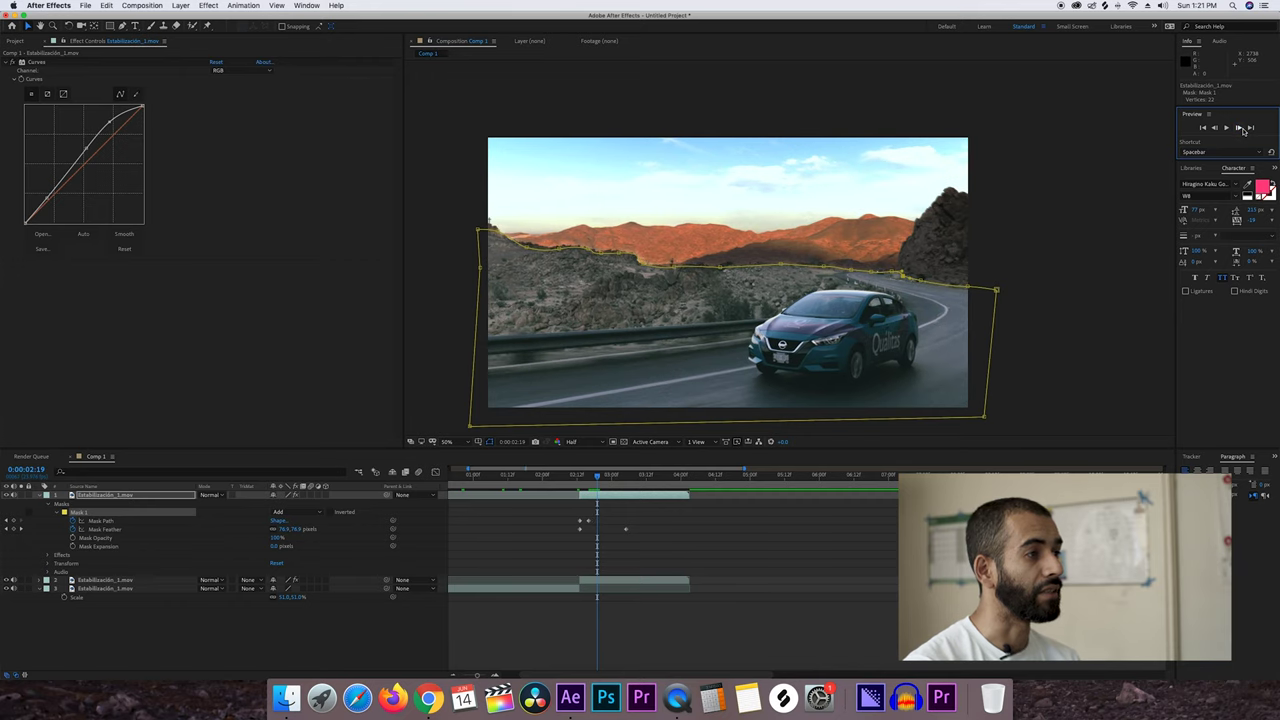
left_click(1242, 128)
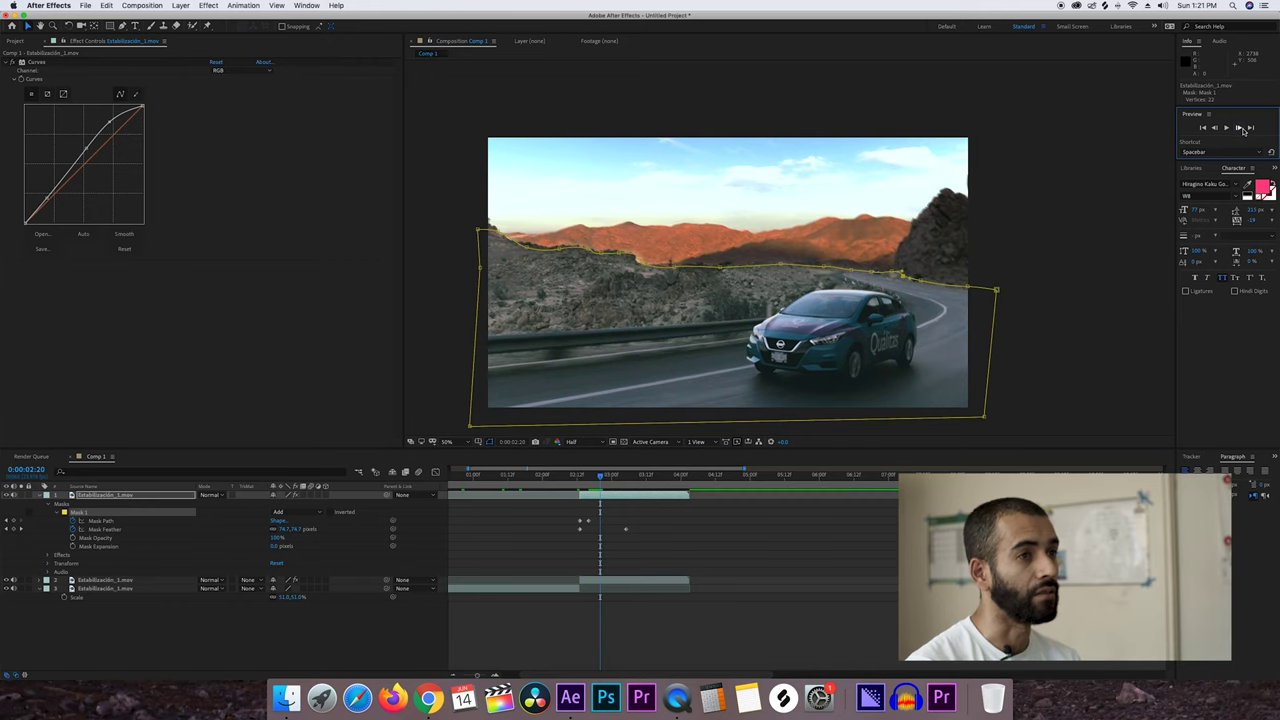
left_click_drag(895, 273, 904, 280)
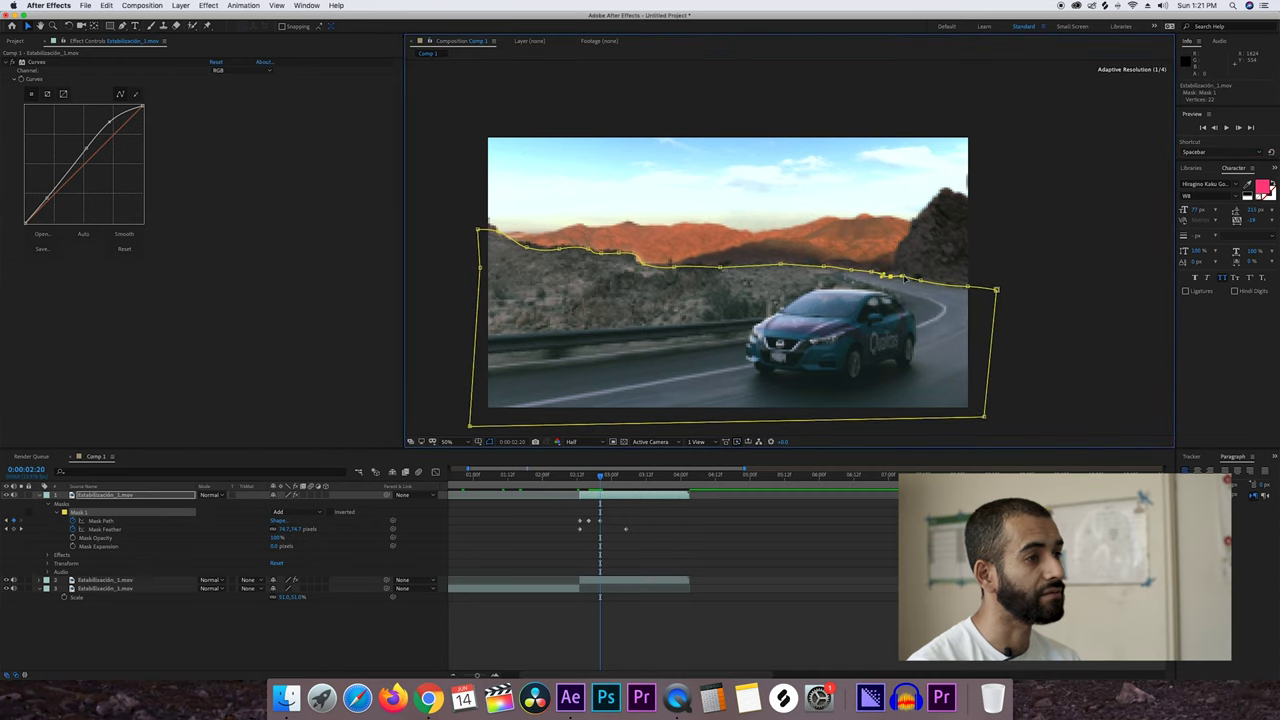
left_click_drag(904, 278, 922, 282)
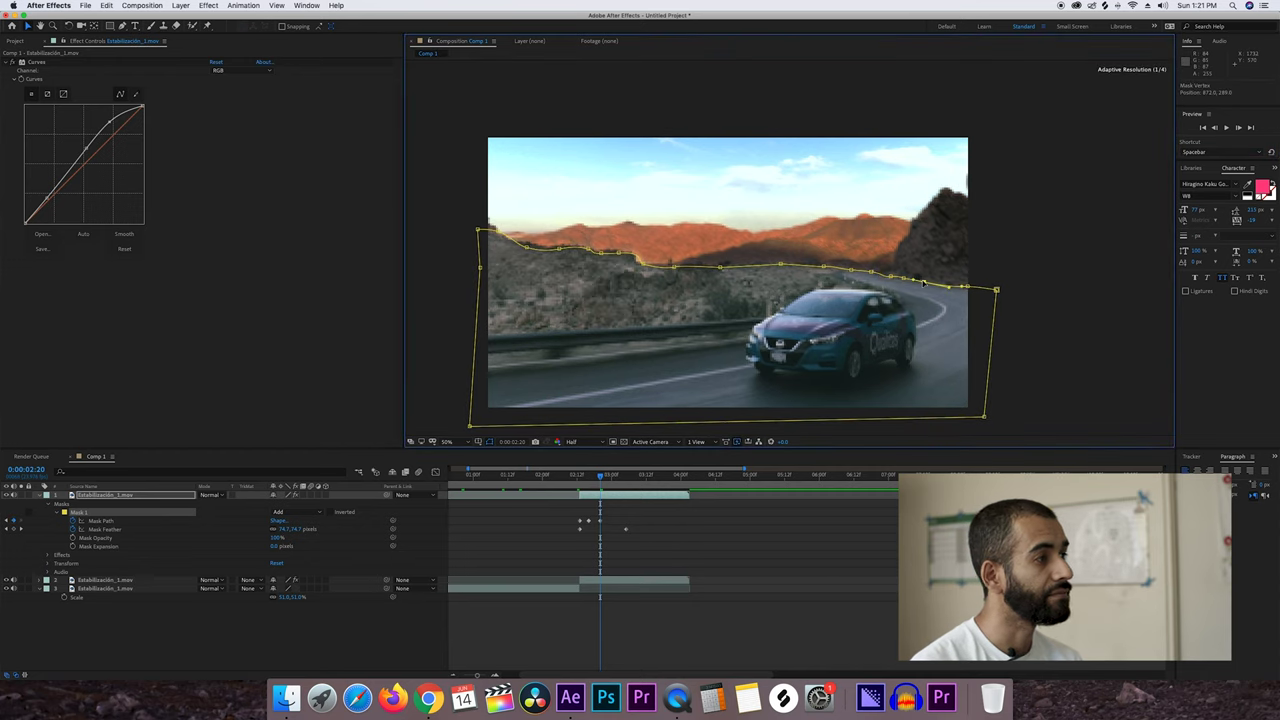
left_click_drag(824, 266, 824, 262)
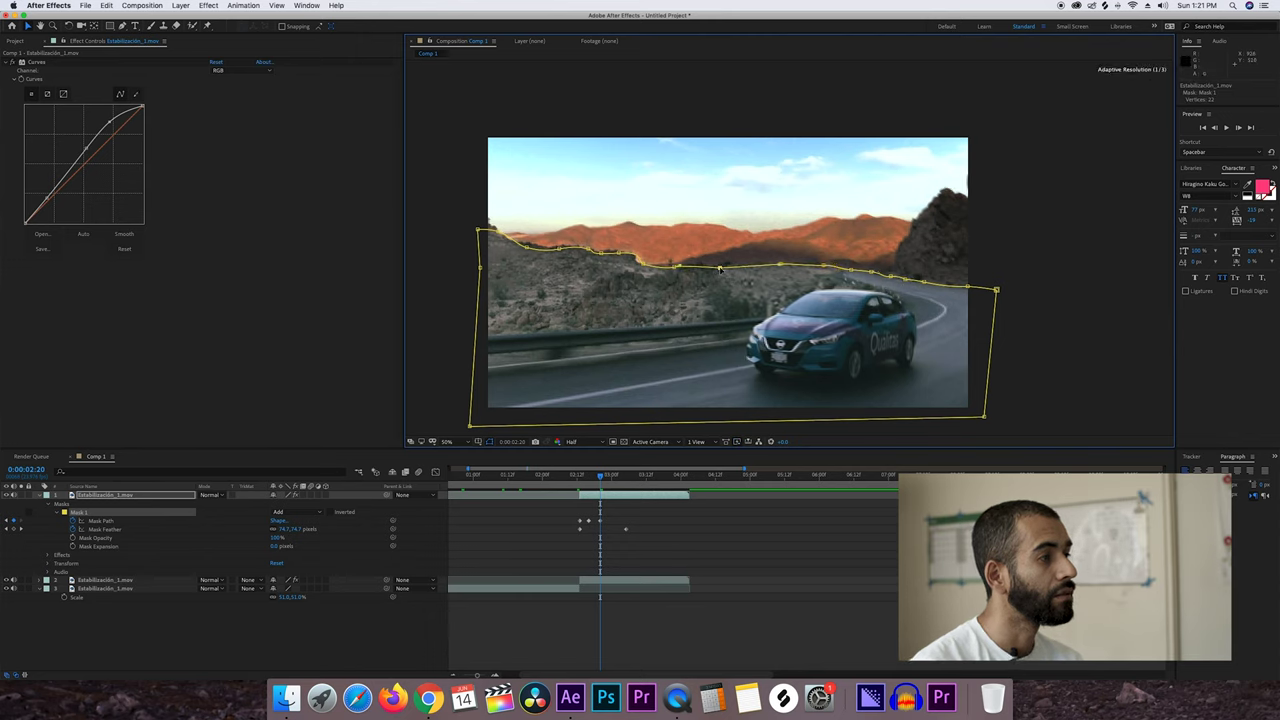
At 0:00:03:01, reshape the mask edge so its vertices follow the ridge
left_click(1237, 128)
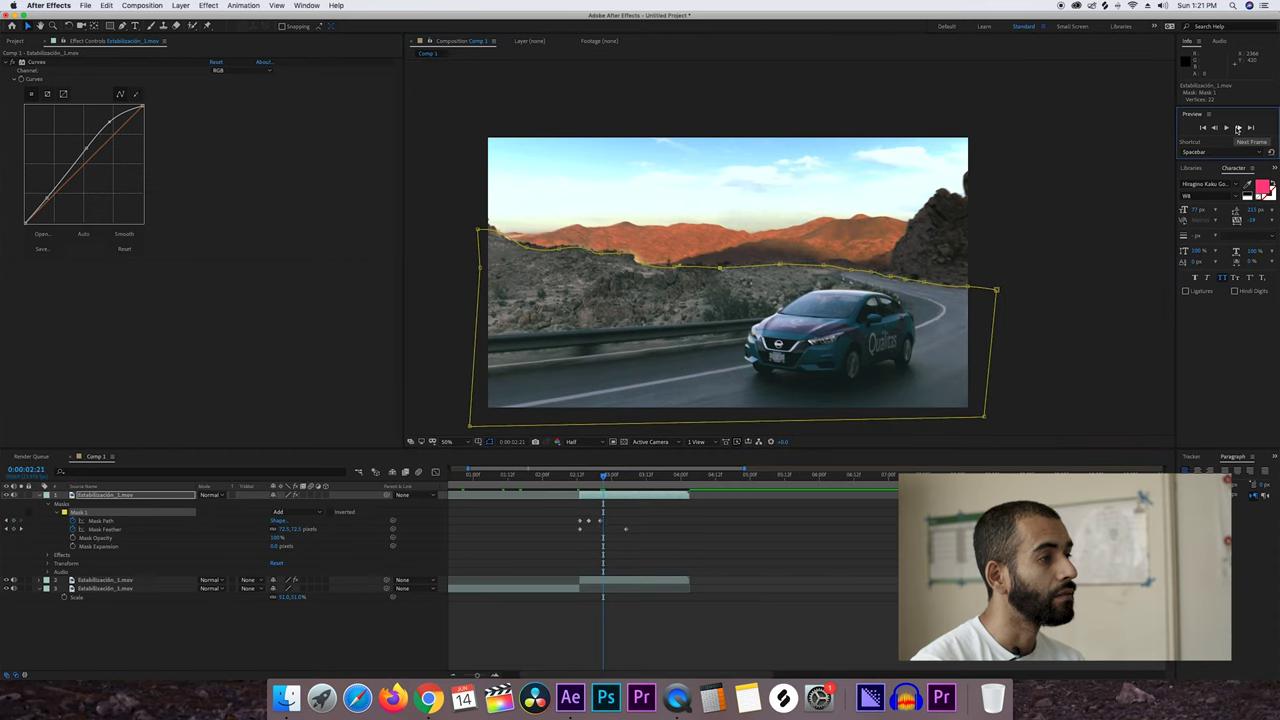
left_click(1237, 128)
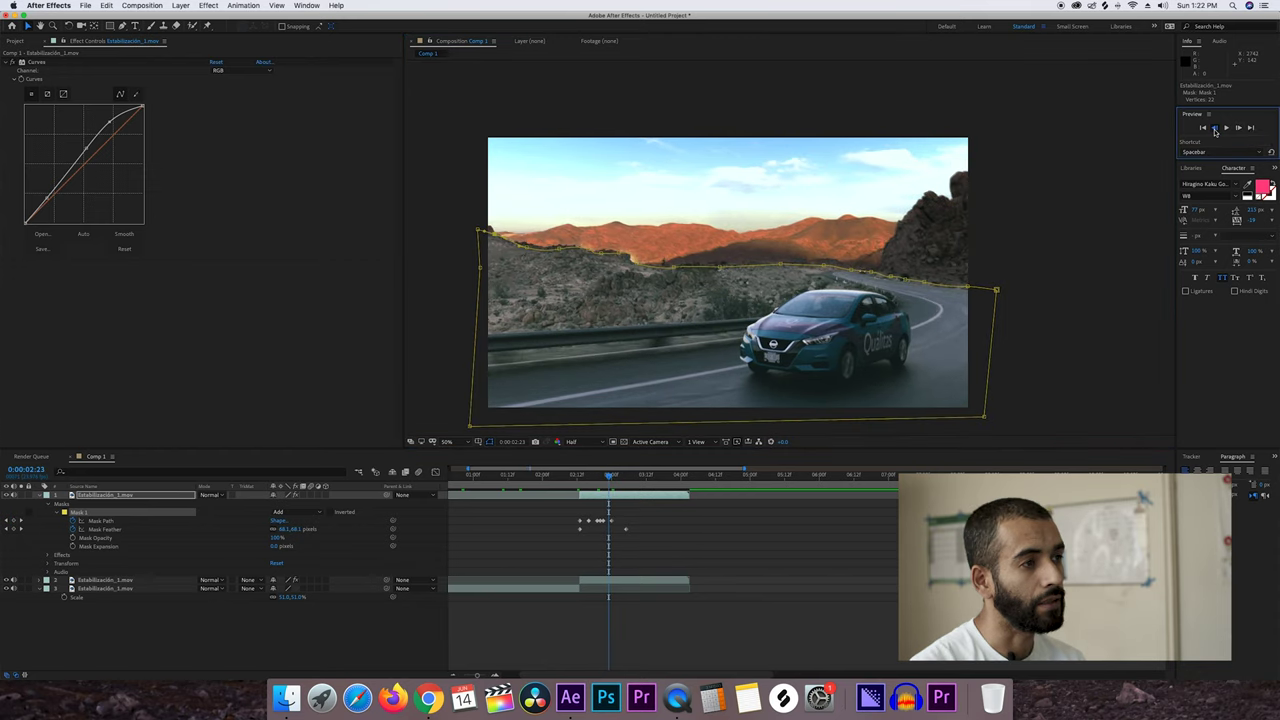
left_click(1215, 129)
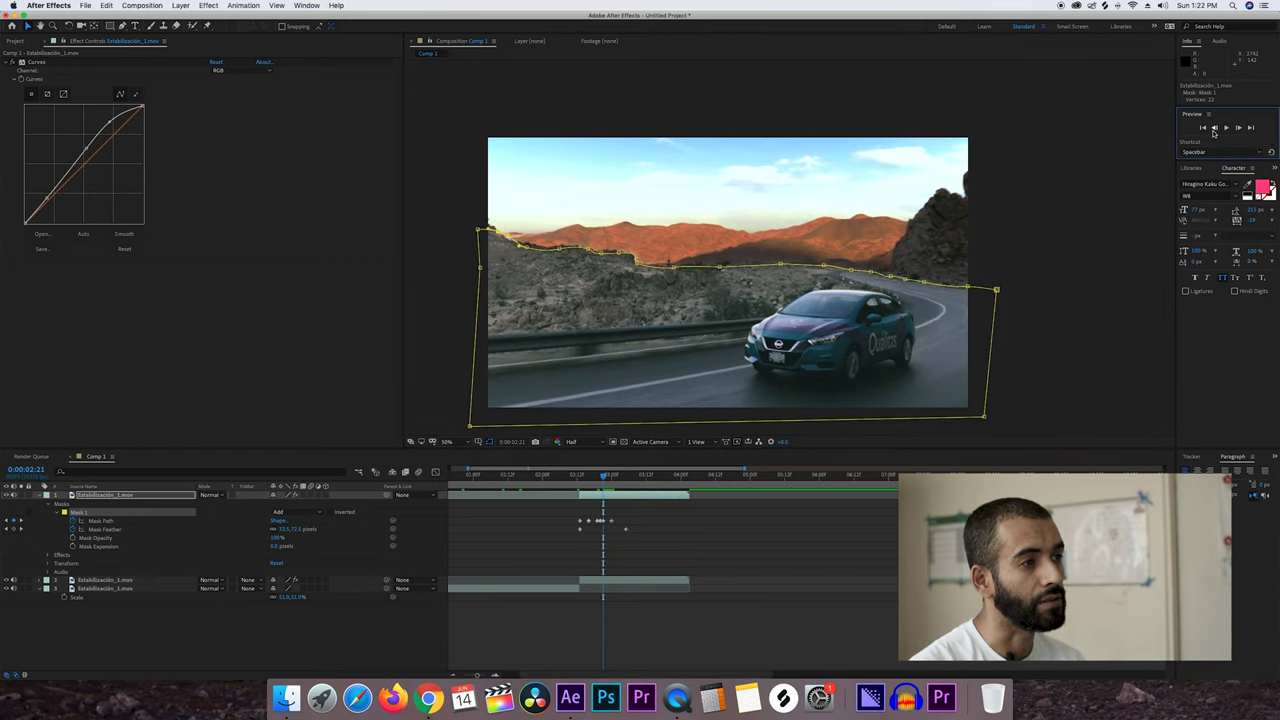
left_click(1215, 129)
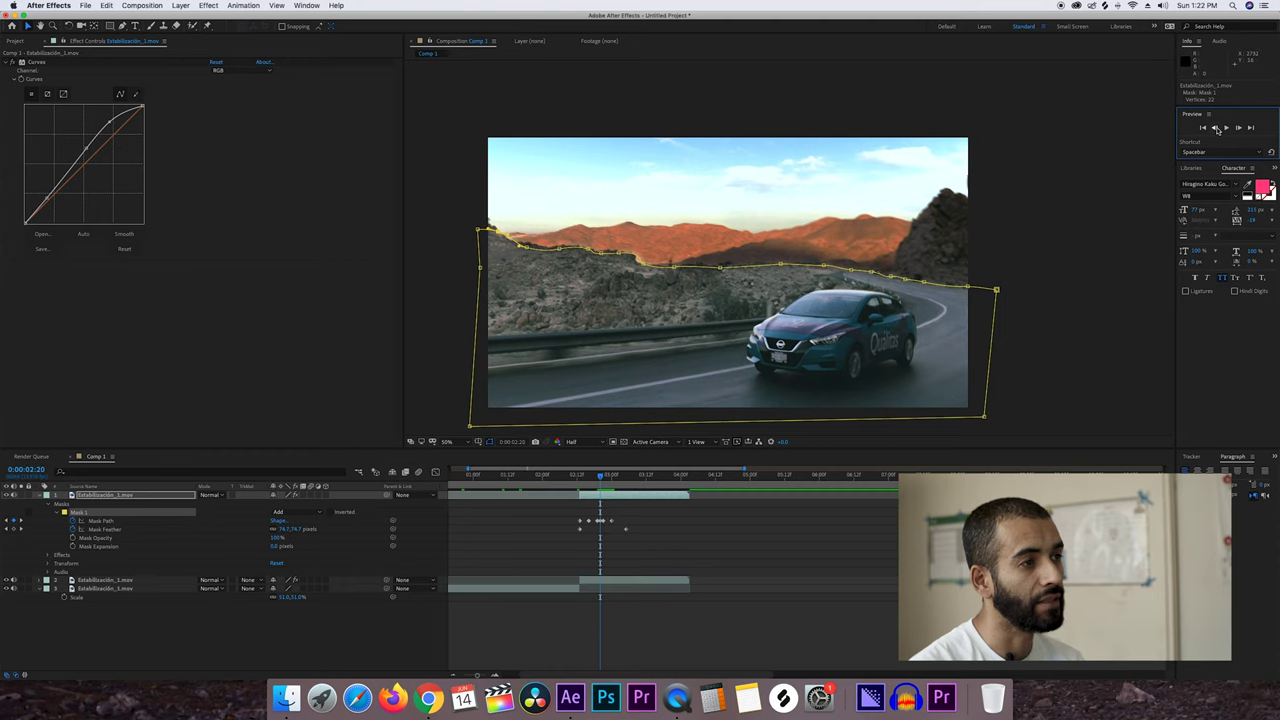
left_click(1240, 129)
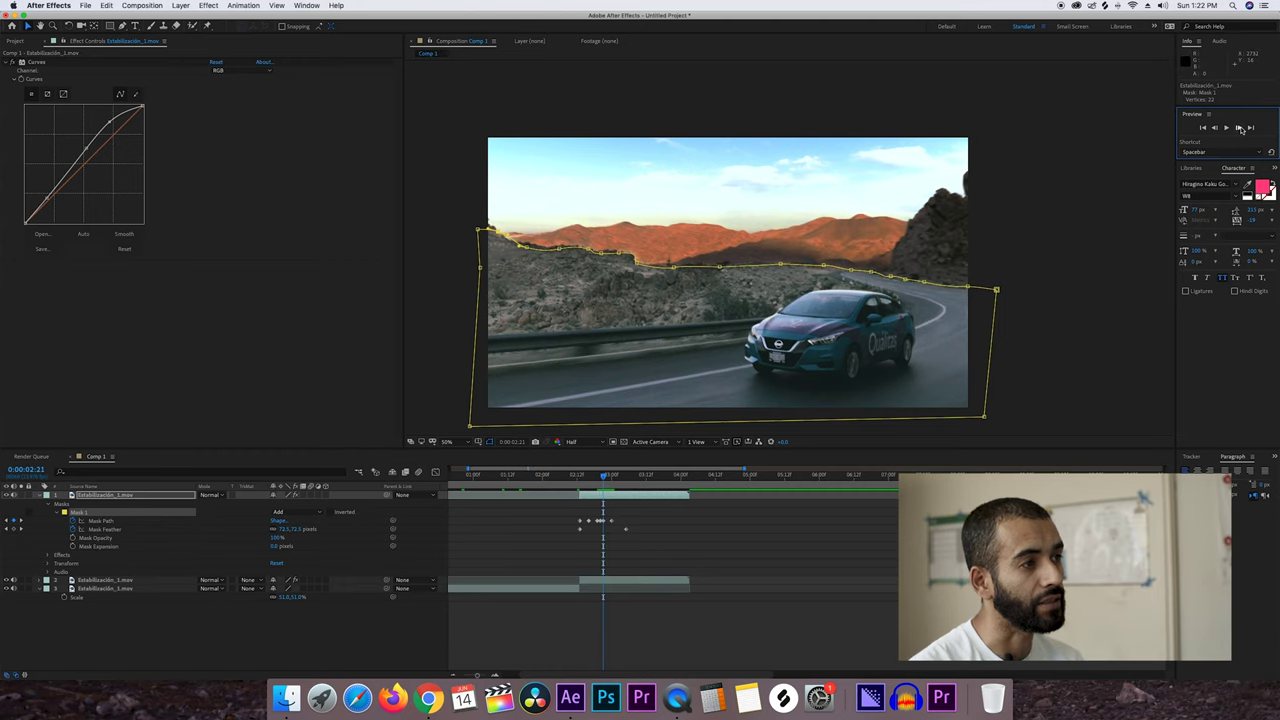
left_click(1240, 129)
left_click(1240, 129)
left_click(1240, 129)
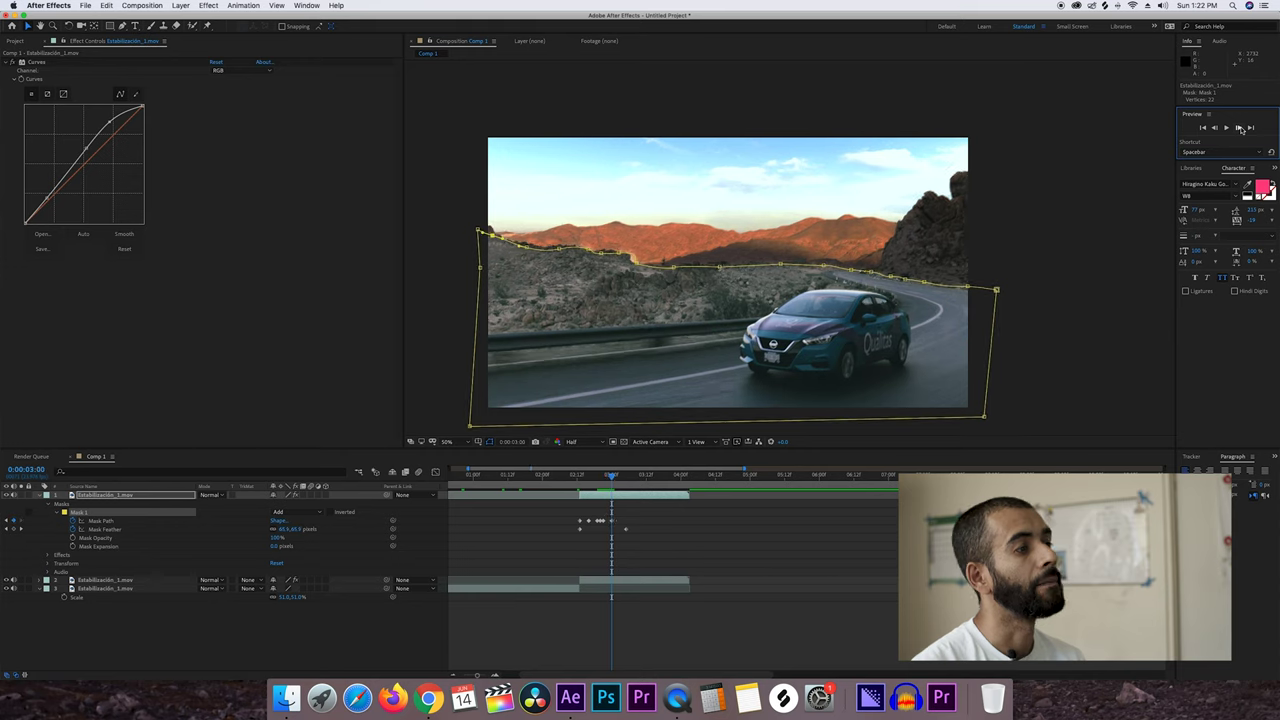
left_click(1240, 129)
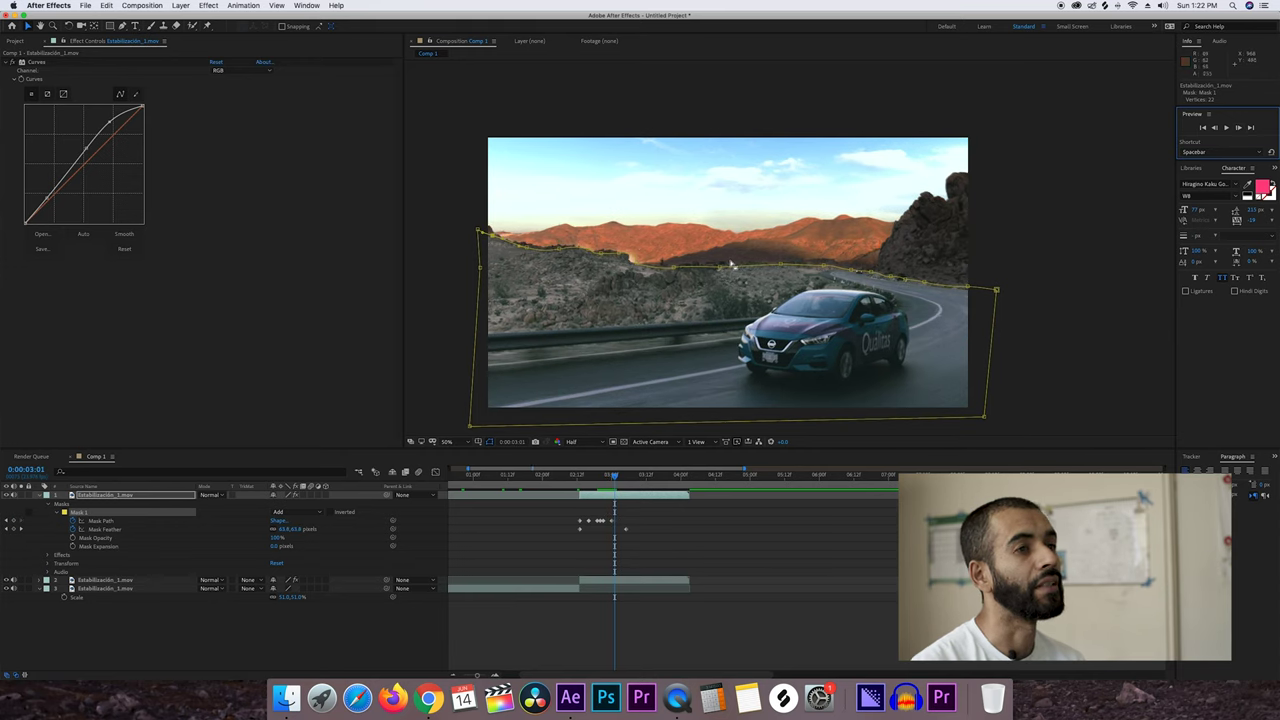
left_click(630, 258)
left_click_drag(620, 258, 627, 262)
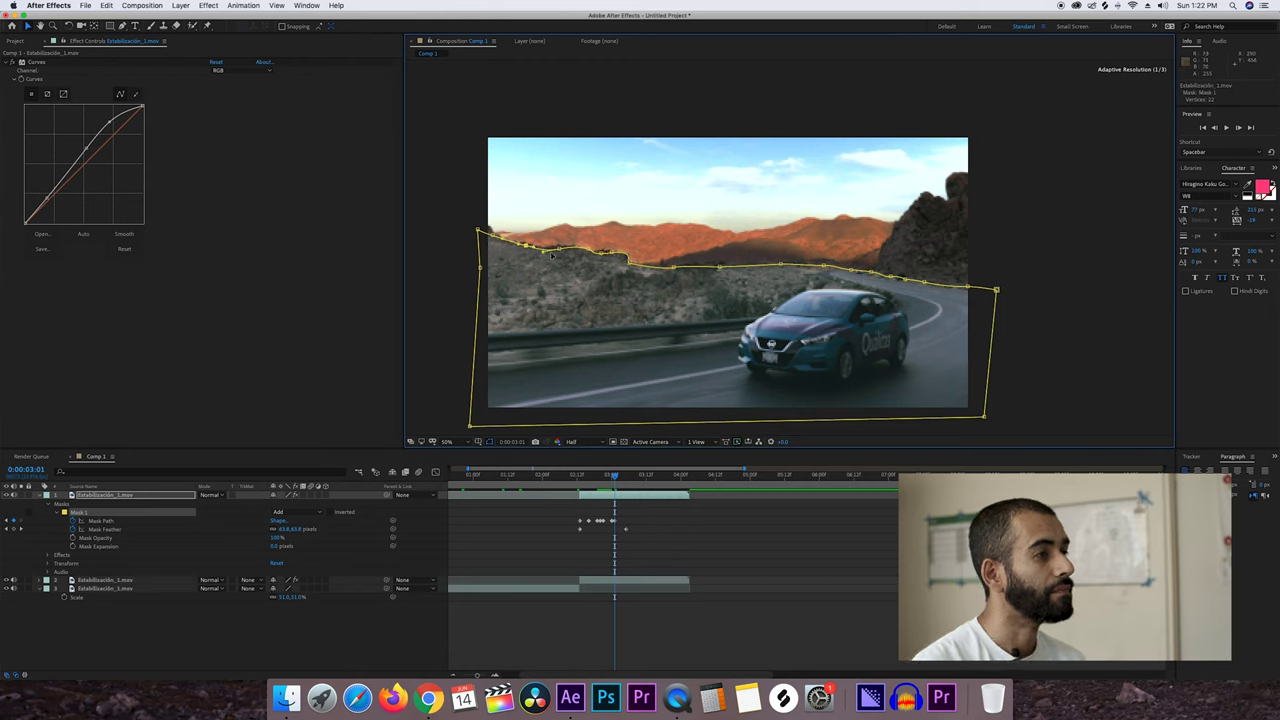
left_click_drag(673, 268, 830, 268)
left_click(873, 275)
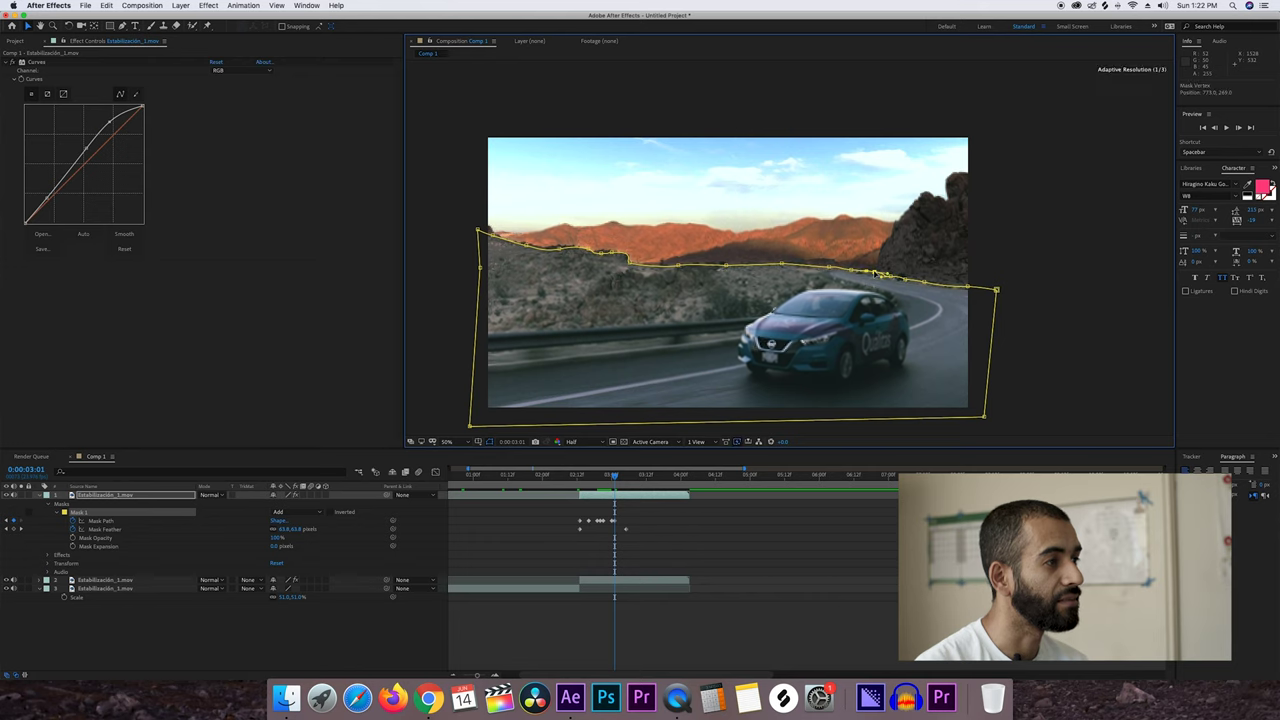
At 0:00:03:04, move a mask vertex to match the ridge
left_click(1239, 128)
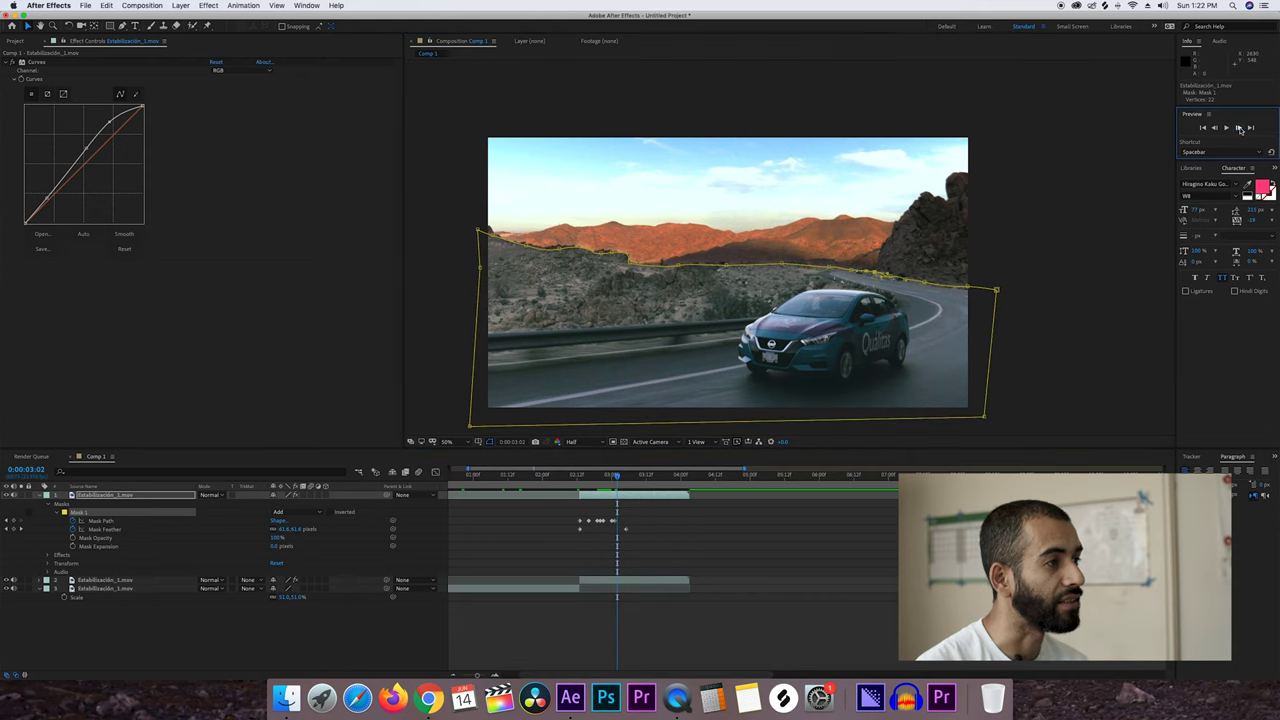
left_click(1240, 128)
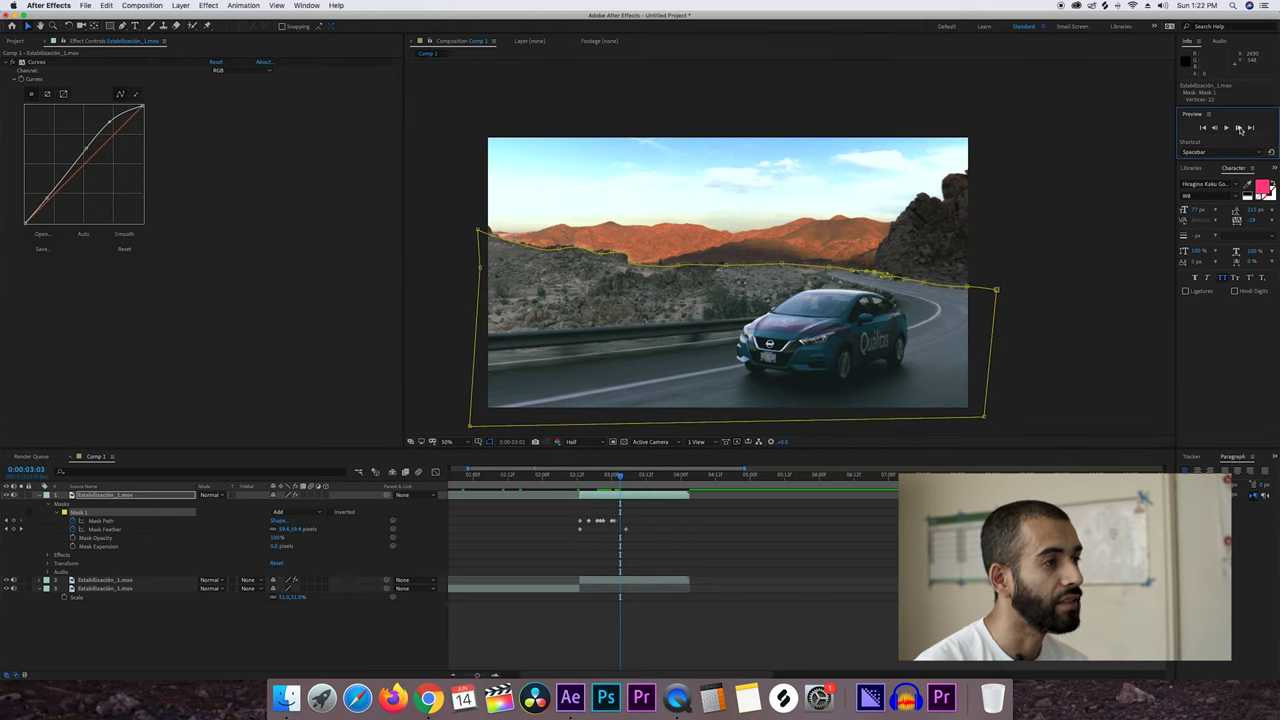
left_click(1240, 128)
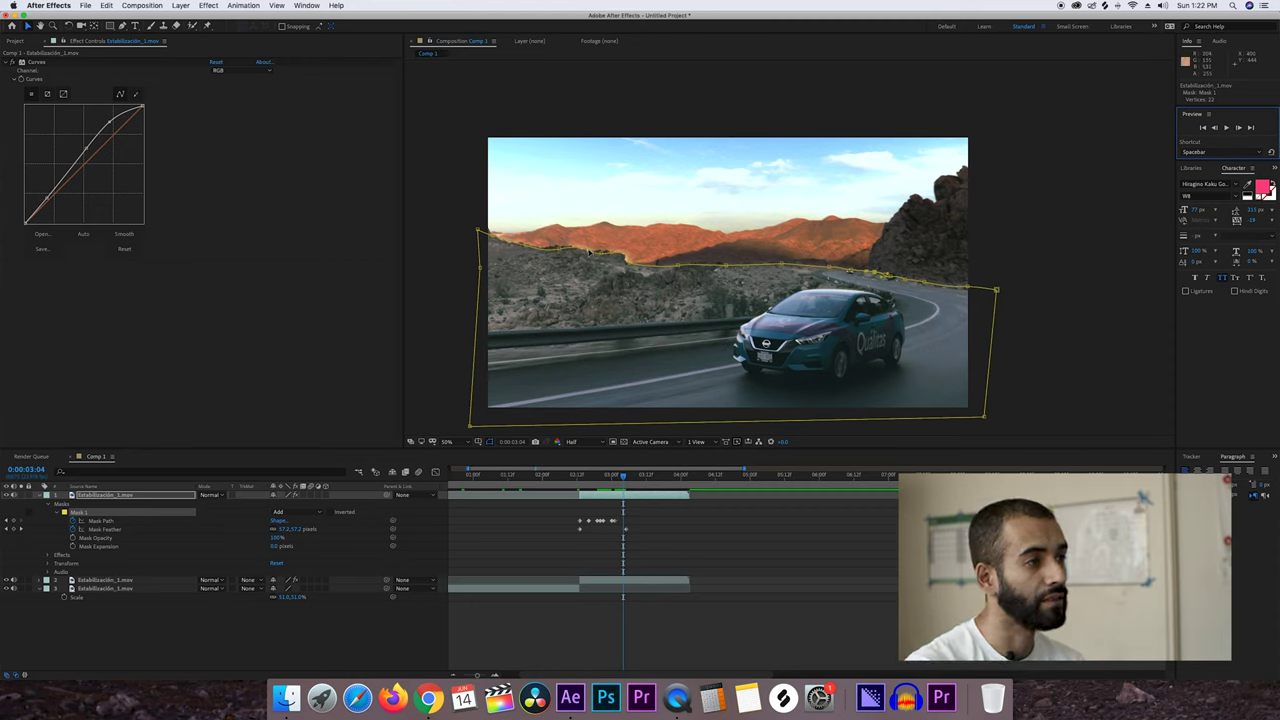
left_click_drag(591, 253, 626, 265)
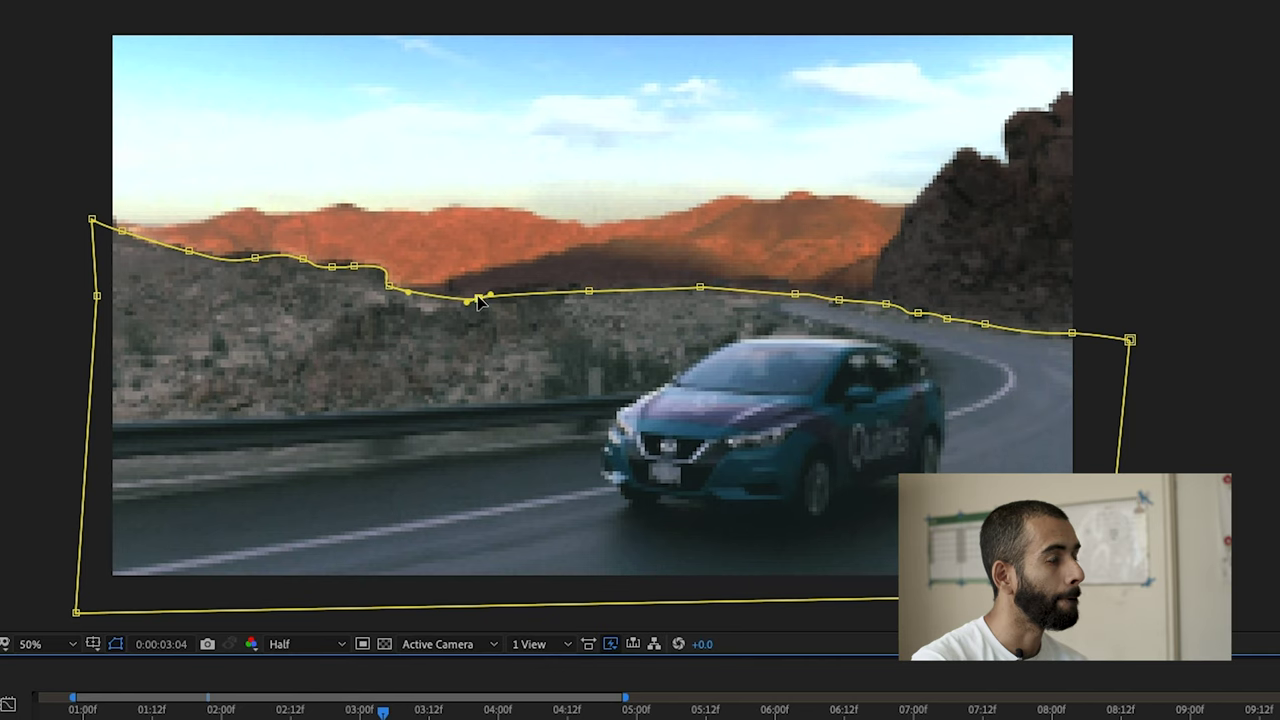
Align the horizon and road-edge vertices at 0:00:03:04, then reshape the left ridge at 0:00:03:08
left_click_drag(781, 265, 784, 266)
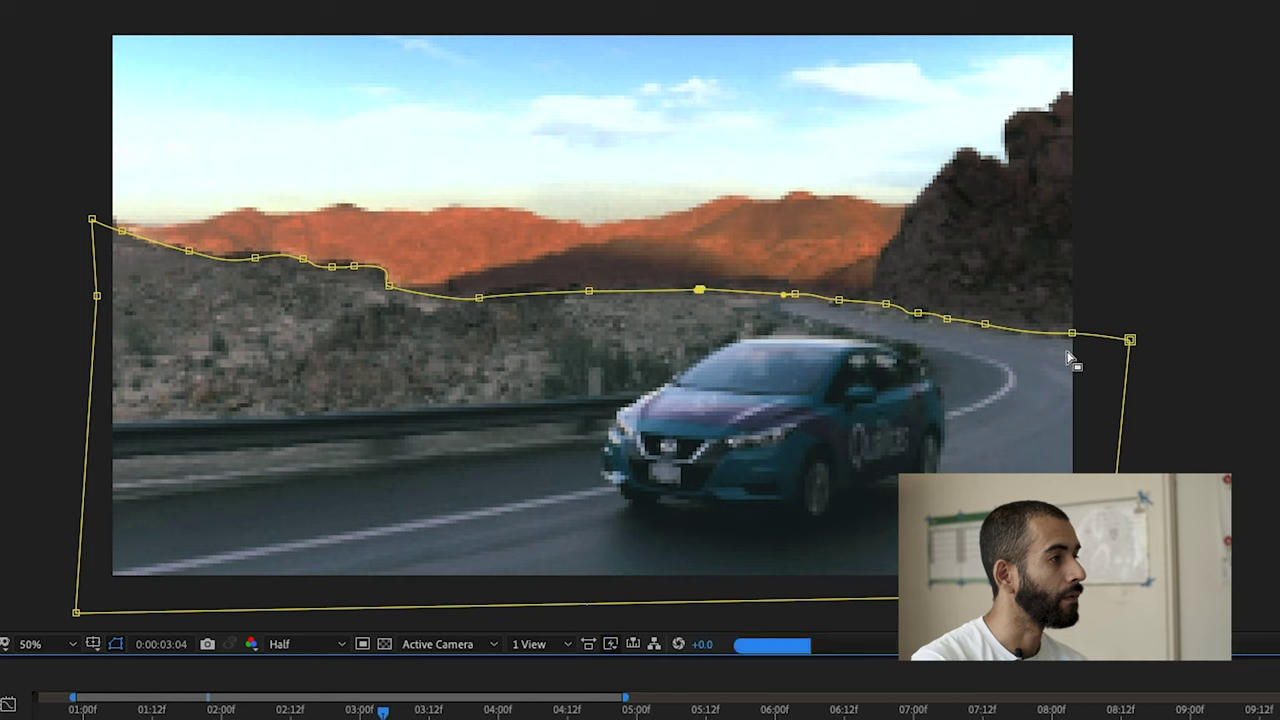
left_click_drag(986, 325, 863, 312)
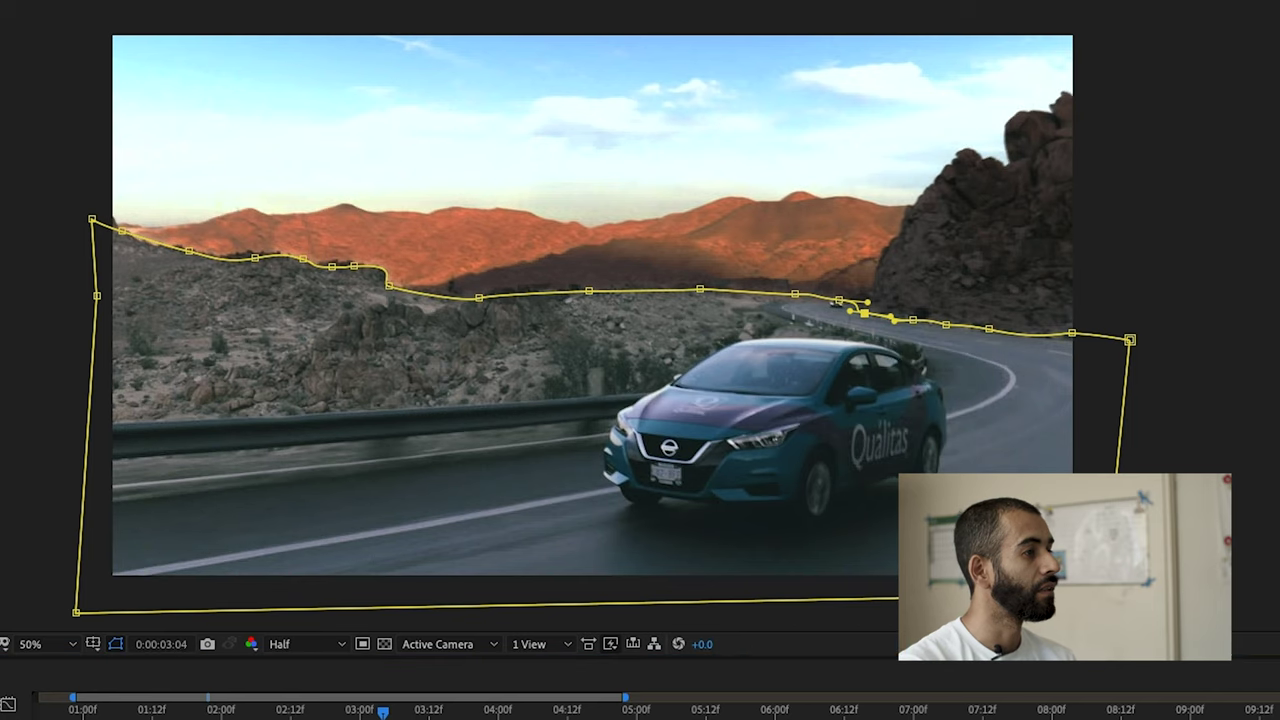
key("Page_Down")
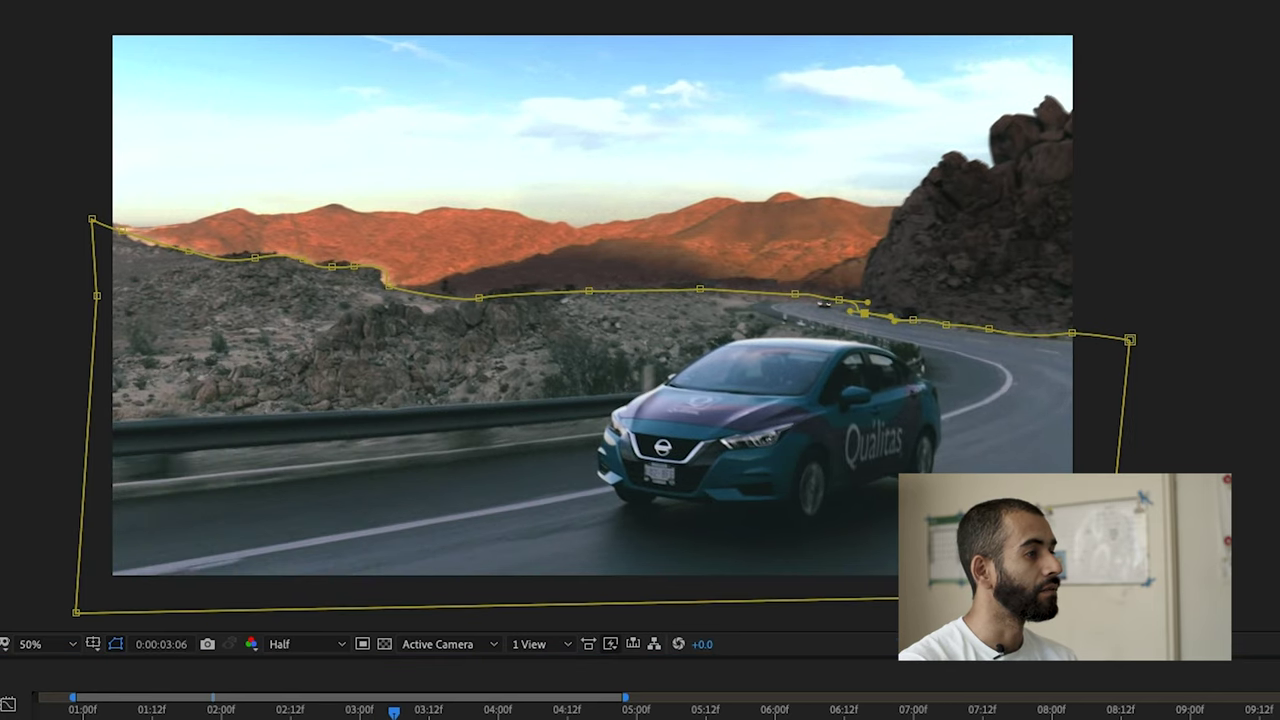
key("Page_Down")
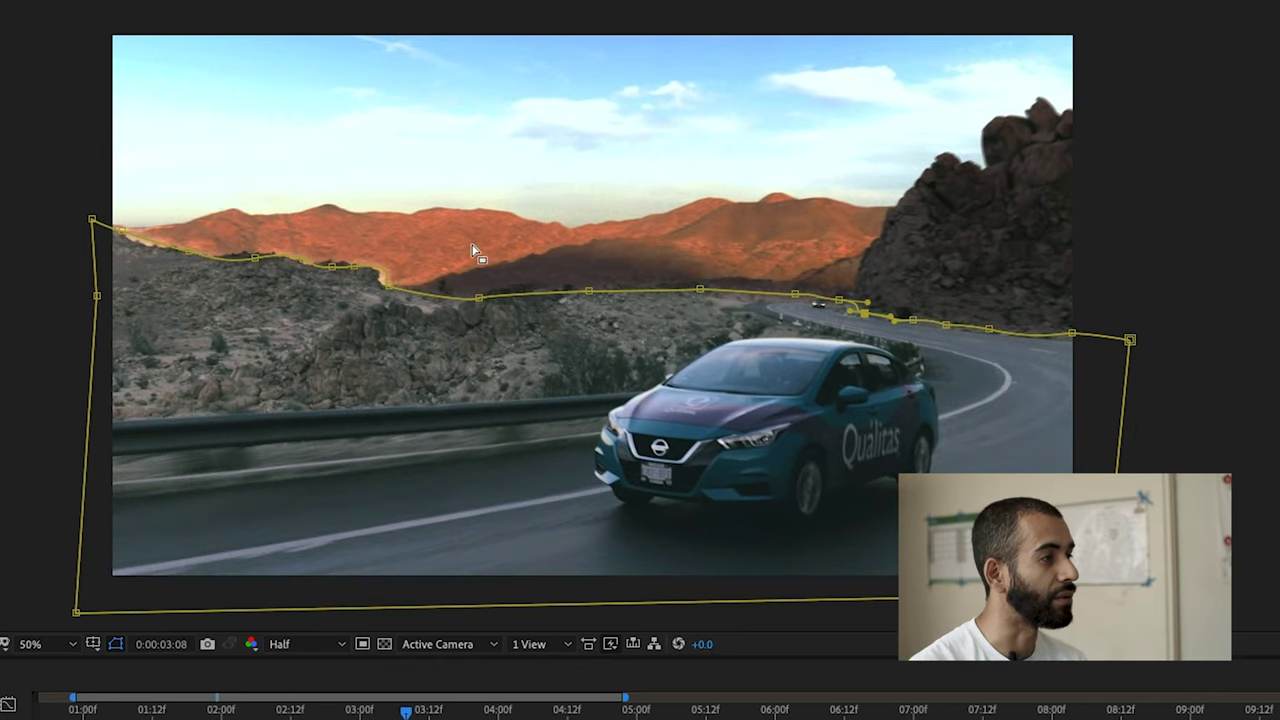
left_click_drag(386, 285, 373, 287)
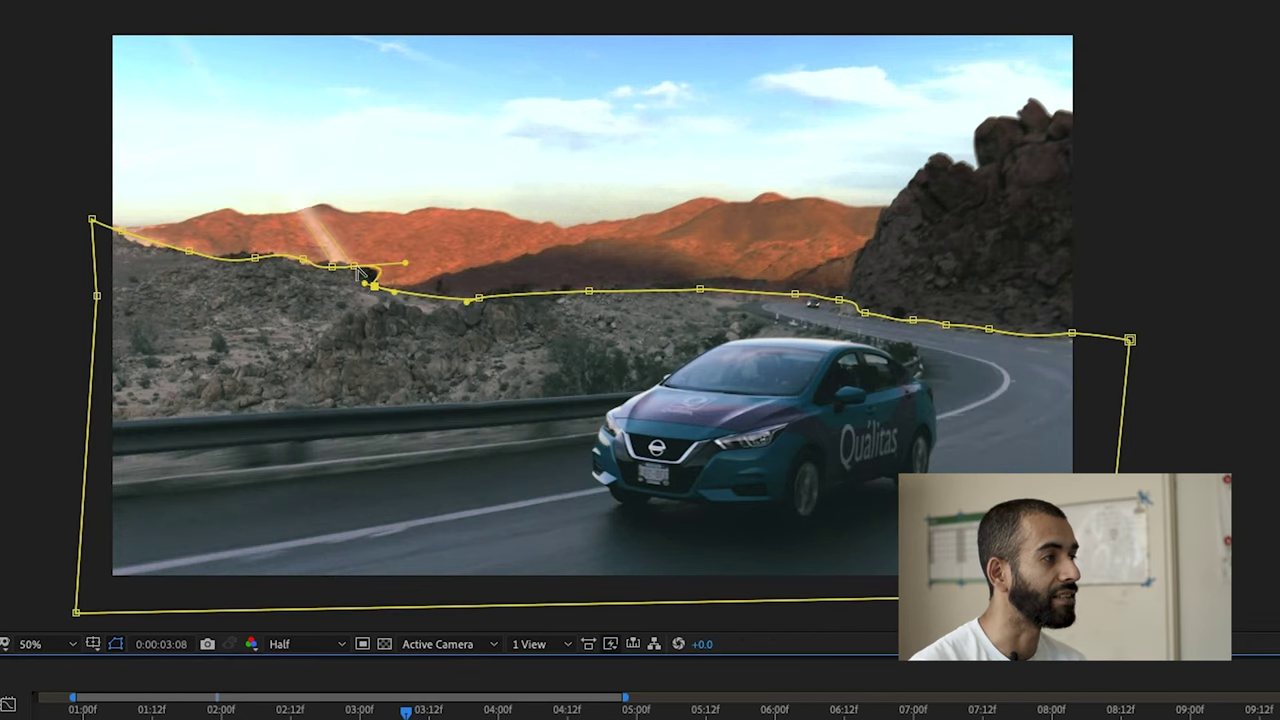
left_click_drag(330, 272, 295, 262)
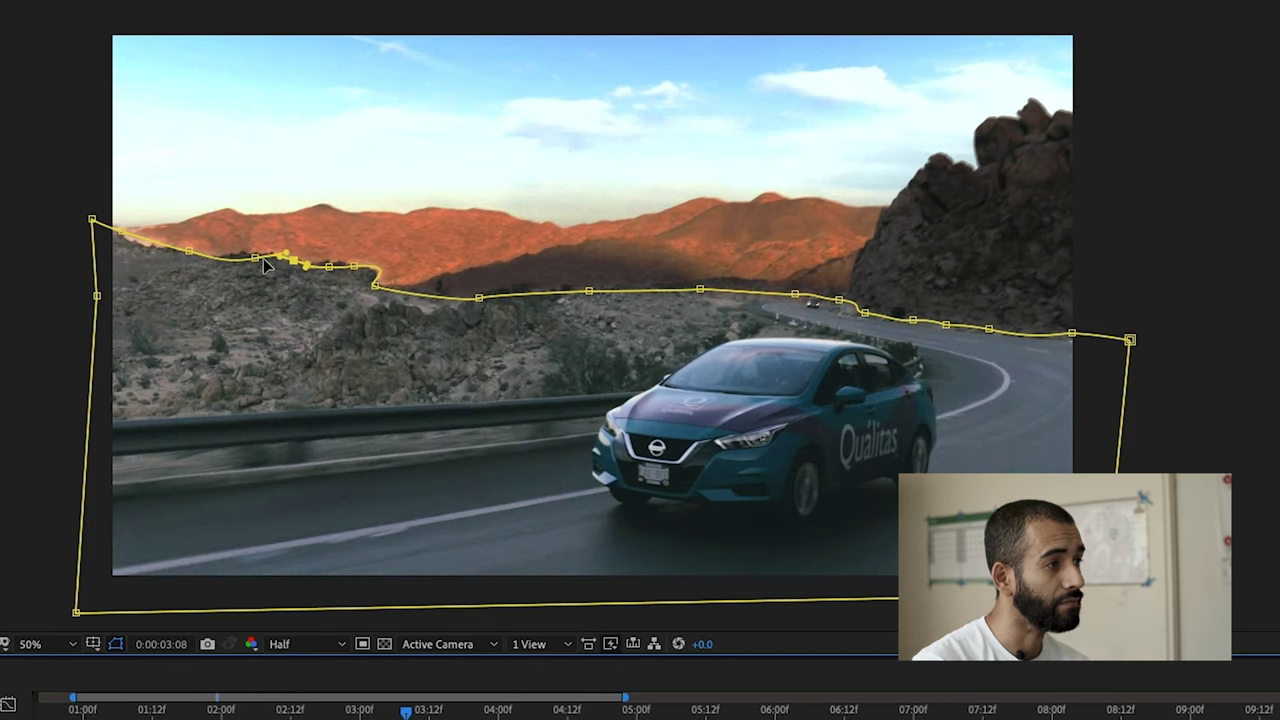
left_click_drag(258, 262, 250, 262)
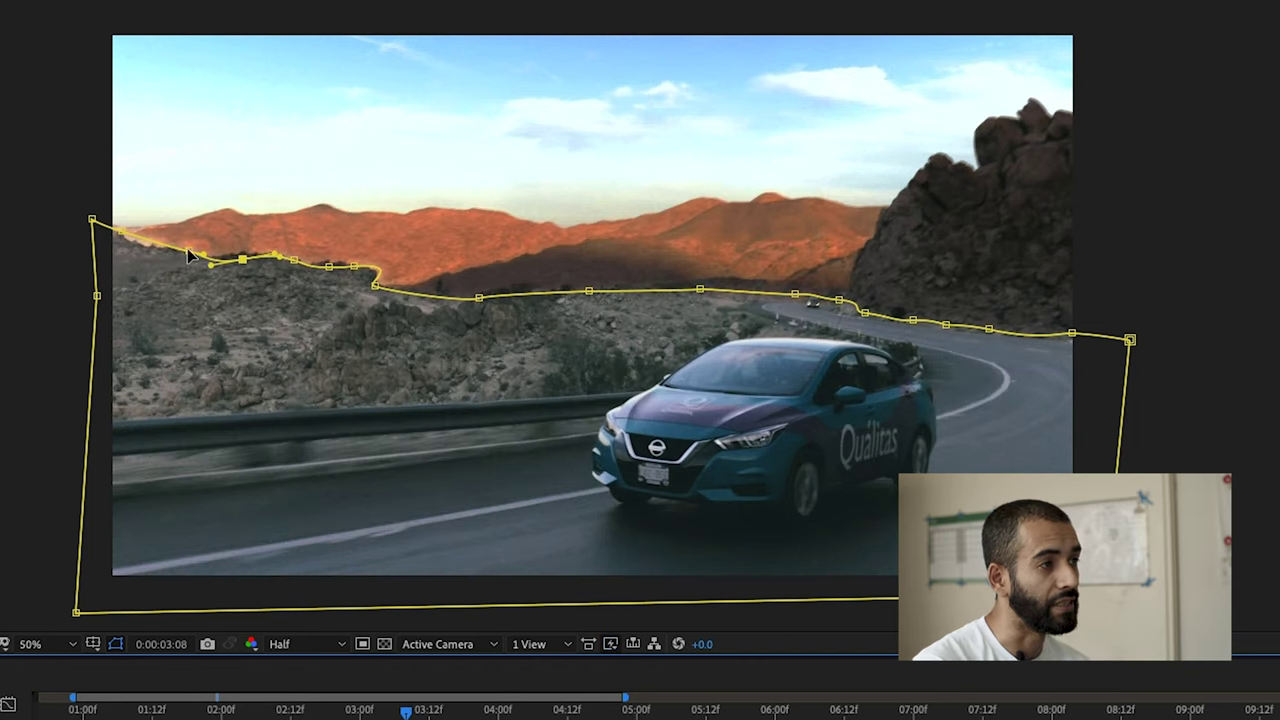
left_click_drag(149, 246, 122, 236)
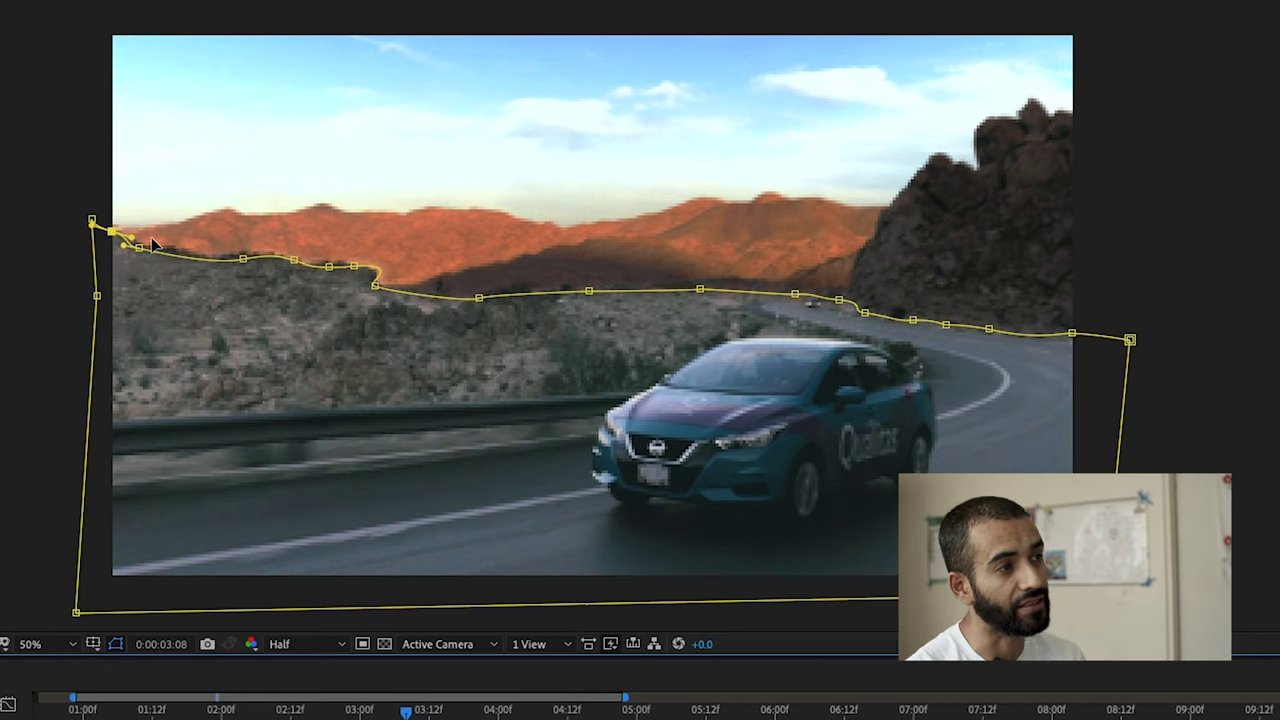
Check each horizon vertex from the ridge dip to the right end, then deselect the points
left_click(374, 284)
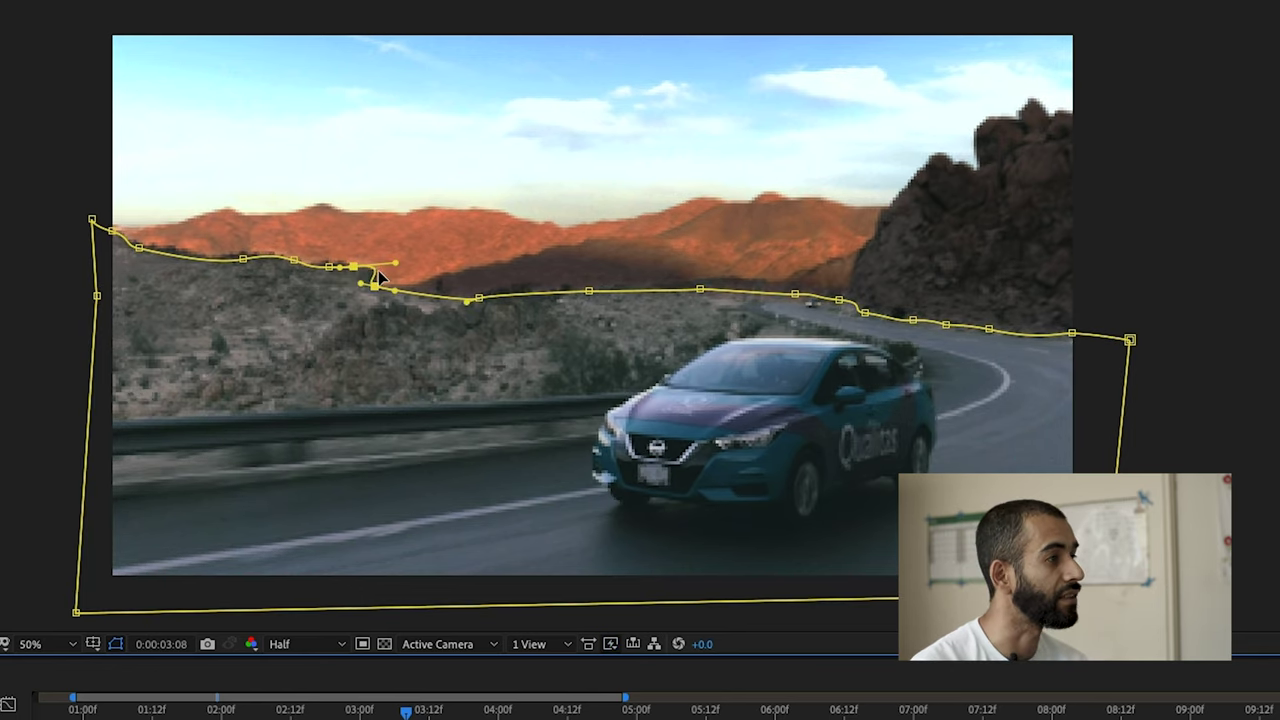
left_click(481, 300)
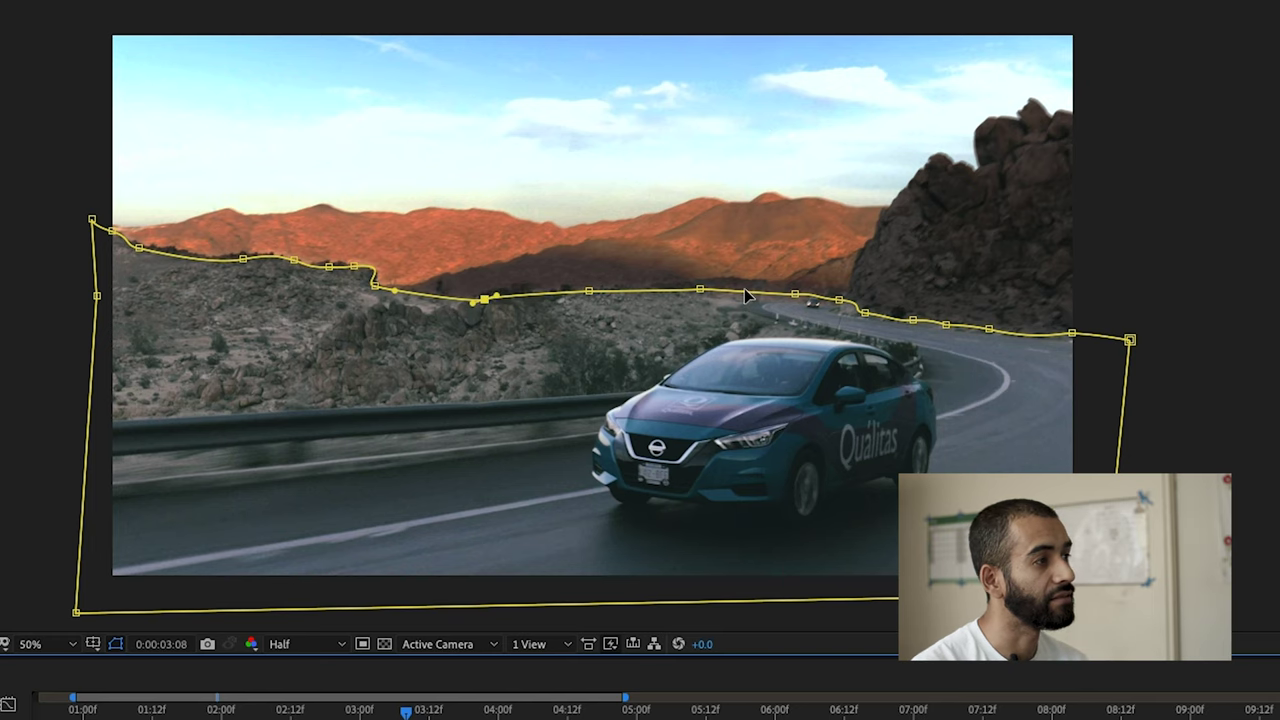
left_click(840, 305)
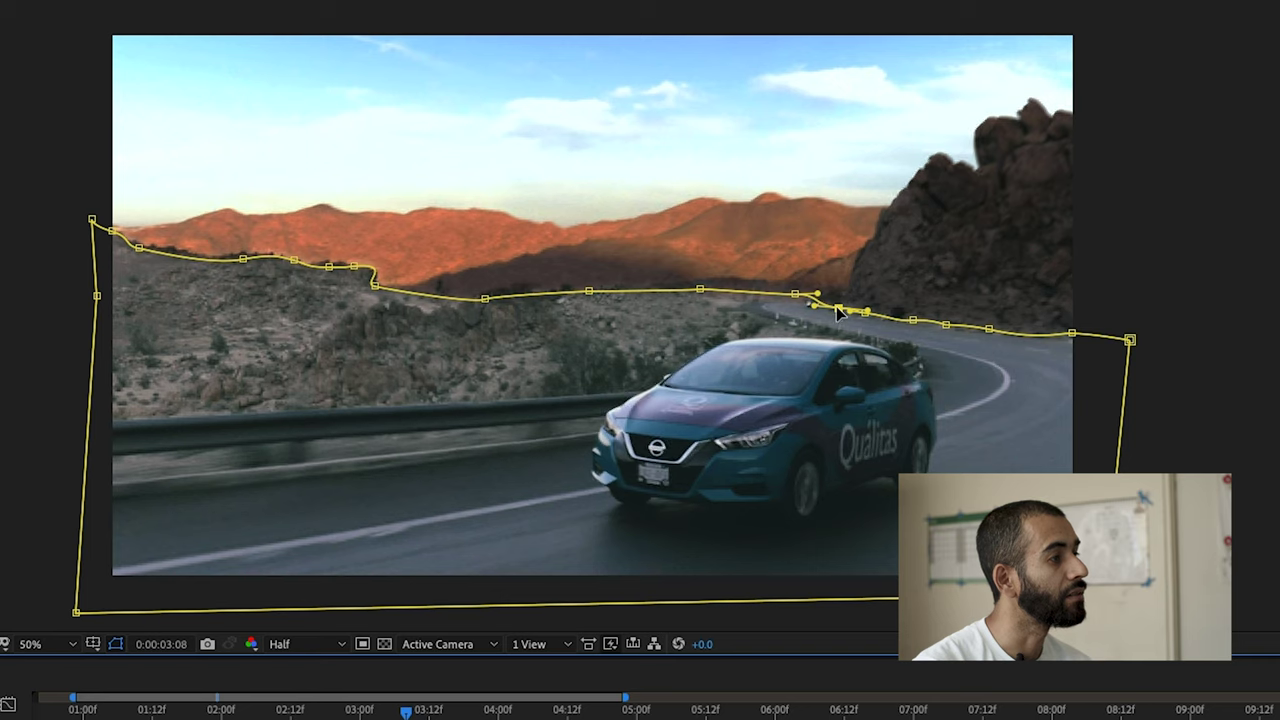
left_click(795, 297)
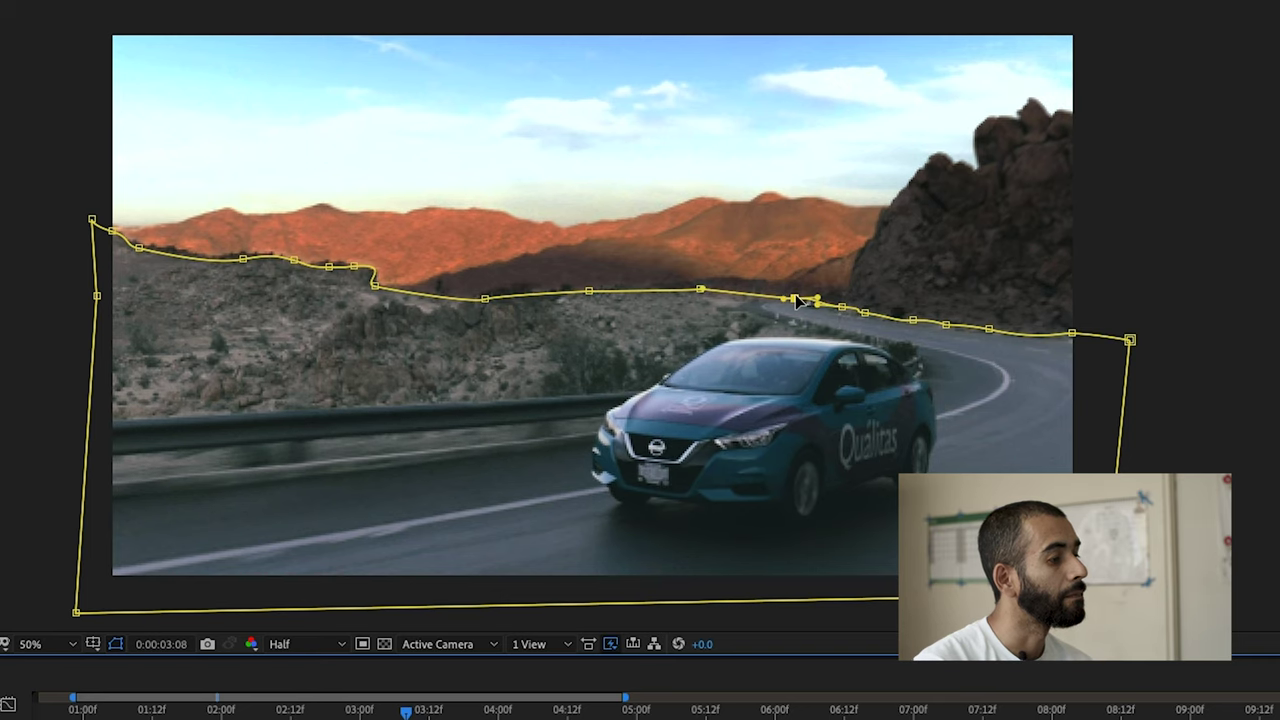
left_click(988, 329)
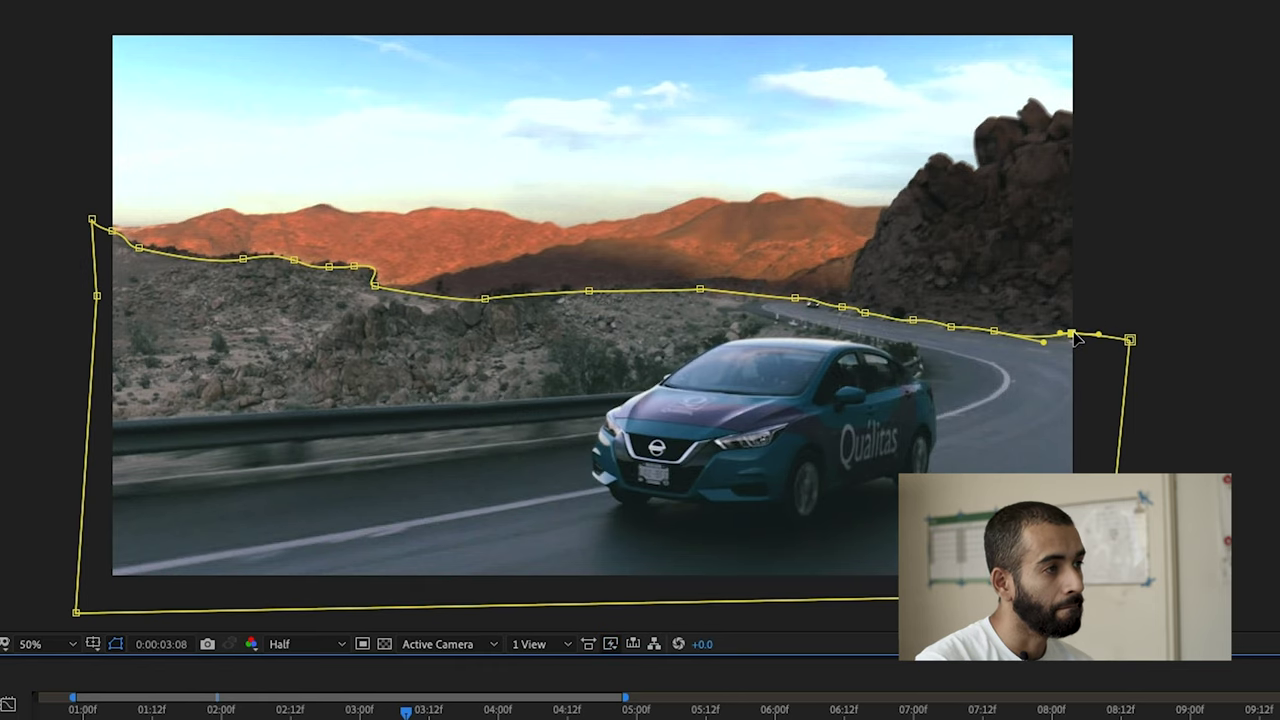
left_click(1212, 307)
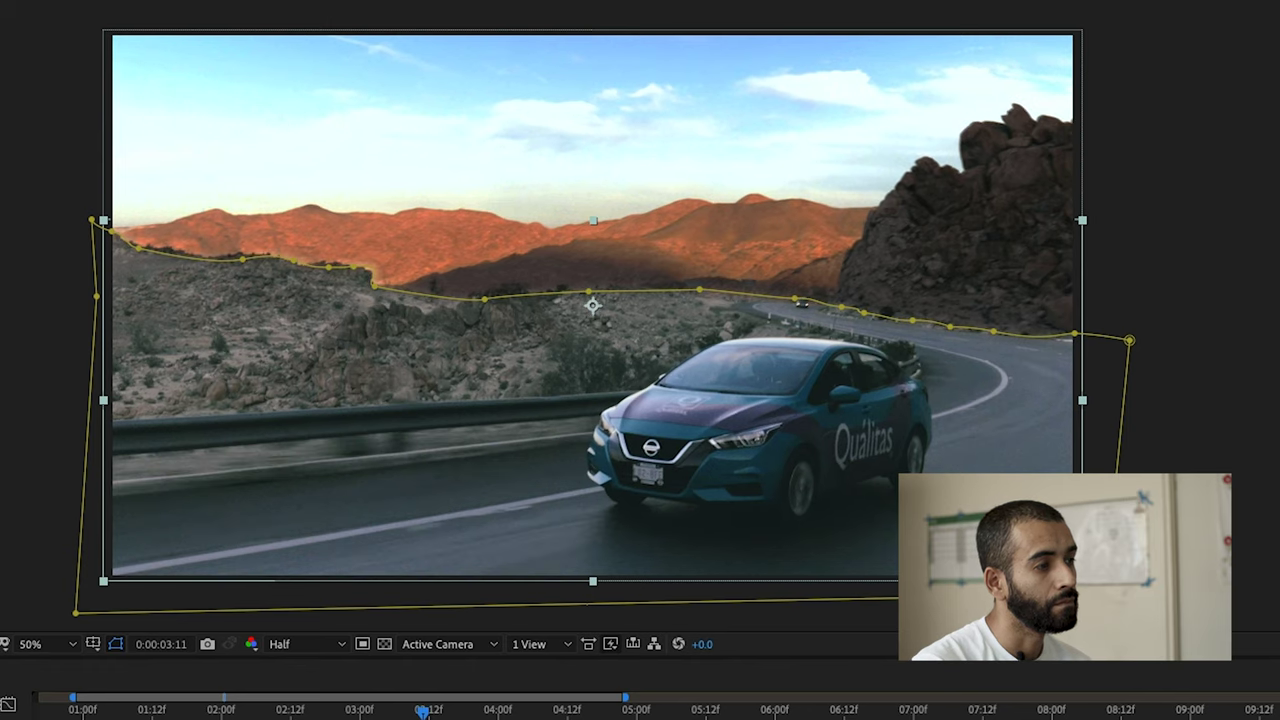
One frame later, reshape the mask at the ridge dip
key("Page_Down")
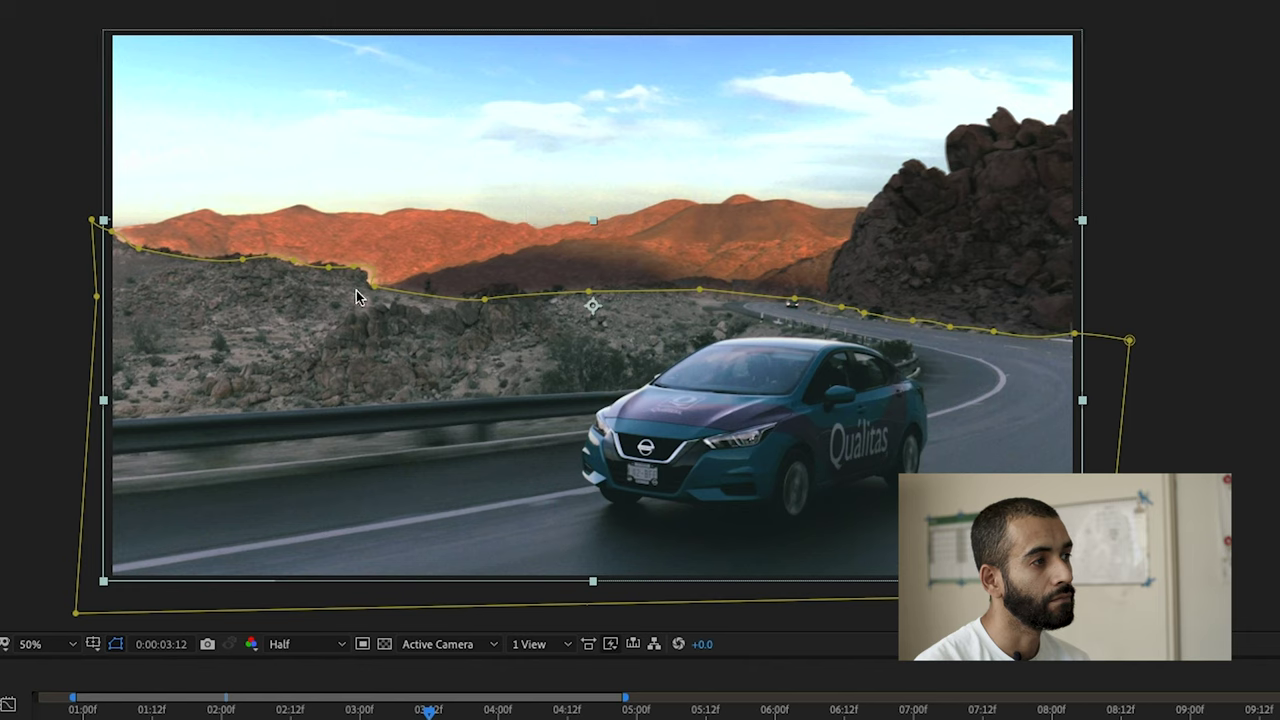
left_click(375, 272)
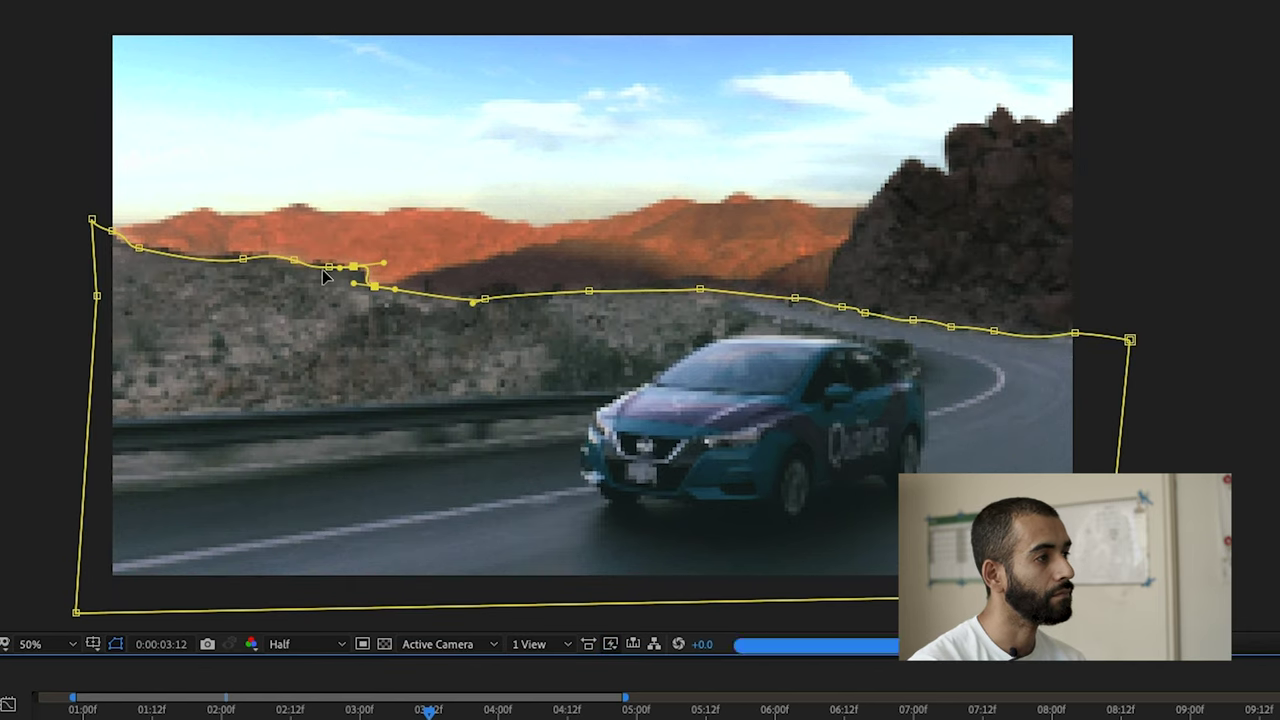
left_click_drag(300, 266, 353, 275)
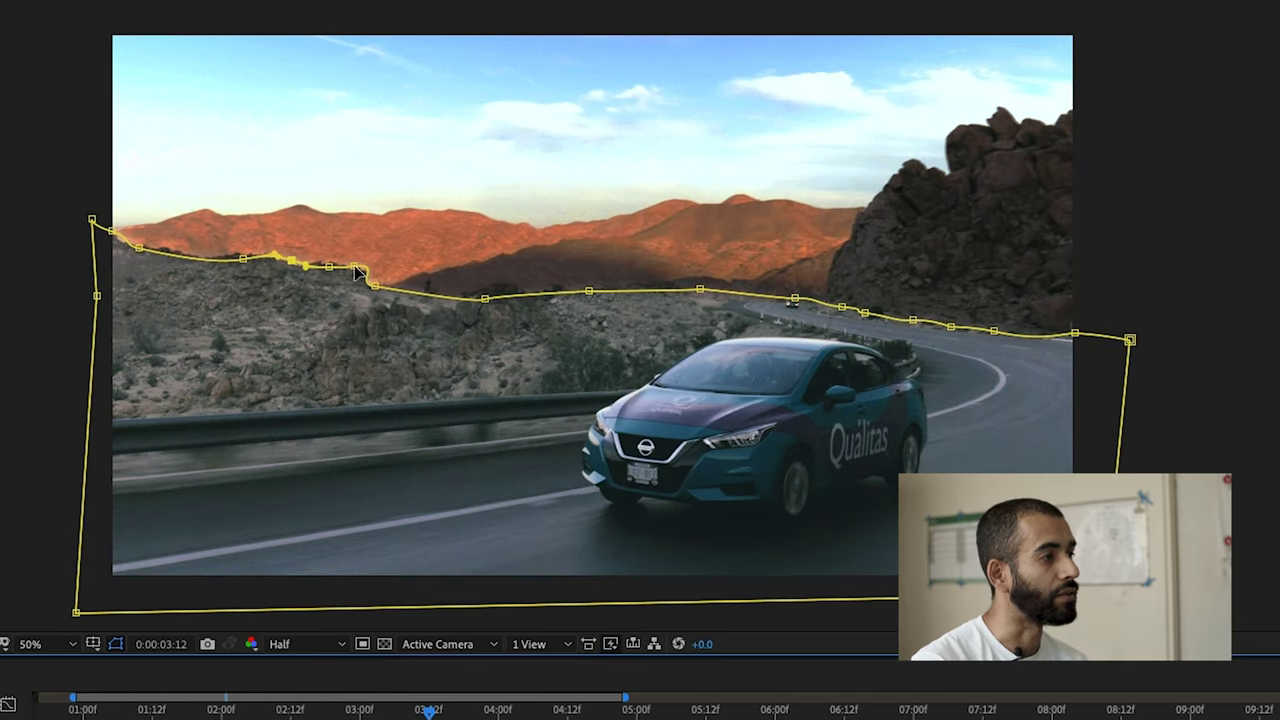
At 0:00:03:20, lower the mask points near the road bend onto the ridge
left_click(451, 712)
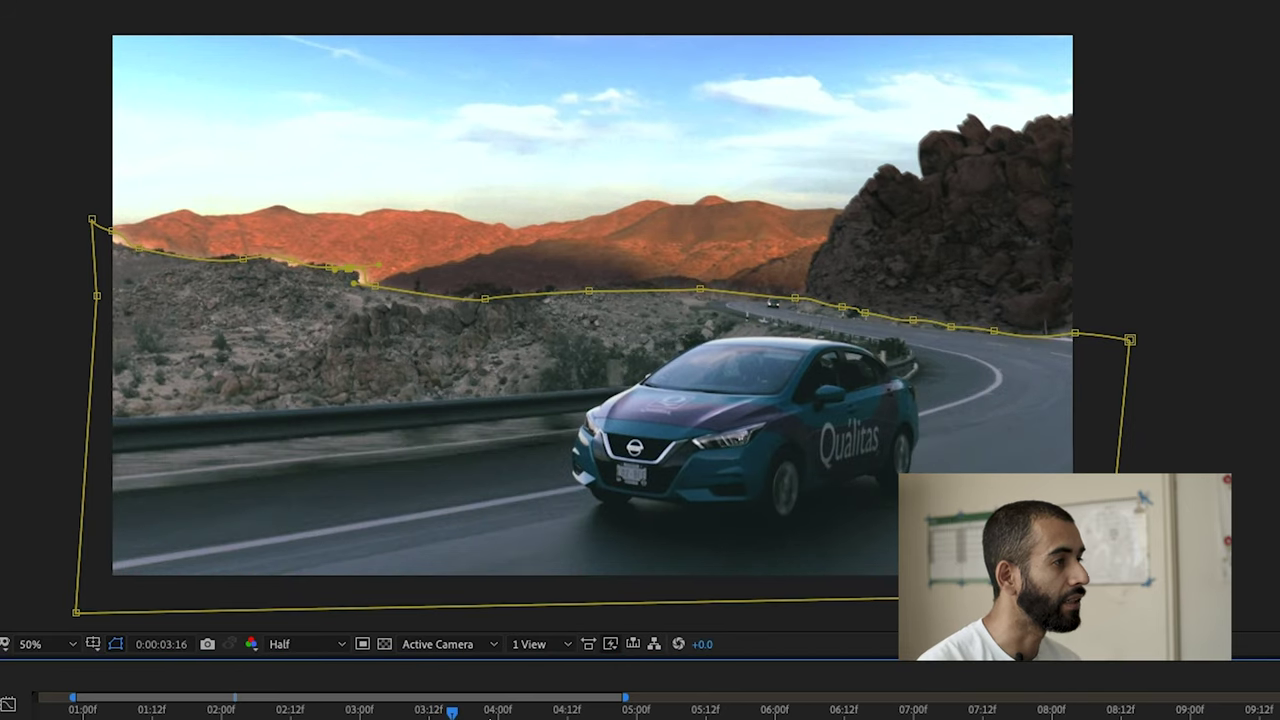
left_click(474, 712)
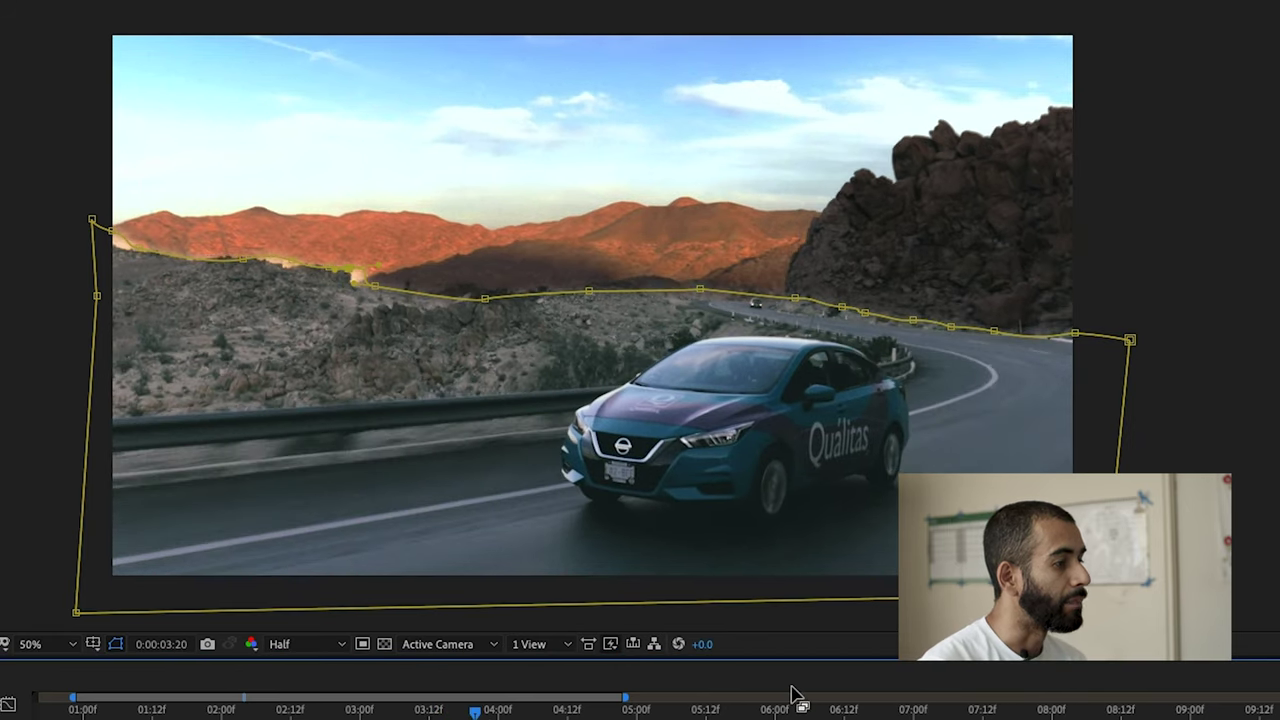
left_click_drag(842, 310, 838, 314)
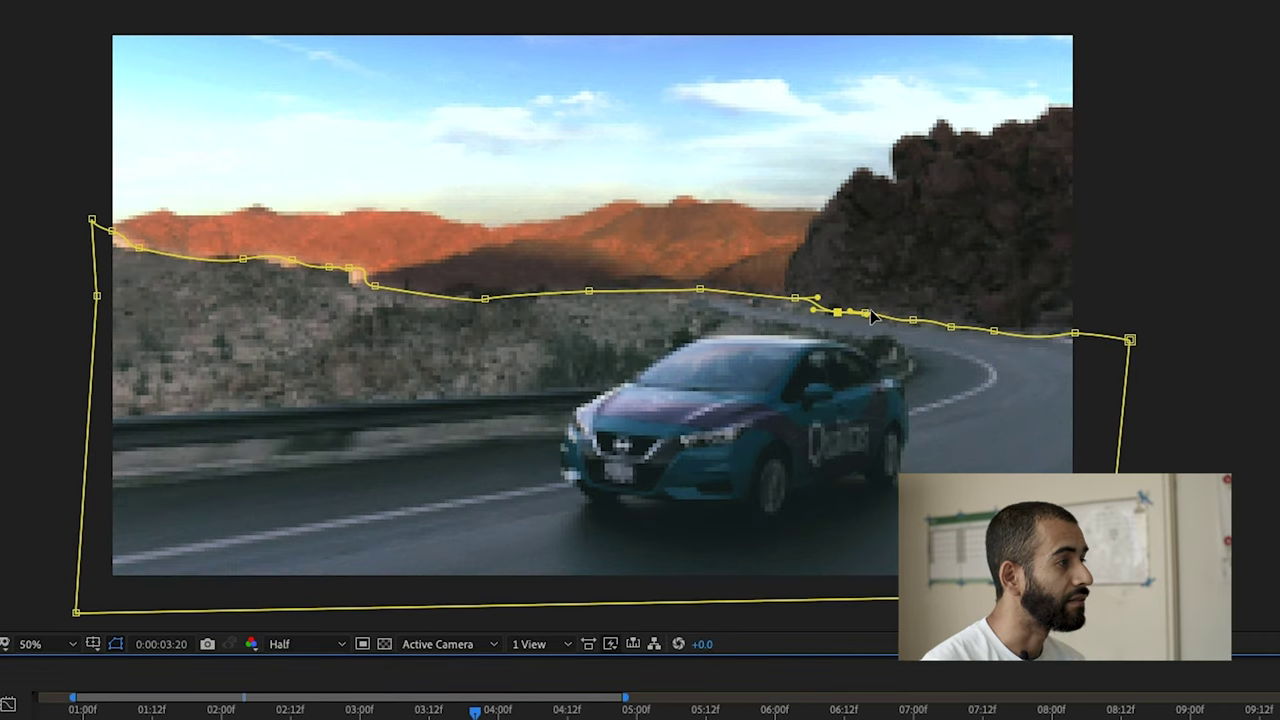
key("Down")
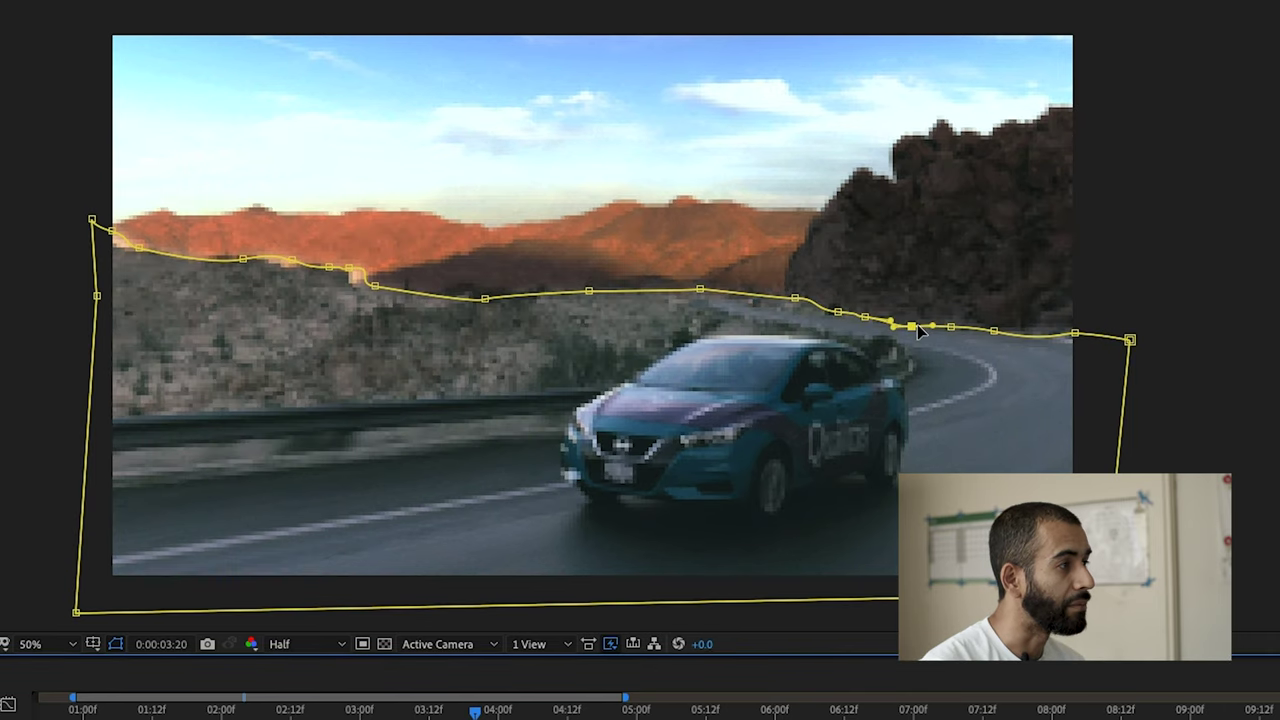
left_click(993, 332)
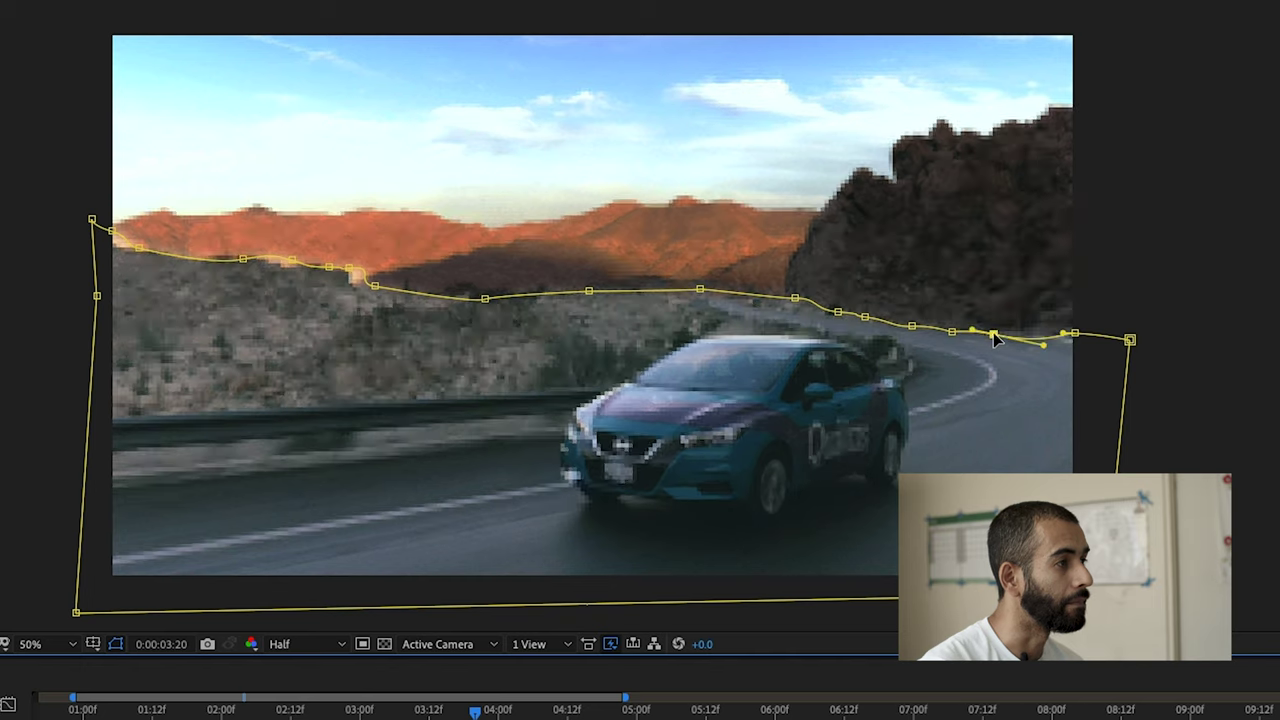
left_click_drag(794, 299, 789, 307)
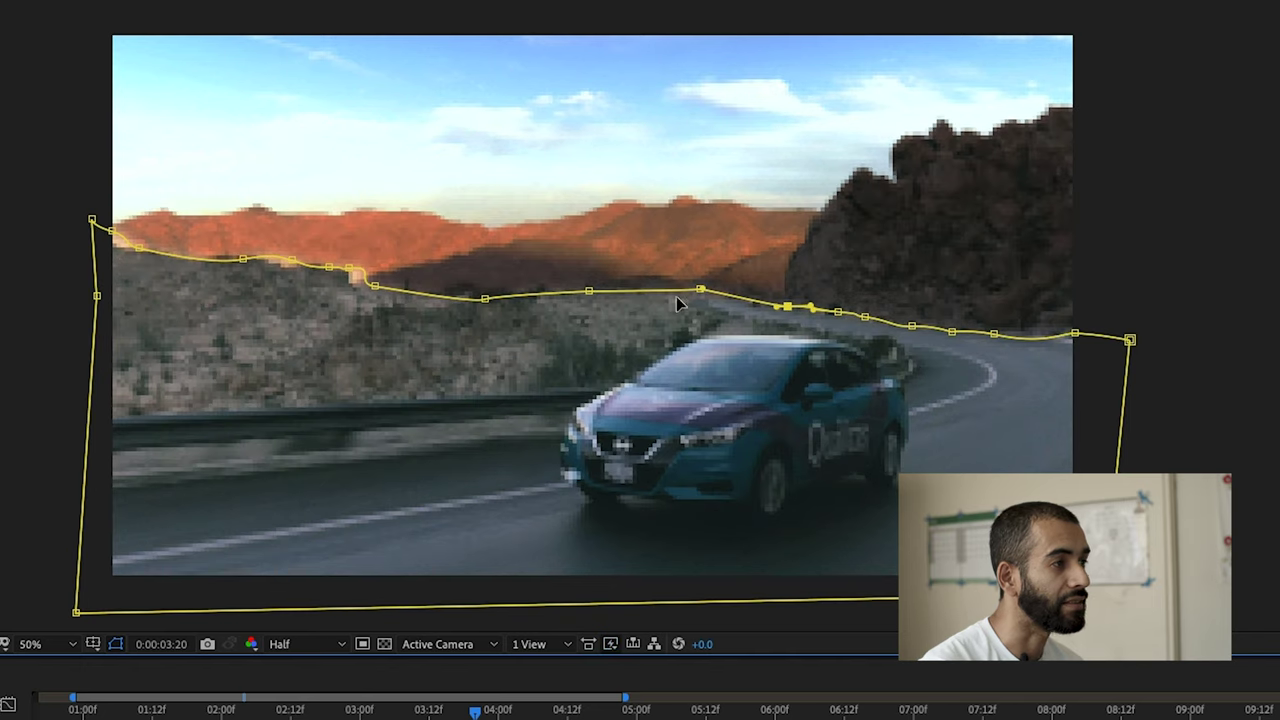
left_click_drag(700, 290, 702, 300)
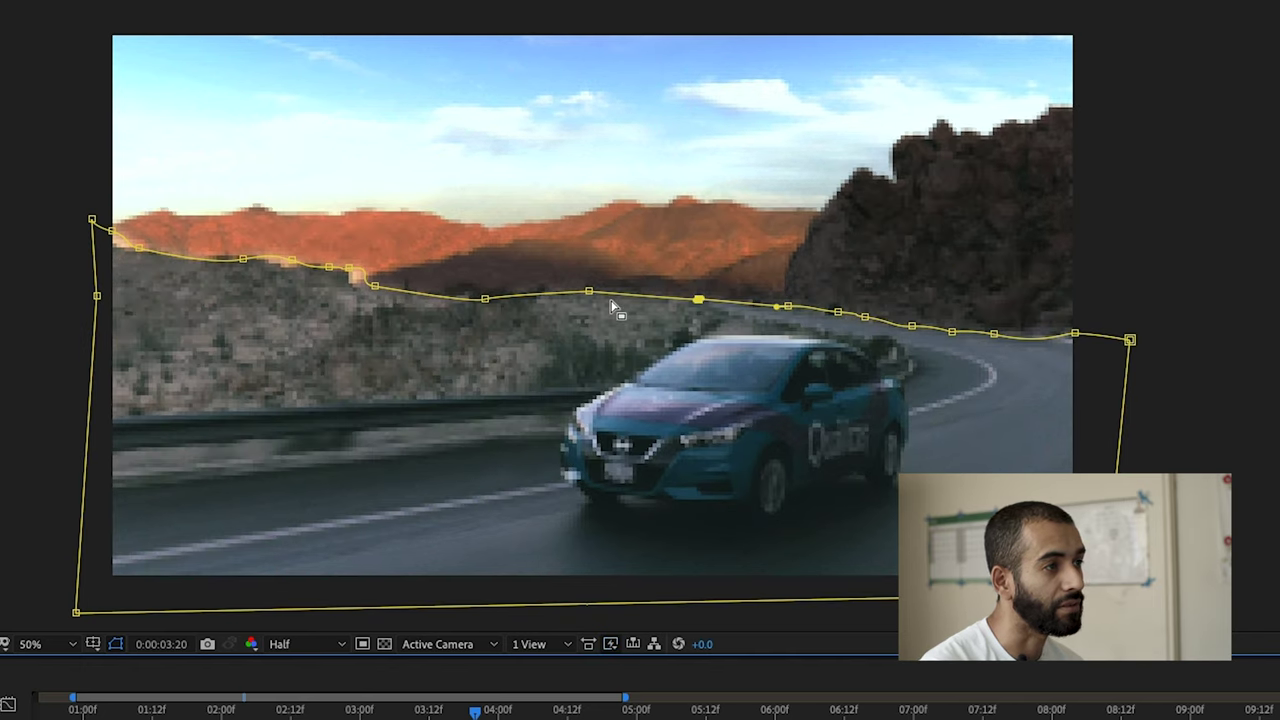
Fit the mask curve to the left hillside and rock outcrop, extending the leftmost point along the ridge
left_click_drag(373, 286, 330, 268)
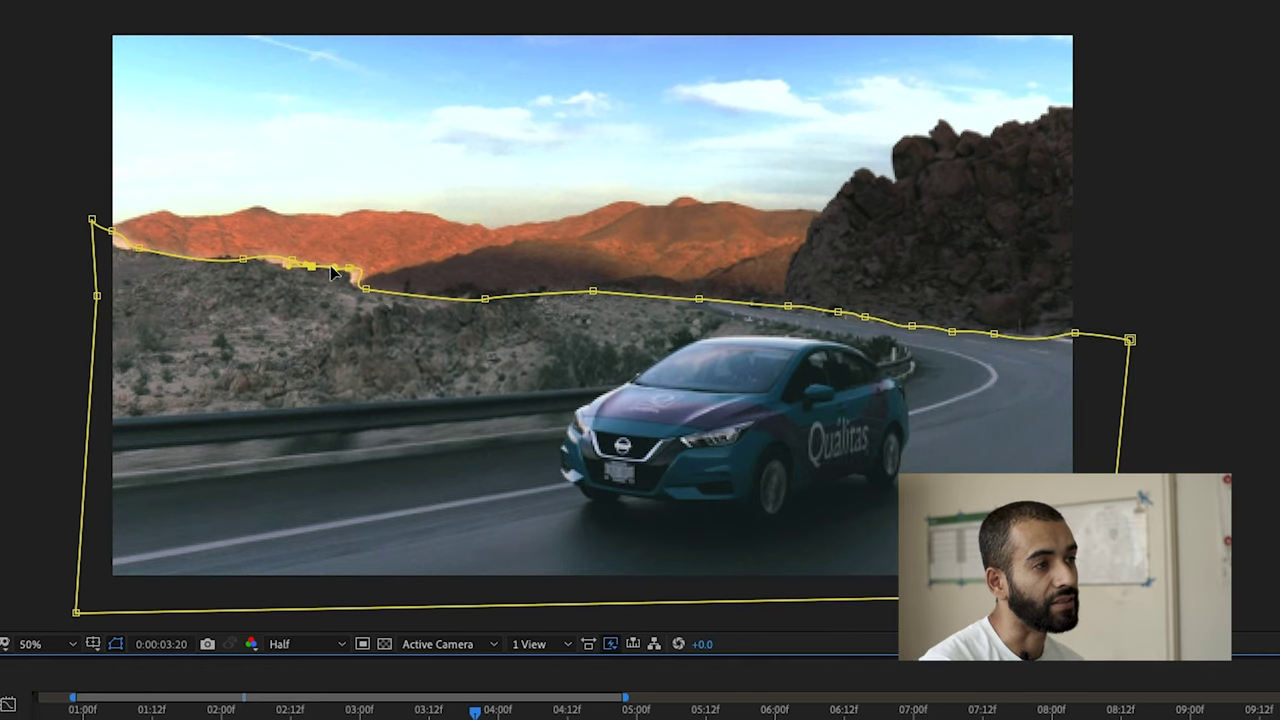
mouse_move(331, 266)
left_mouse_down()
mouse_move(368, 290)
mouse_move(281, 265)
left_mouse_up()
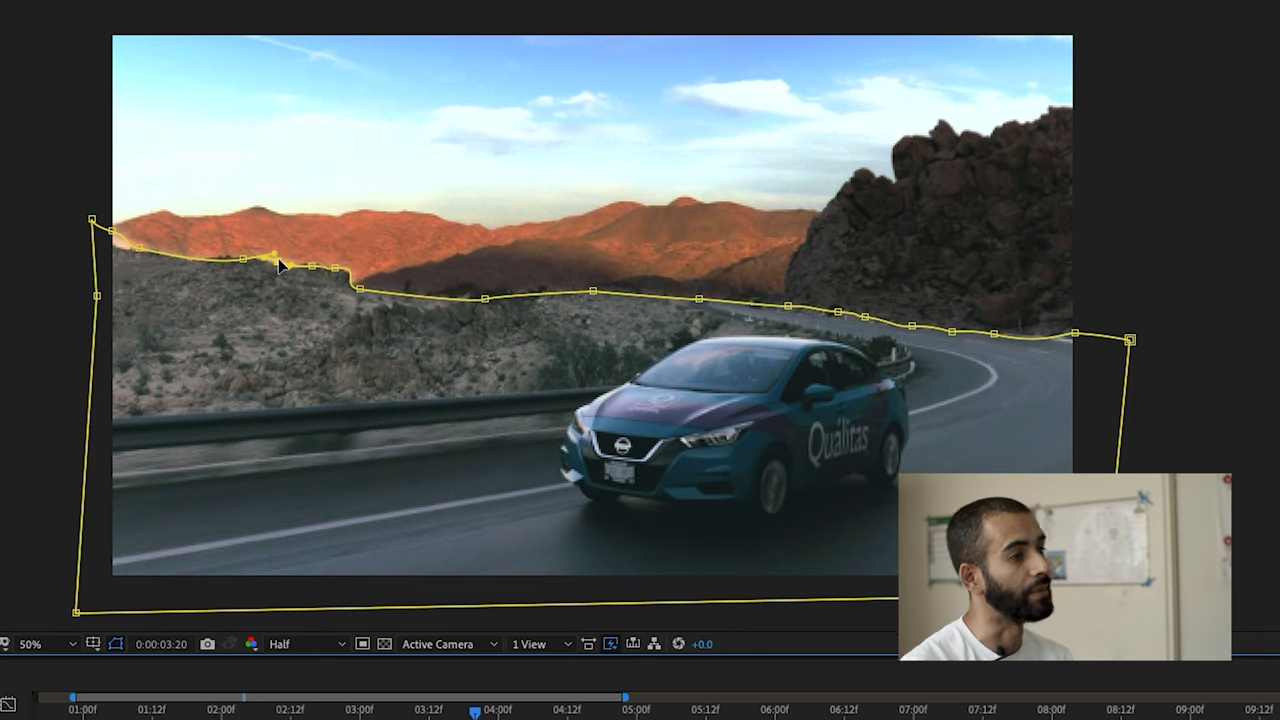
left_click(113, 236)
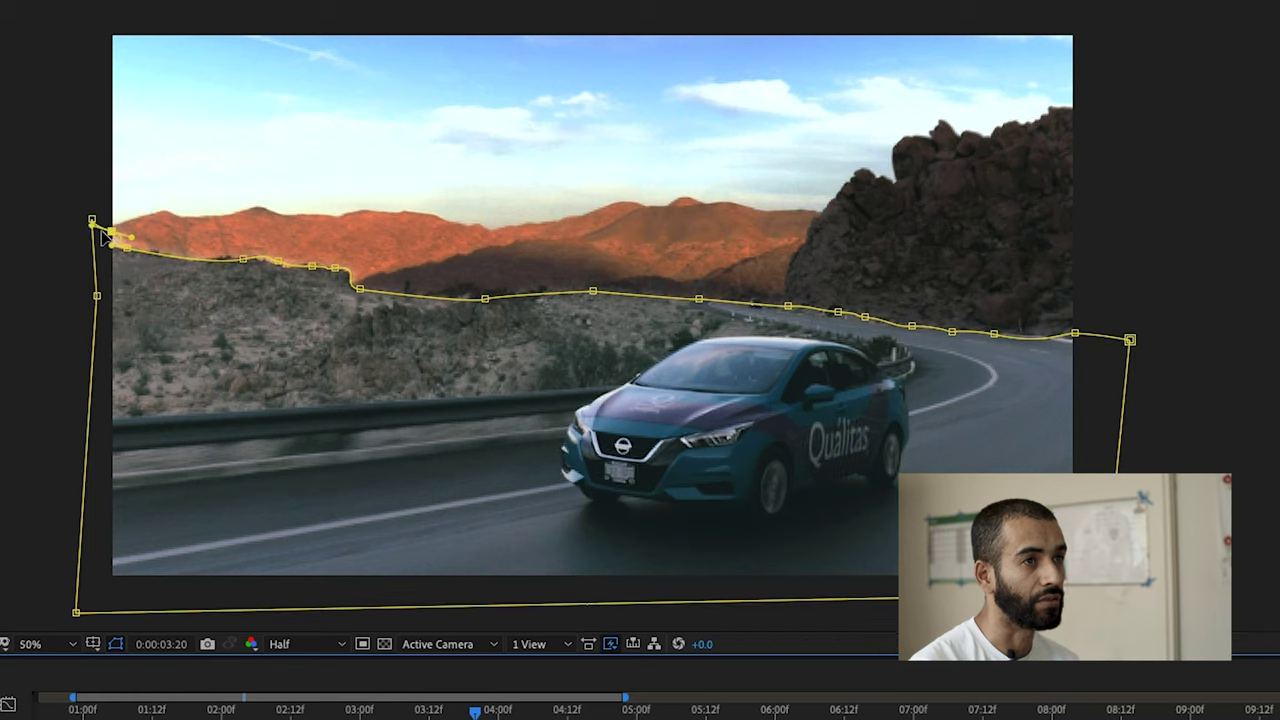
left_click_drag(103, 238, 210, 265)
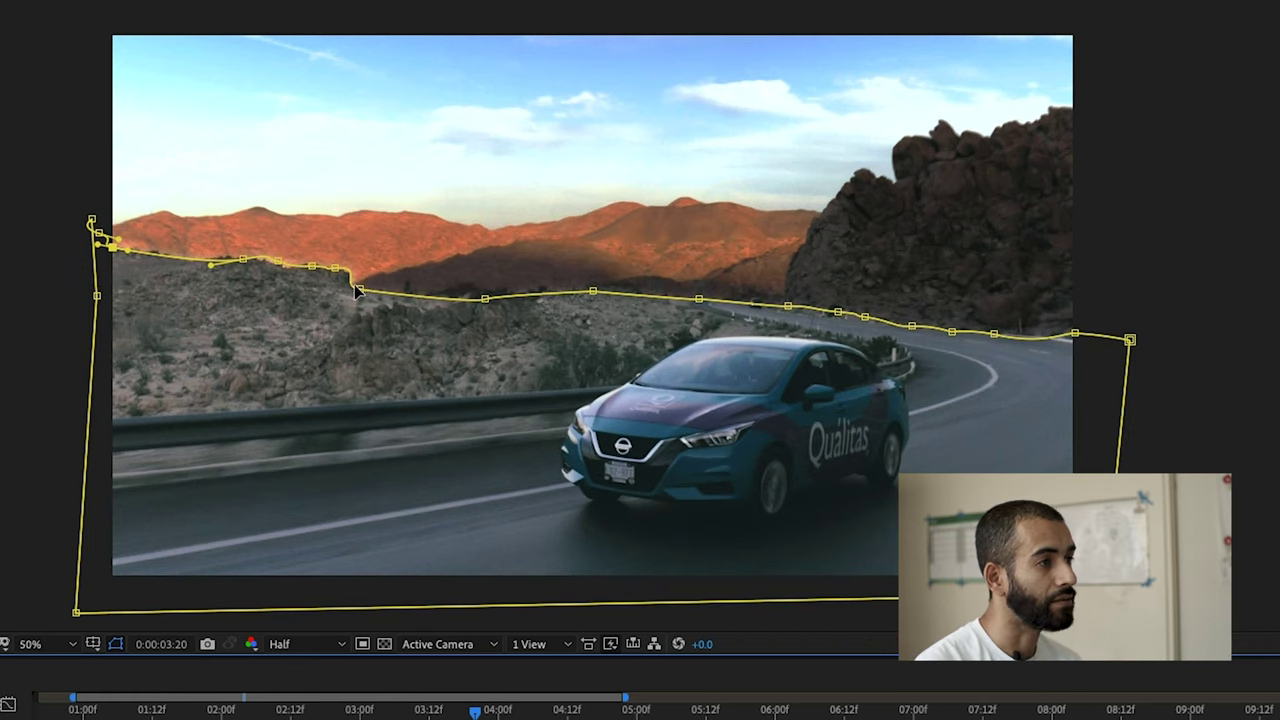
left_click(281, 265)
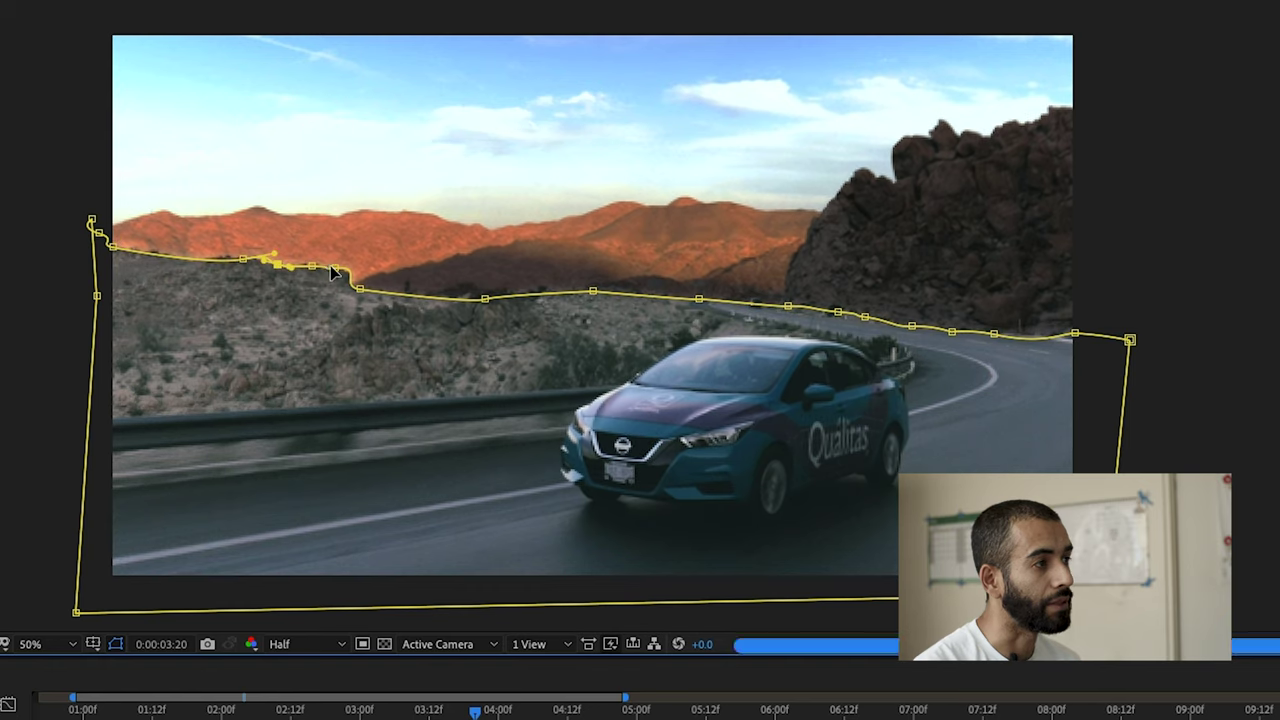
left_click(357, 290)
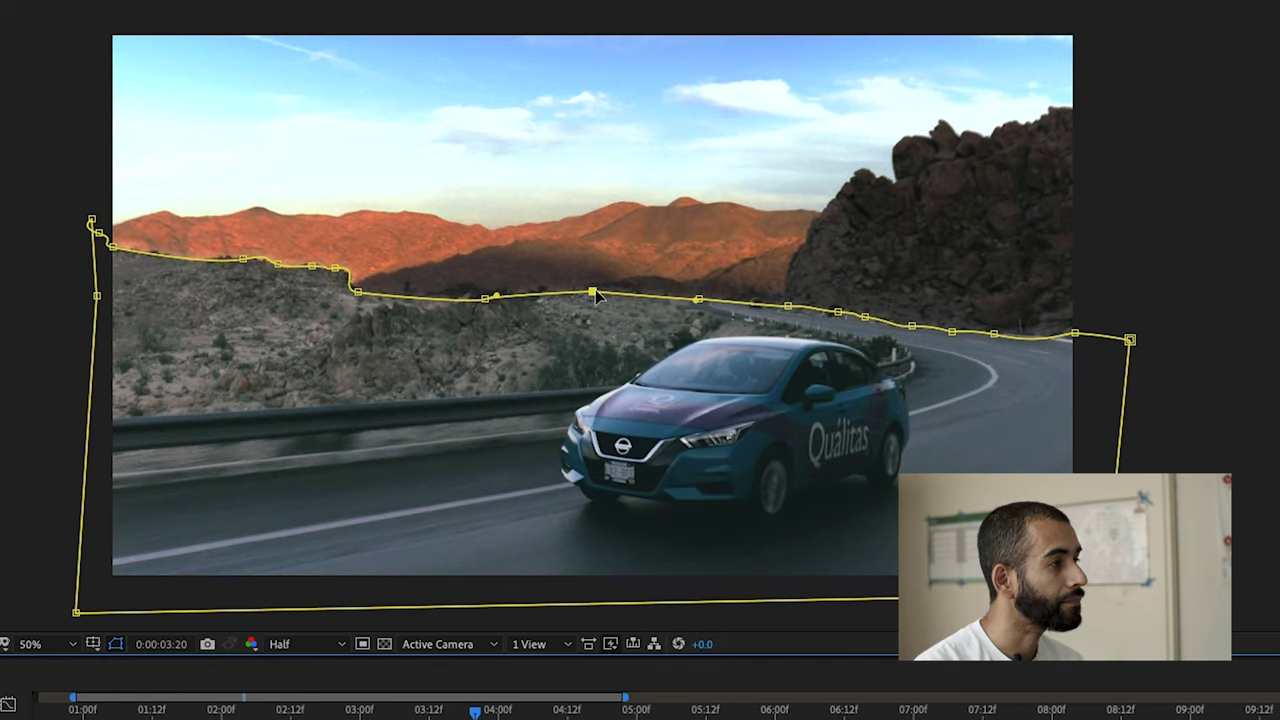
Move the mask's right corner slightly down and outward, then hide the lower layer to check the cutout
left_click(1157, 332)
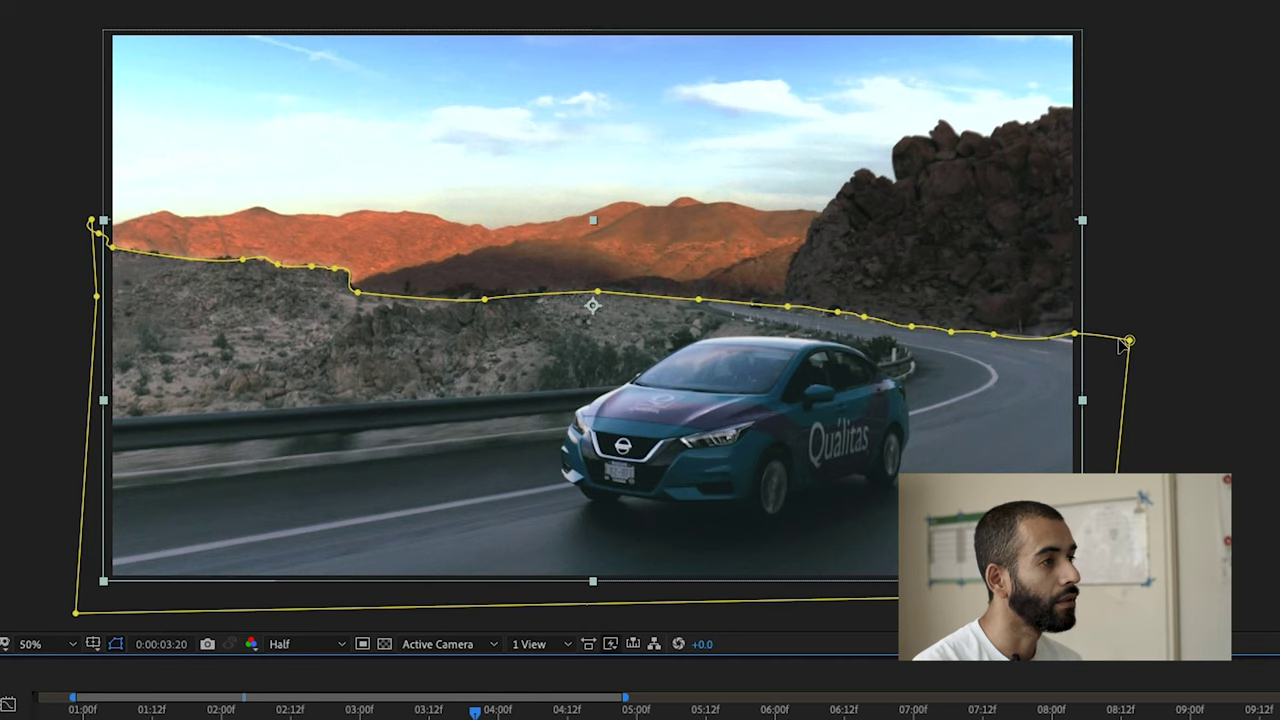
left_click_drag(1128, 342, 1141, 351)
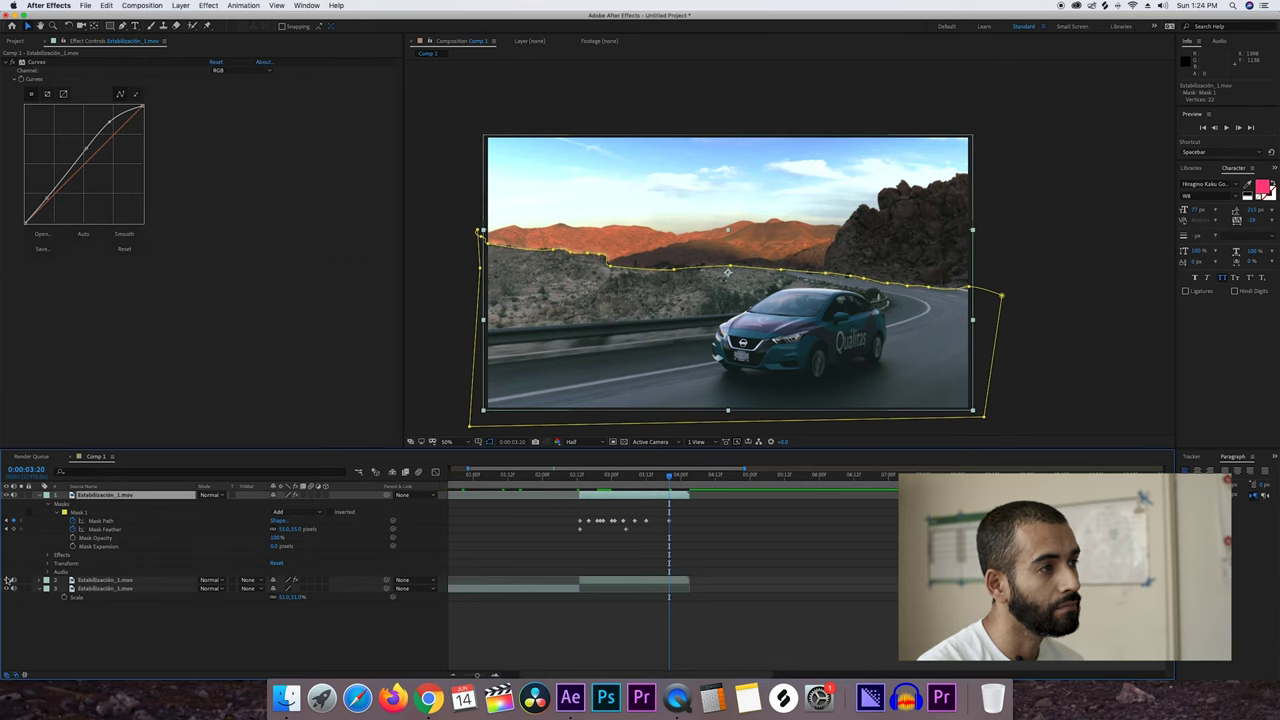
left_click(8, 588)
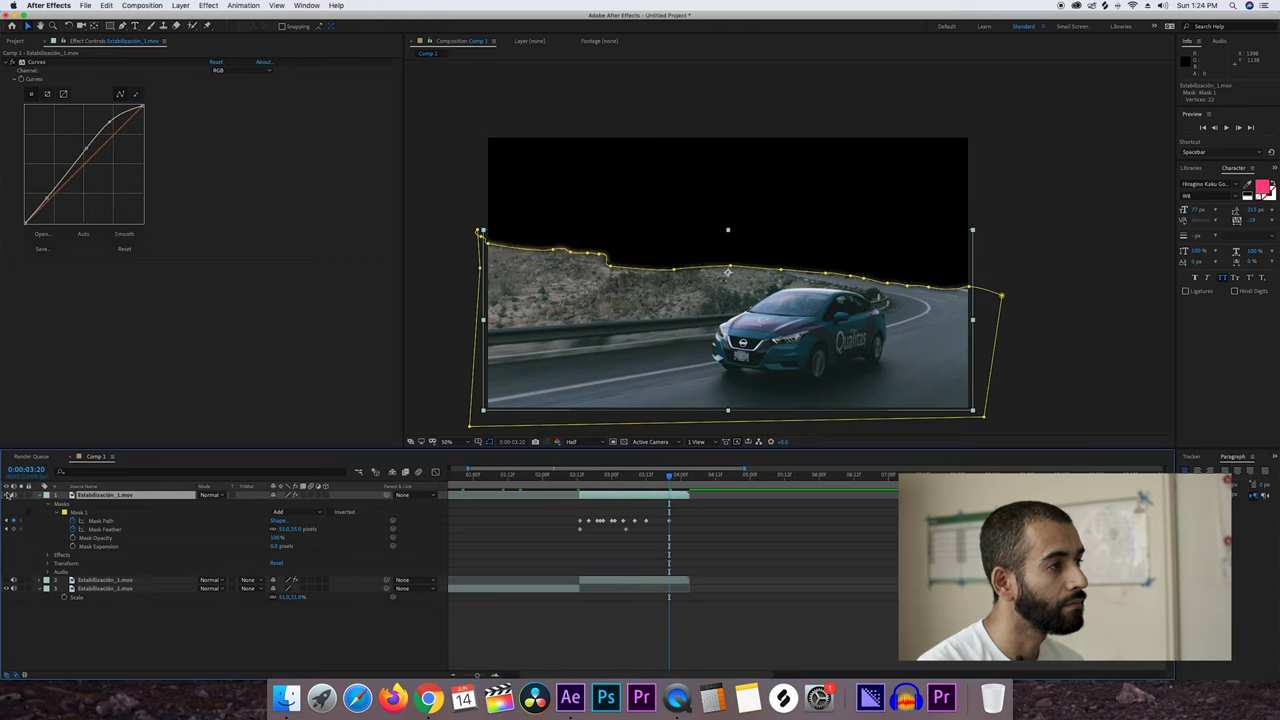
left_click(8, 495)
left_click(8, 495)
left_click(9, 580)
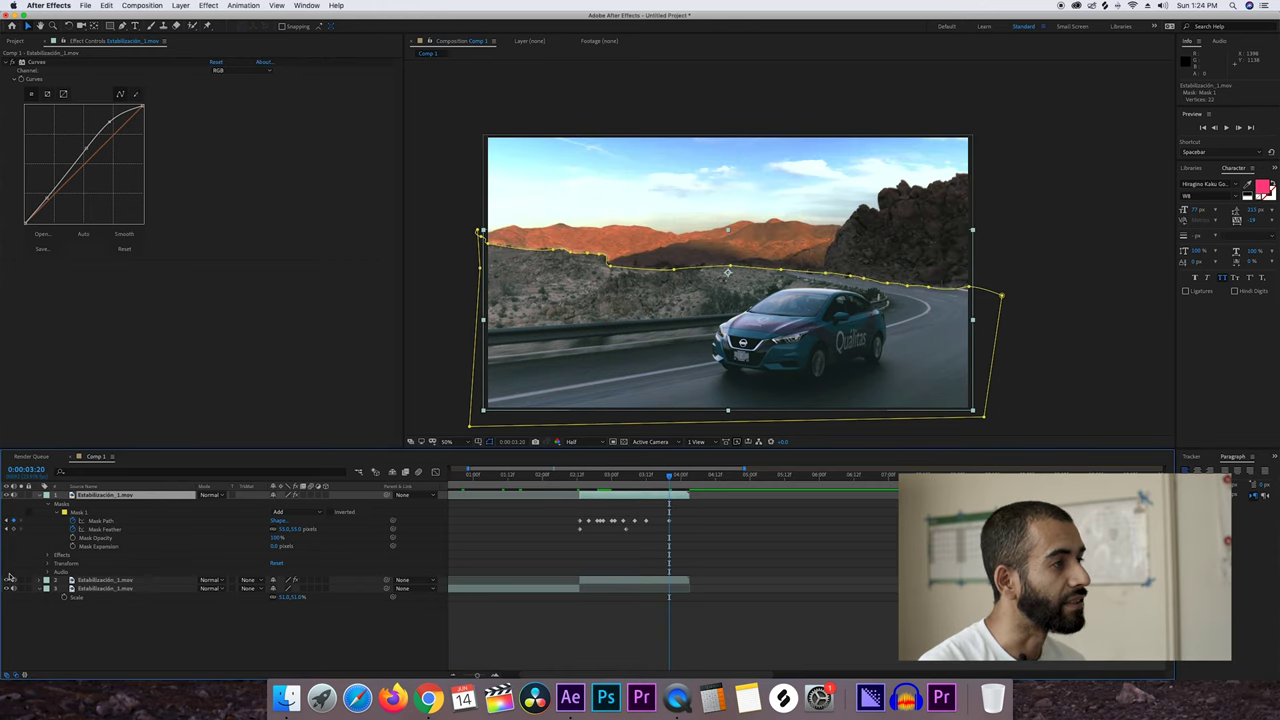
left_click(531, 475)
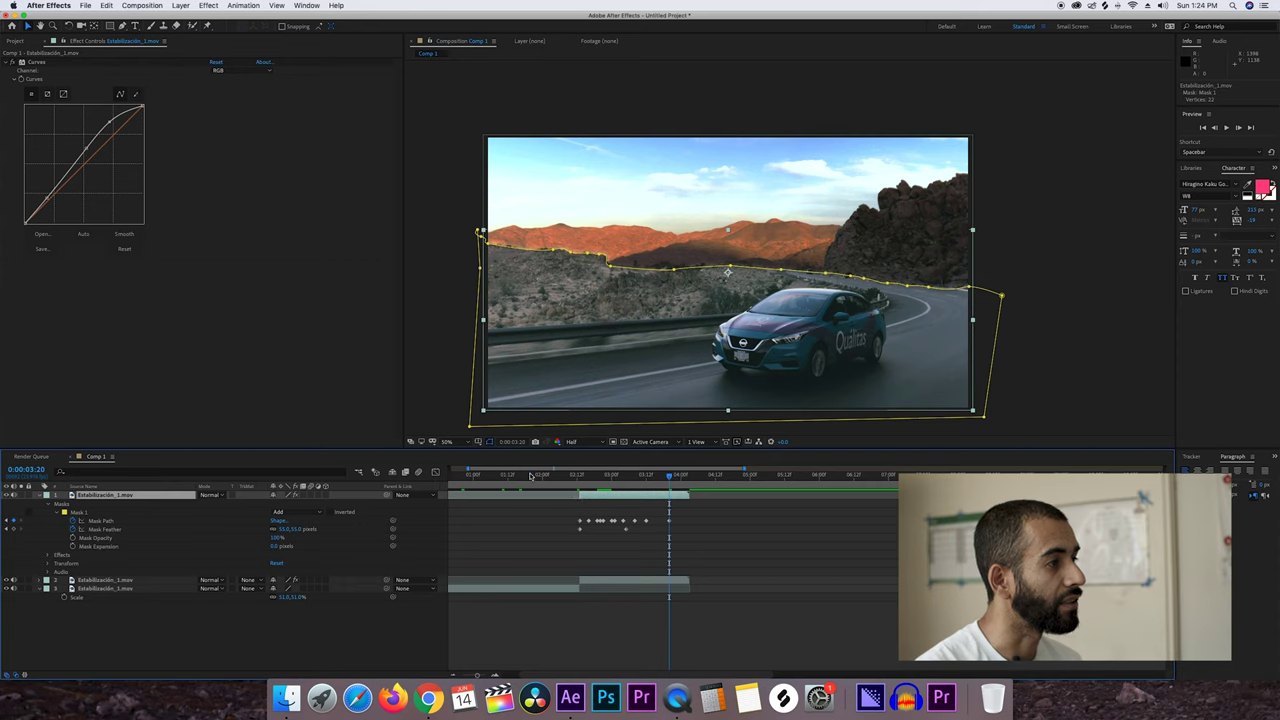
left_click_drag(596, 475, 580, 477)
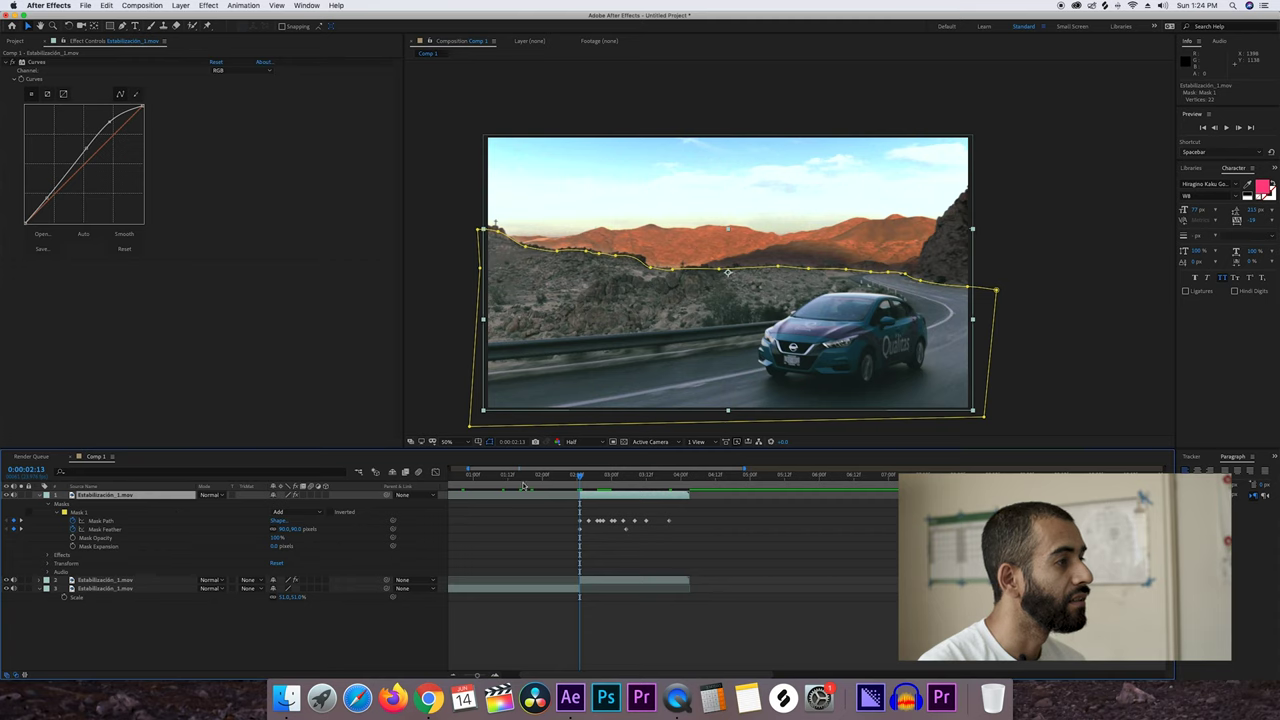
left_click(1244, 128)
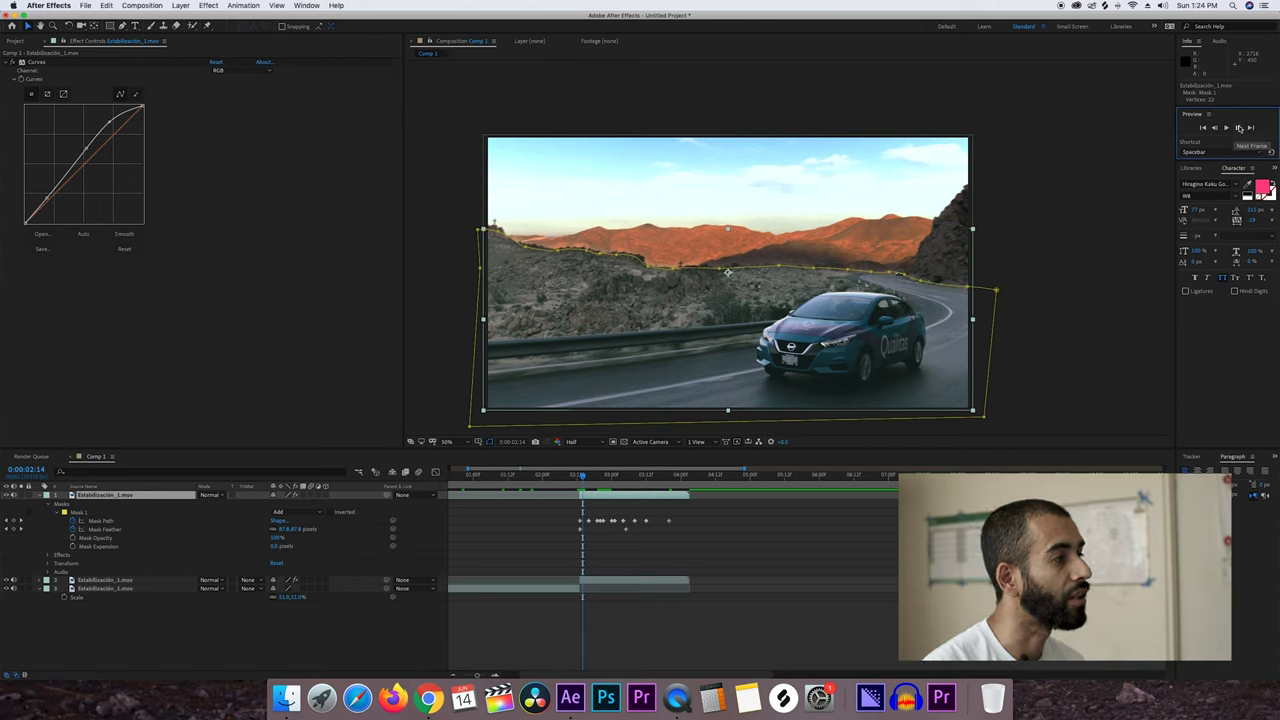
left_click(579, 477)
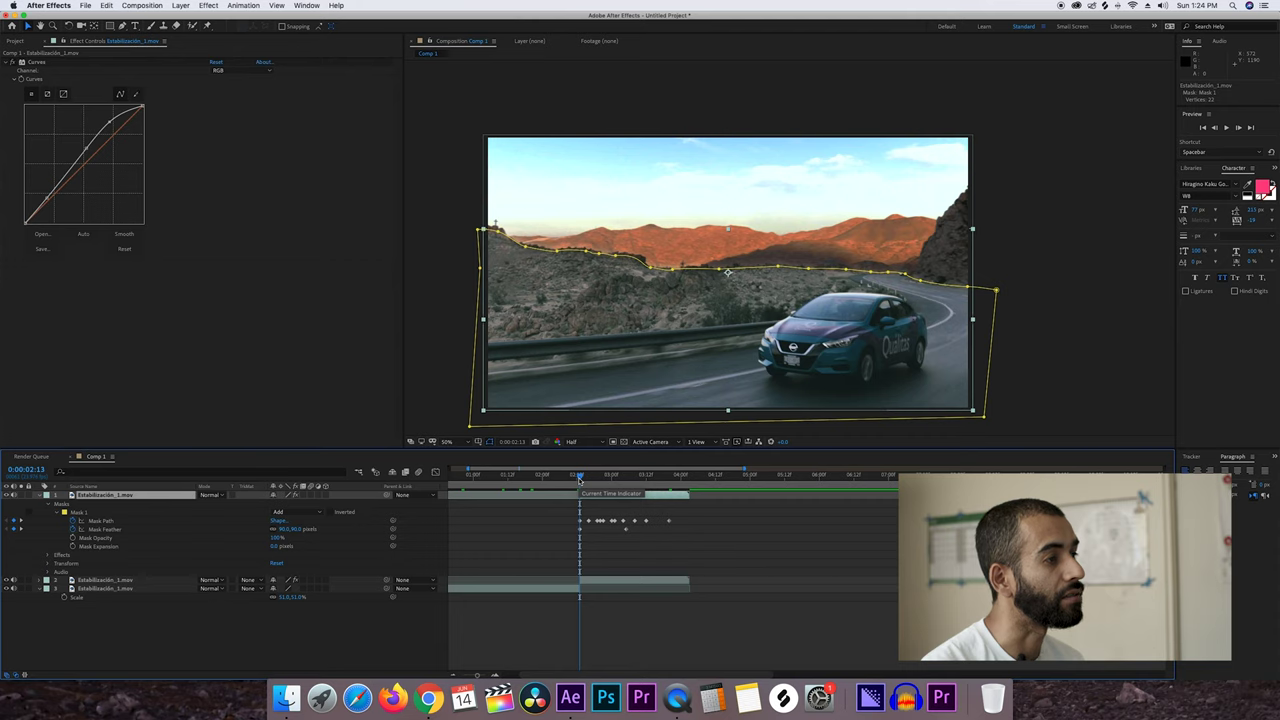
left_click_drag(579, 477, 652, 483)
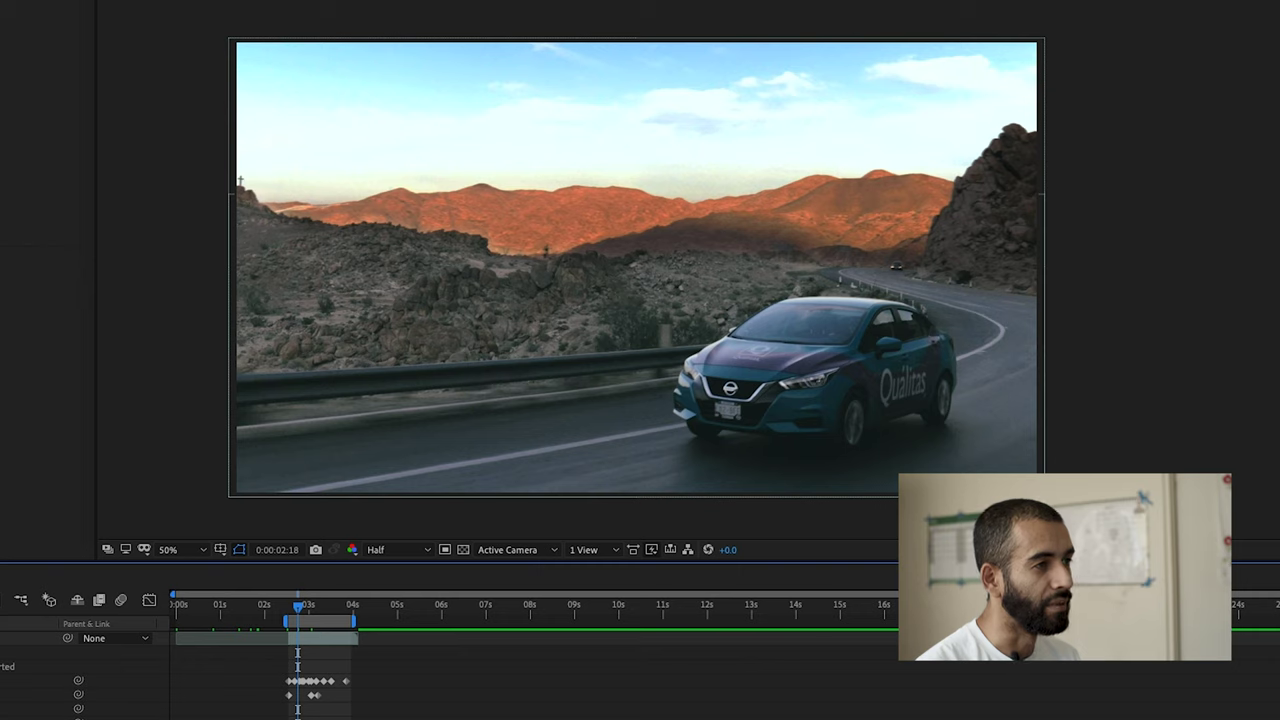
key("space")
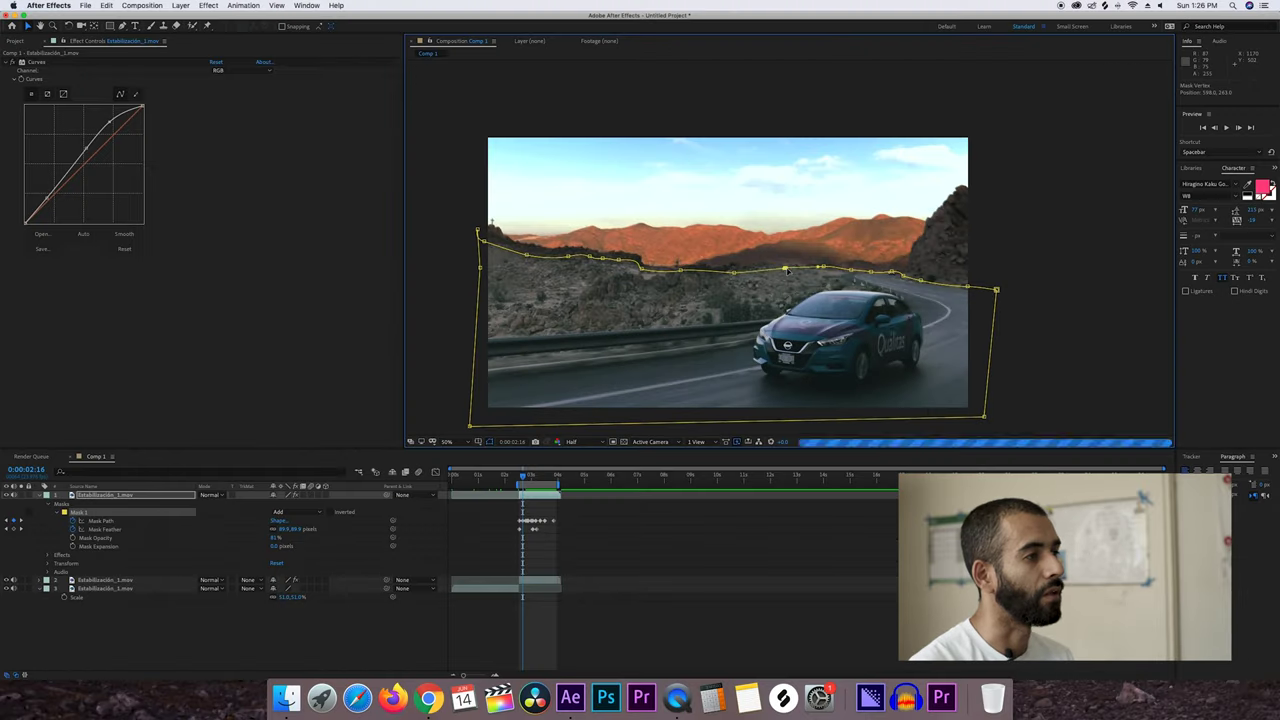
Slide one horizon mask point further right along the ridge at 0:00:02:14
left_click_drag(780, 265, 858, 274)
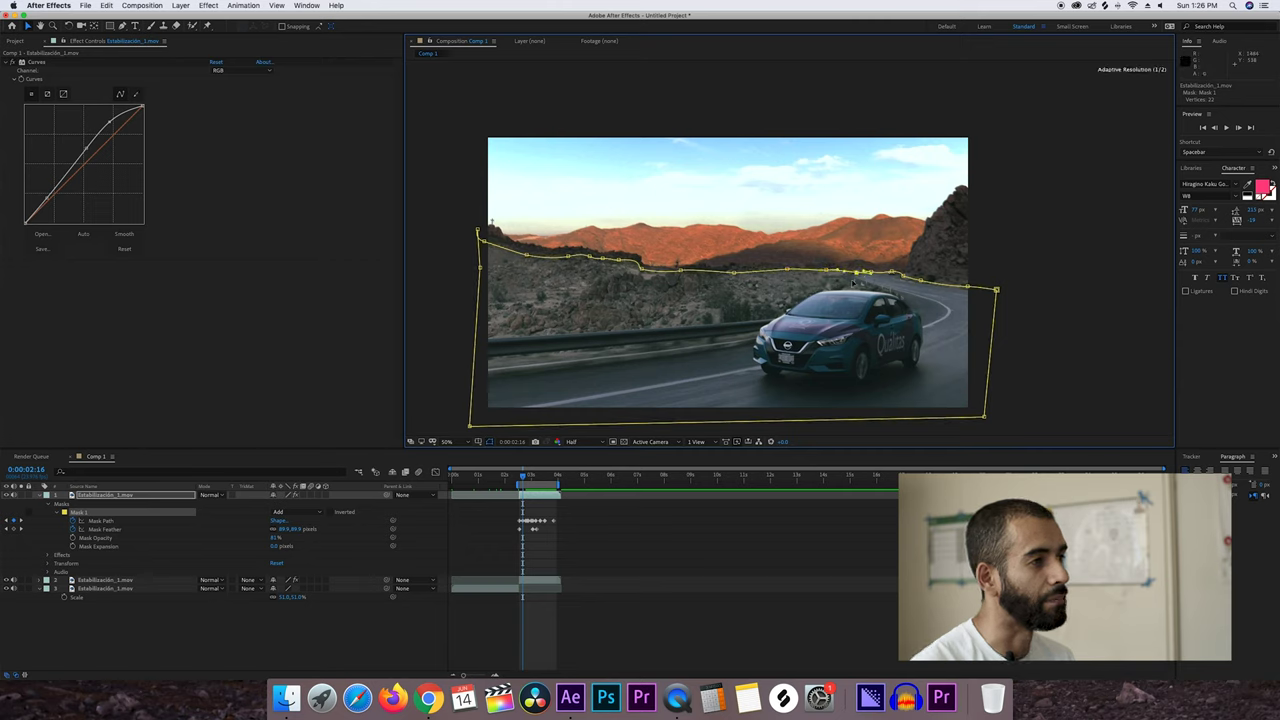
Delete the clustered in-between Mask Path keyframes after 0:00:02:14, plus one leftover keyframe near 0:00:02:13
scroll(632, 494, "up", 5)
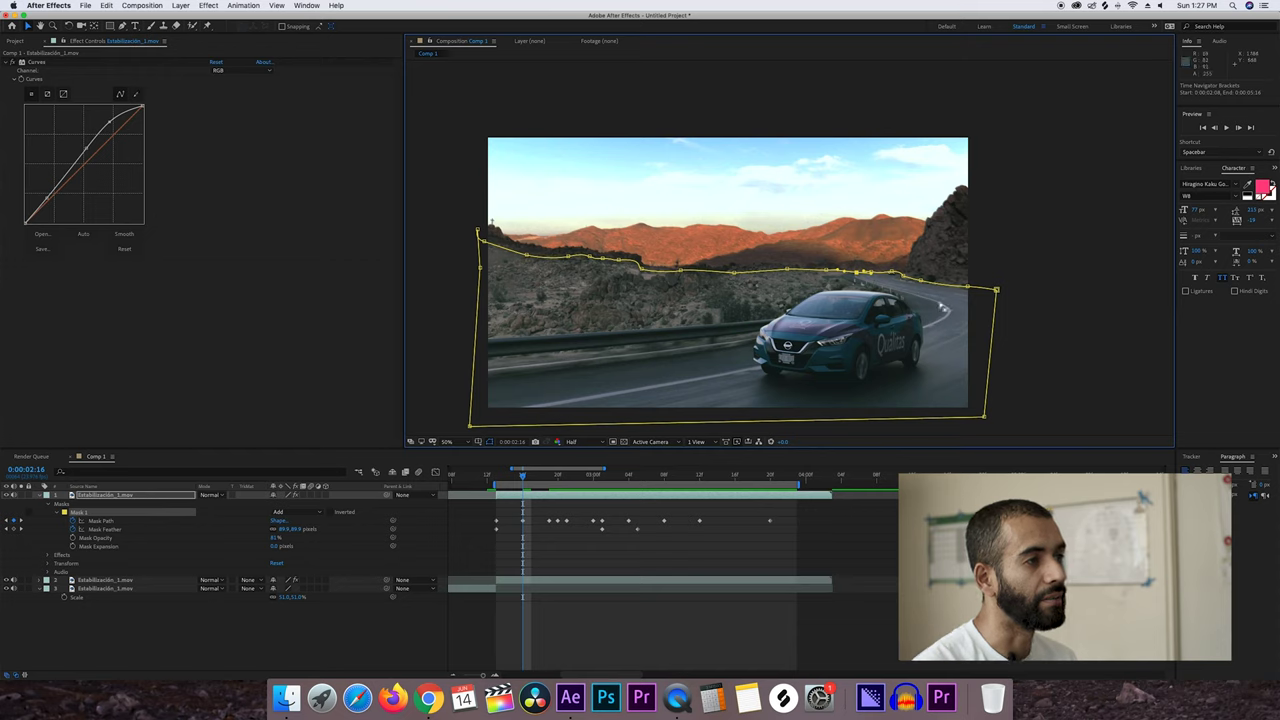
left_click_drag(521, 479, 506, 480)
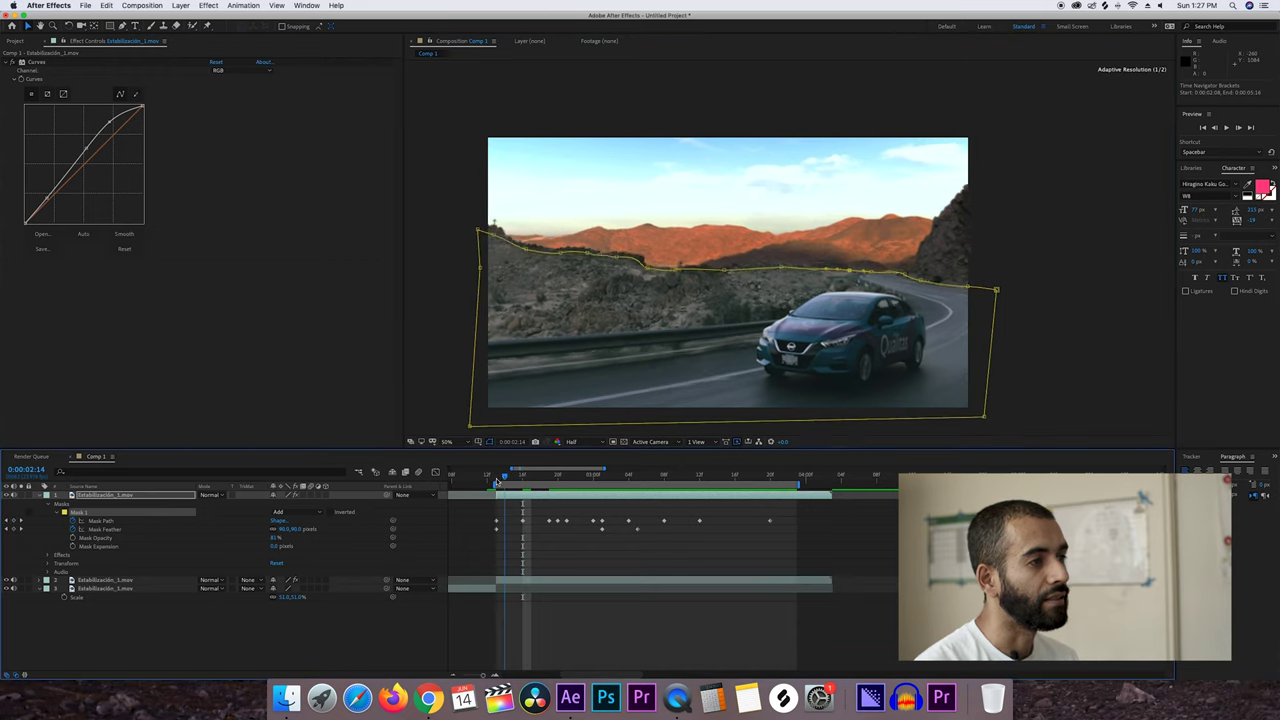
left_click_drag(506, 480, 566, 480)
left_click_drag(534, 540, 746, 512)
key("Delete")
left_click_drag(566, 477, 500, 483)
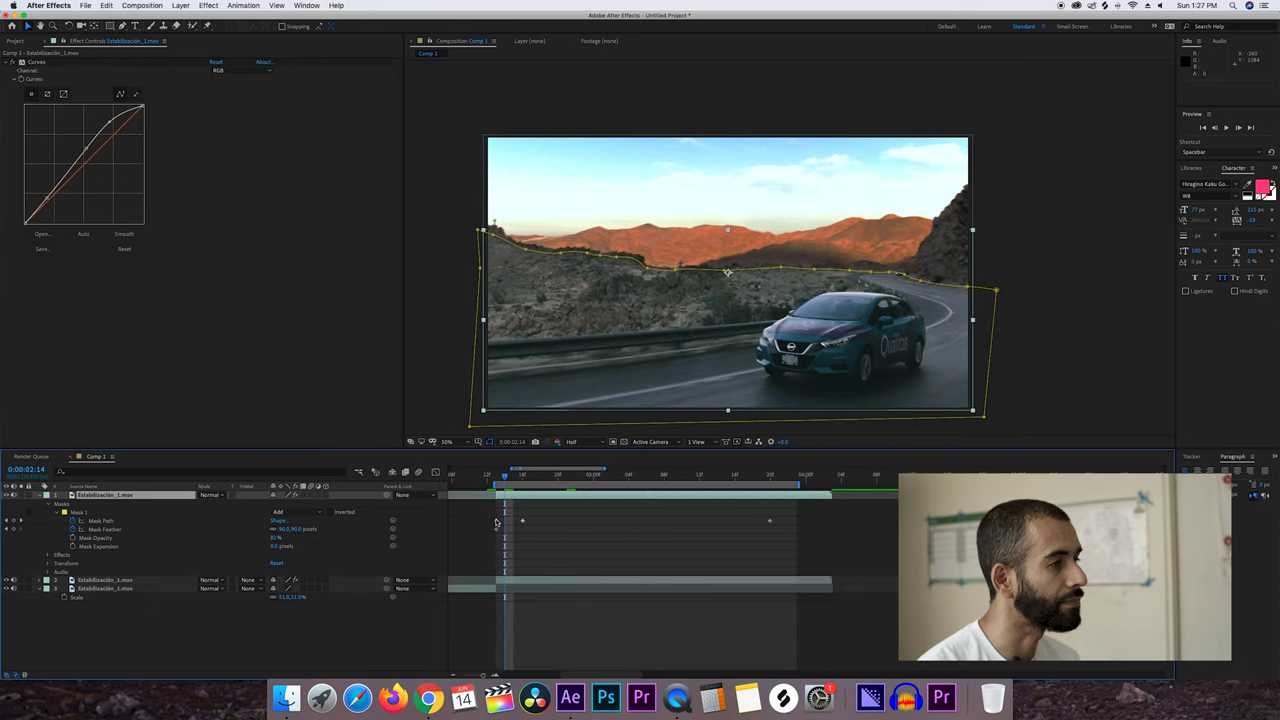
left_click(497, 520)
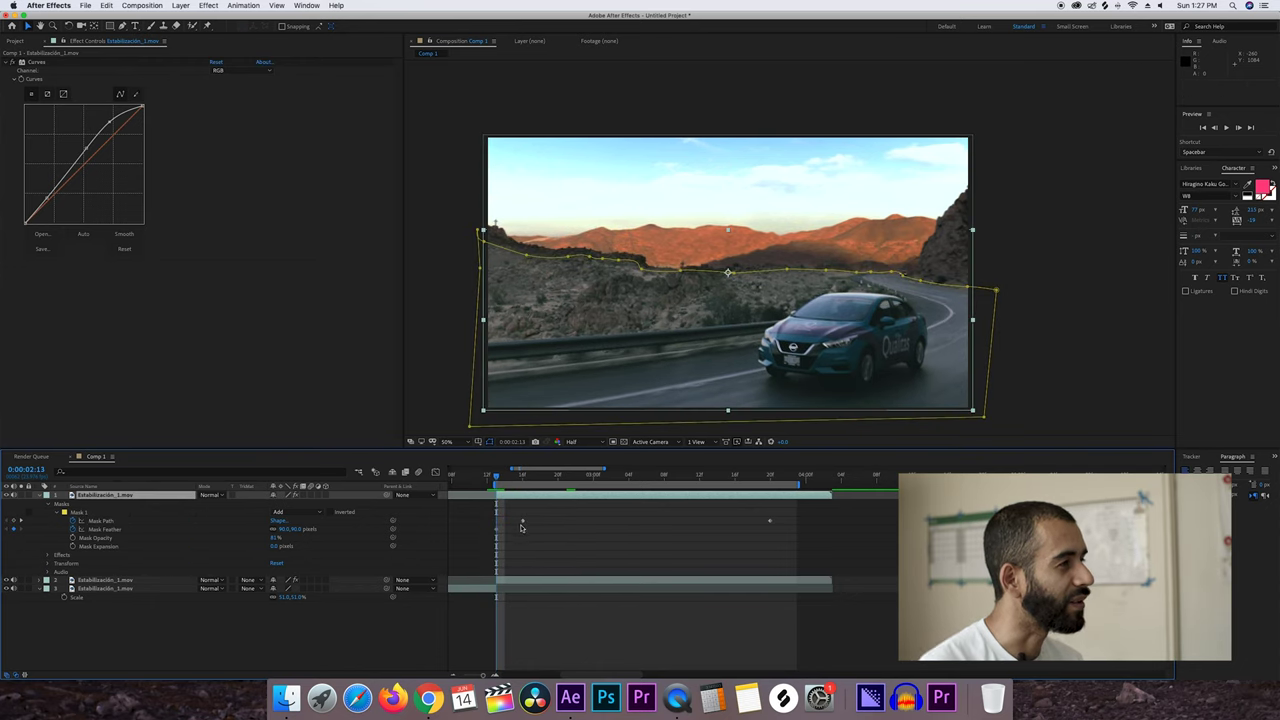
left_click_drag(522, 520, 498, 522)
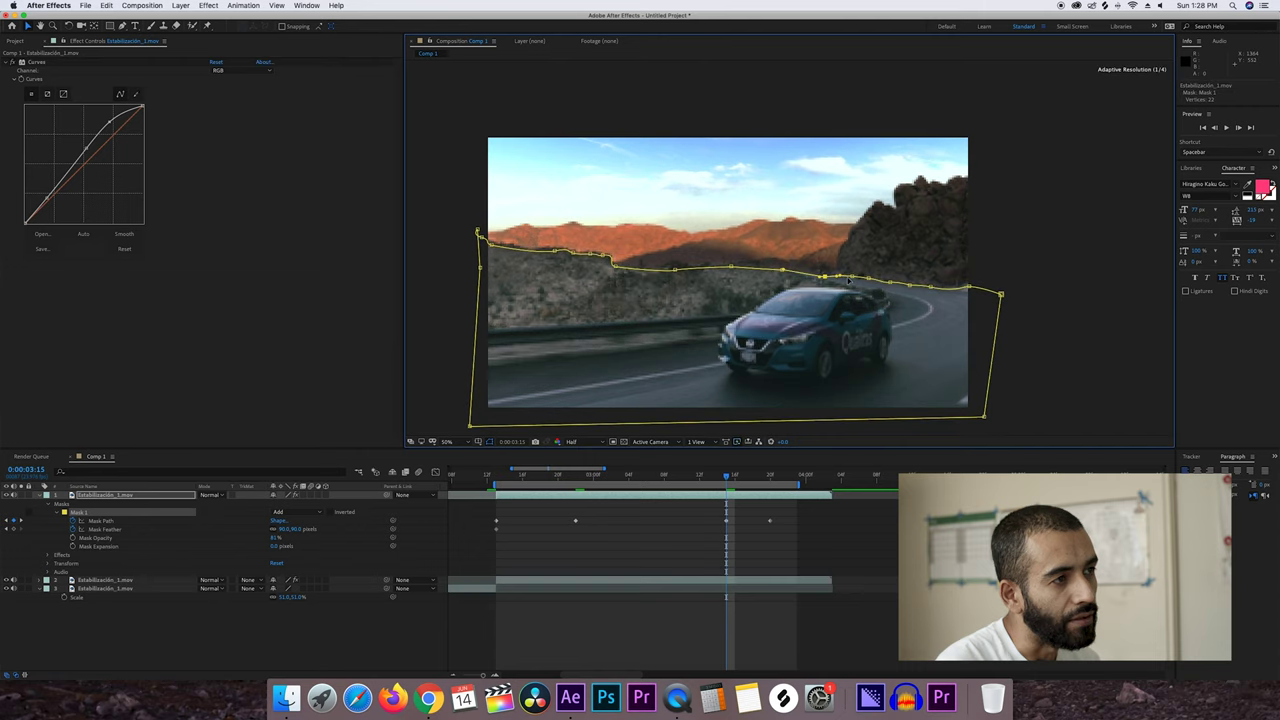
At 0:00:03:13, shift a ridge point right and lower the mask's top-right corner near the road bend
left_click_drag(864, 280, 1011, 288)
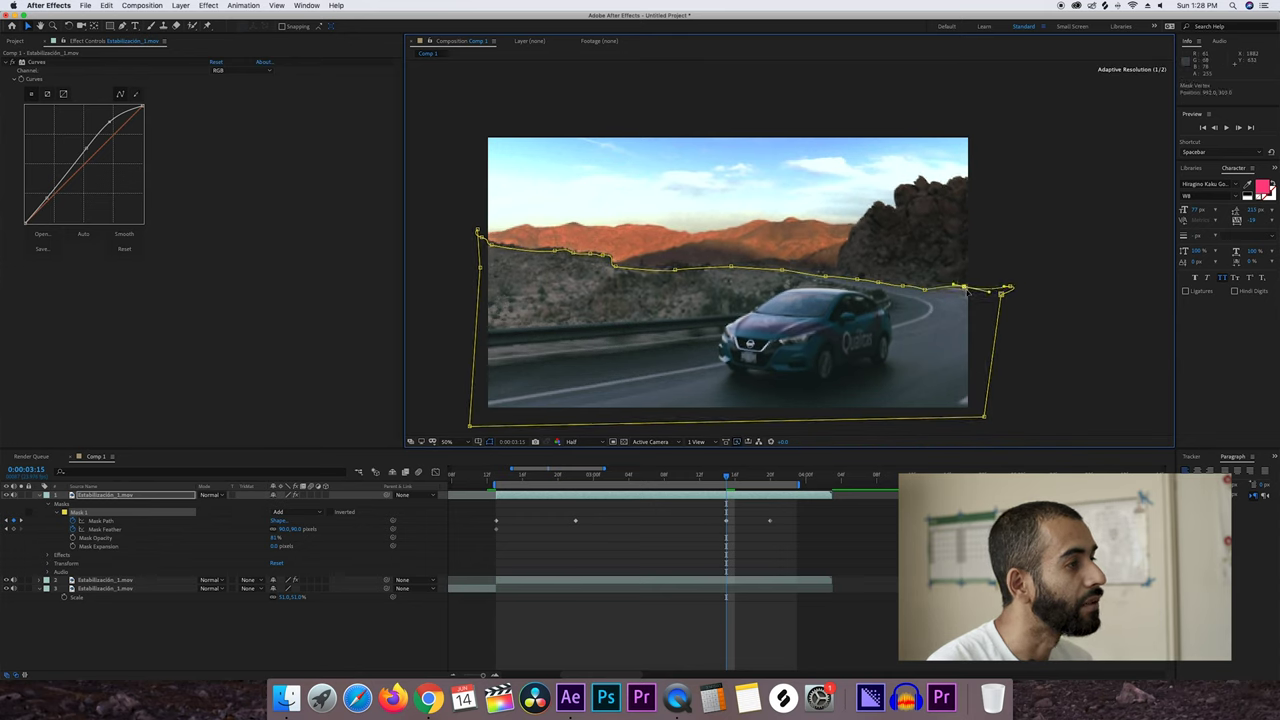
left_click_drag(967, 290, 975, 302)
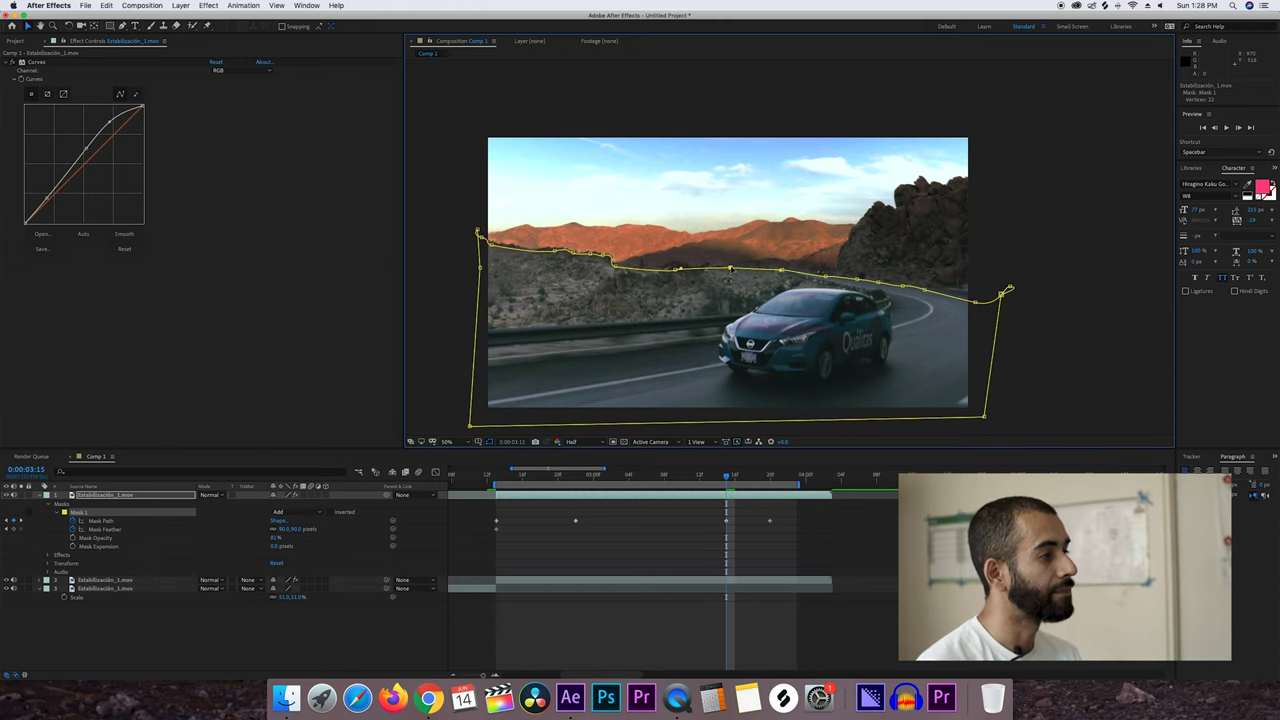
key("Page_Down")
key("Page_Down")
key("Page_Down")
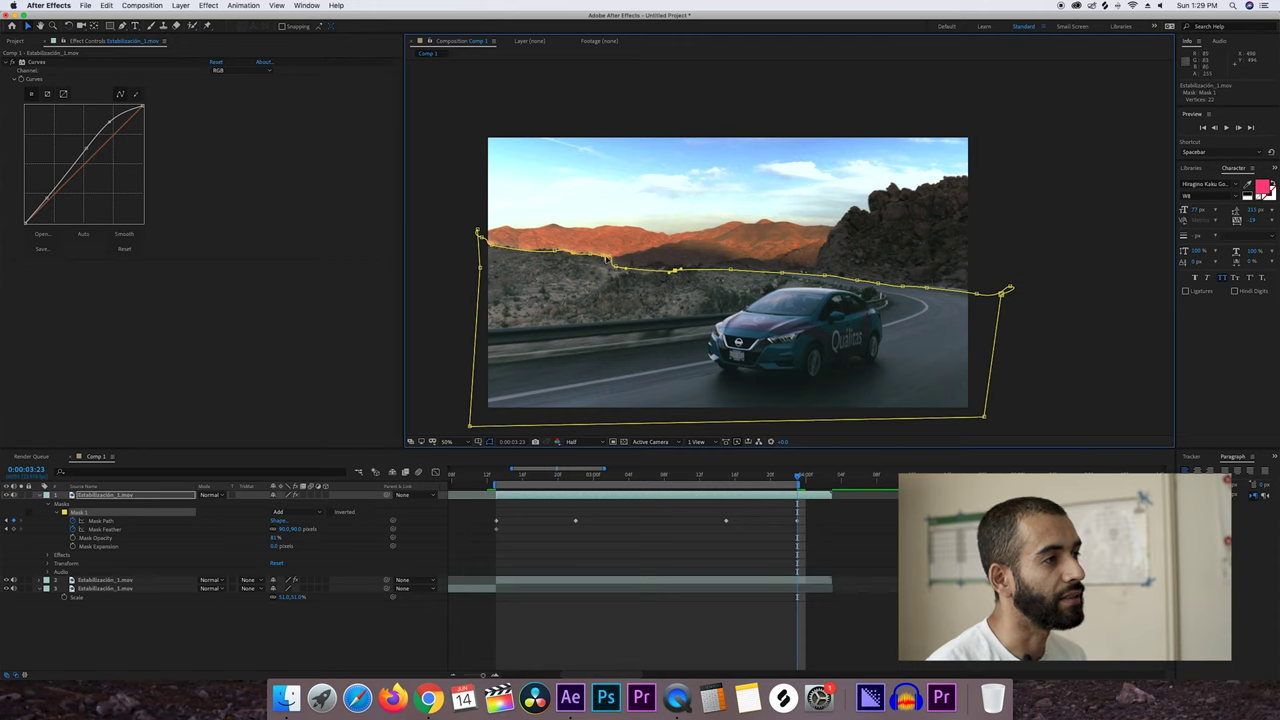
Remove one ridge vertex from Mask 1, leaving 21, and pull a left ridge vertex onto the skyline
left_click(614, 267)
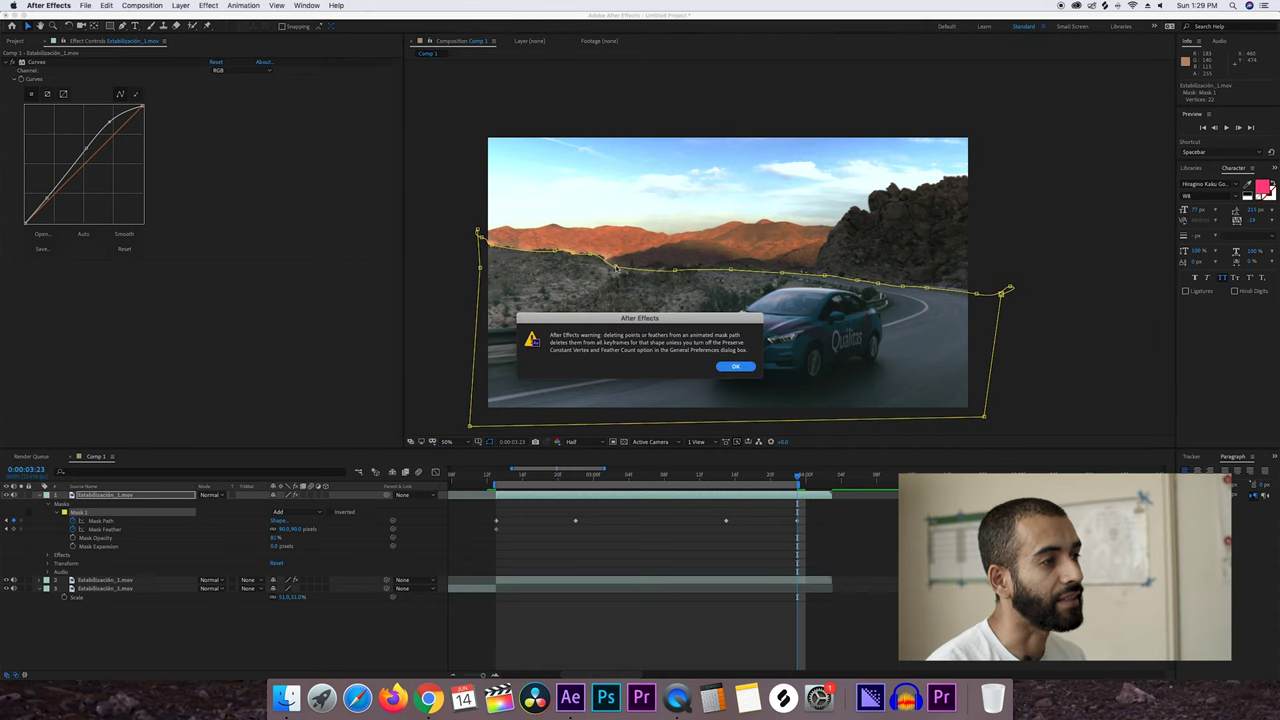
left_click(735, 369)
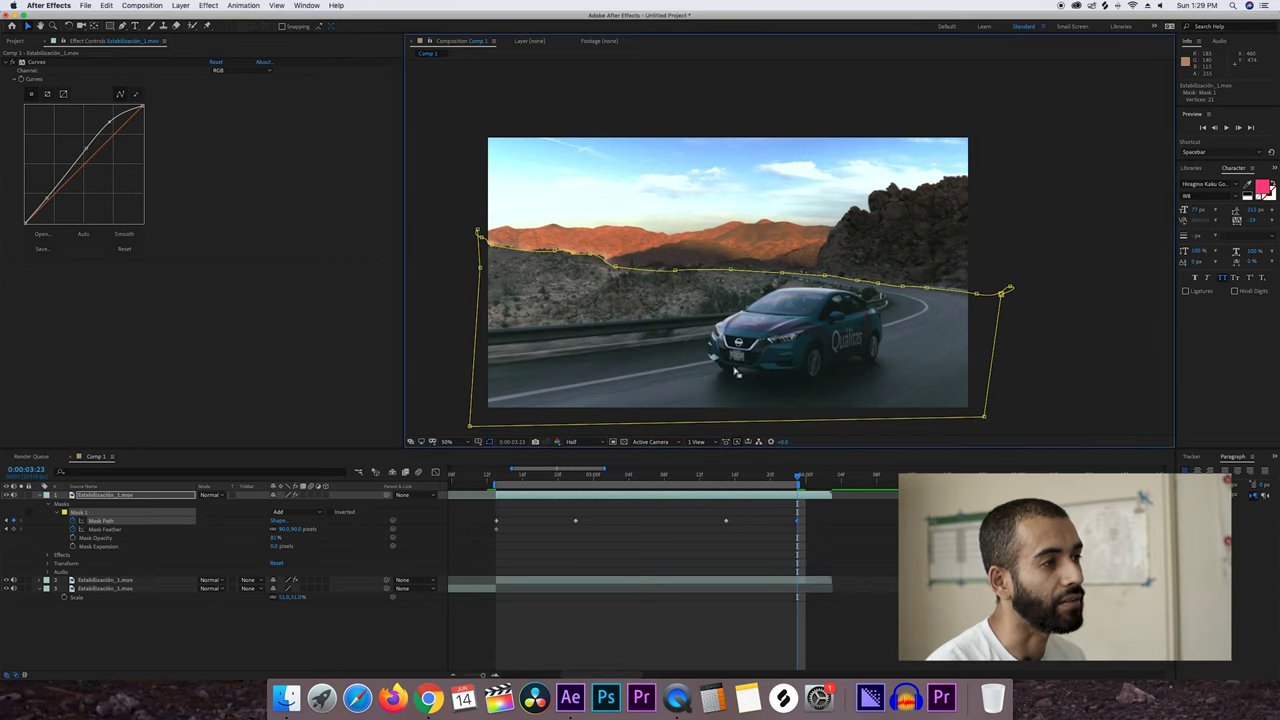
left_click(614, 268)
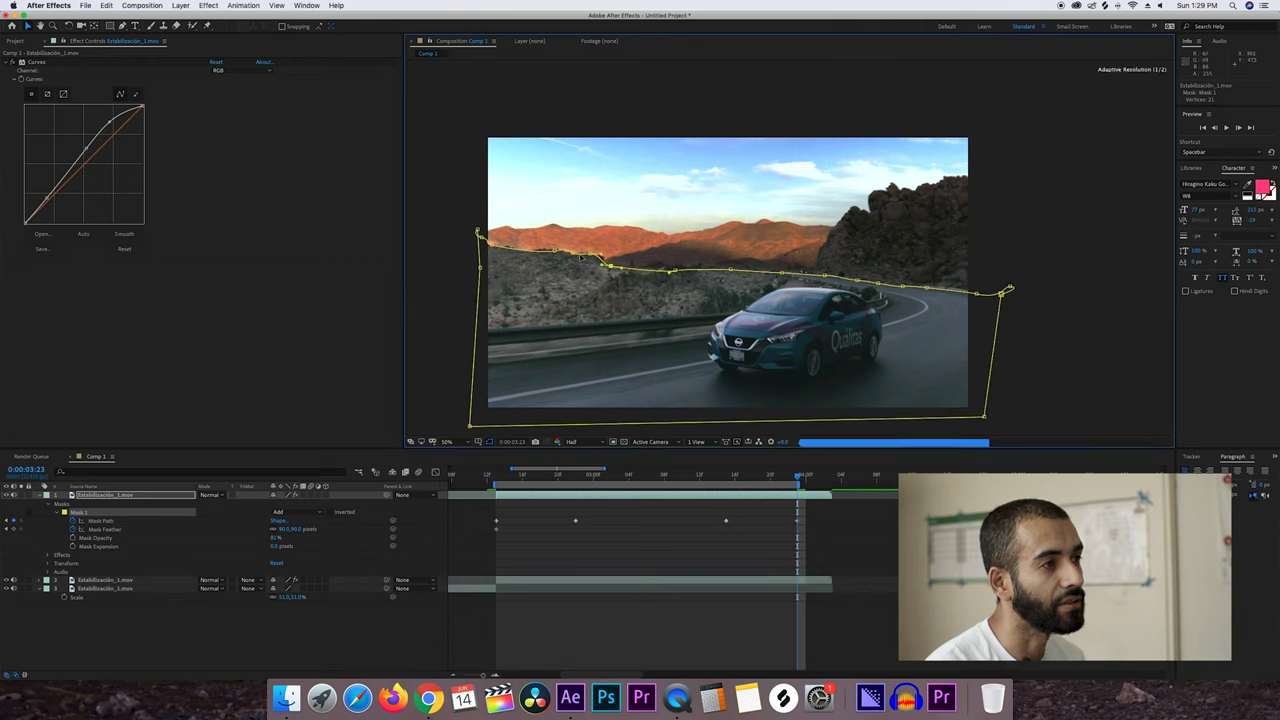
mouse_move(556, 253)
left_mouse_down()
mouse_move(541, 253)
mouse_move(573, 257)
left_mouse_up()
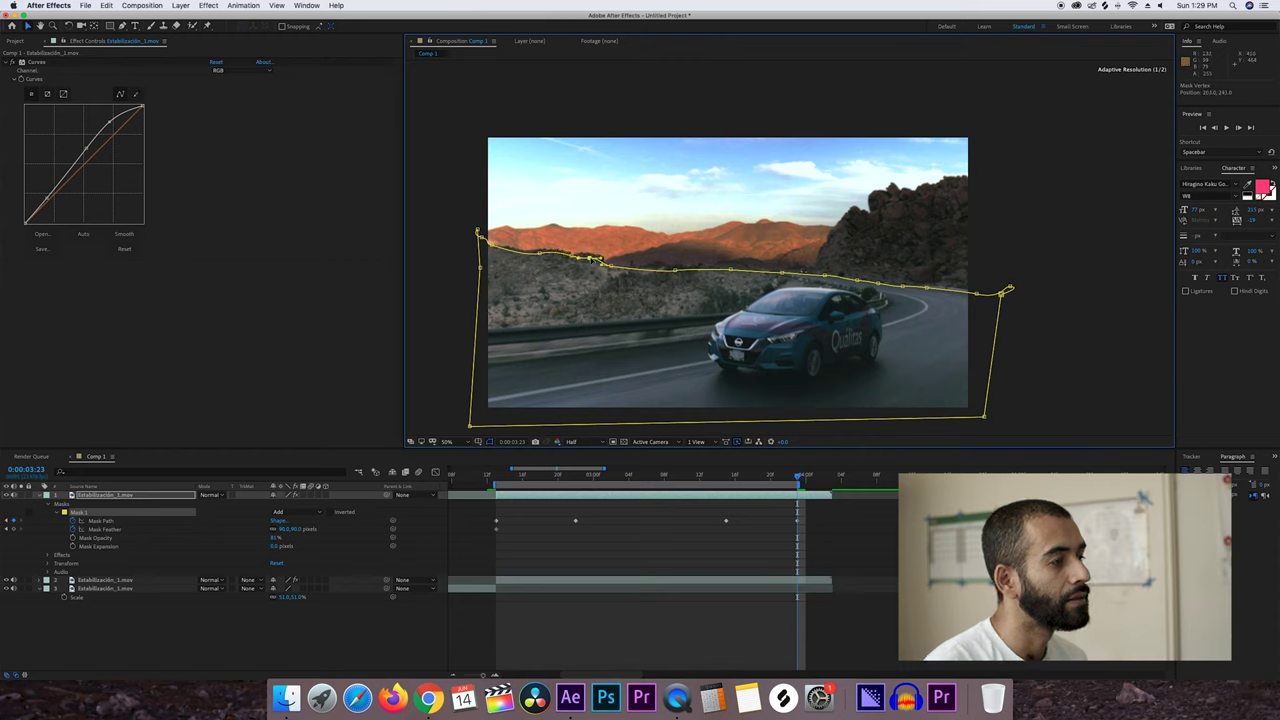
left_click(1051, 286)
left_click(1051, 286)
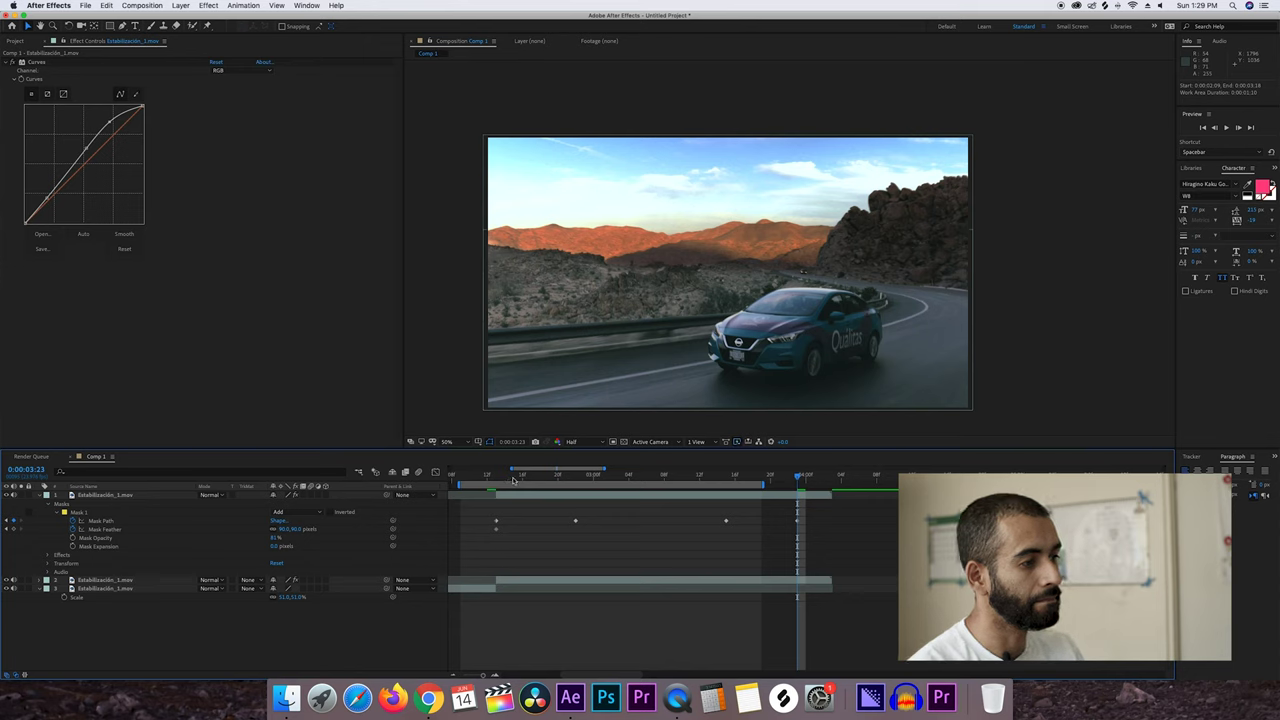
Preview the comp from 0:00:02:13, move the work-area start earlier, and preview again
left_click(497, 477)
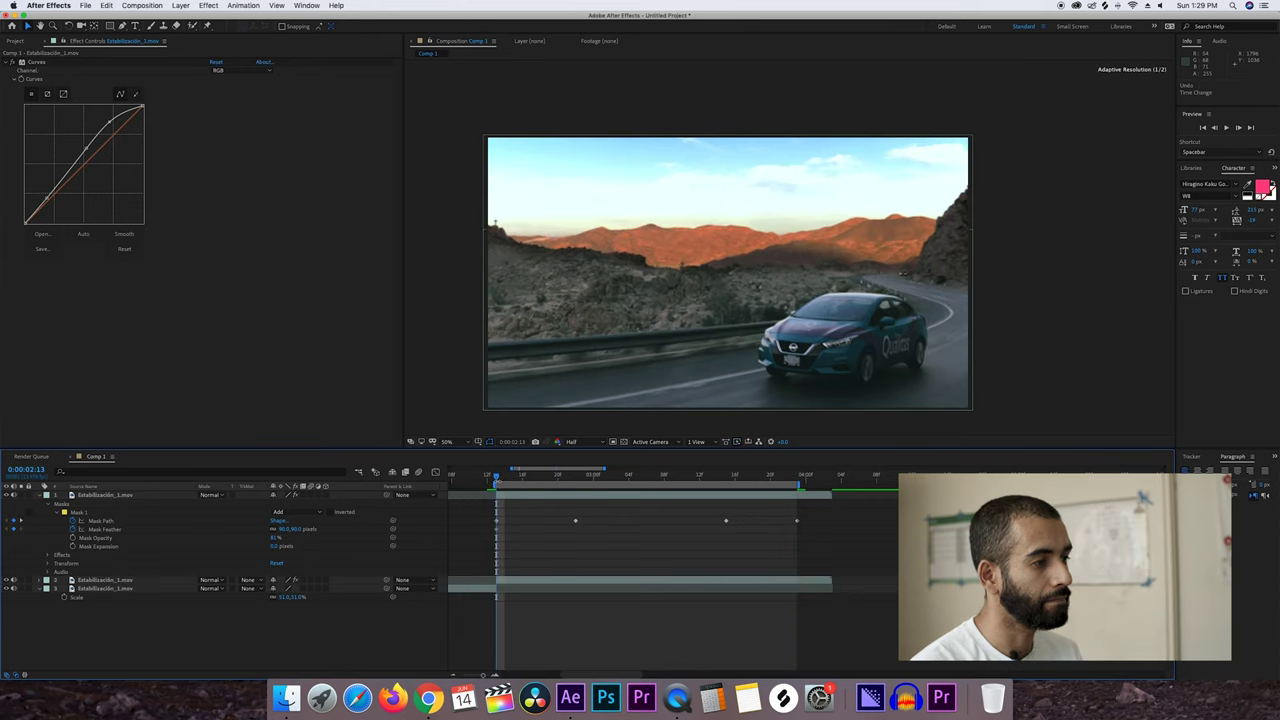
left_click(1229, 128)
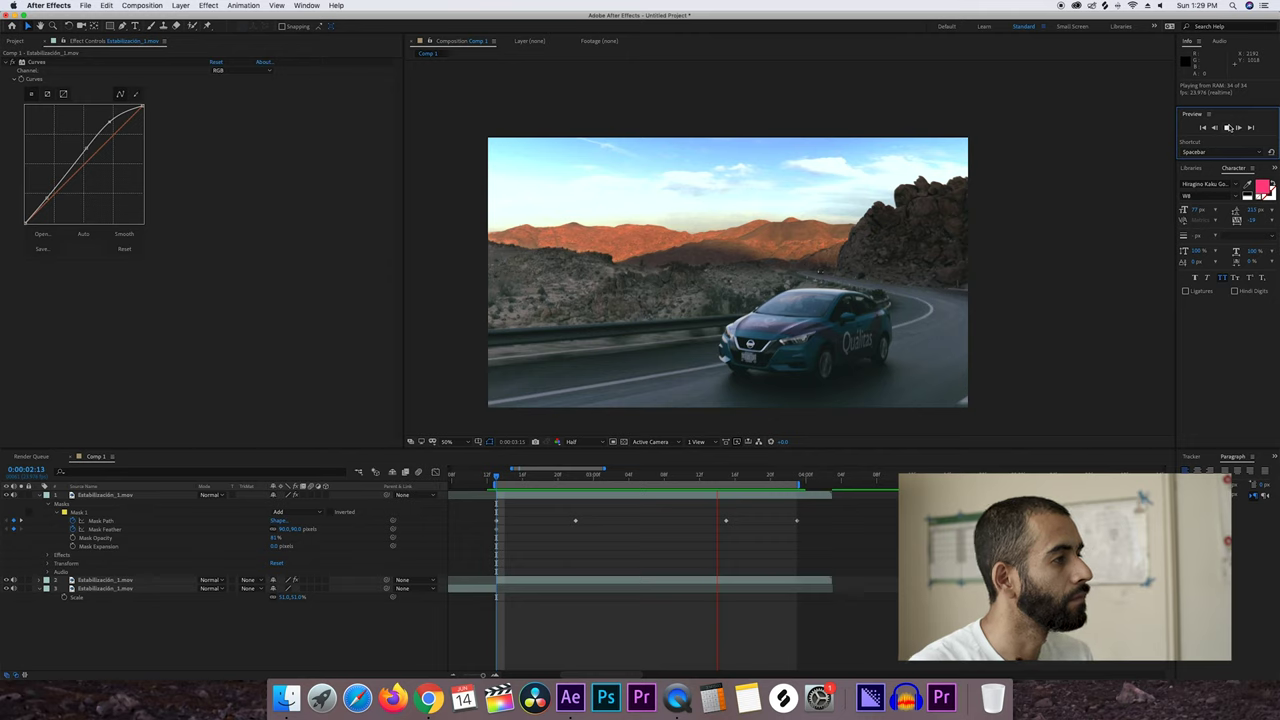
key("space")
left_click_drag(567, 484, 510, 482)
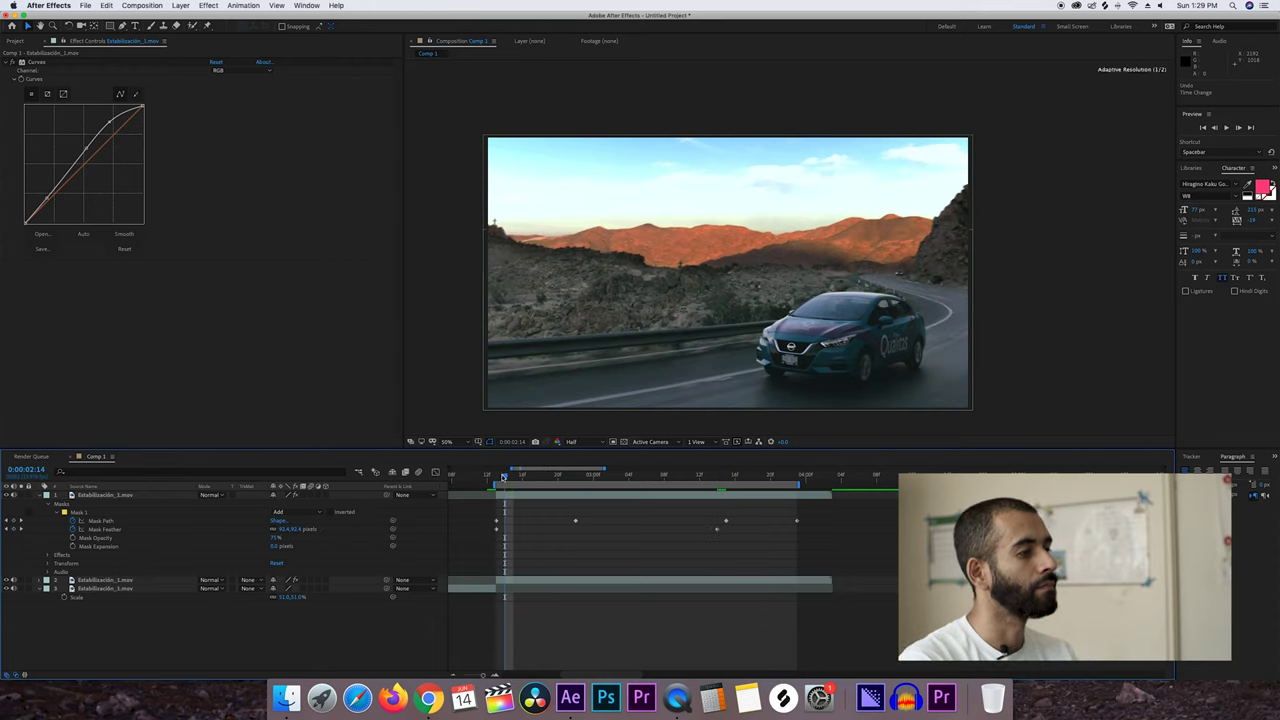
left_click(1226, 128)
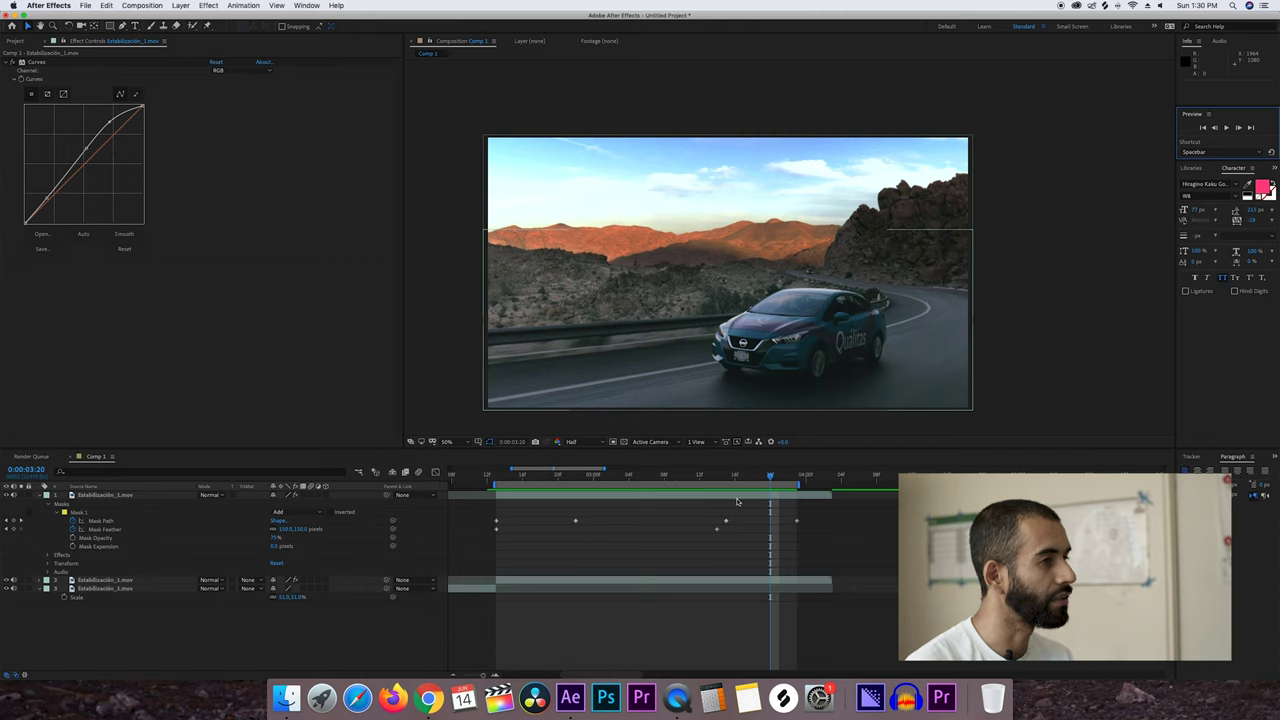
Refit drifting ridge vertices onto the horizon at 0:00:02:22 and 0:00:03:14
left_click(655, 477)
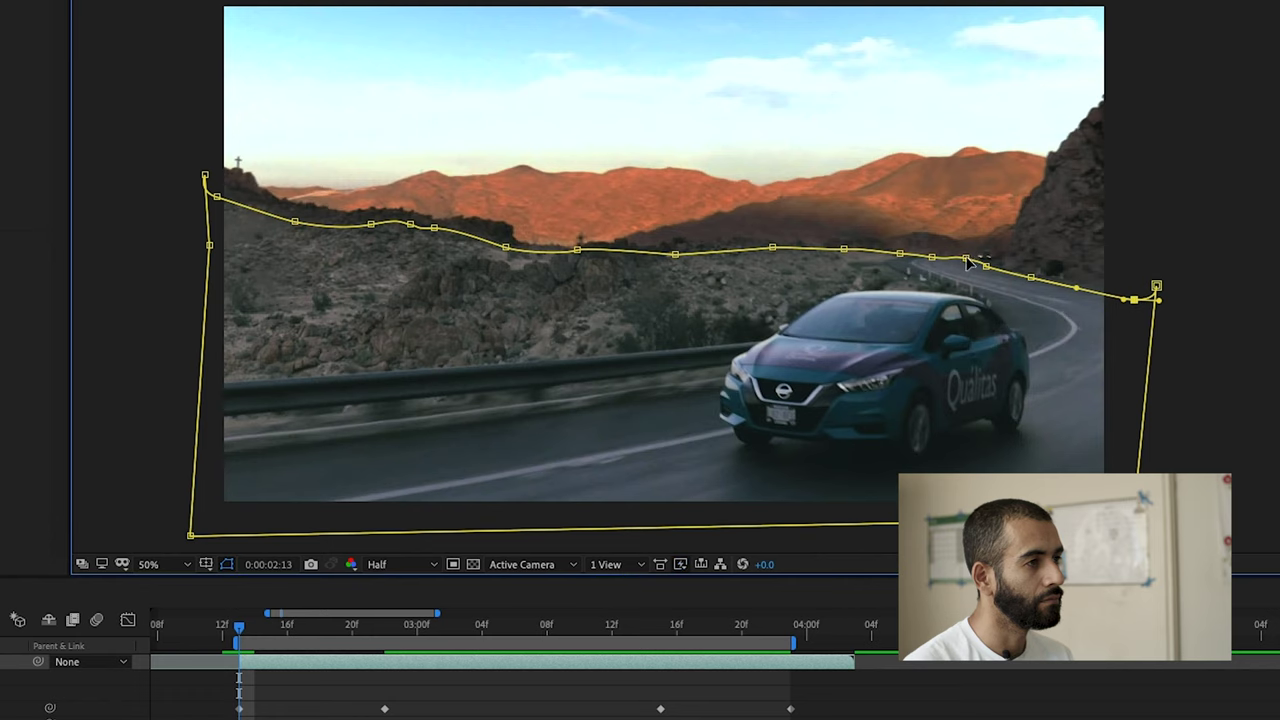
left_click(964, 261)
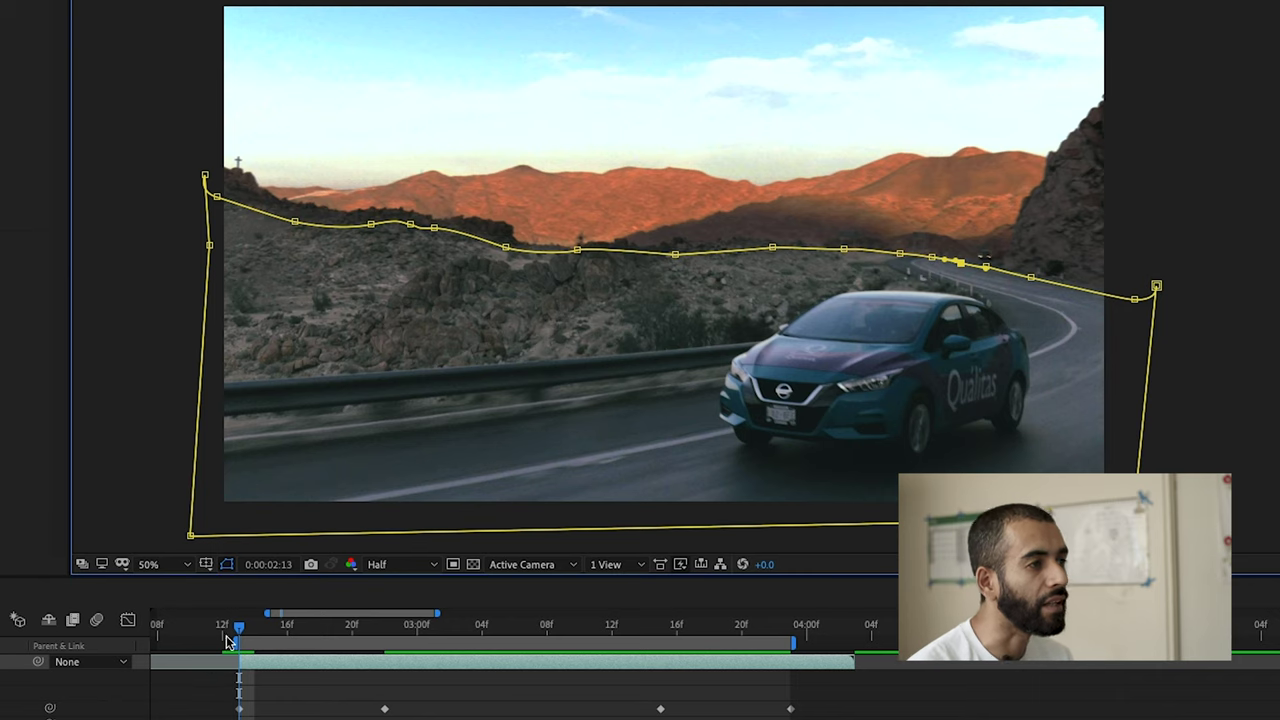
left_click_drag(239, 636, 357, 636)
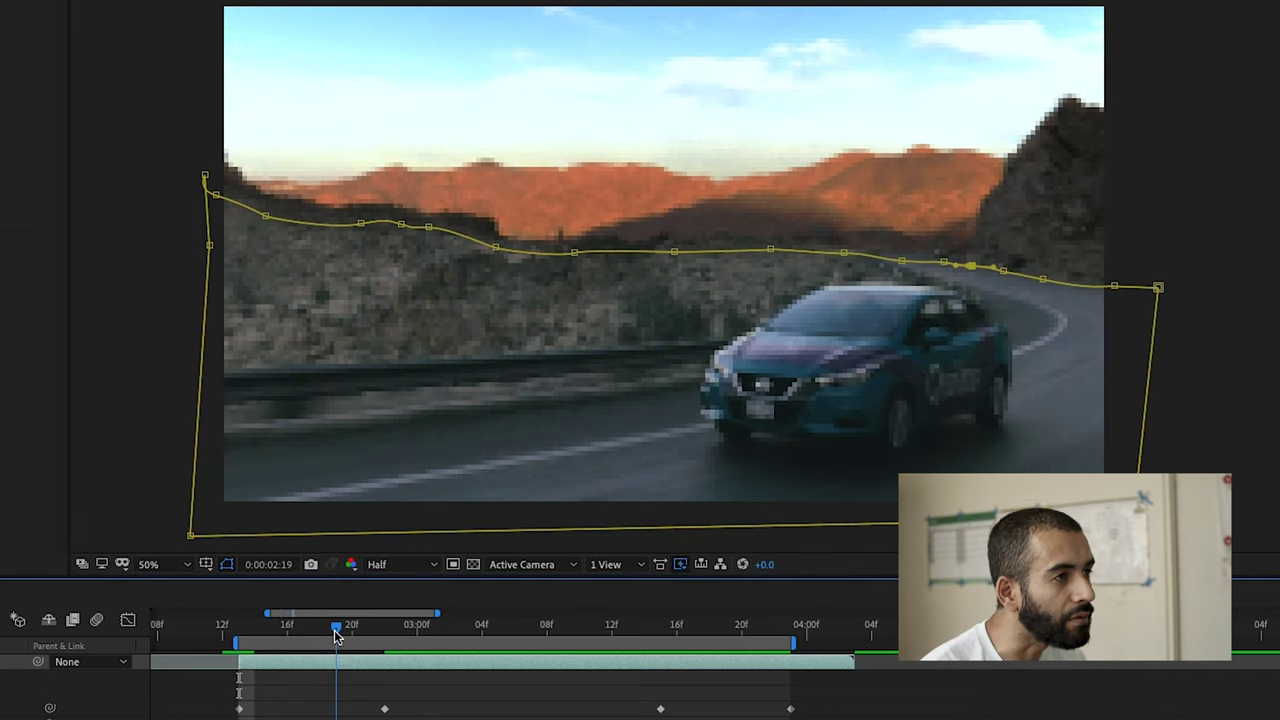
left_click_drag(385, 636, 385, 636)
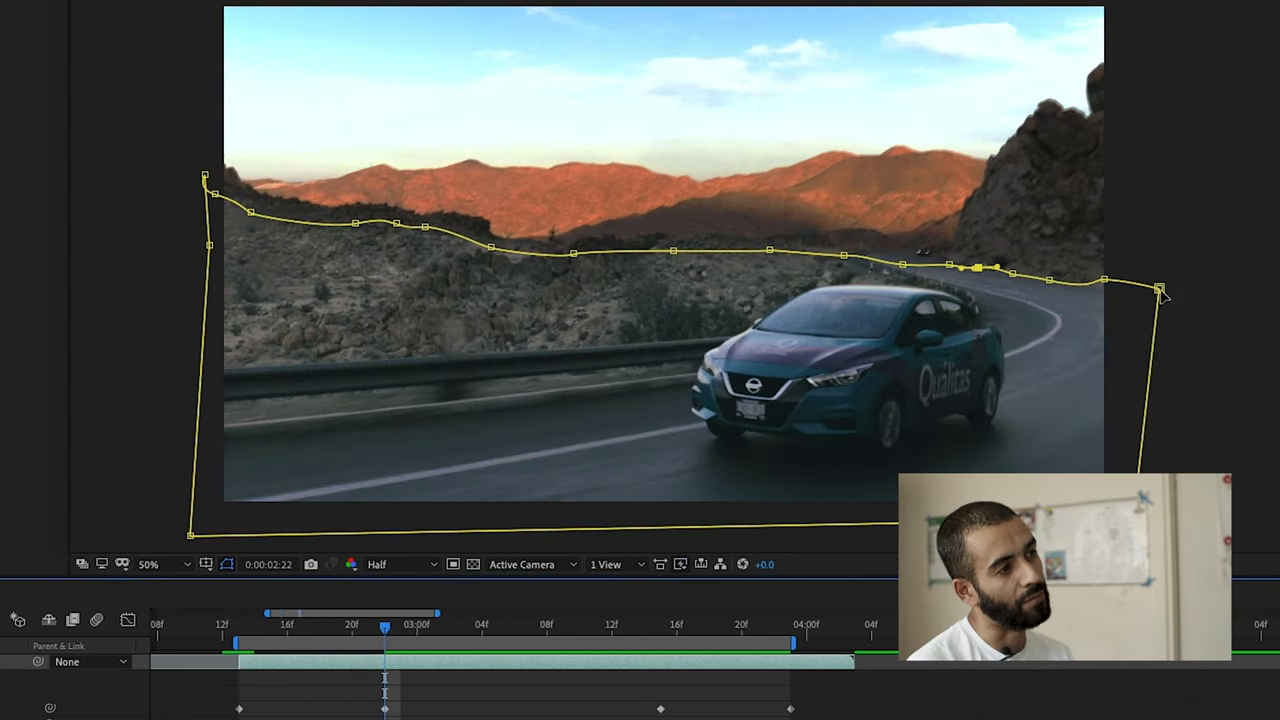
left_click_drag(1107, 285, 1117, 290)
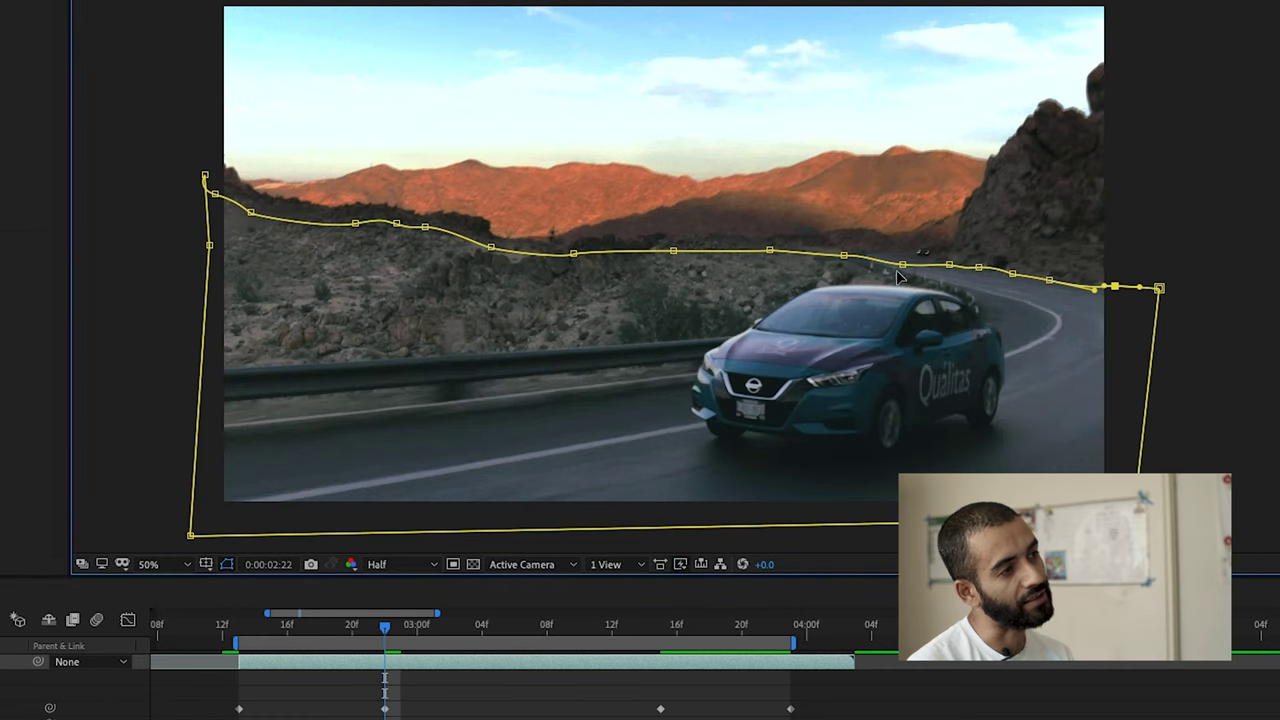
left_click_drag(902, 266, 900, 256)
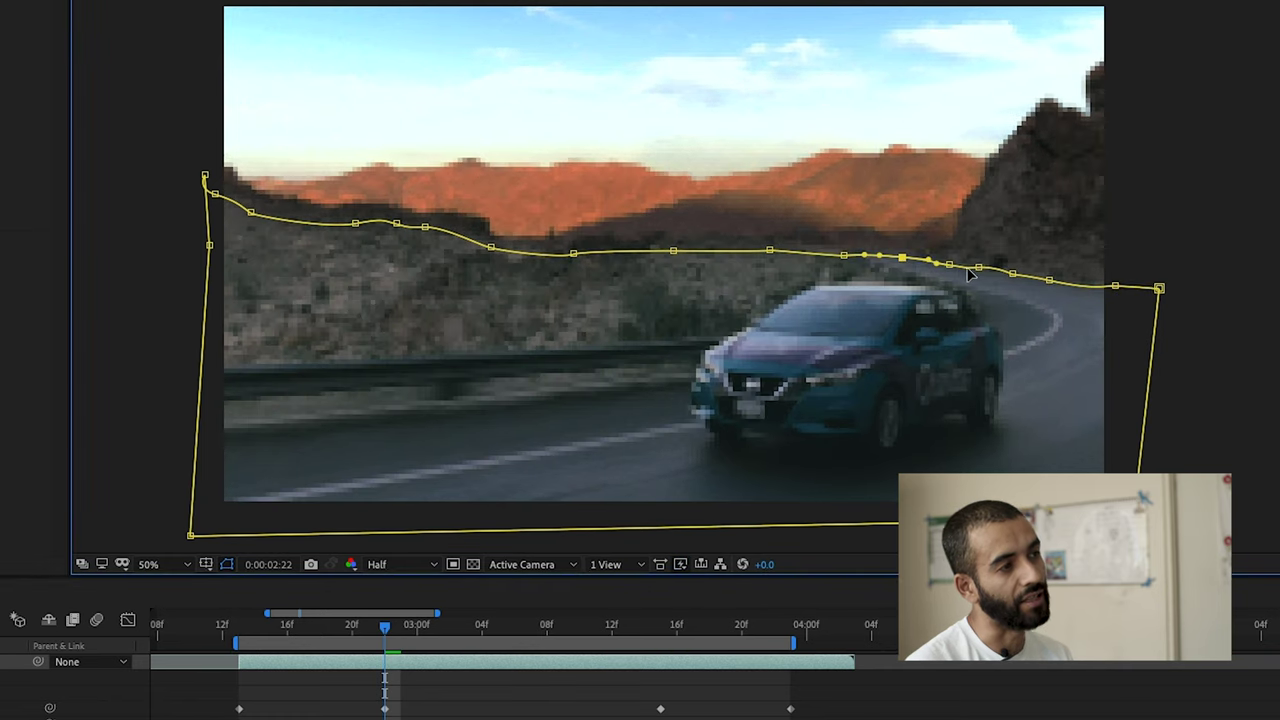
mouse_move(375, 641)
left_mouse_down()
mouse_move(268, 640)
mouse_move(646, 643)
left_mouse_up()
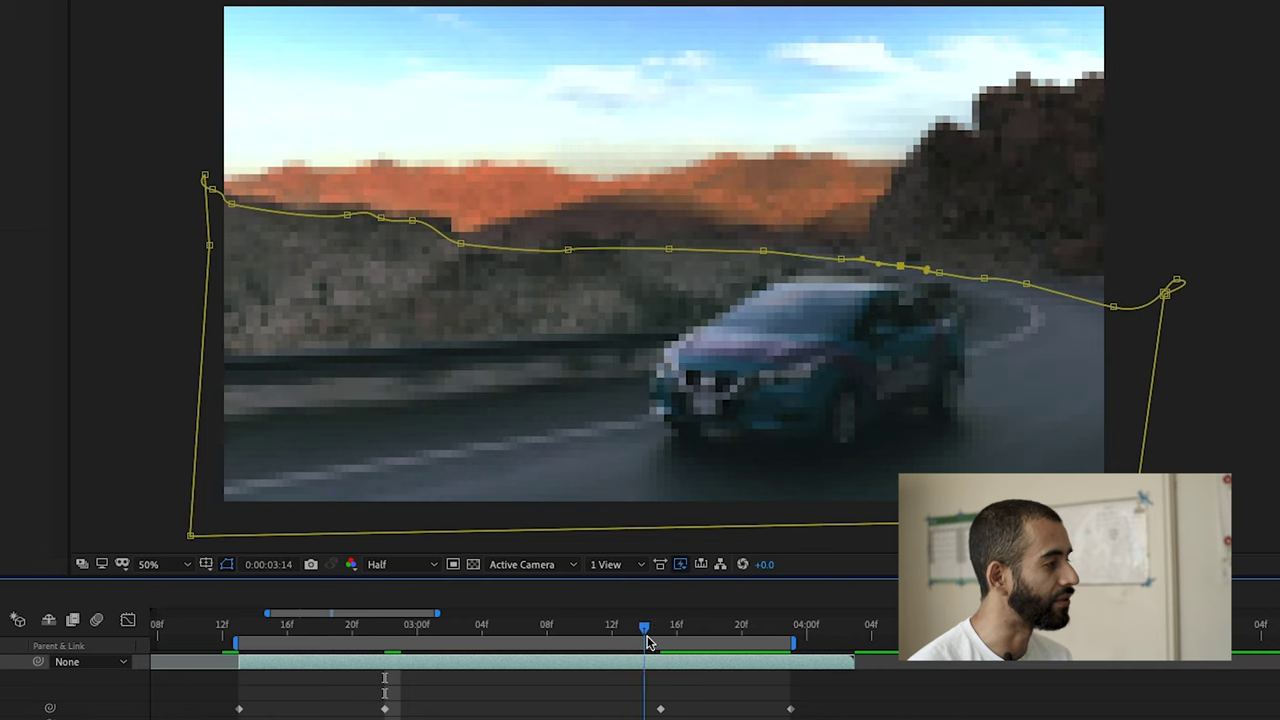
left_click_drag(842, 262, 836, 256)
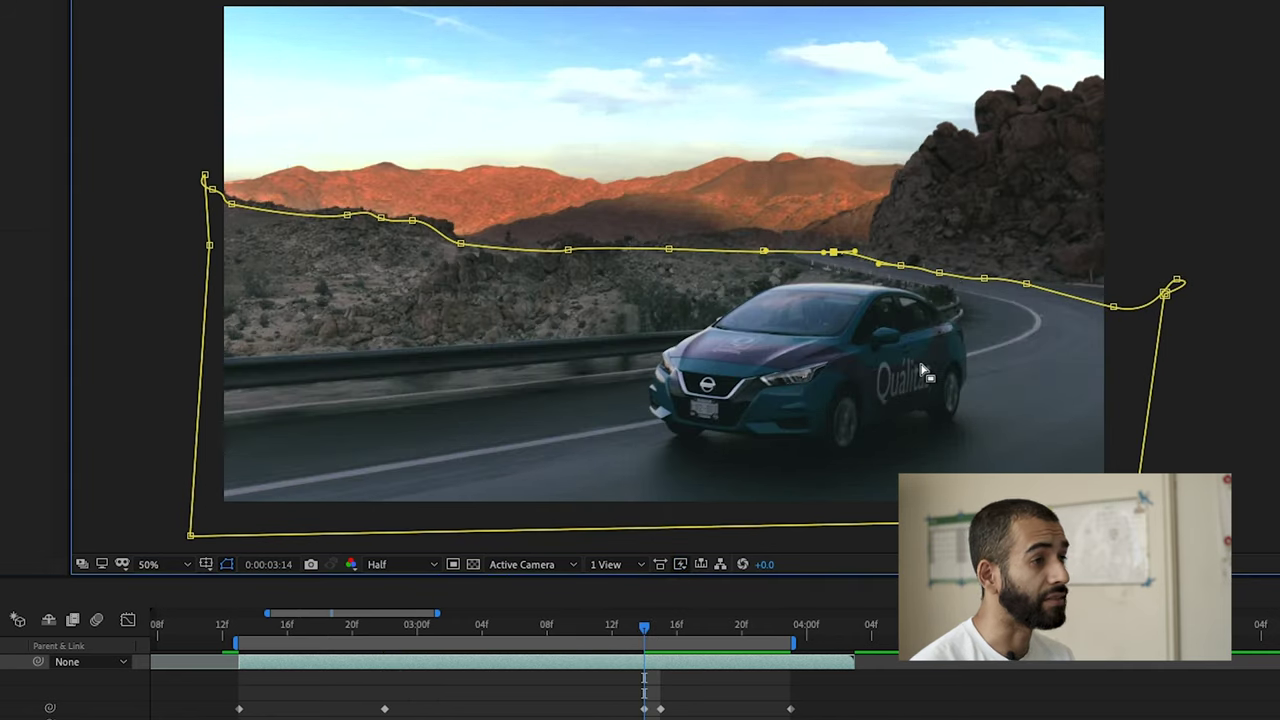
left_click_drag(942, 274, 942, 271)
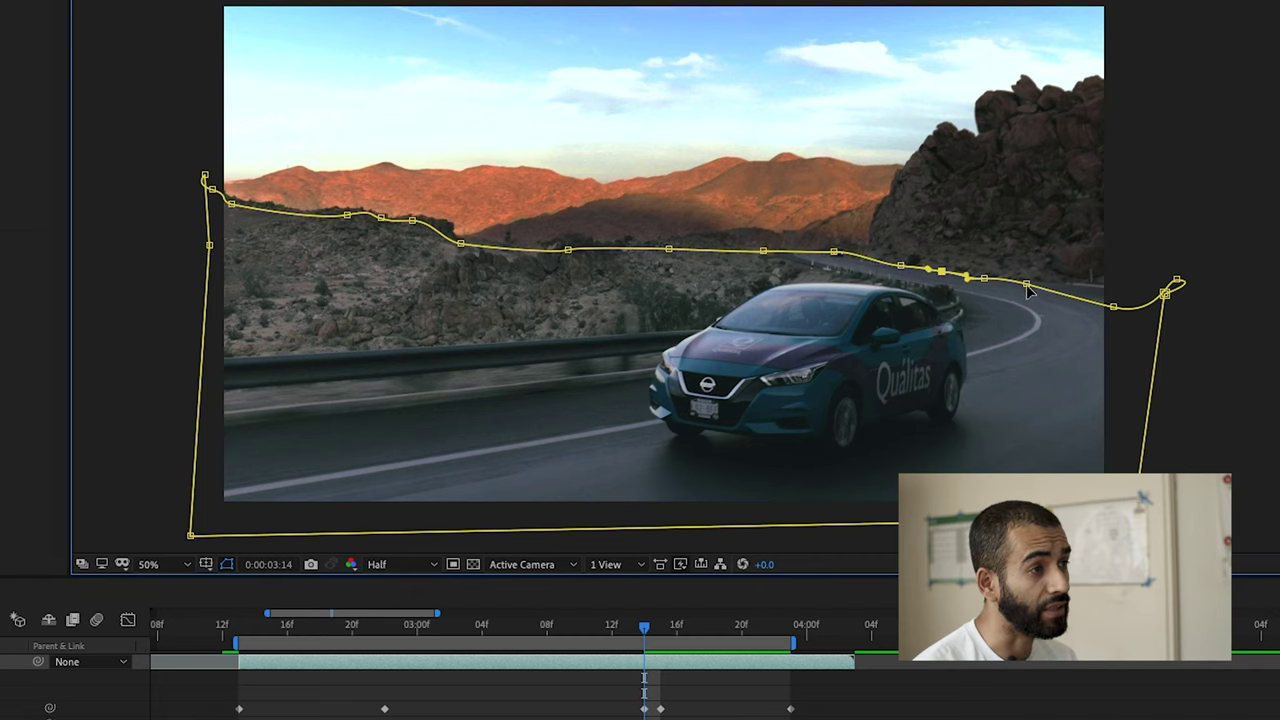
Near 0:00:03:22, lower the right-end vertex and shift a mid-ridge vertex left, then hide the mask outline and play
left_click(655, 708)
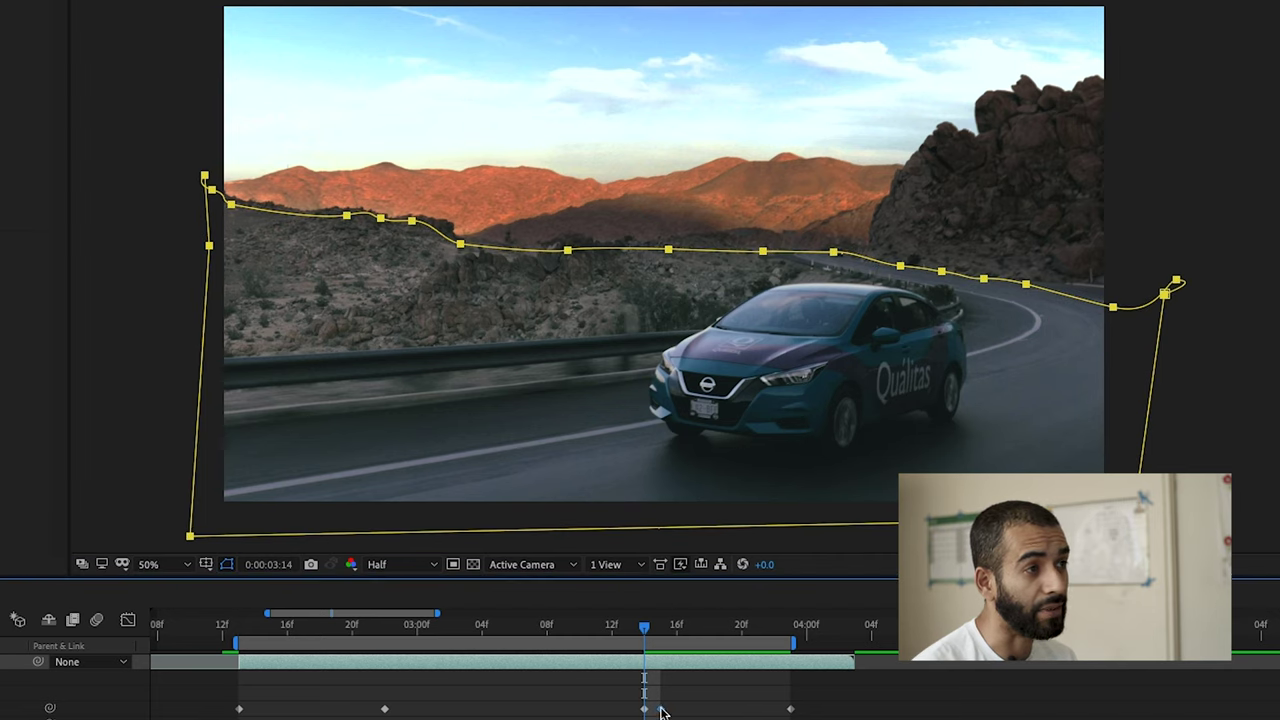
left_click_drag(650, 626, 793, 628)
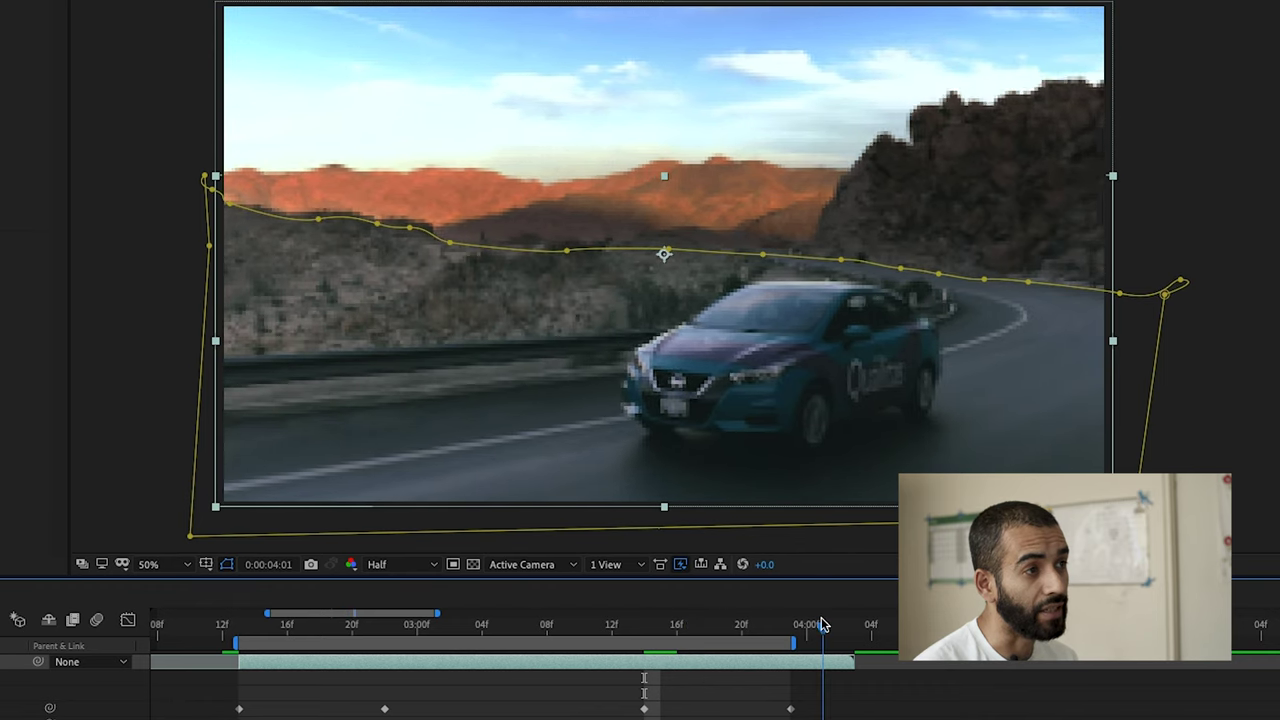
left_click_drag(1120, 294, 1123, 306)
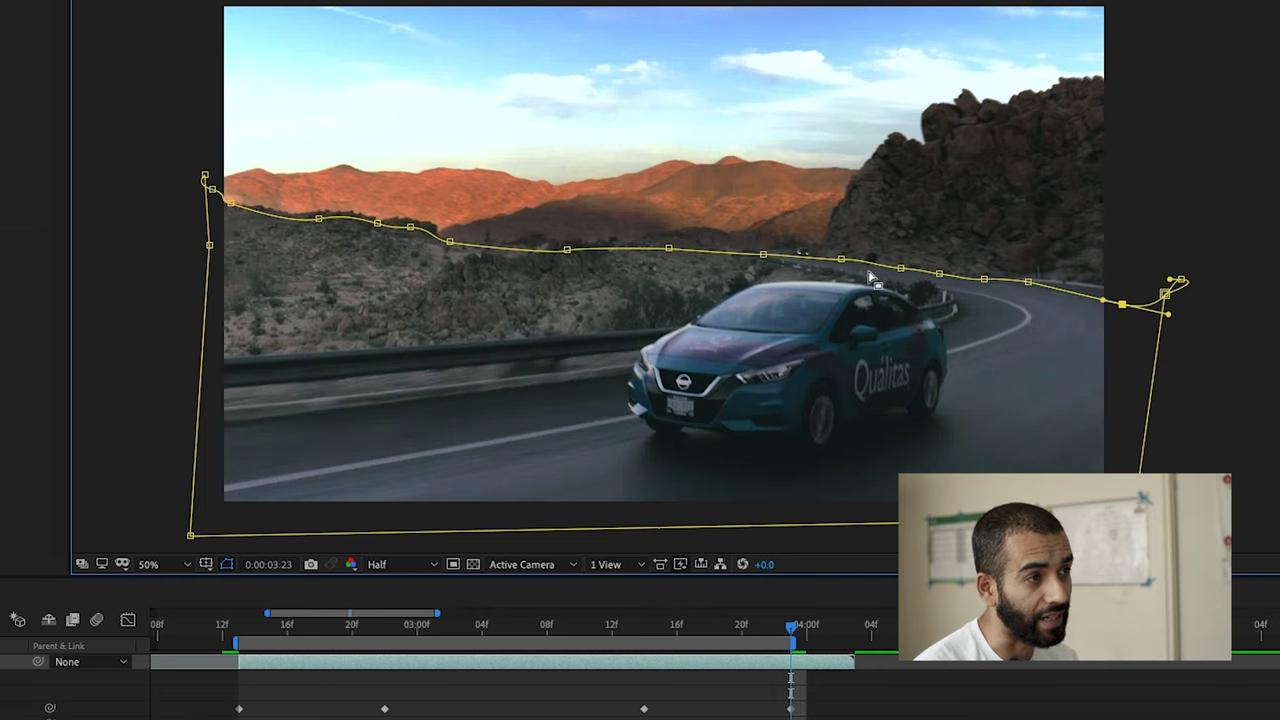
left_click_drag(842, 262, 757, 253)
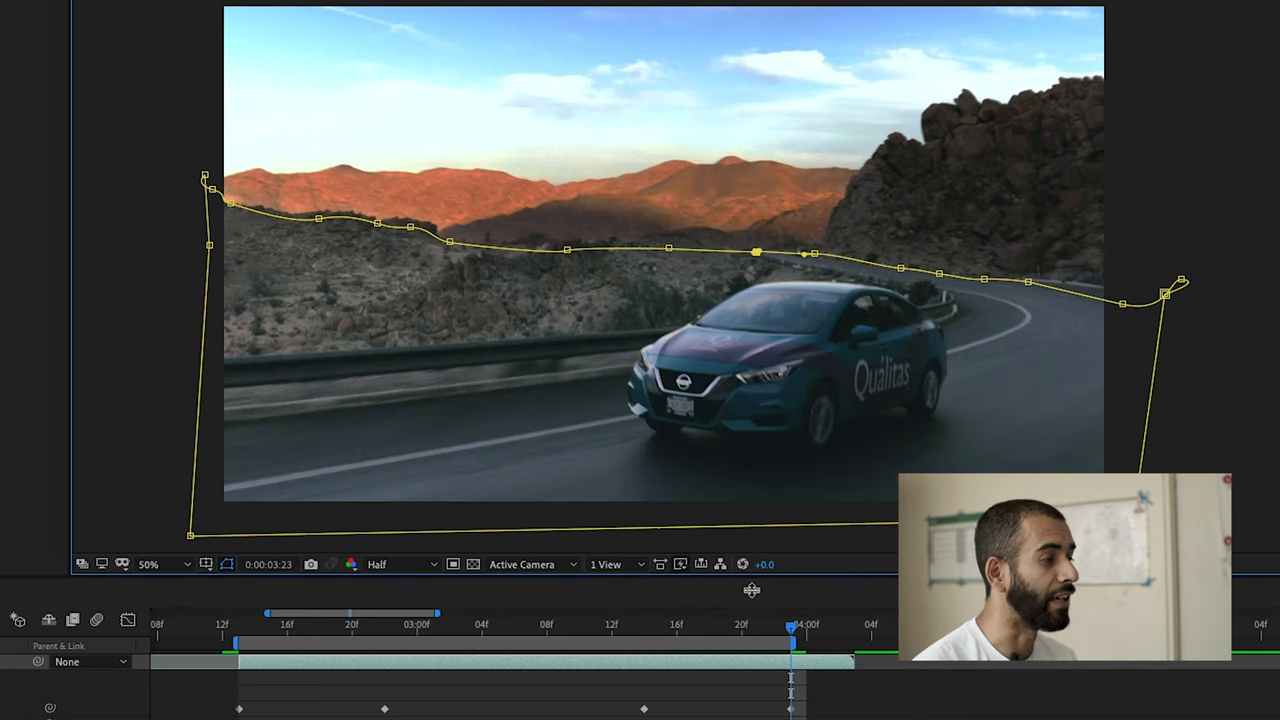
left_click_drag(770, 635, 243, 646)
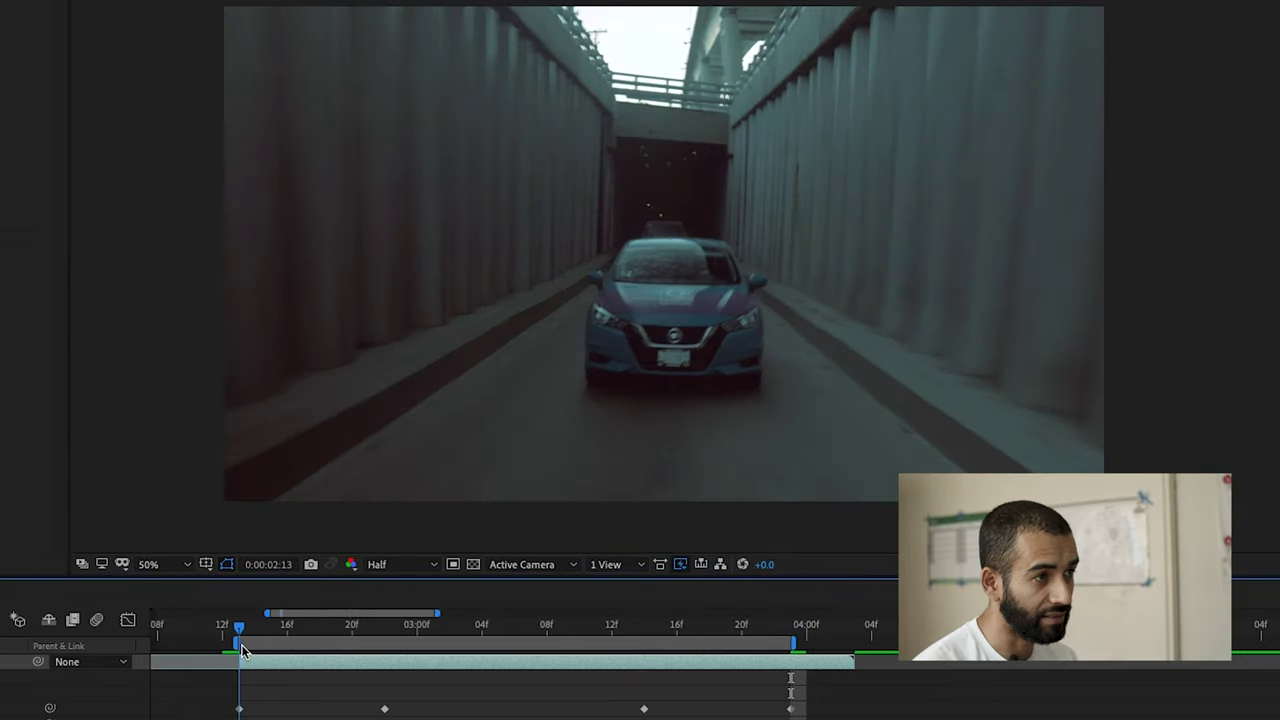
key("F2")
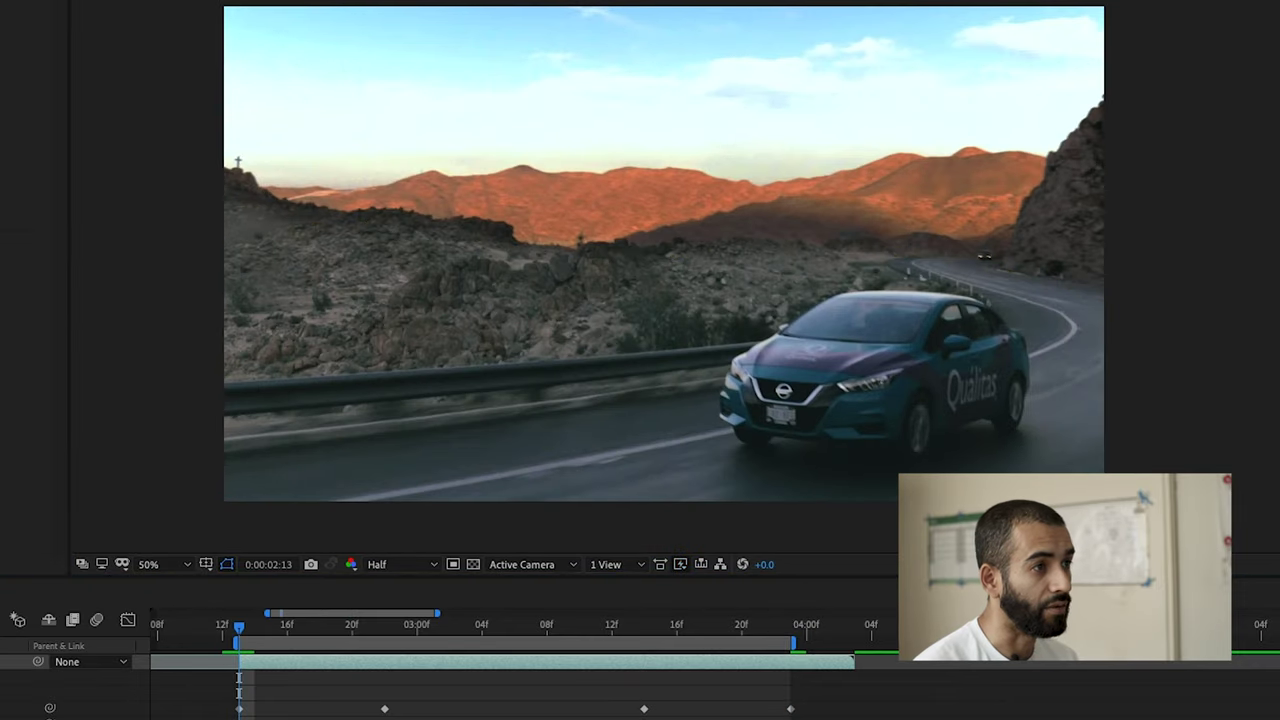
key("space")
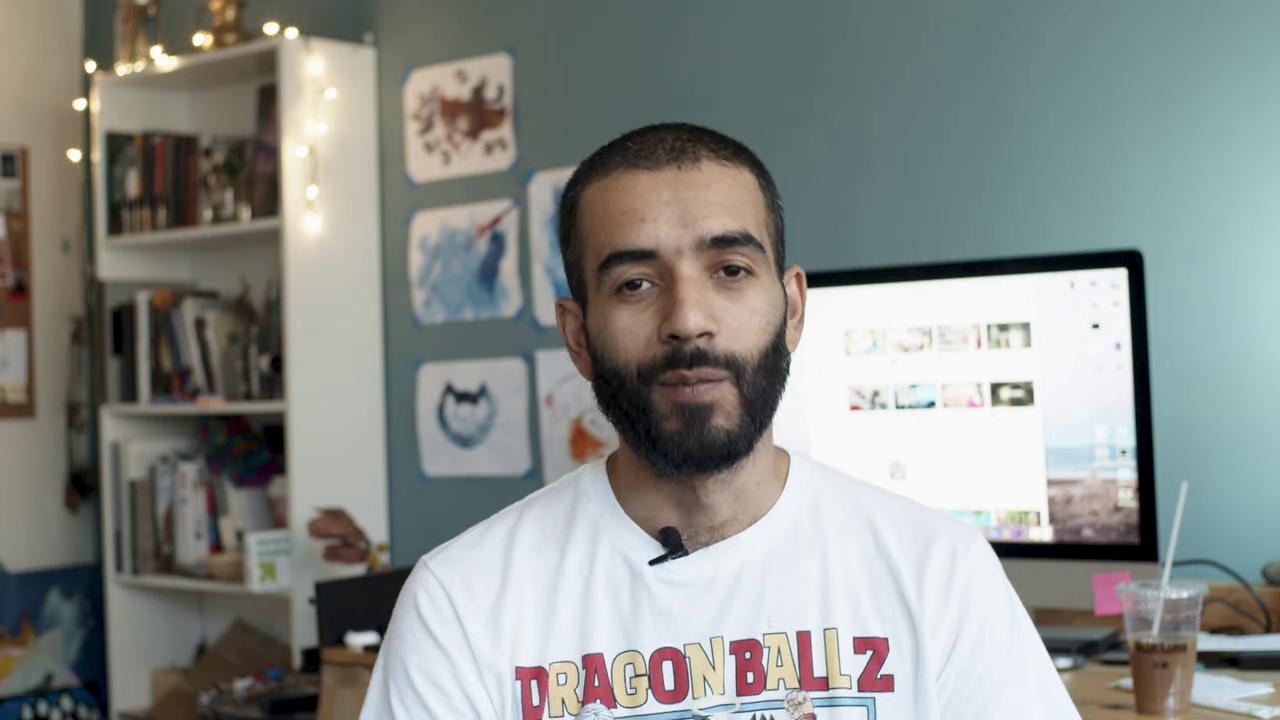